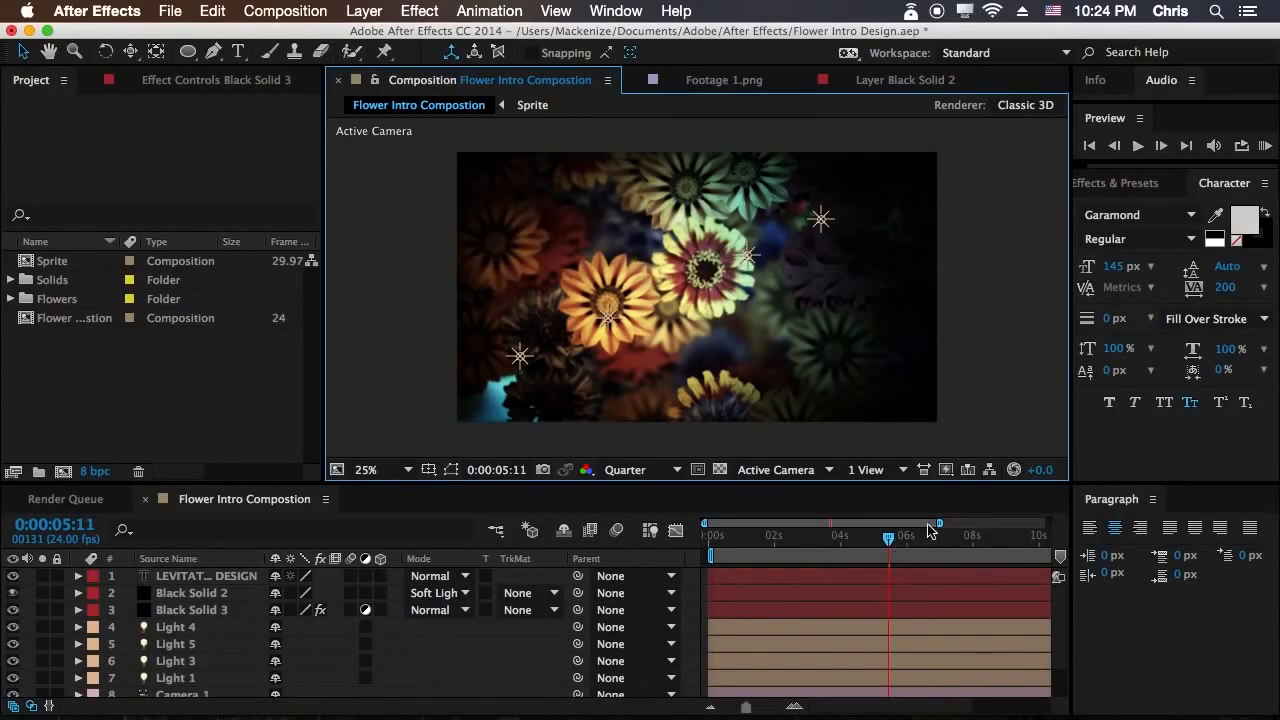
Show the full 15-second timeline and move the current time to 0:00:09:13.
left_click_drag(939, 523, 1050, 525)
scroll(391, 648, "down", 2)
scroll(391, 655, "up", 2)
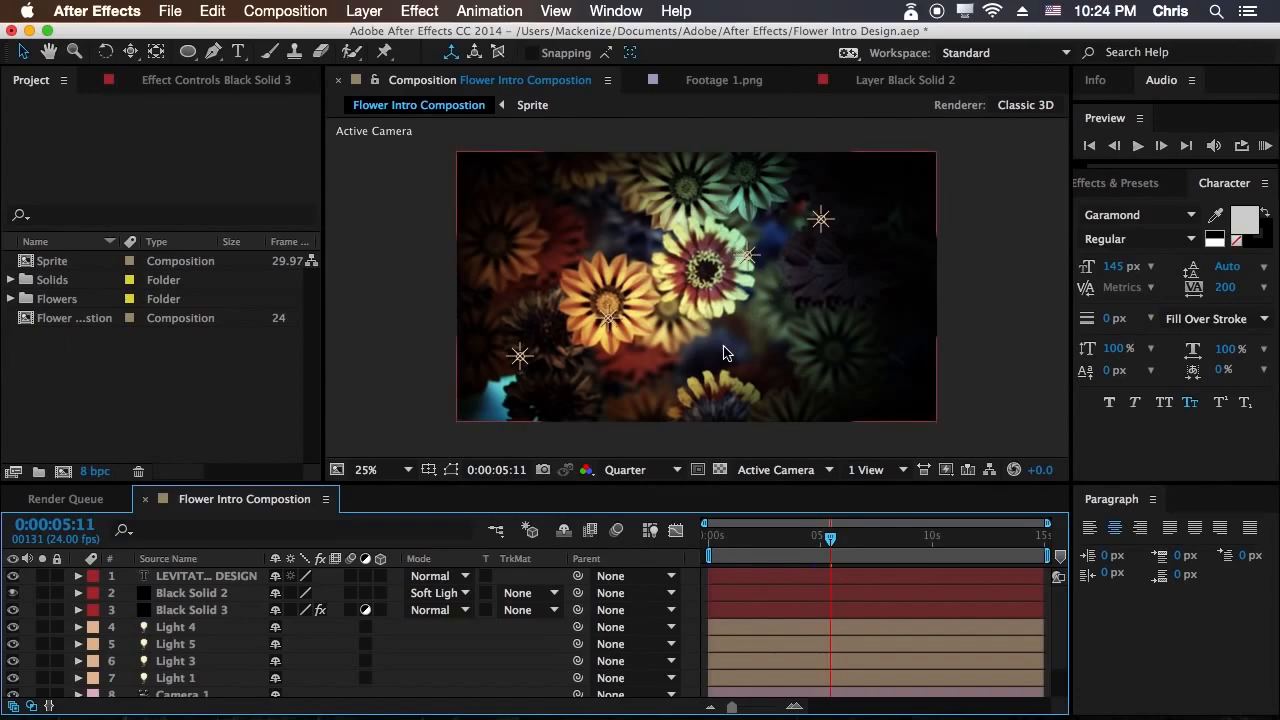
left_click_drag(872, 545, 921, 552)
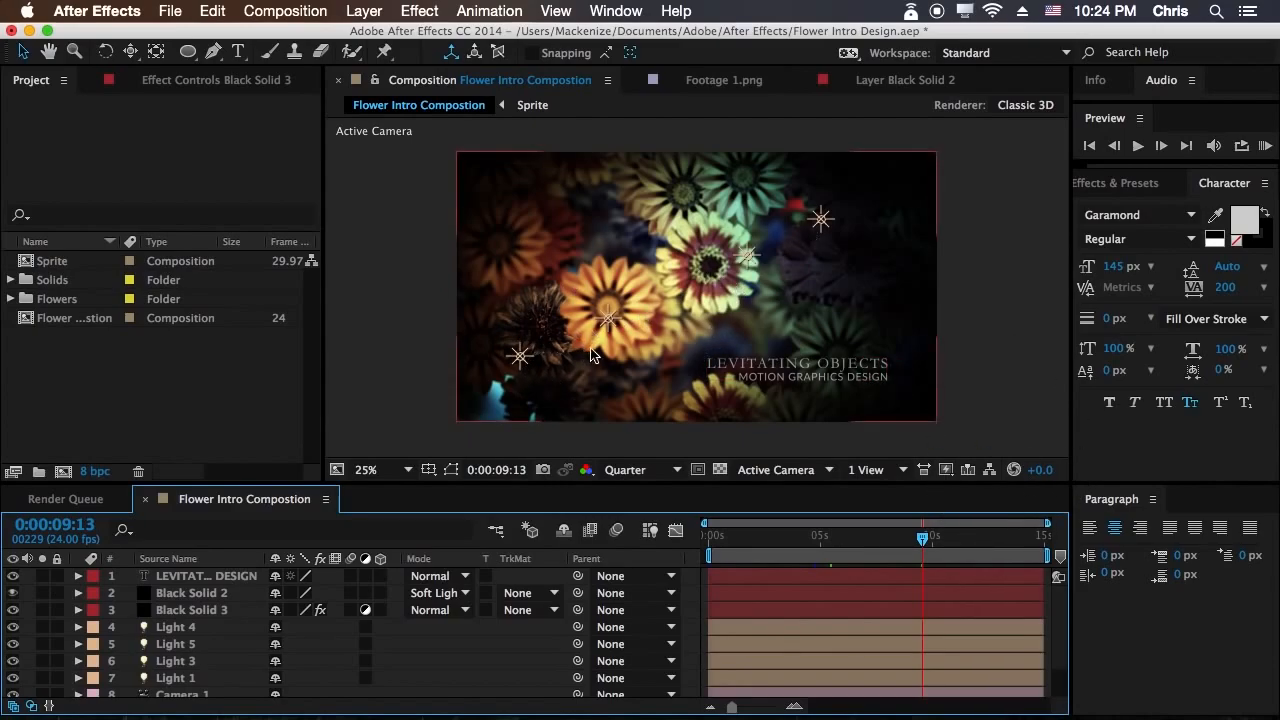
Preview the four flower images 1.png to 4.png in the Flowers folder and return to the Flower Intro Compostion view.
left_click(22, 300)
left_click(10, 299)
double_click(70, 318)
double_click(80, 339)
double_click(76, 357)
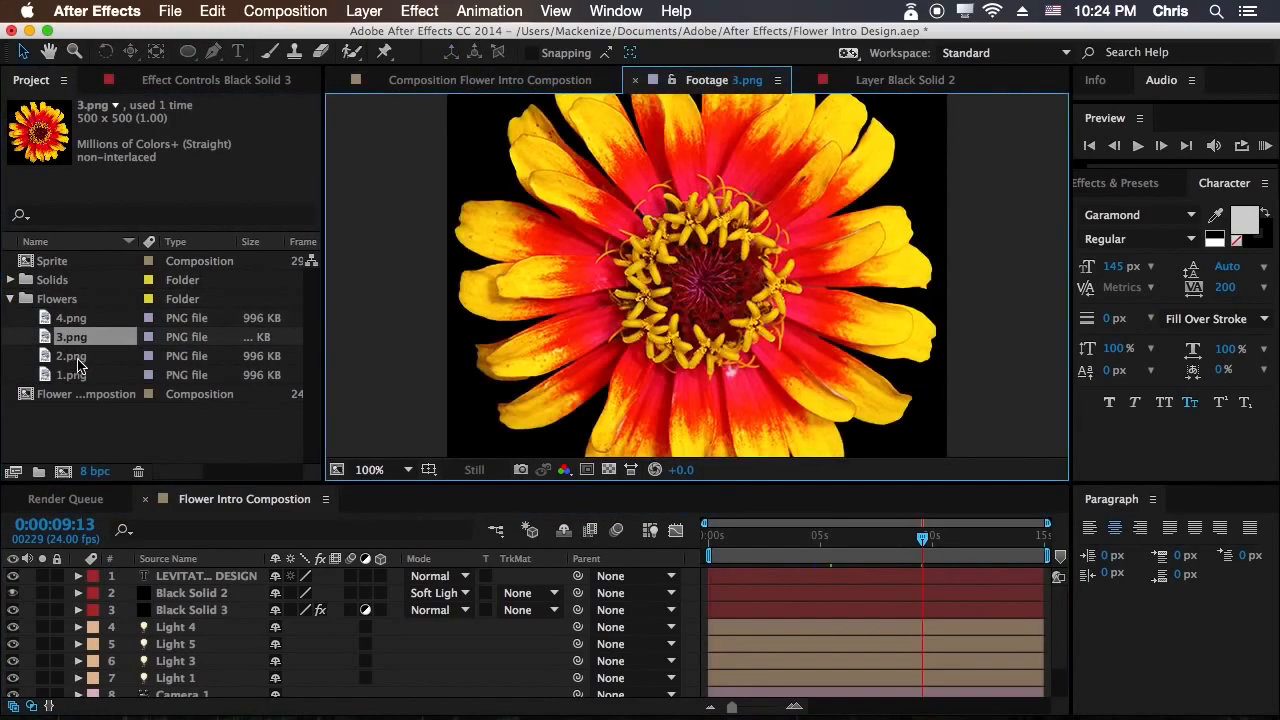
double_click(74, 375)
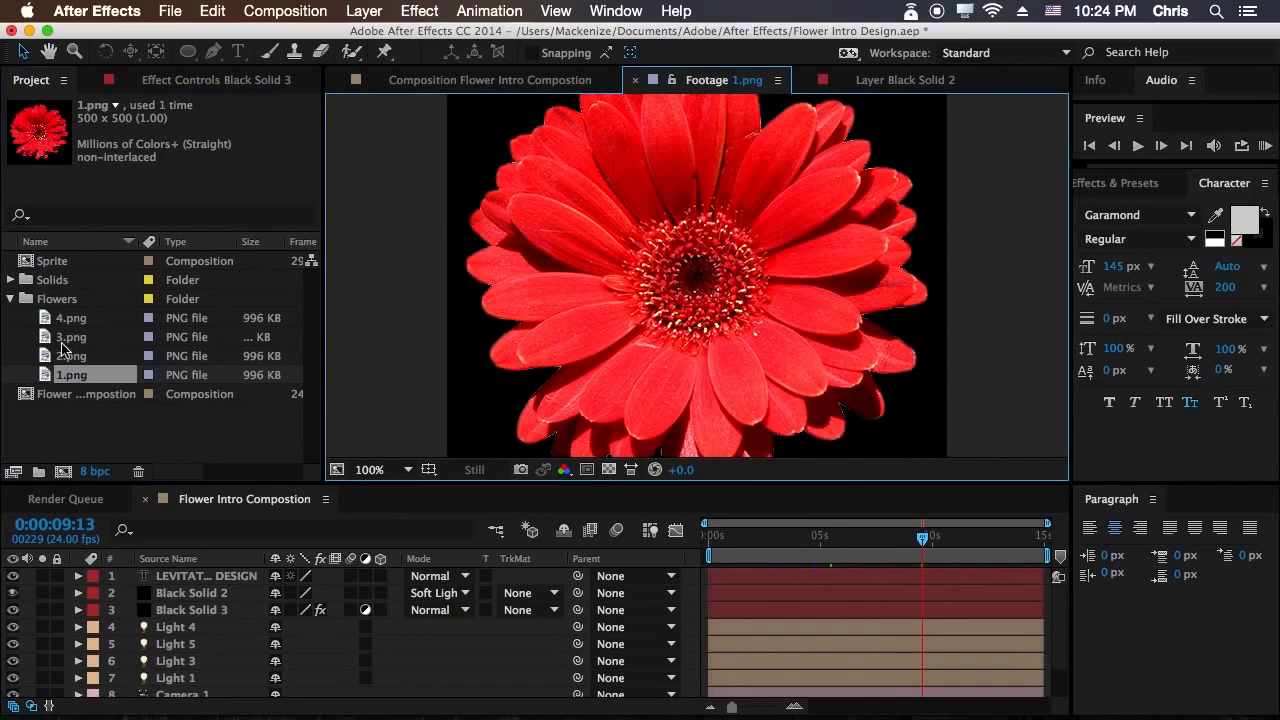
double_click(95, 357)
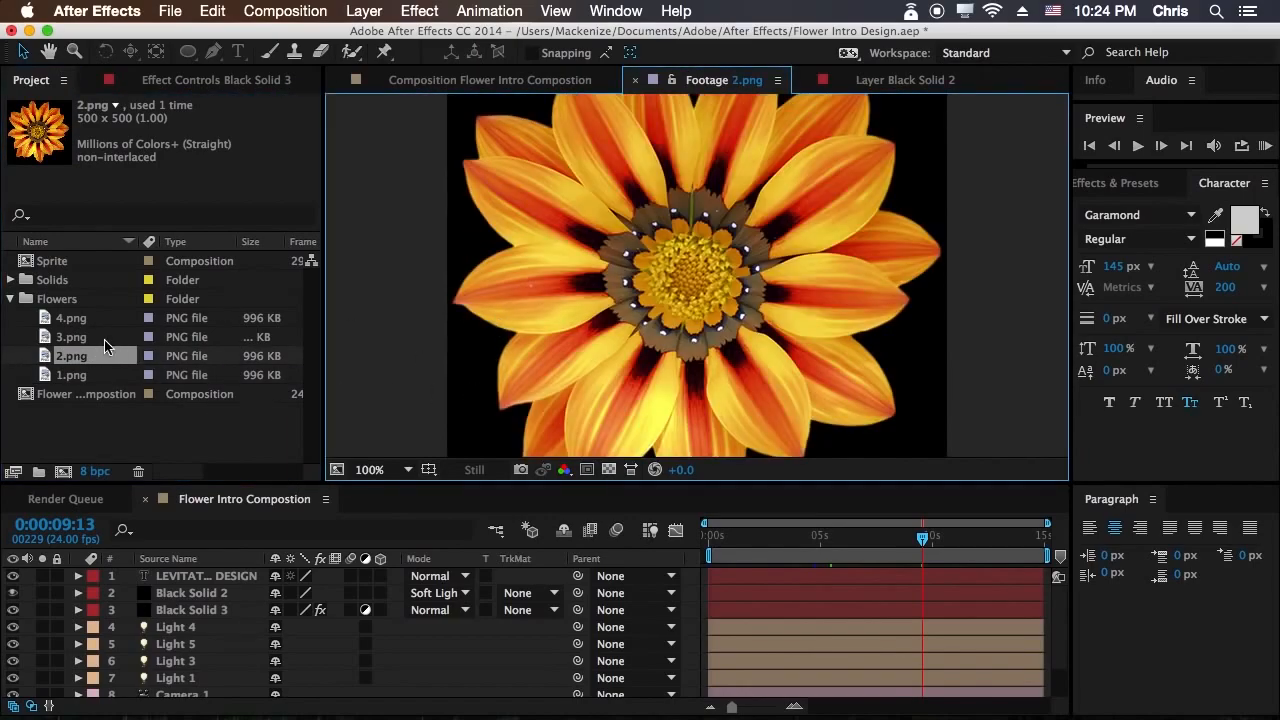
double_click(85, 337)
double_click(62, 318)
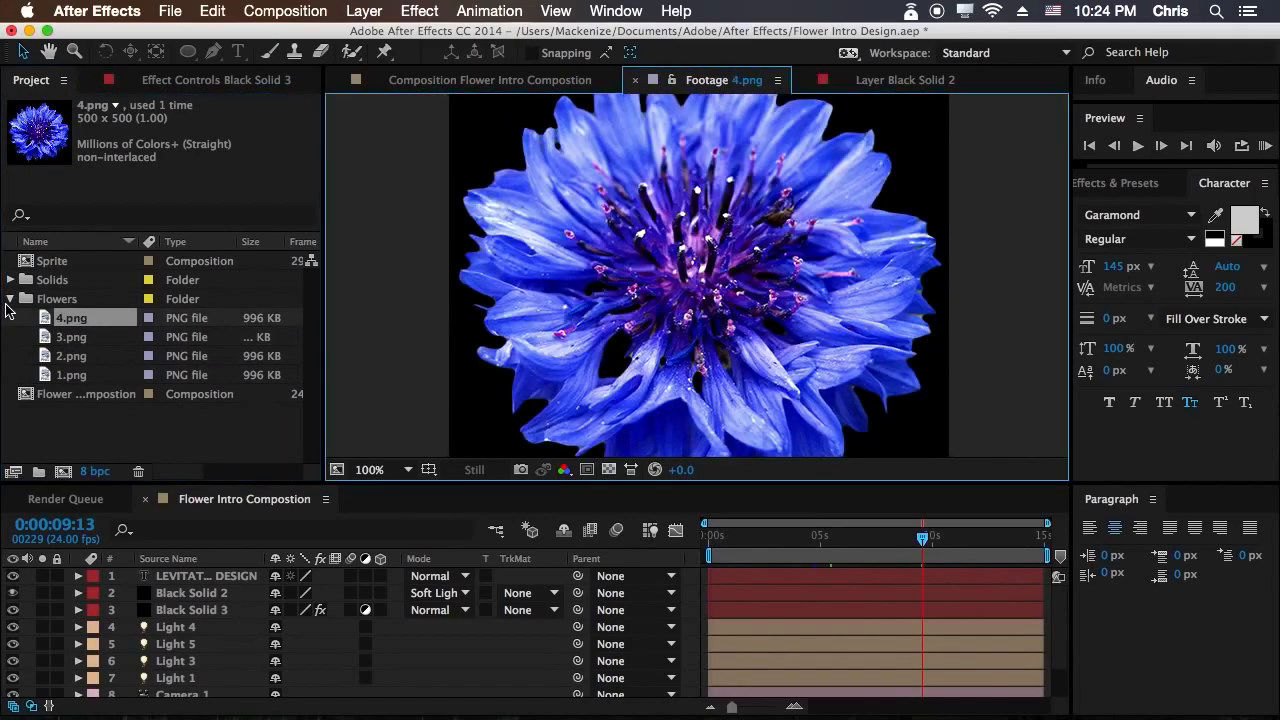
left_click(10, 299)
left_click(466, 79)
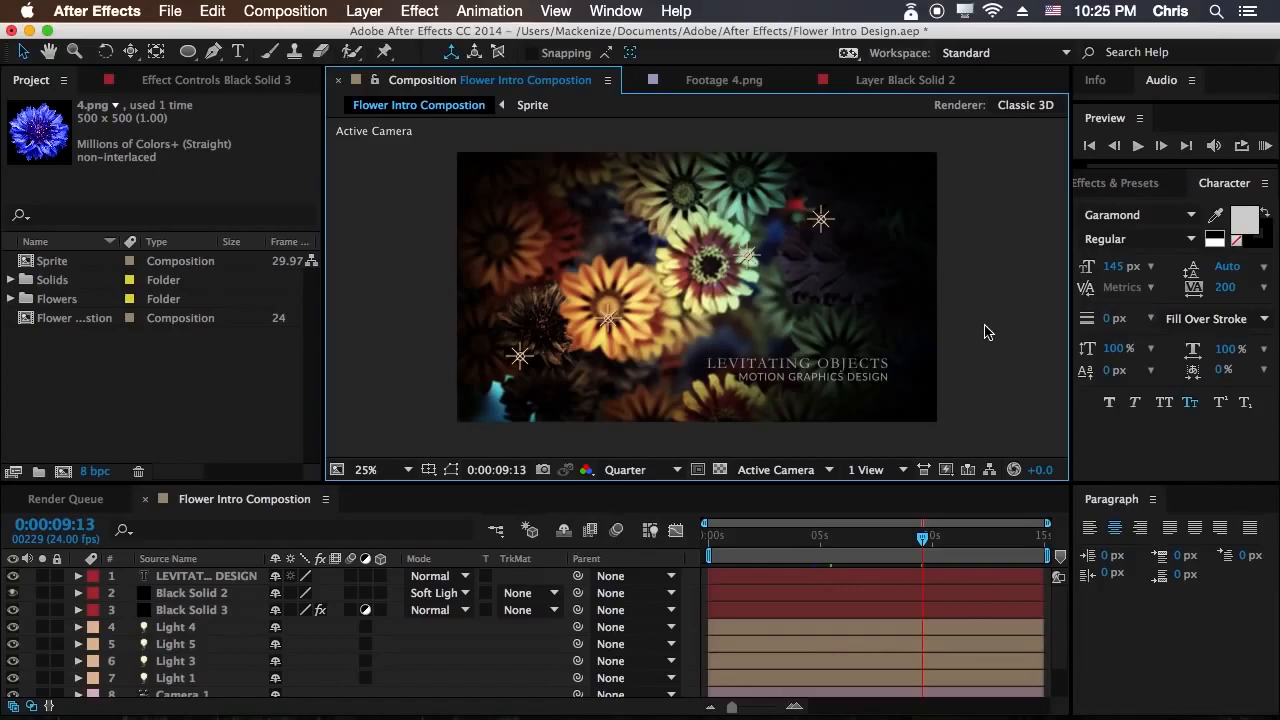
Hide the title text layer, Black Solid 2 and Black Solid 3 in Flower Intro Compostion.
key("backslash")
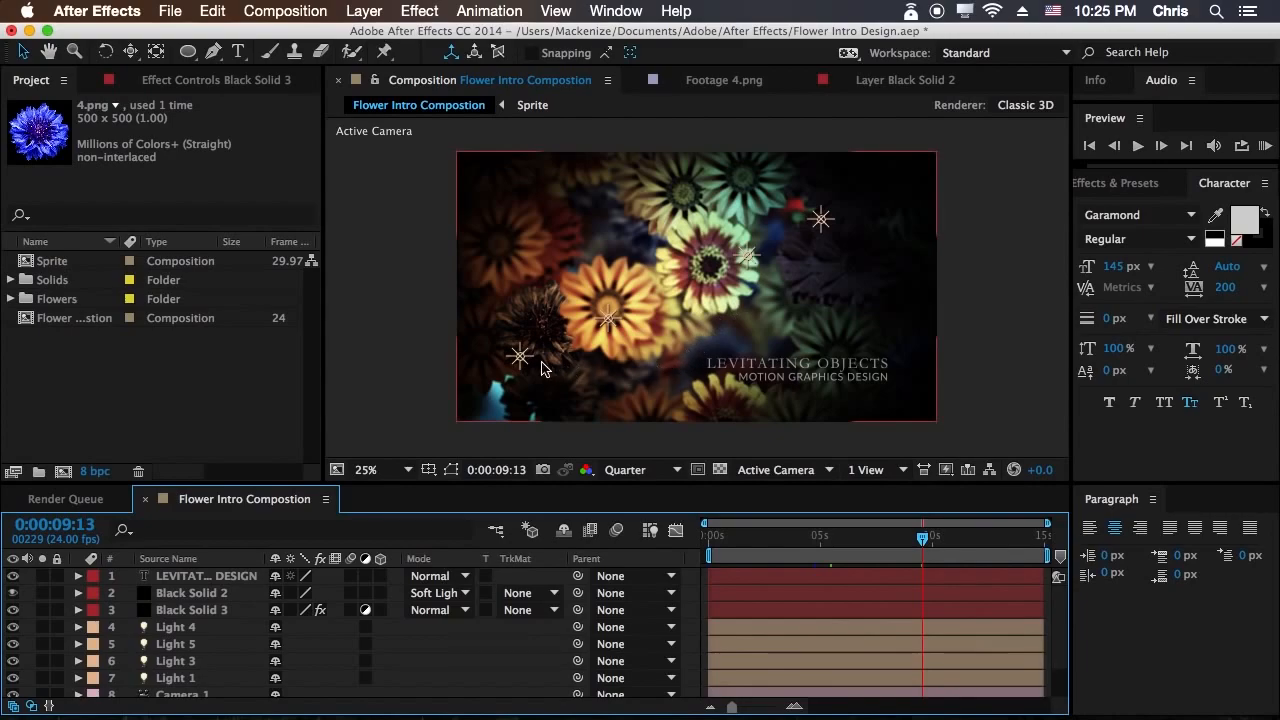
left_click(12, 576)
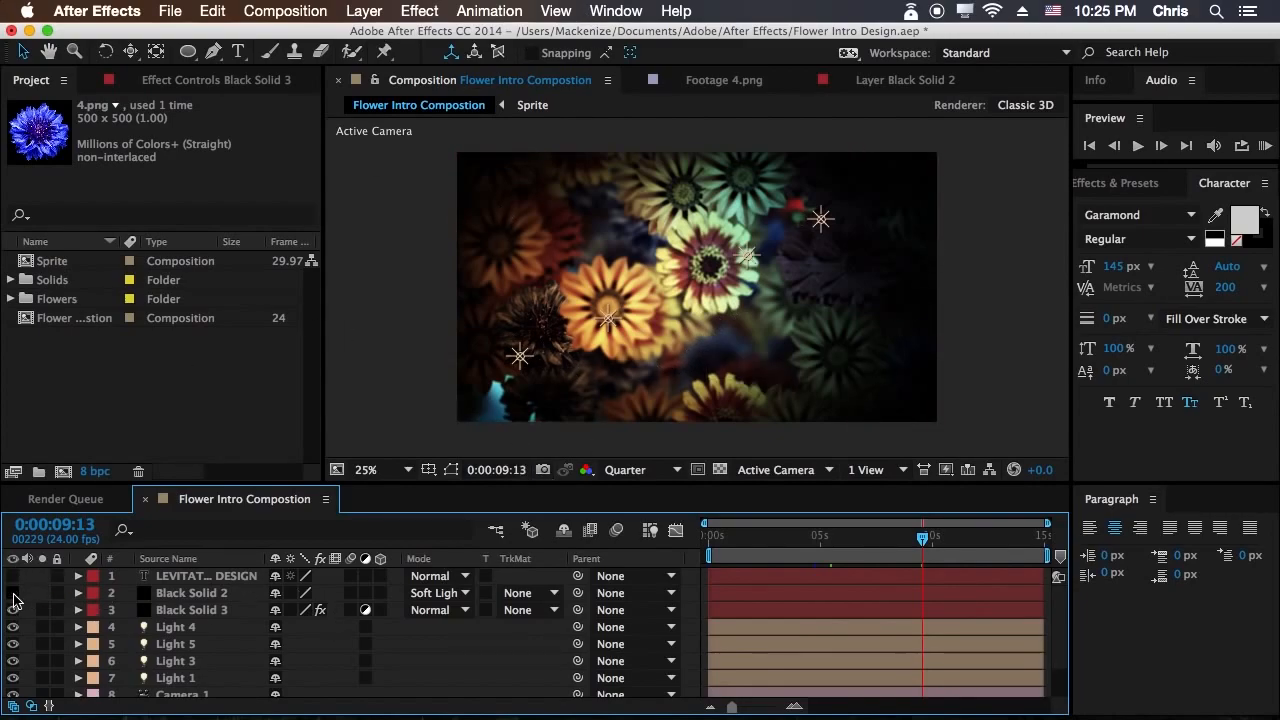
left_click(12, 593)
left_click(12, 610)
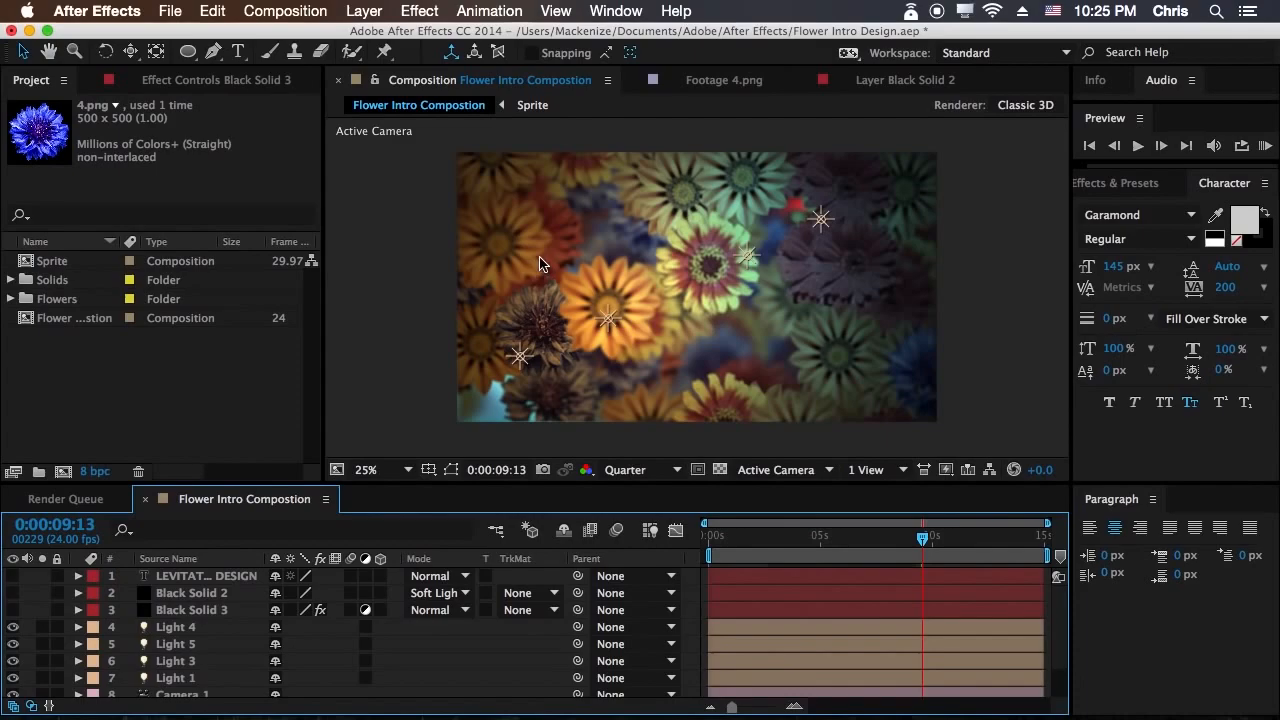
Compare the scene with and without Camera 1, leaving the camera layer hidden.
scroll(95, 683, "down", 3)
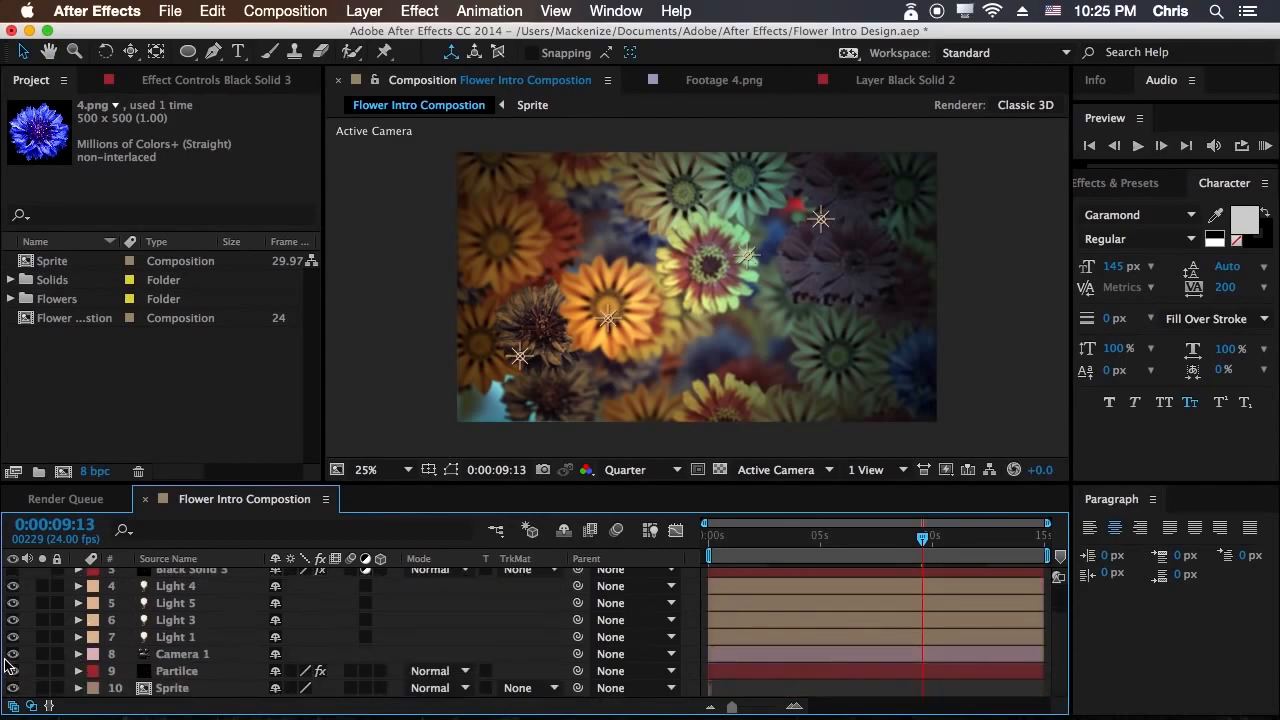
left_click(13, 655)
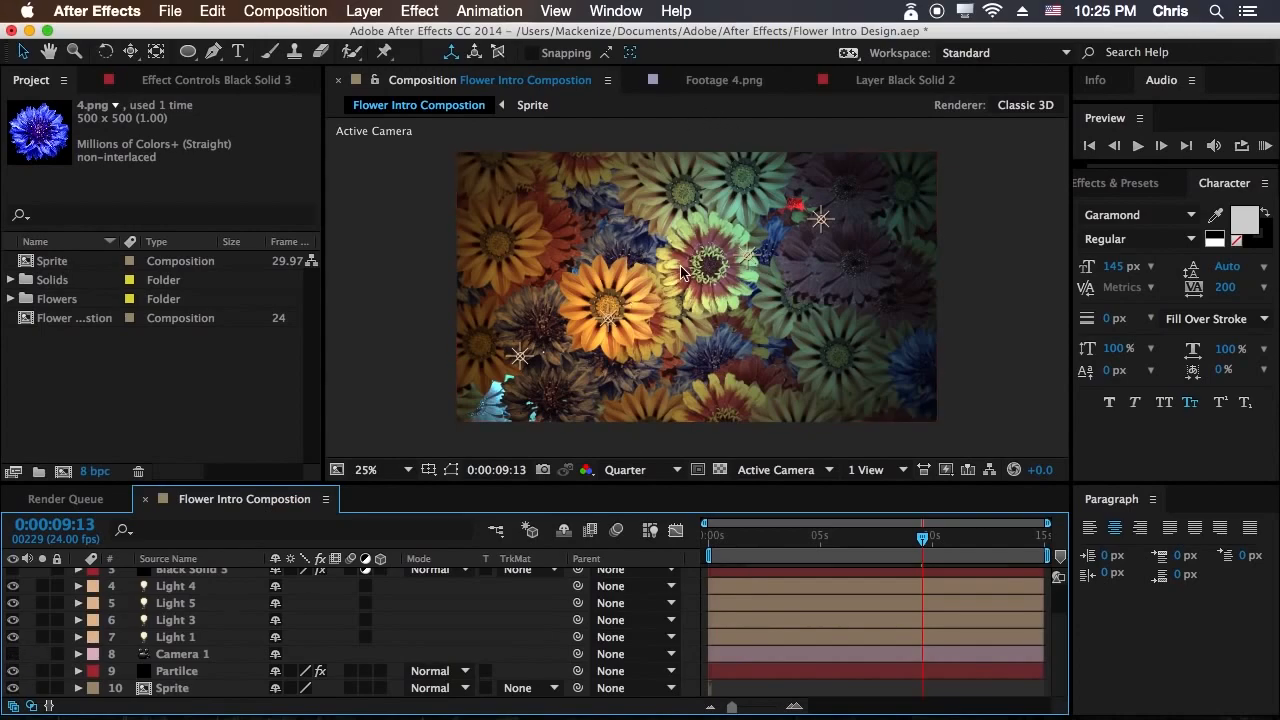
left_click(13, 654)
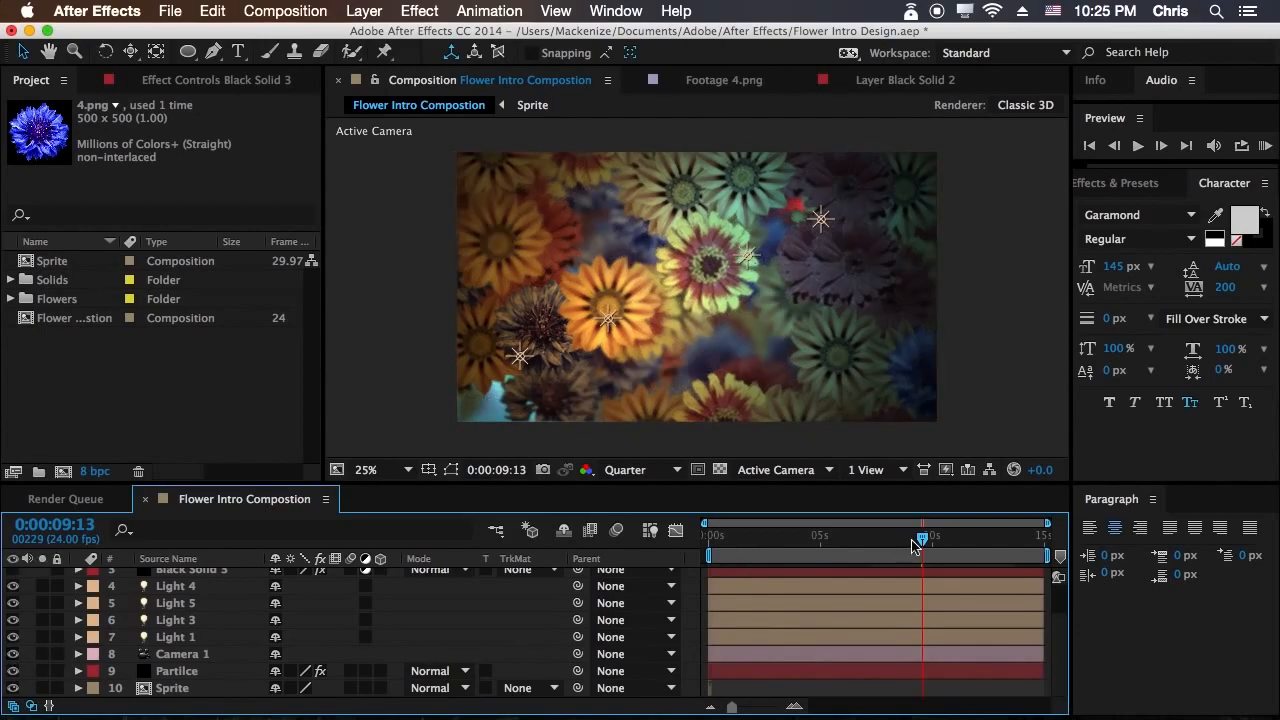
left_click(12, 655)
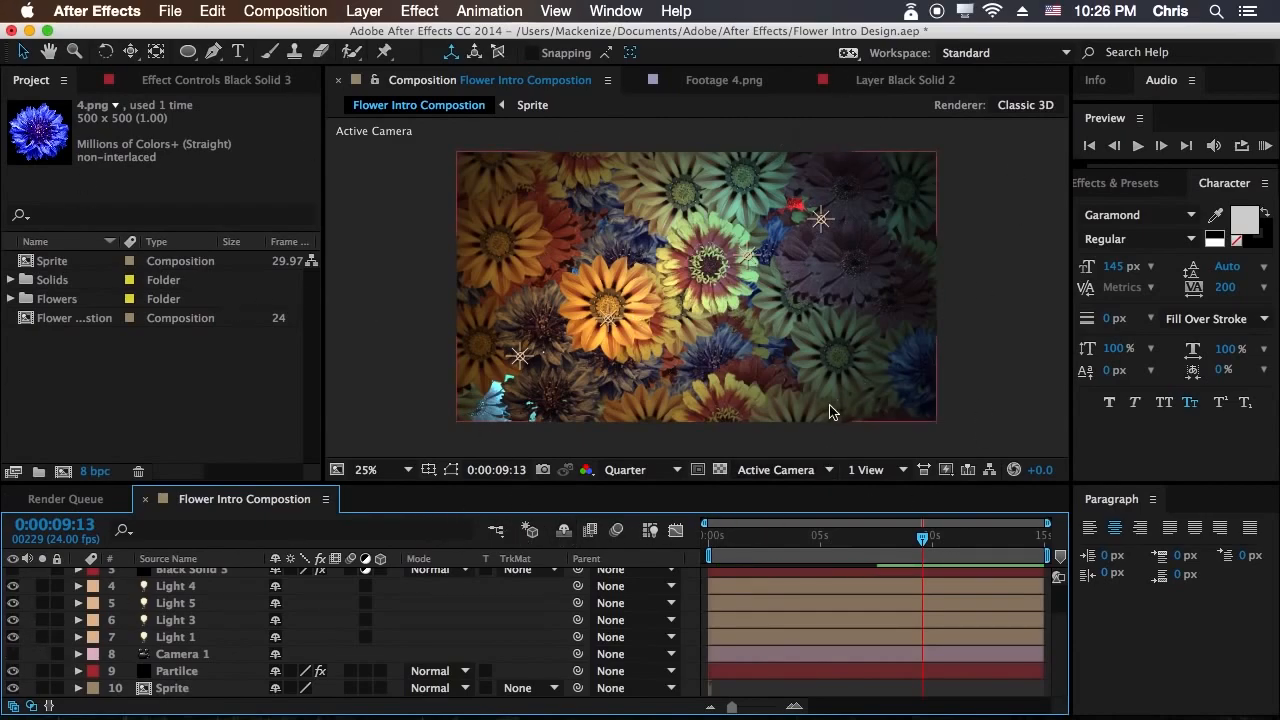
Toggle the visibility of Light 4, Light 1 and Light 3 to examine how each one lights the flowers.
left_click(13, 588)
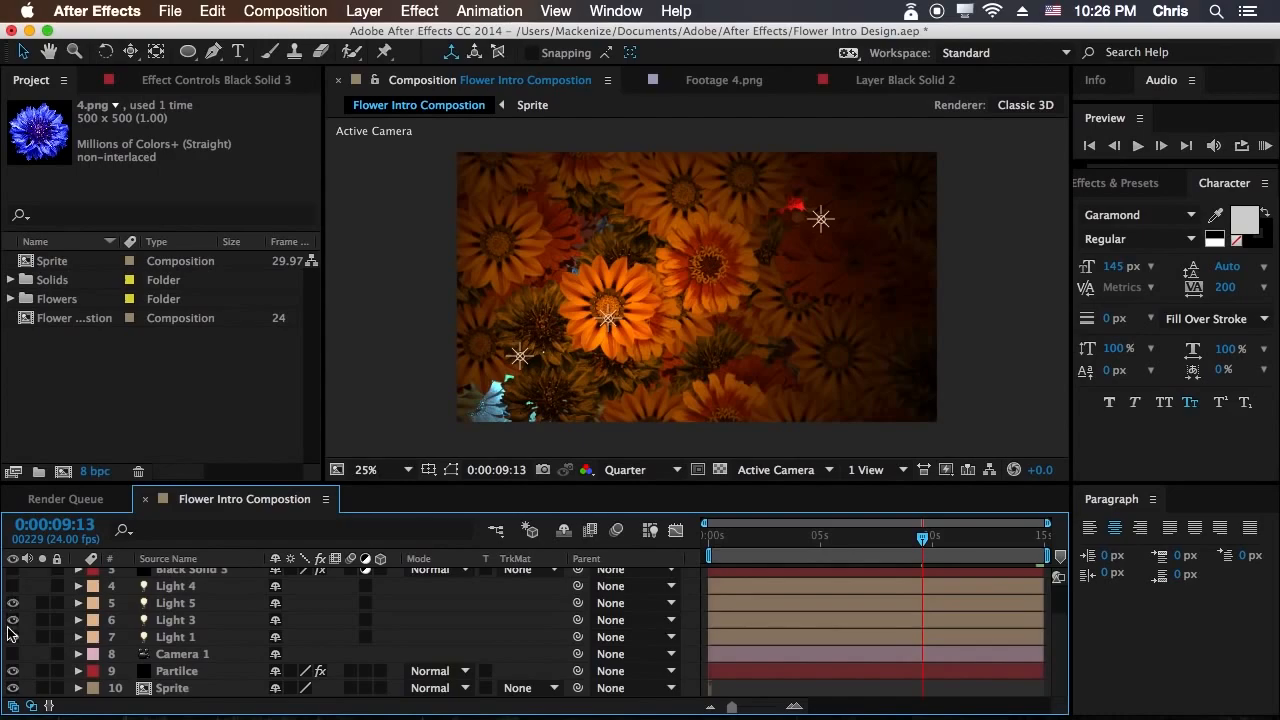
left_click(13, 589)
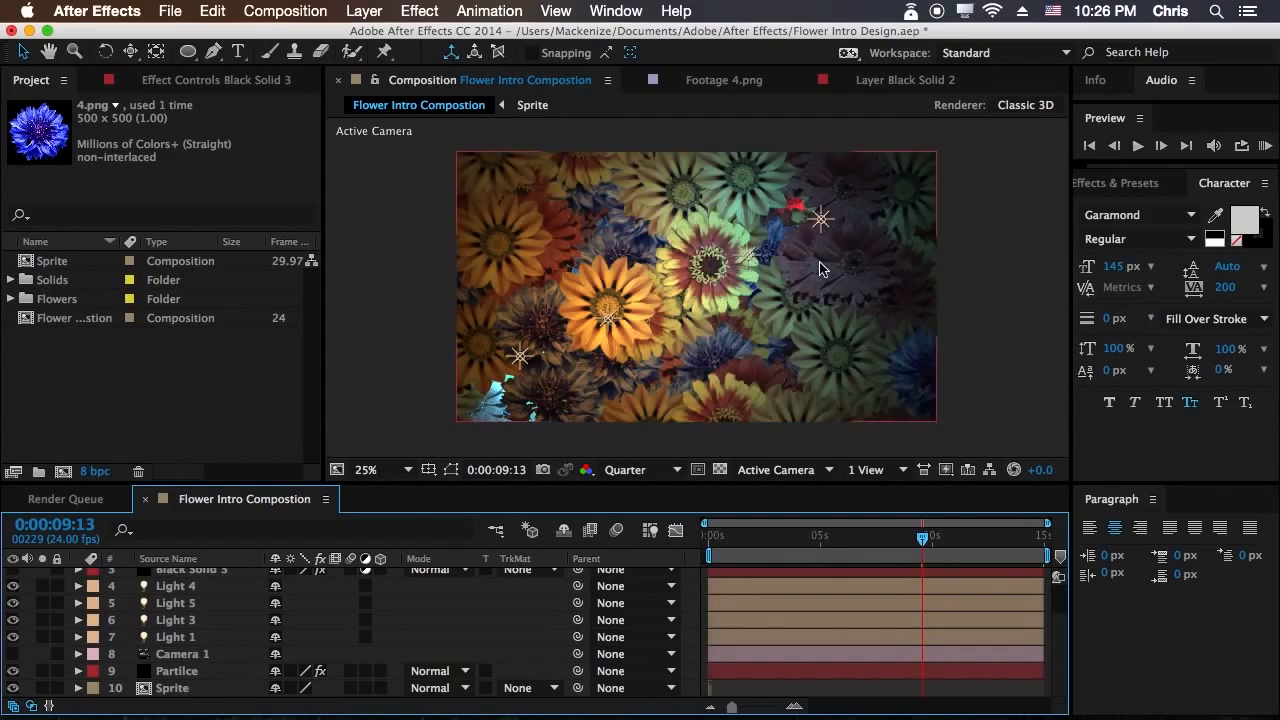
left_click(13, 589)
left_click(13, 637)
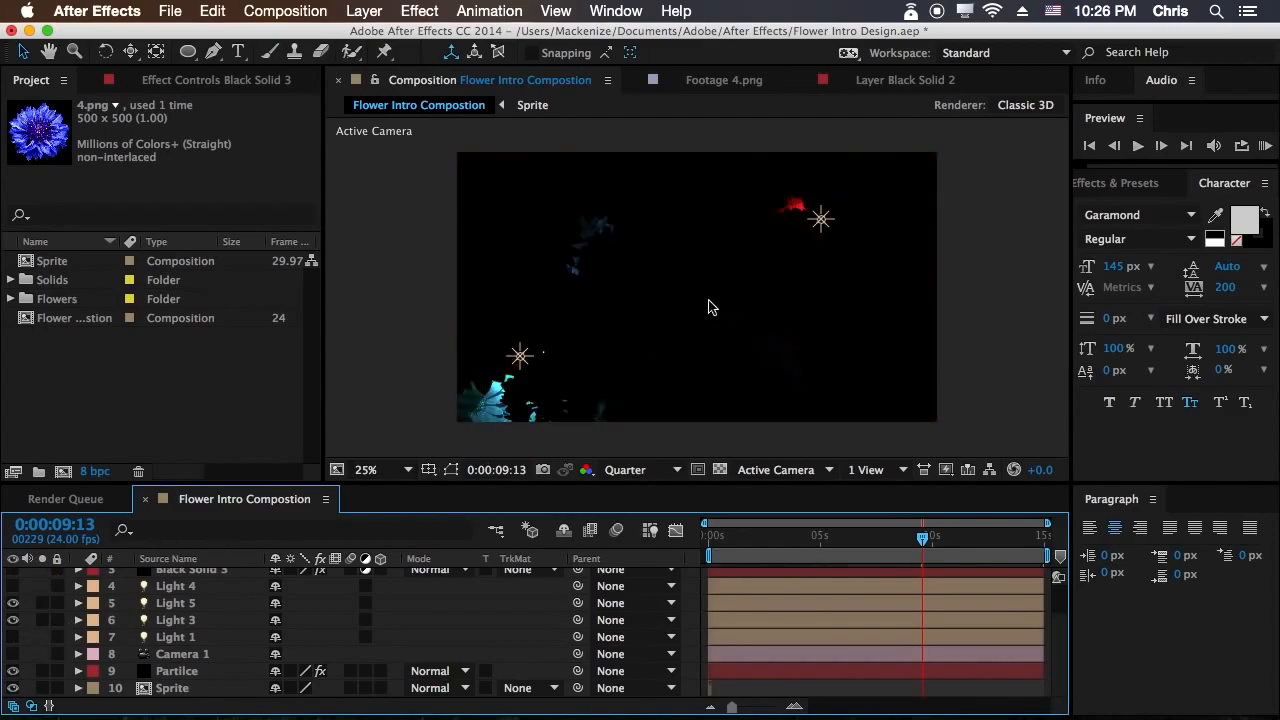
left_click(11, 622)
left_click(11, 622)
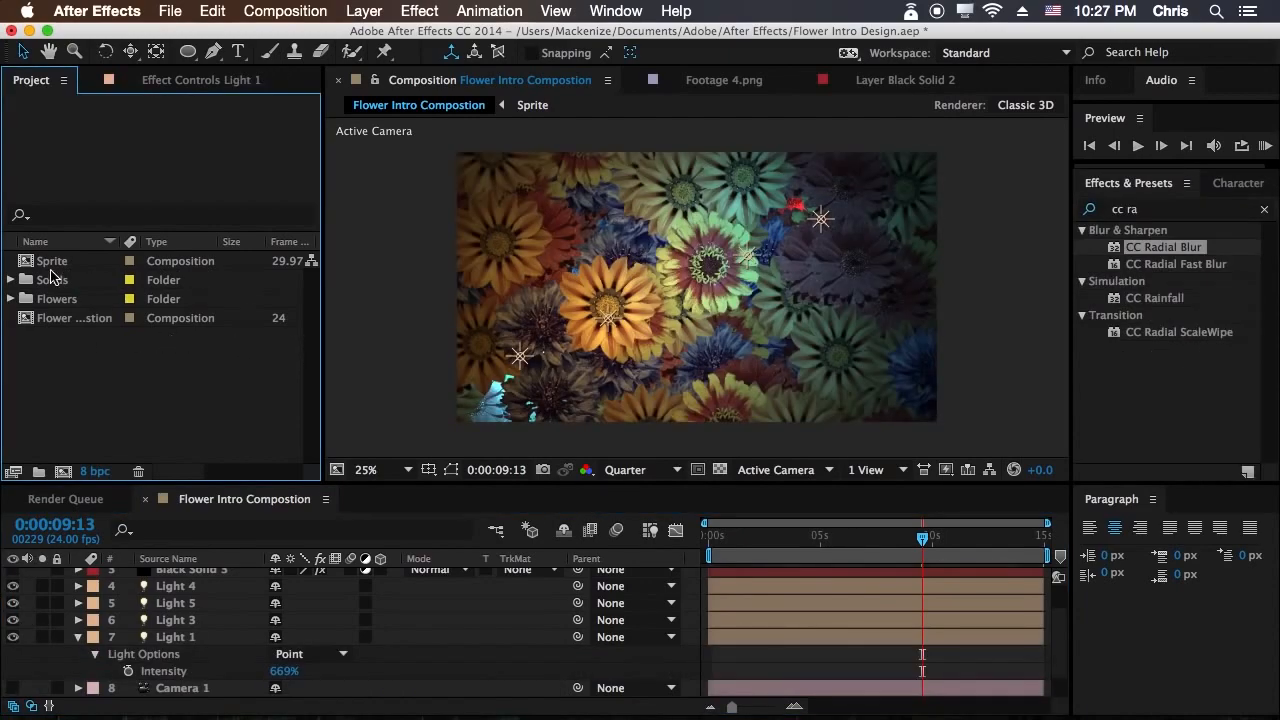
Open the Sprite composition, scrub through its flower frames, and compare it with Flower Intro Compostion.
left_click(220, 502)
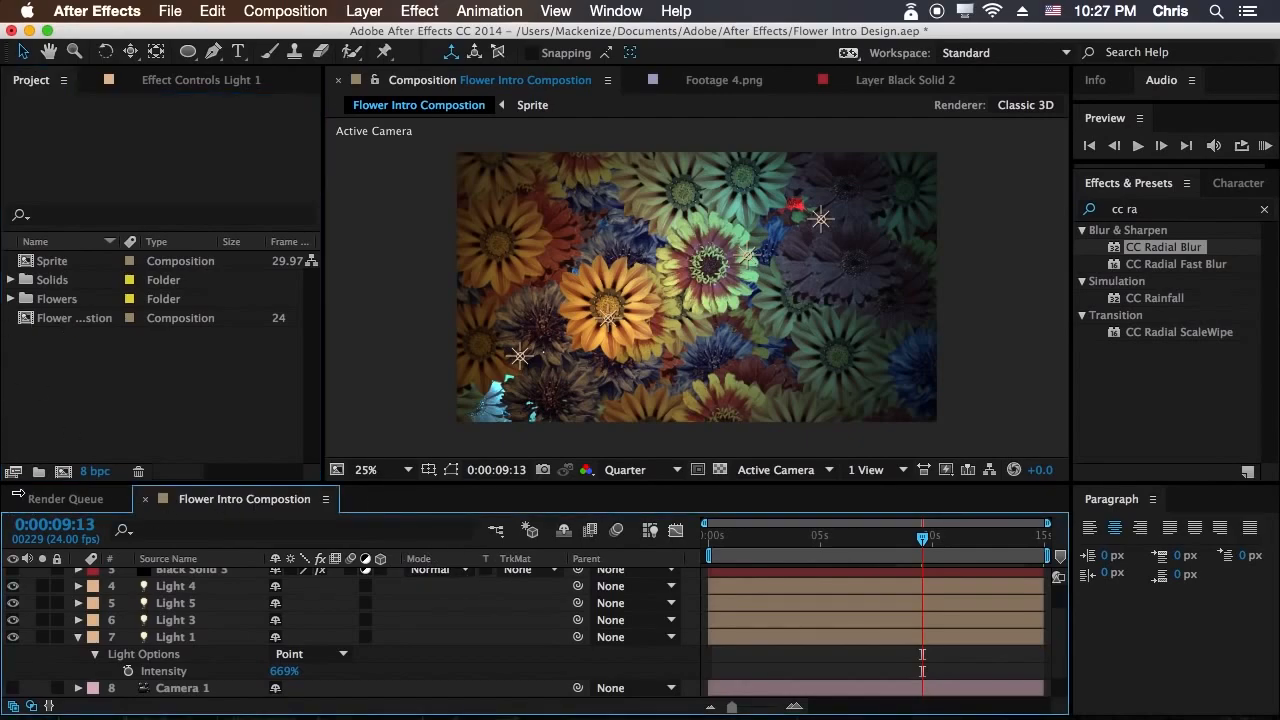
double_click(55, 261)
left_click_drag(812, 548, 1034, 574)
left_click(268, 504)
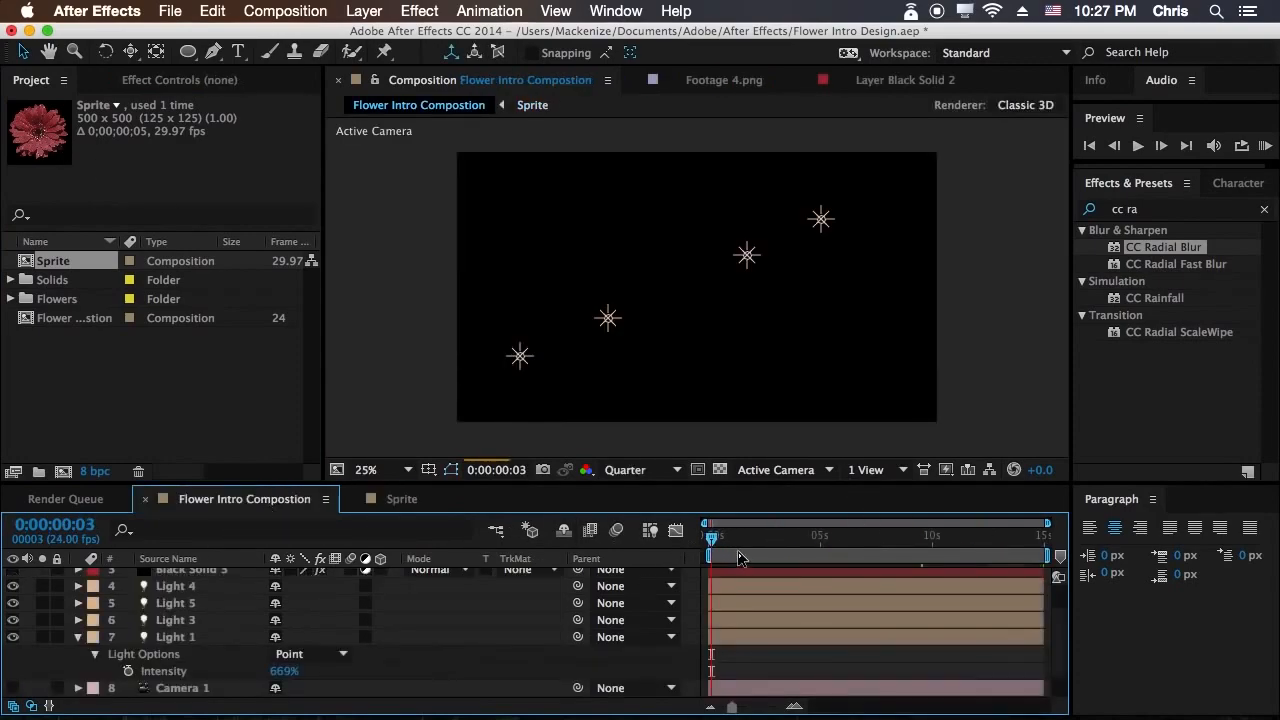
scroll(775, 587, "up", 3)
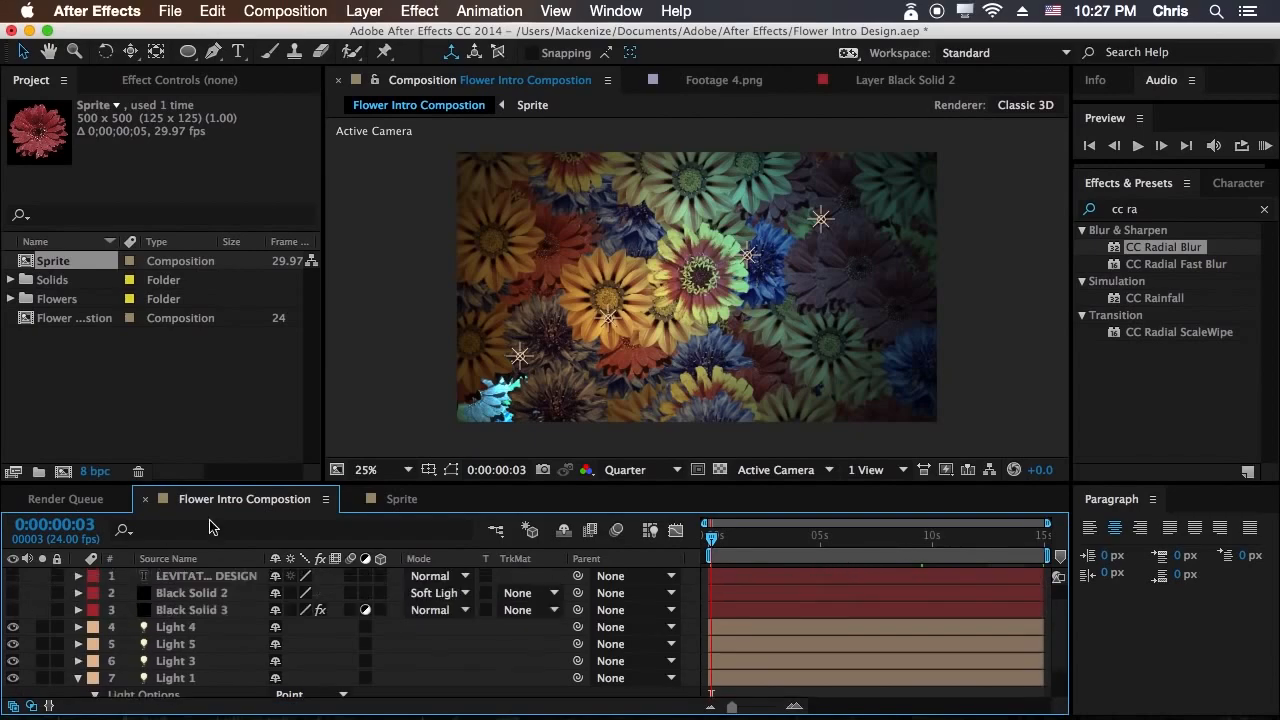
left_click(428, 502)
left_click(895, 188)
left_click_drag(498, 157, 525, 155)
left_click(845, 675)
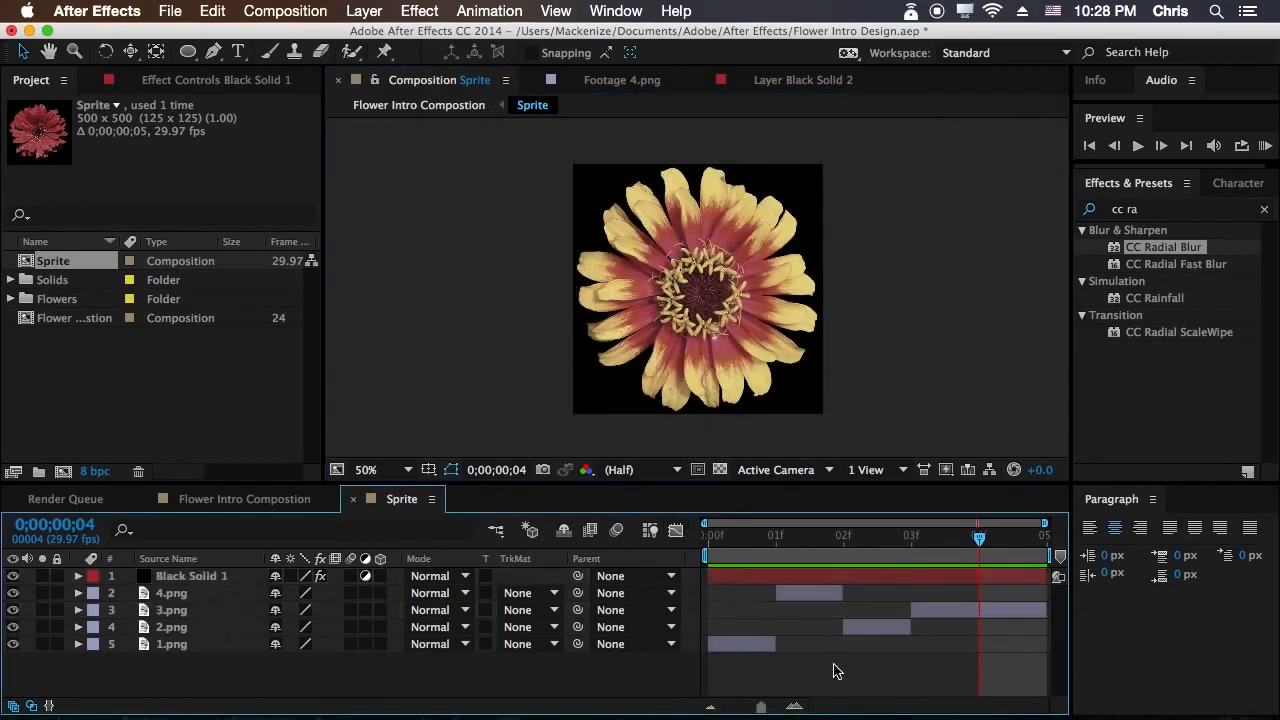
Try a white Fill effect on Sprite's Black Solid 1 layer, check it in Flower Intro Compostion, and delete the effect.
left_click(202, 577)
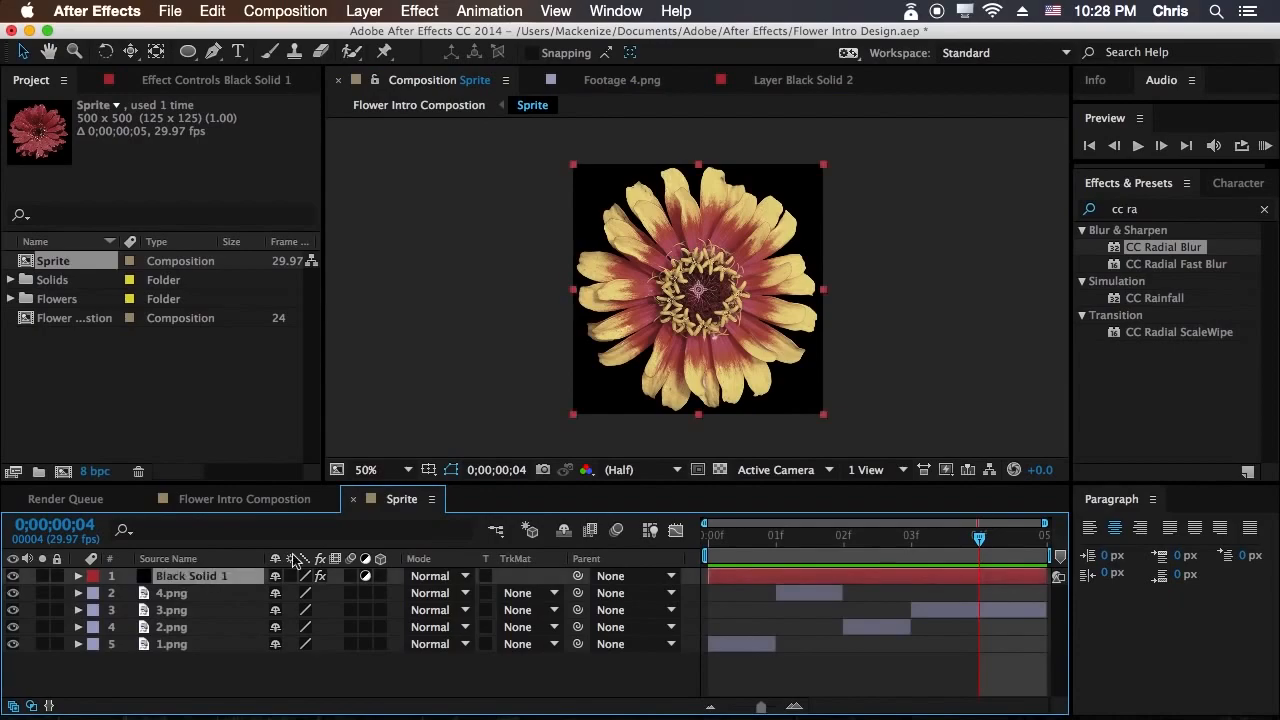
left_click(1172, 212)
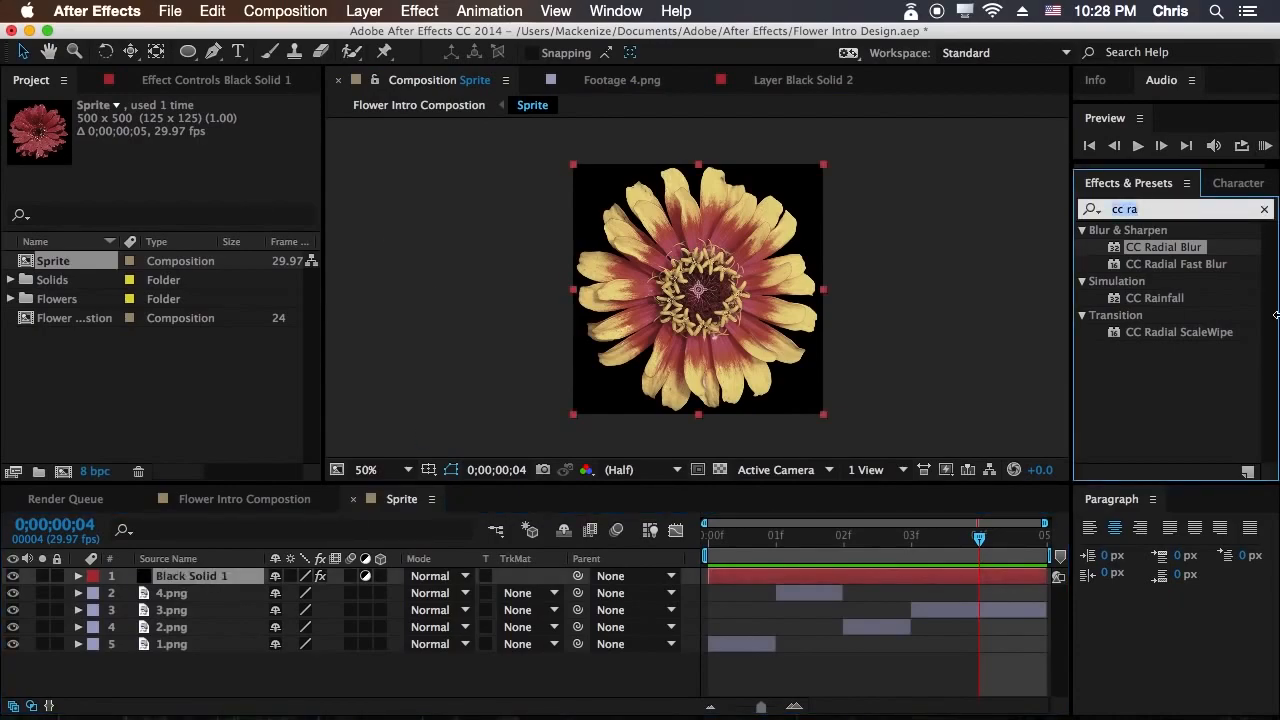
type("fill")
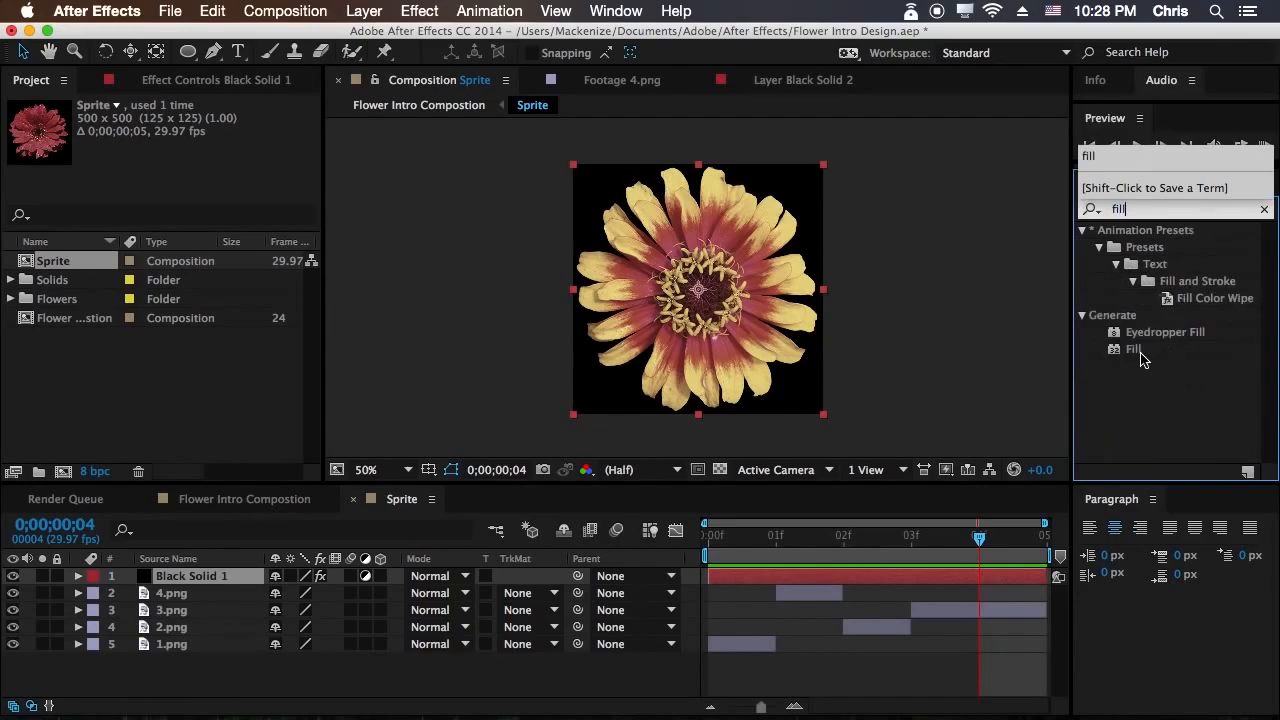
left_click_drag(1143, 360, 283, 582)
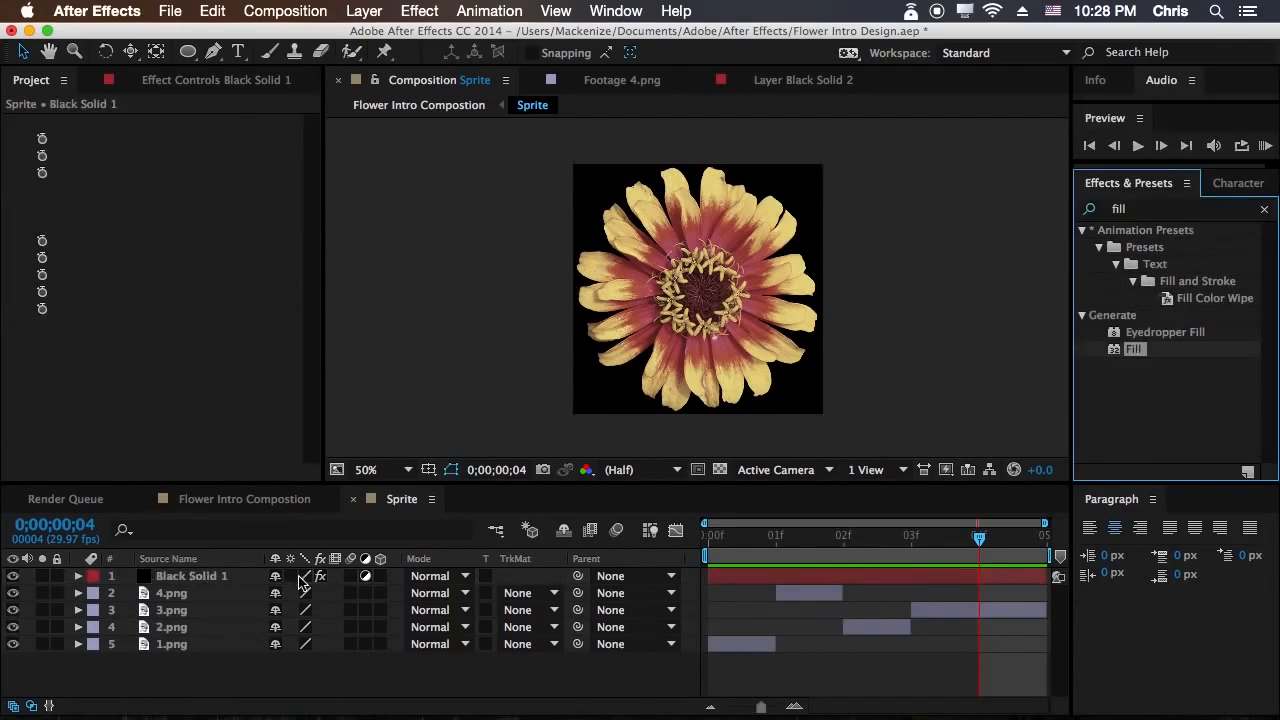
left_click(187, 242)
left_click(308, 398)
left_click_drag(308, 398, 266, 324)
left_click(703, 327)
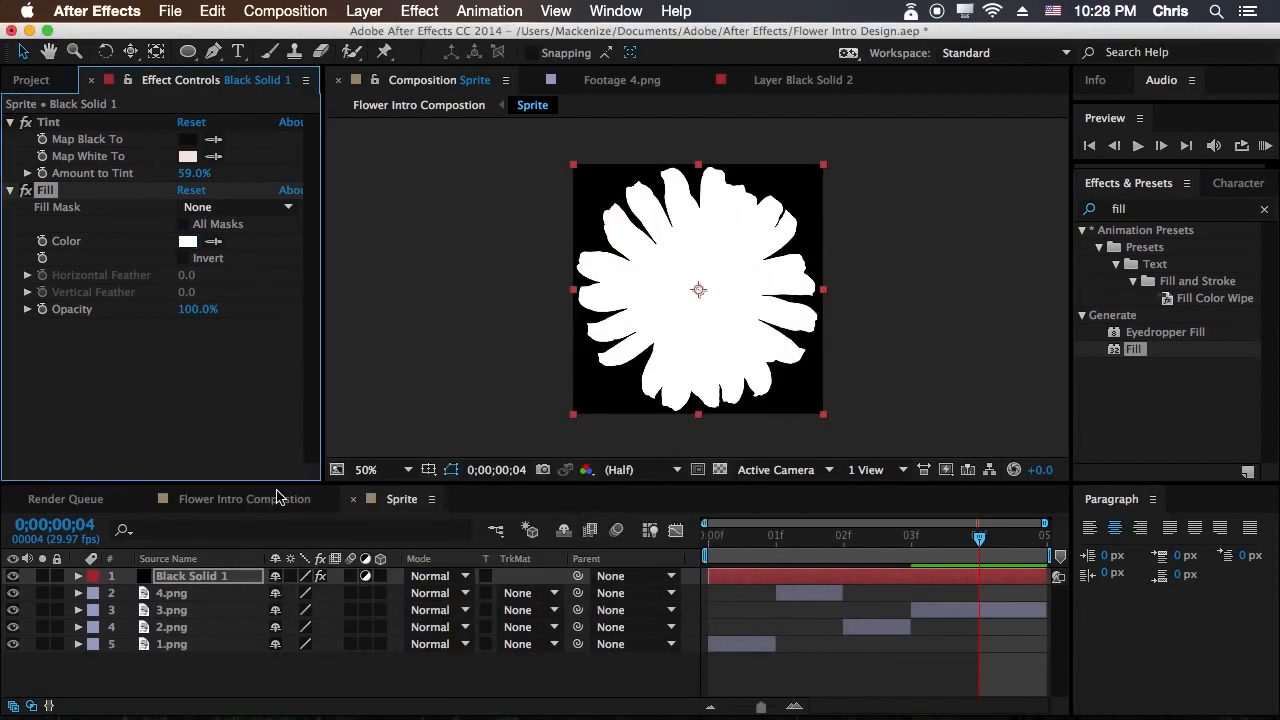
left_click(279, 498)
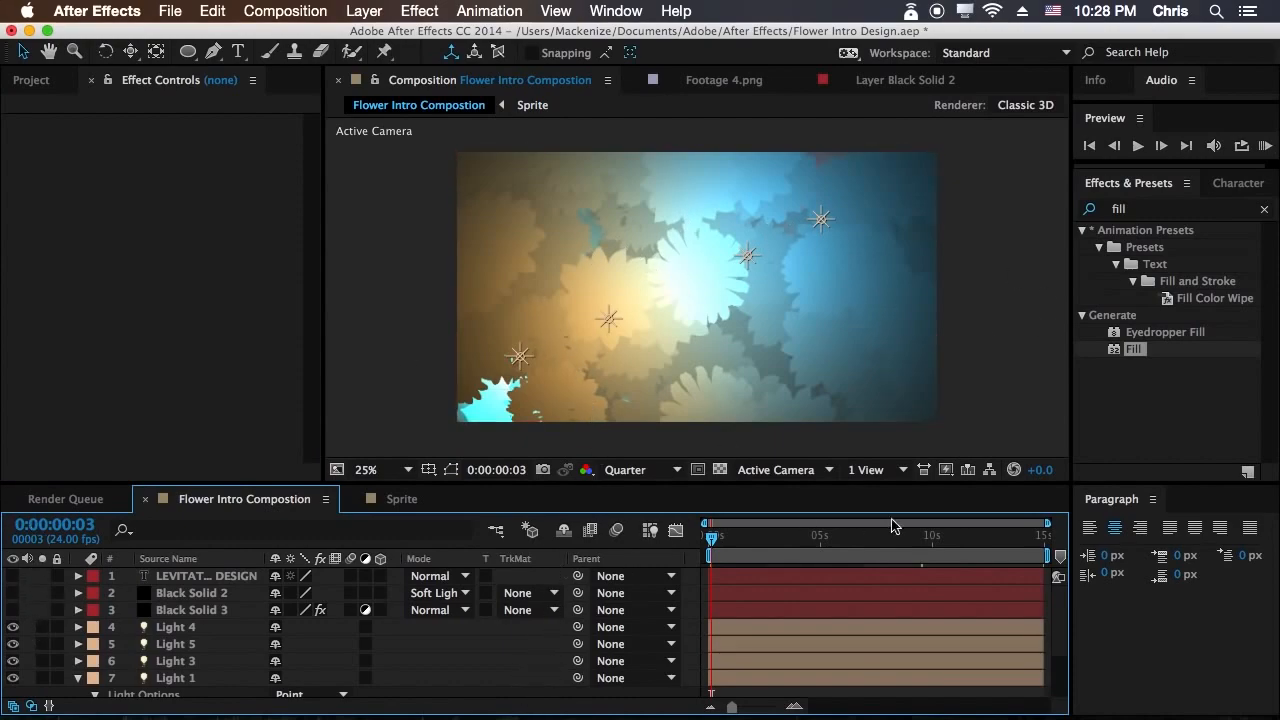
left_click(401, 506)
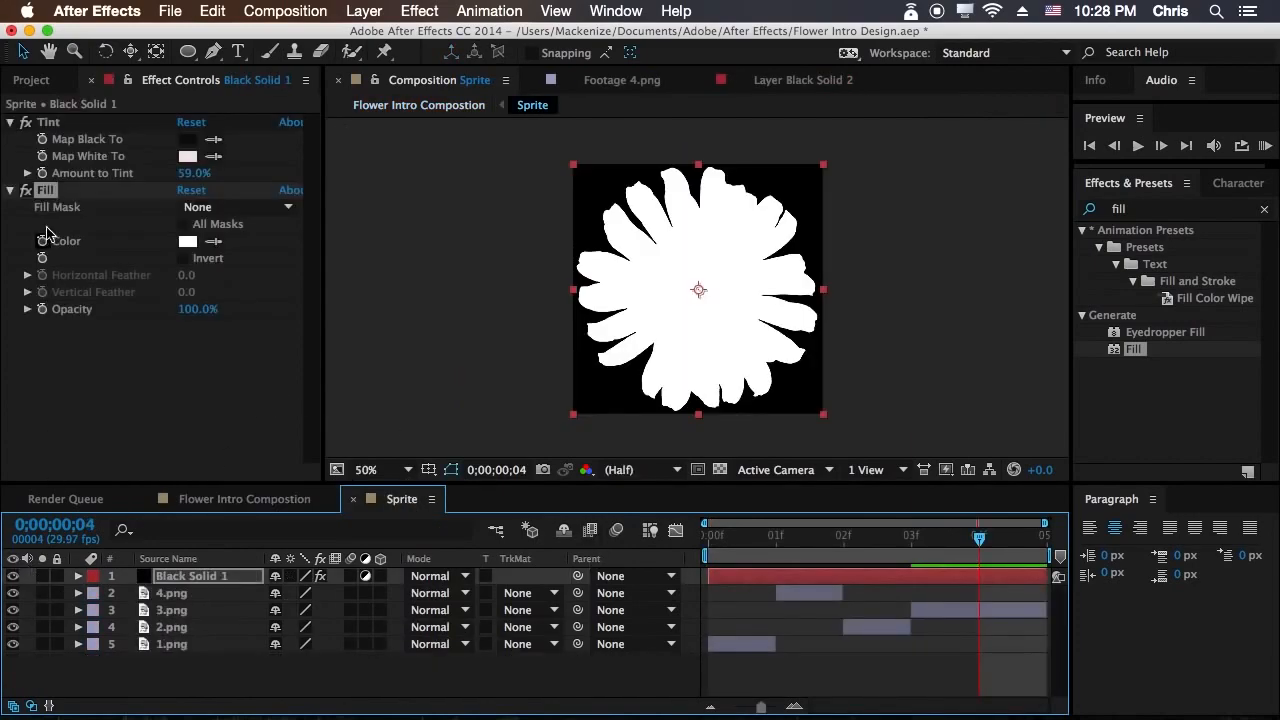
key("Delete")
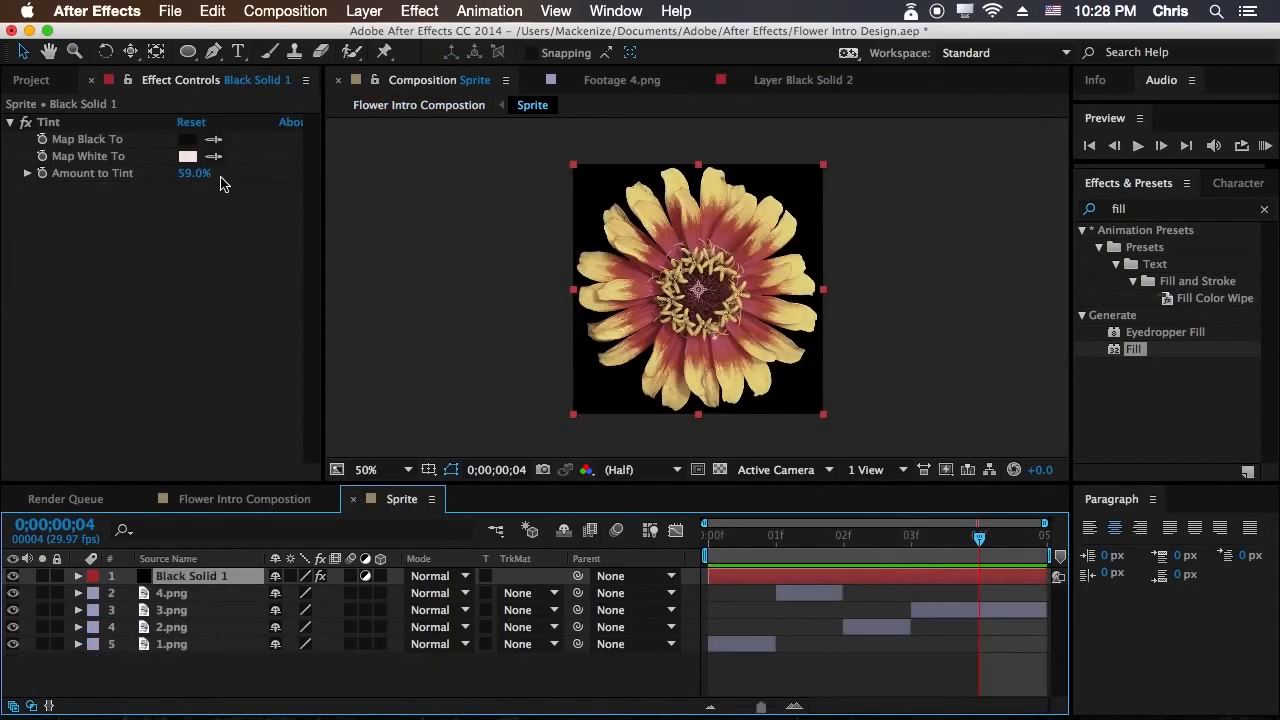
Set Black Solid 1's Tint amount to 0%, check it in Flower Intro Compostion, set it to 49%, and return to the project items.
left_click(190, 173)
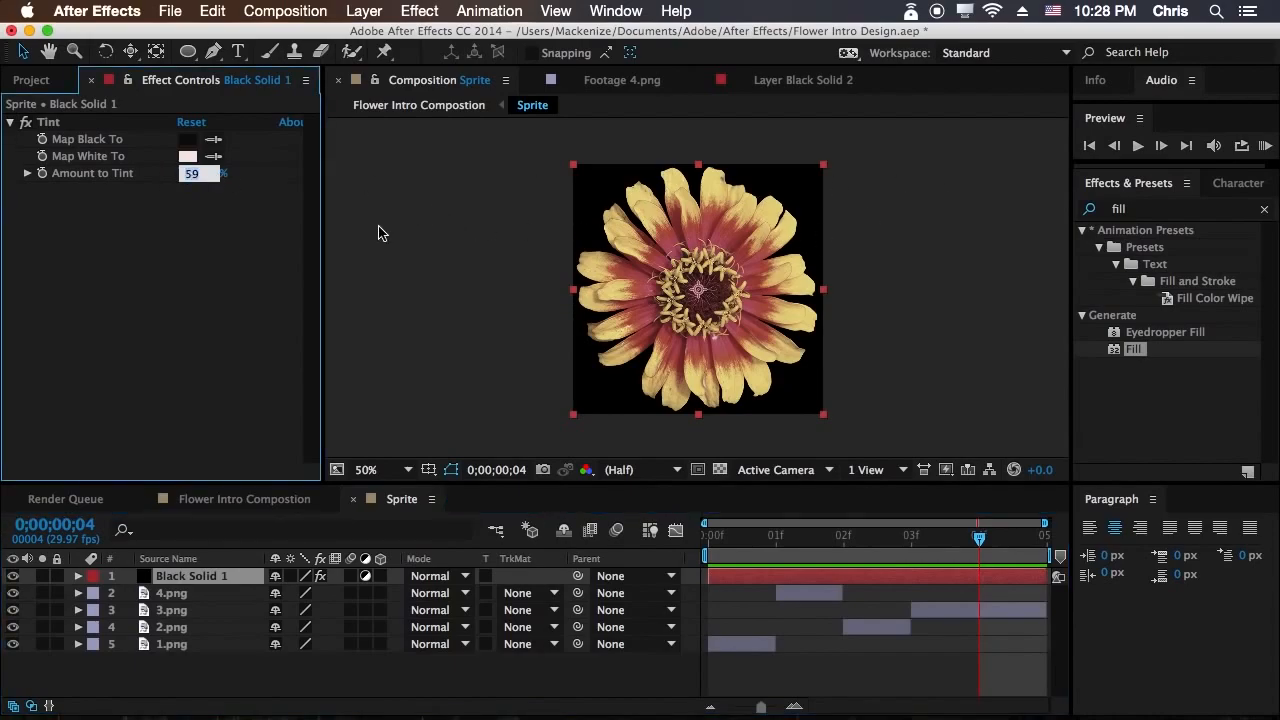
type("0")
key("Return")
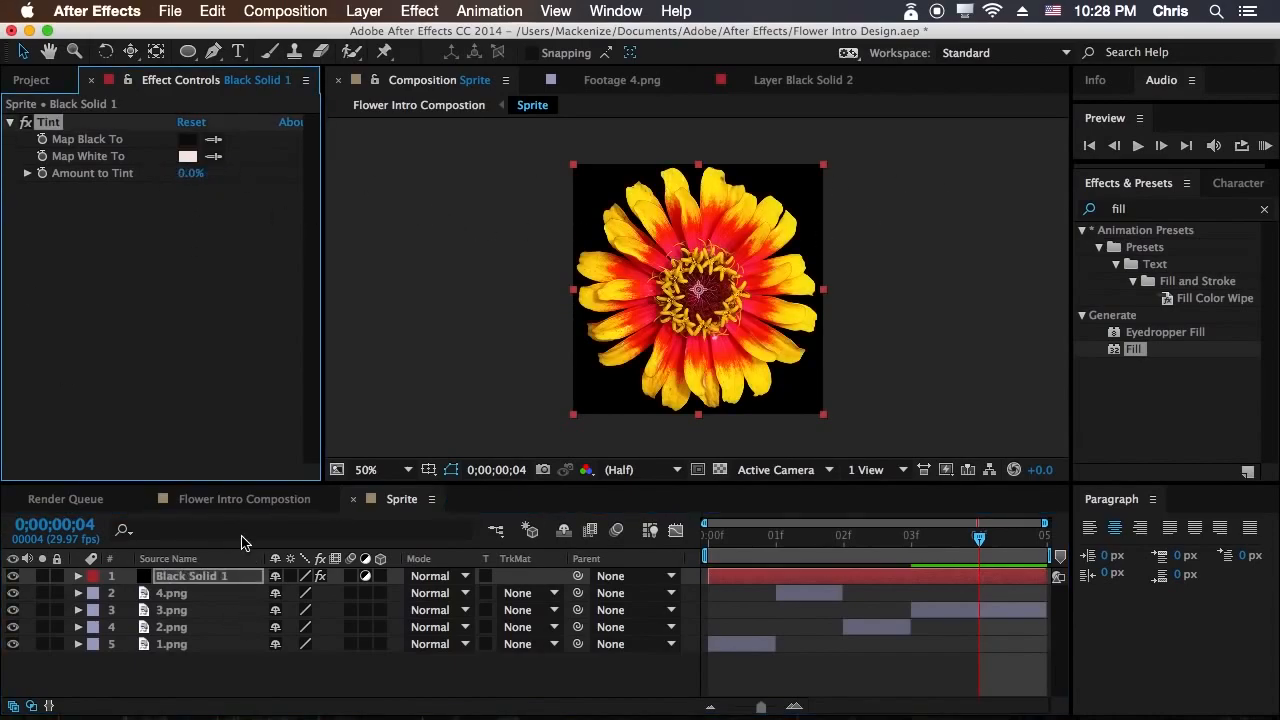
left_click(246, 503)
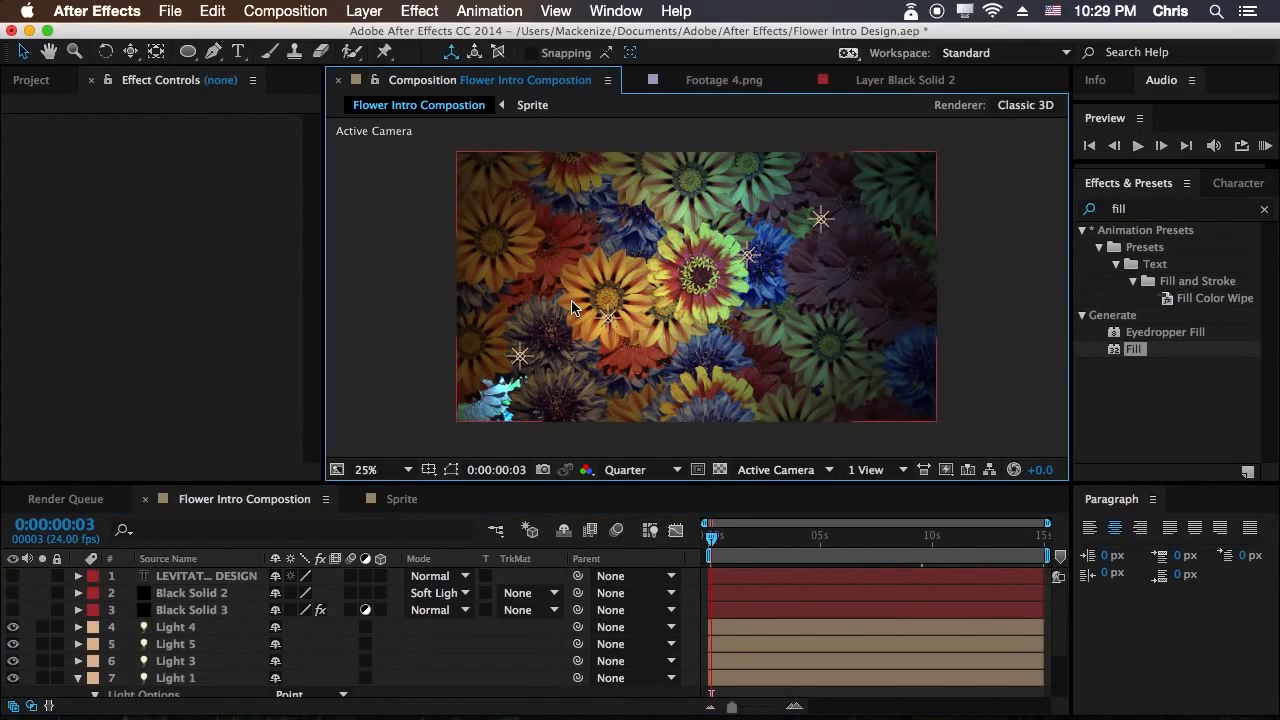
left_click(405, 499)
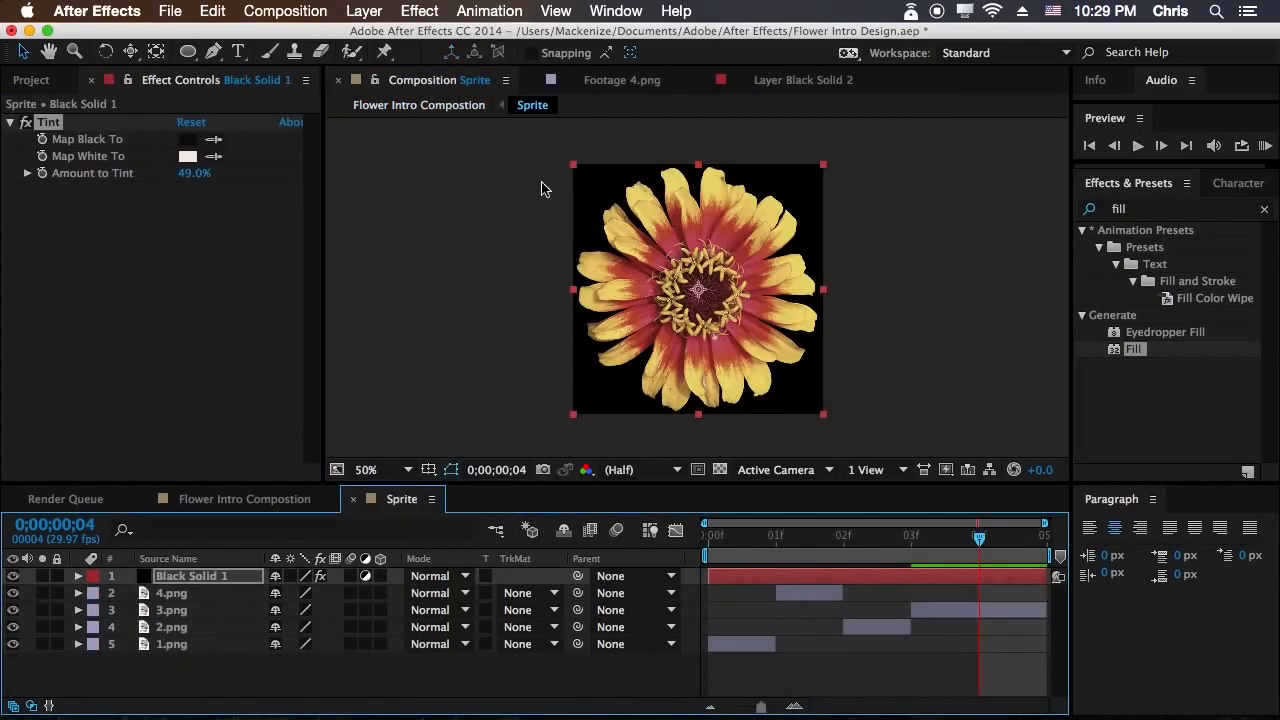
left_click(31, 83)
left_click(60, 418)
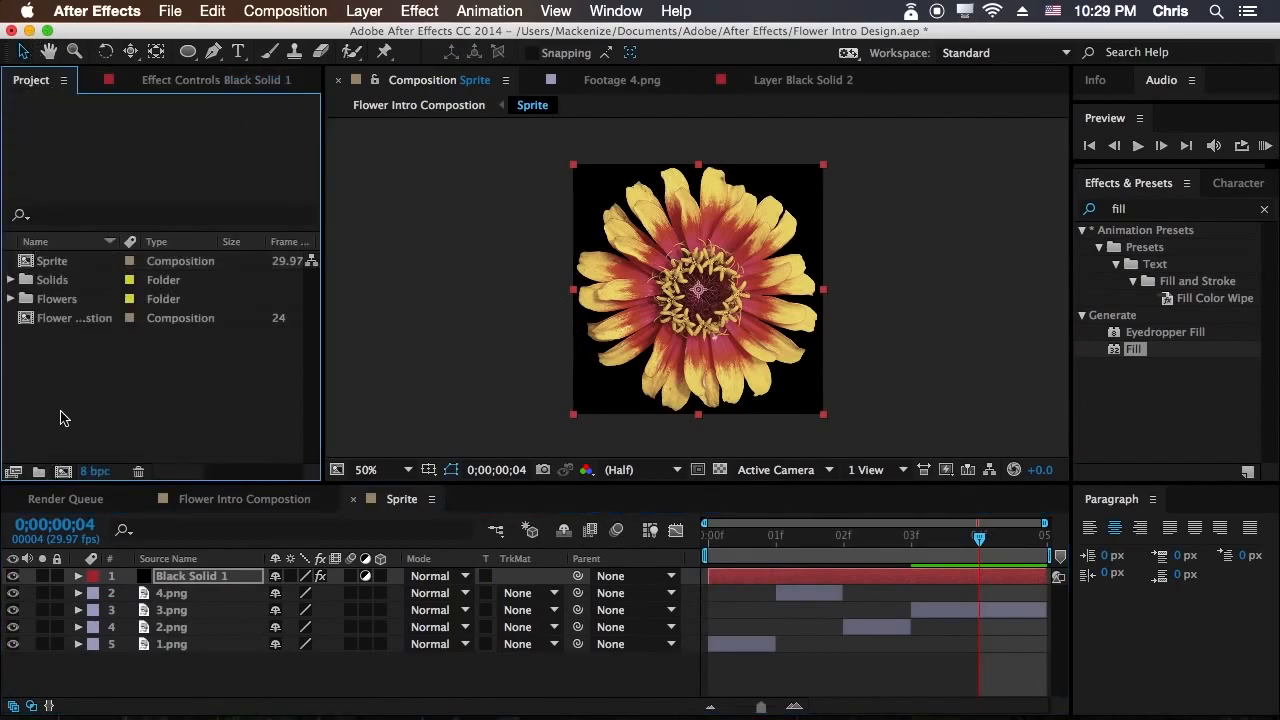
Open the project's Flowers folder and look at the flower images 4.png and 1.png.
left_click(11, 298)
left_click(88, 318)
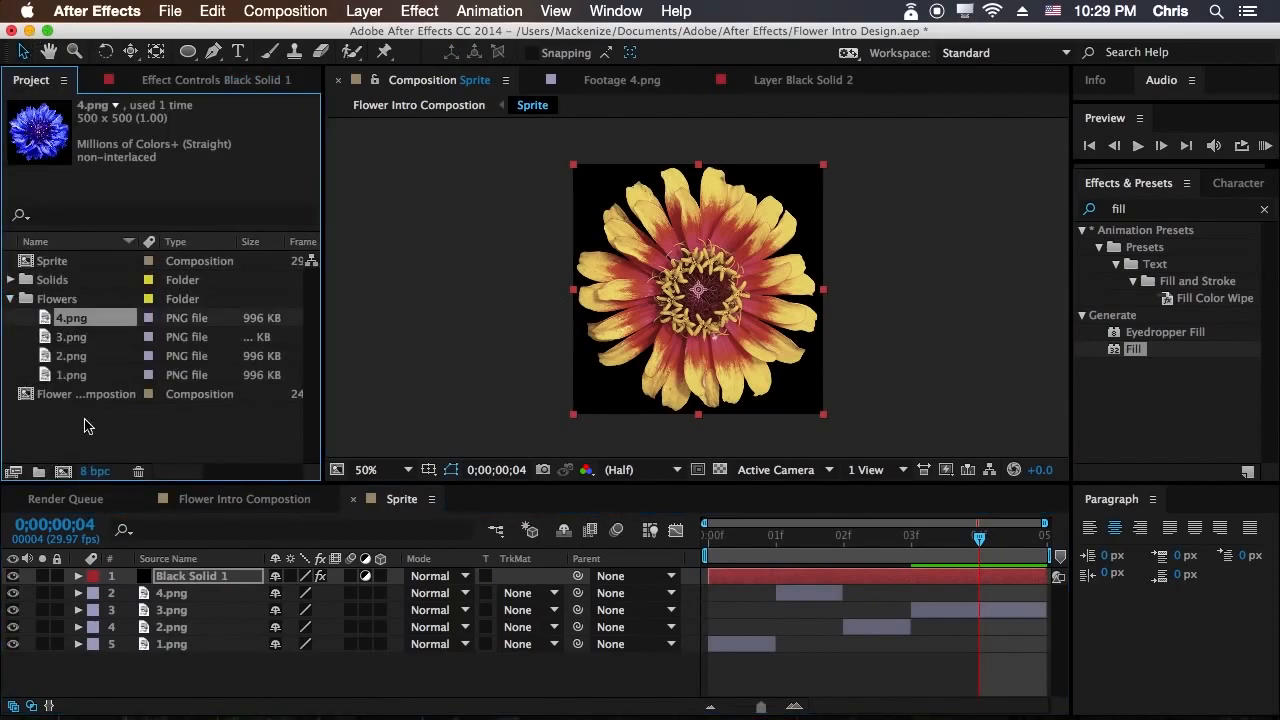
left_click(128, 430)
left_click(316, 12)
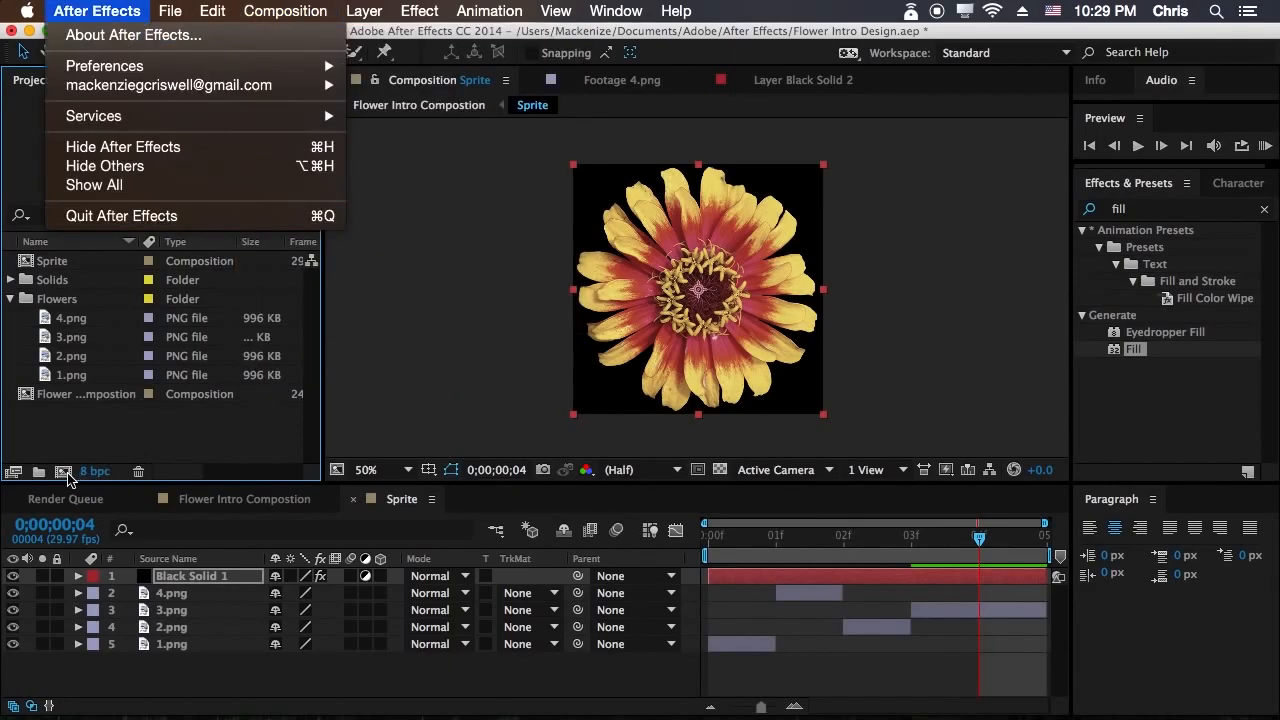
left_click(68, 368)
left_click(71, 374)
Start a new composition and set its width and height to 500 px.
left_click_drag(68, 477, 72, 425)
left_click(63, 471)
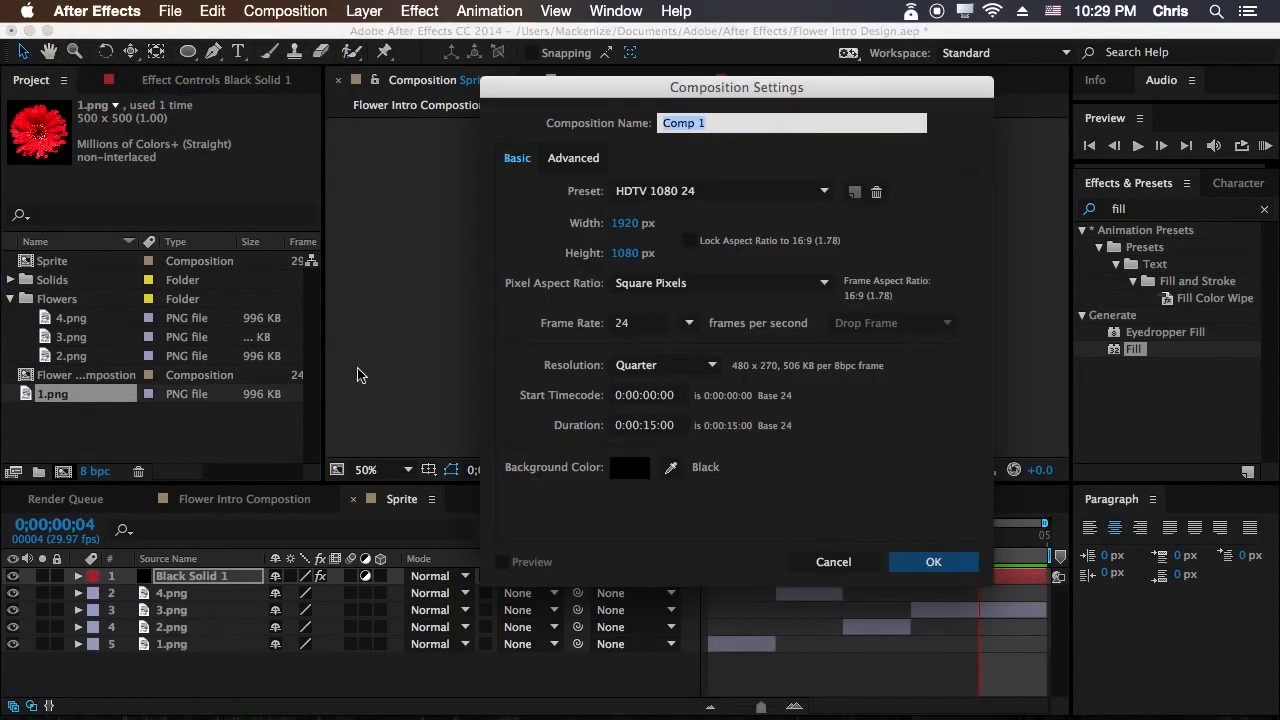
left_click_drag(540, 85, 637, 158)
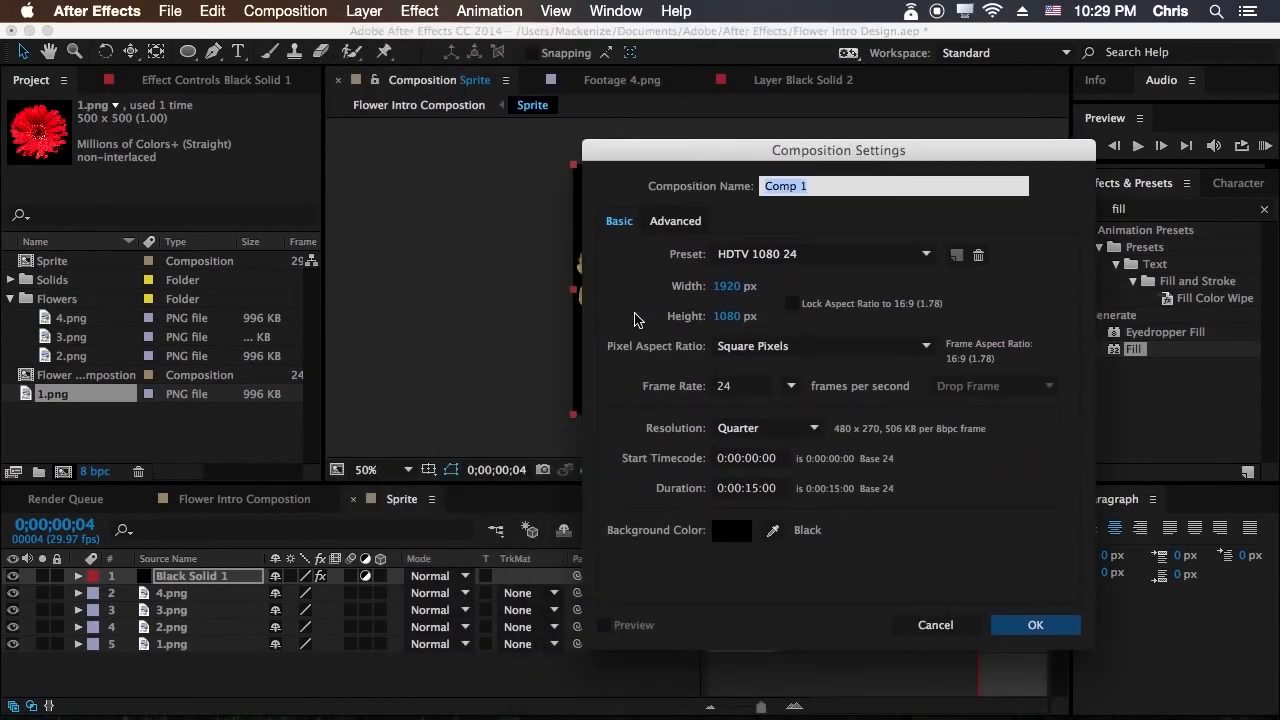
left_click(727, 286)
type("500")
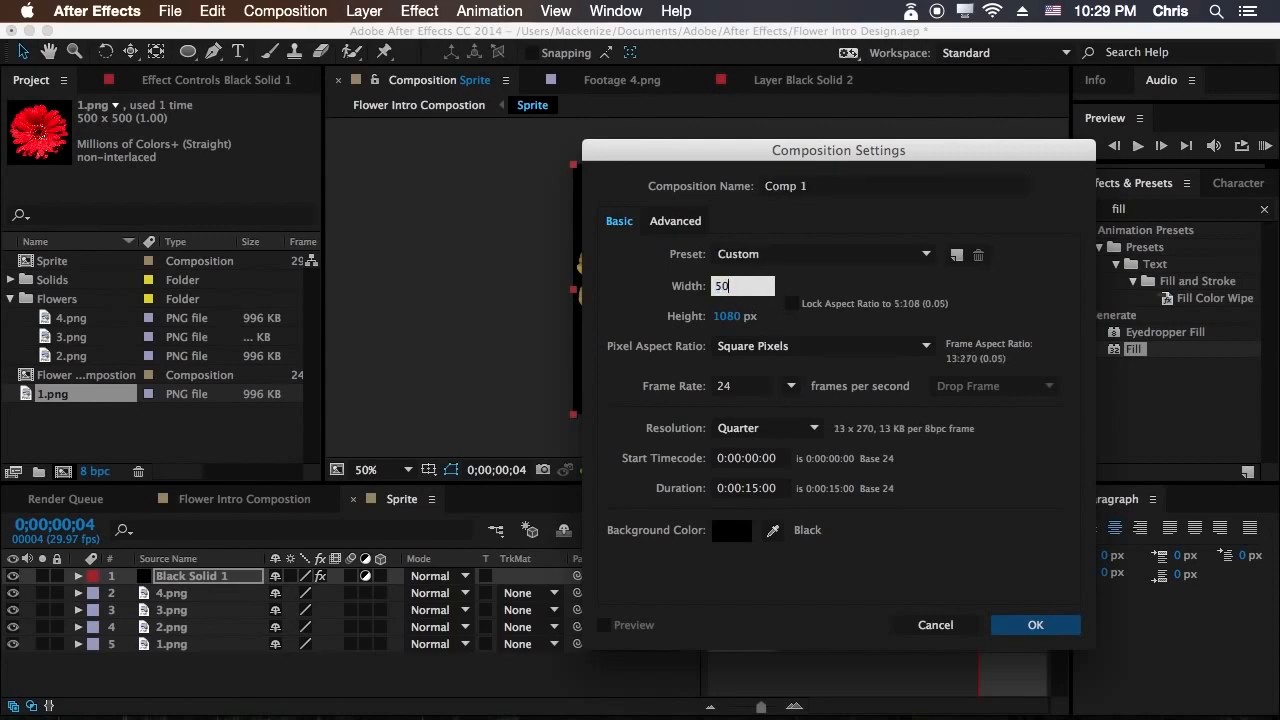
left_click(745, 316)
type("500")
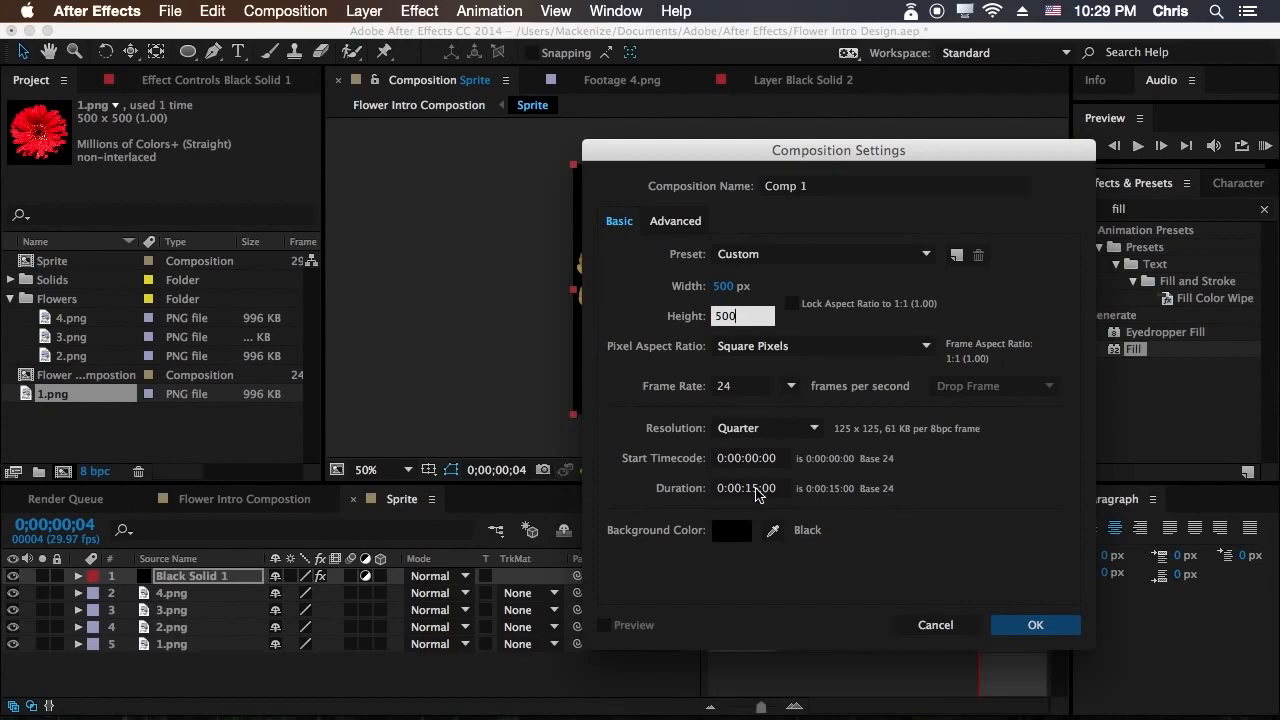
Set the new composition's duration to 0:00:00:05.
left_click(755, 490)
key("BackSpace")
key("BackSpace")
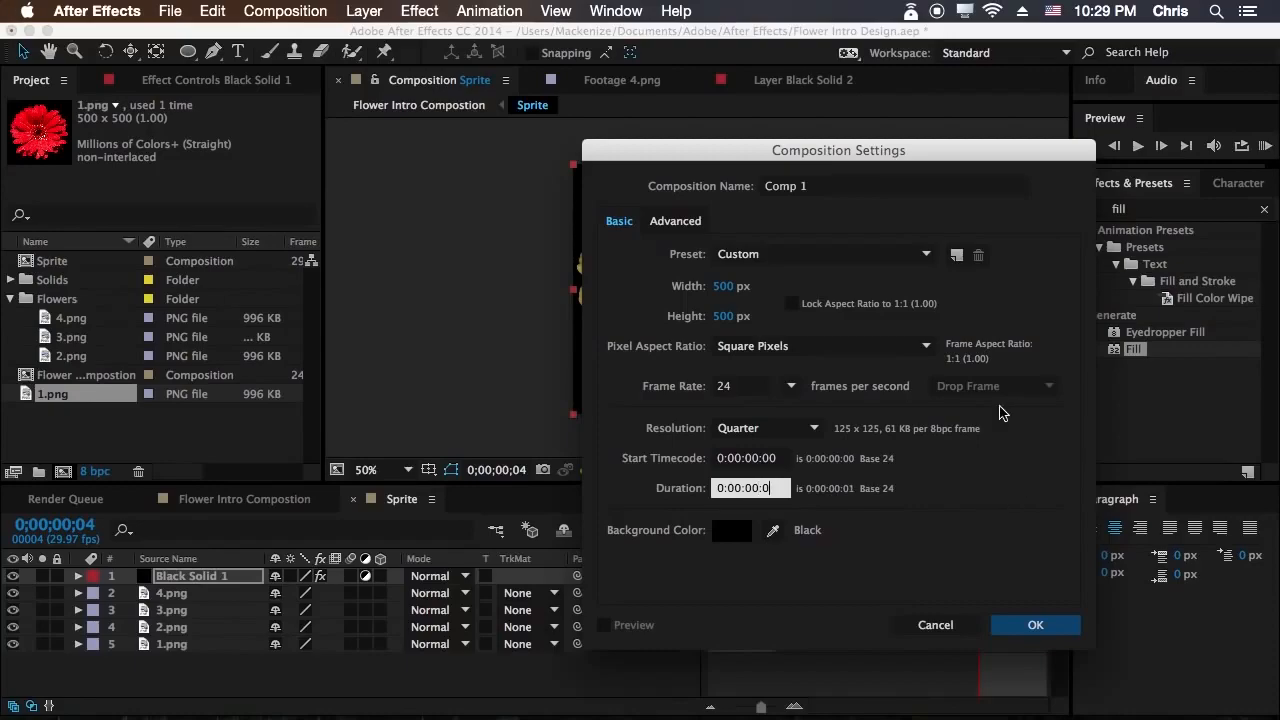
type("5")
key("Return")
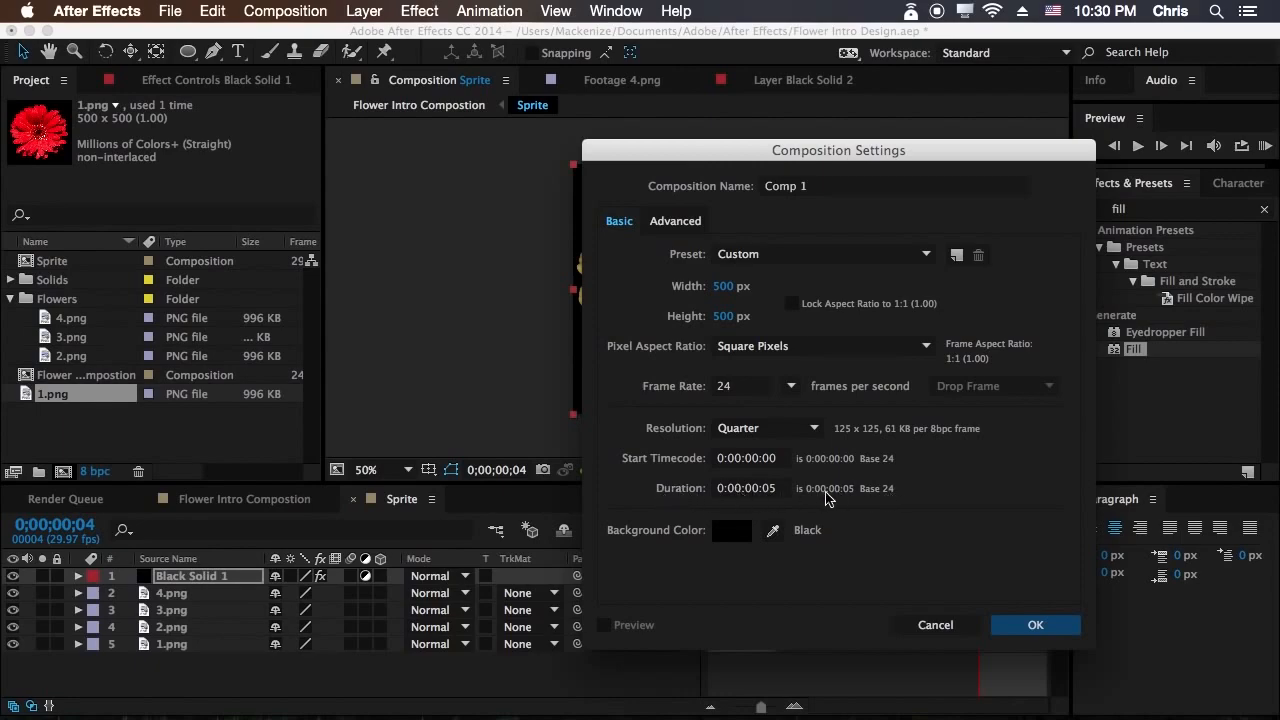
Review the start timecode and duration settings, and create the composition.
left_click(783, 460)
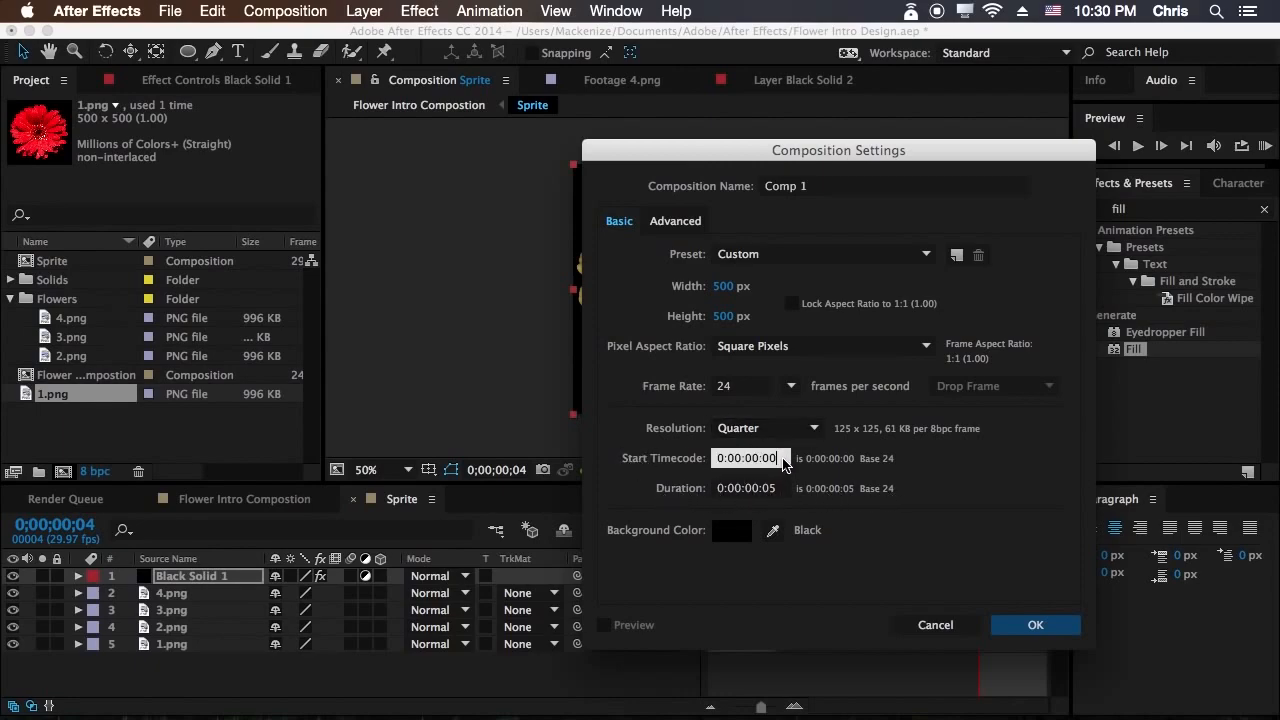
left_click(779, 488)
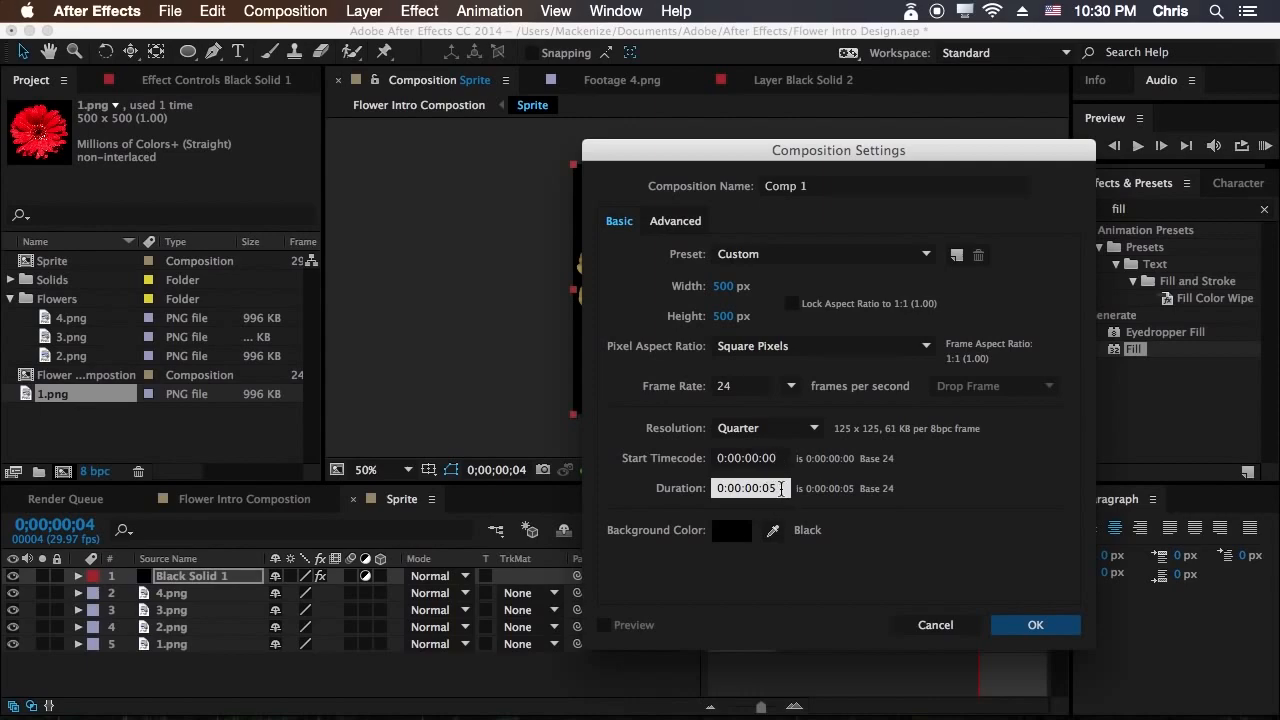
left_click(898, 488)
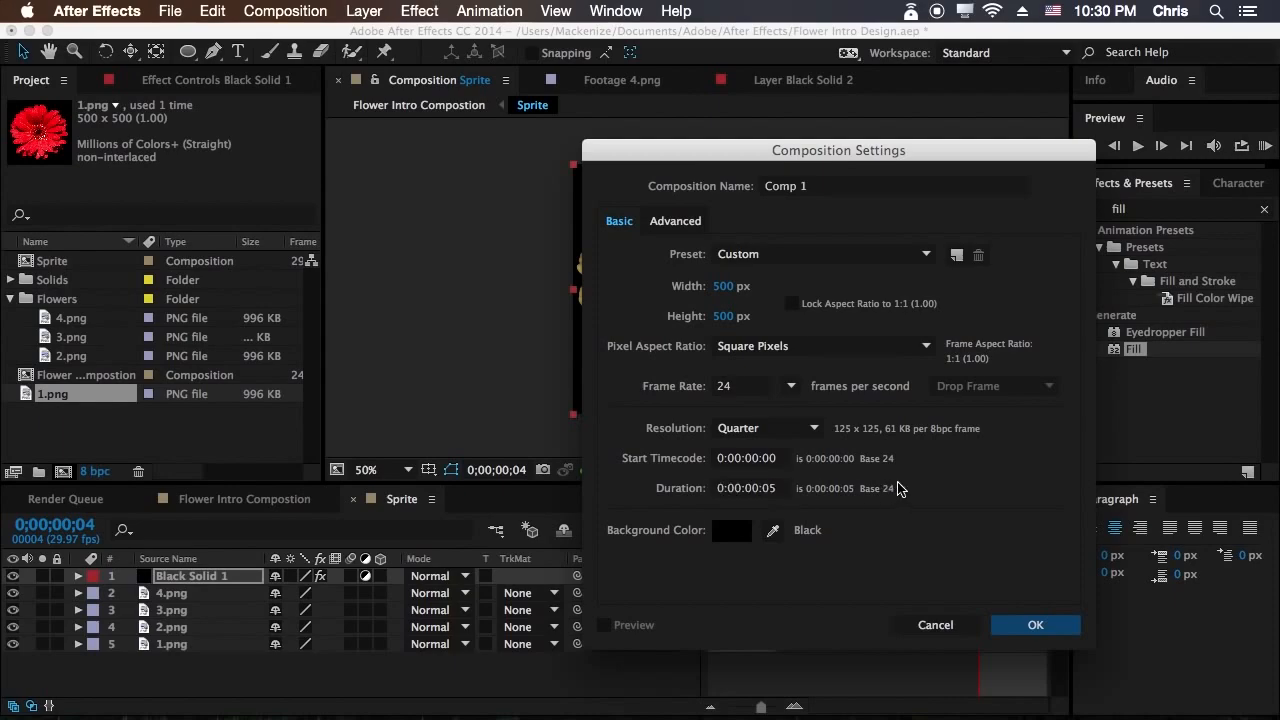
left_click(772, 464)
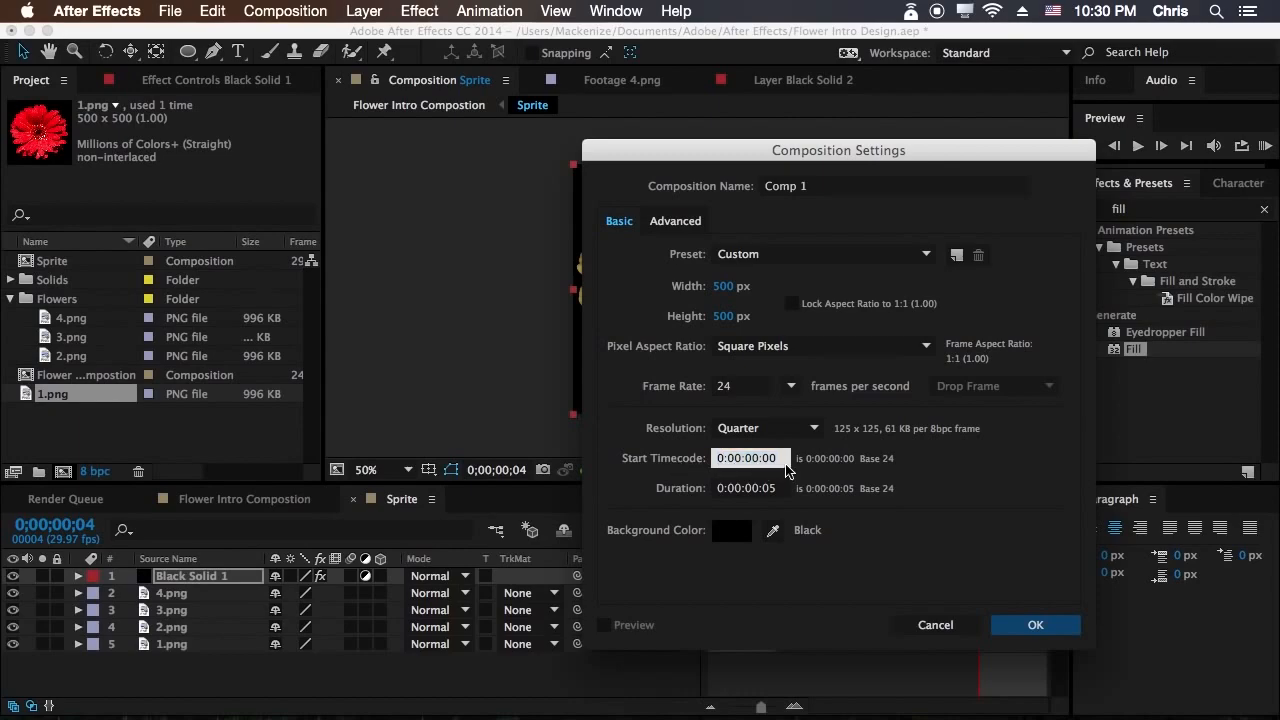
left_click_drag(783, 458, 798, 490)
left_click(774, 499)
left_click(748, 489)
left_click(847, 501)
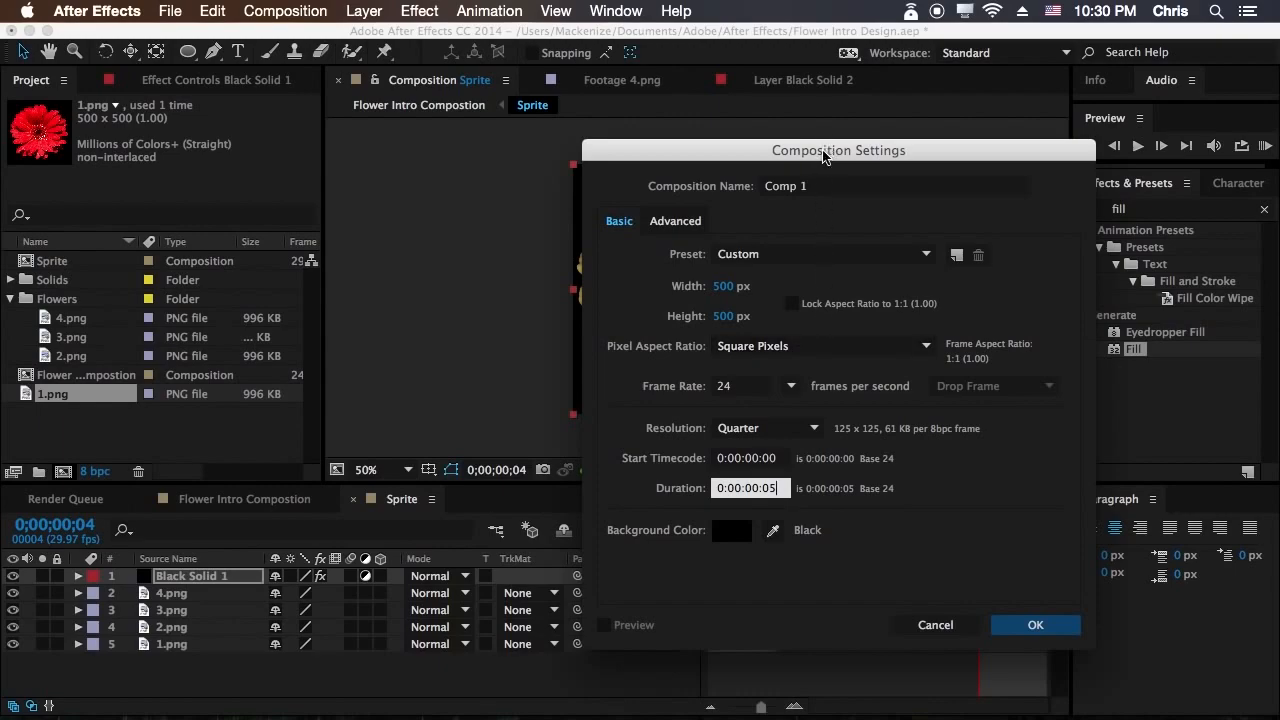
left_click_drag(838, 143, 732, 71)
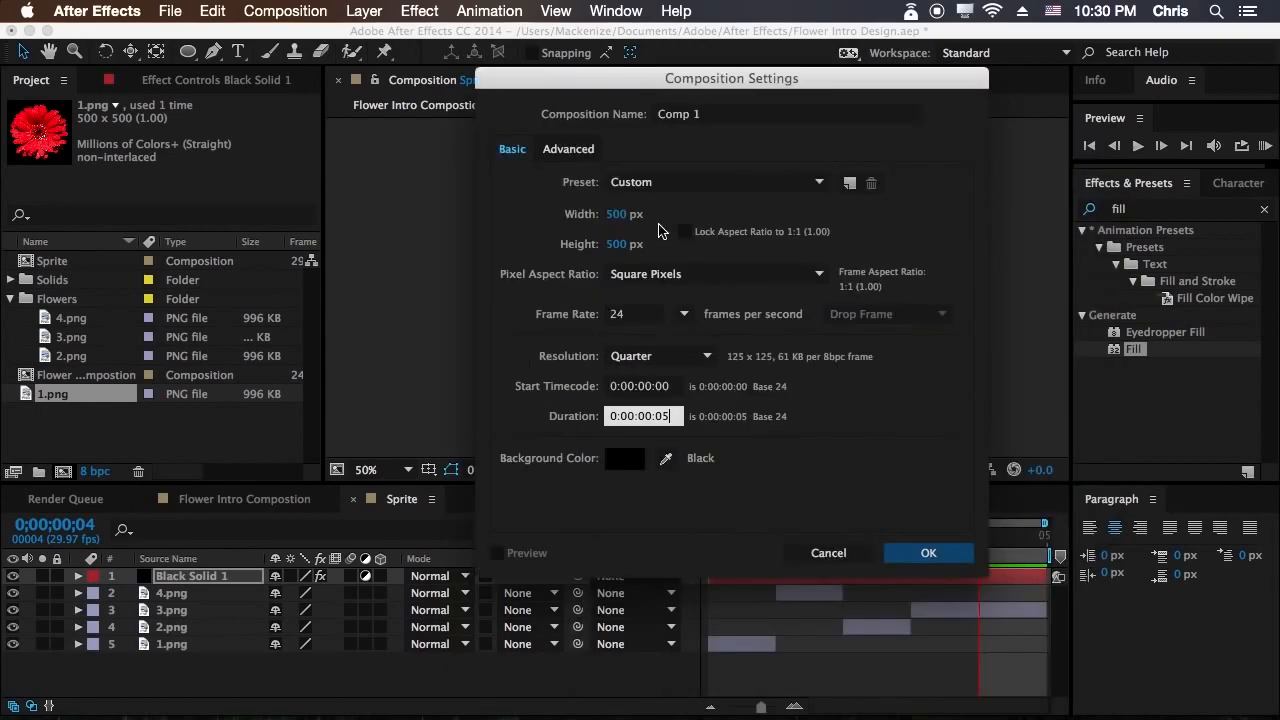
left_click(928, 555)
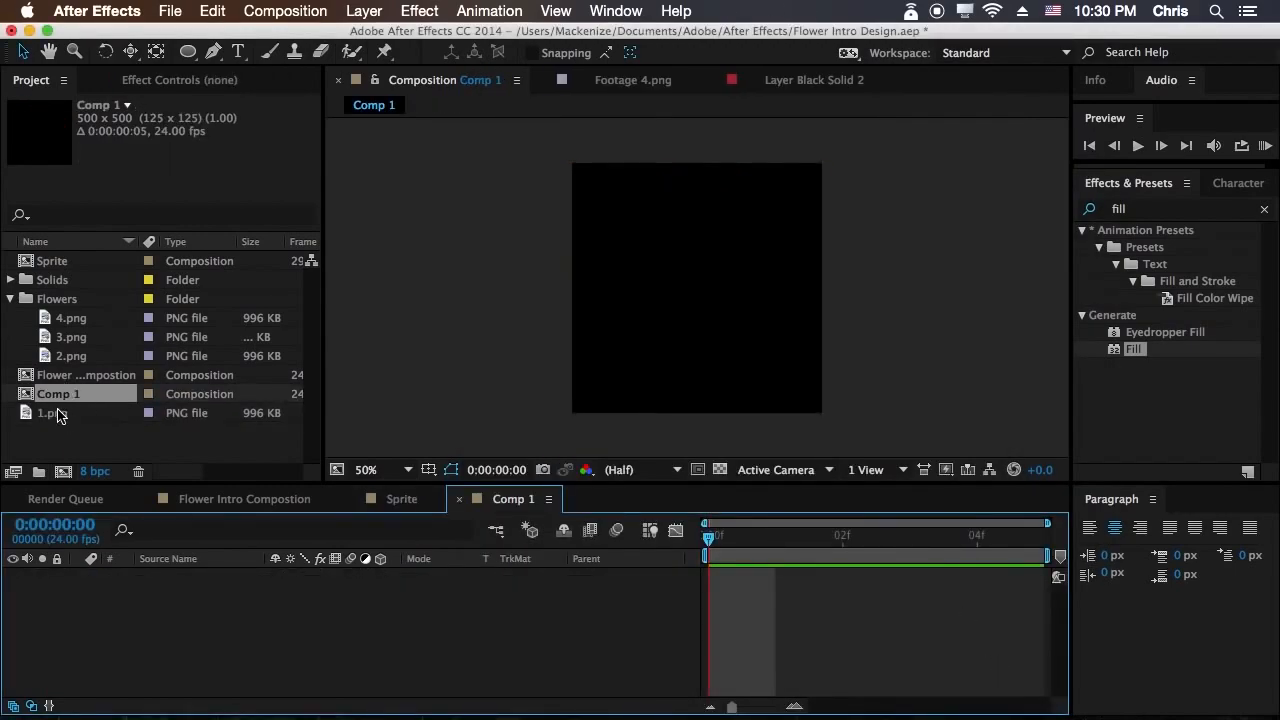
Move 1.png back into the Flowers folder and add all four flower images to Comp 1 as layers.
left_click(62, 413)
left_click_drag(58, 413, 62, 300)
left_click(70, 337)
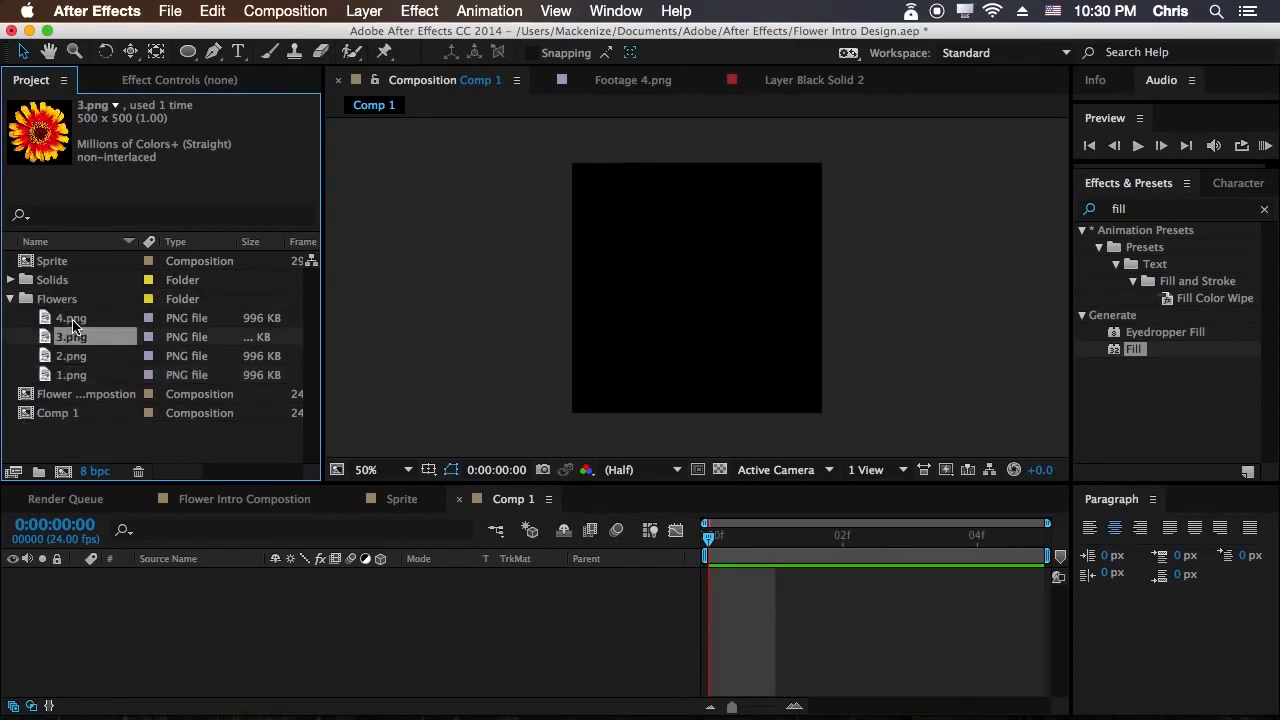
left_click(73, 321)
left_click(84, 375, "shift")
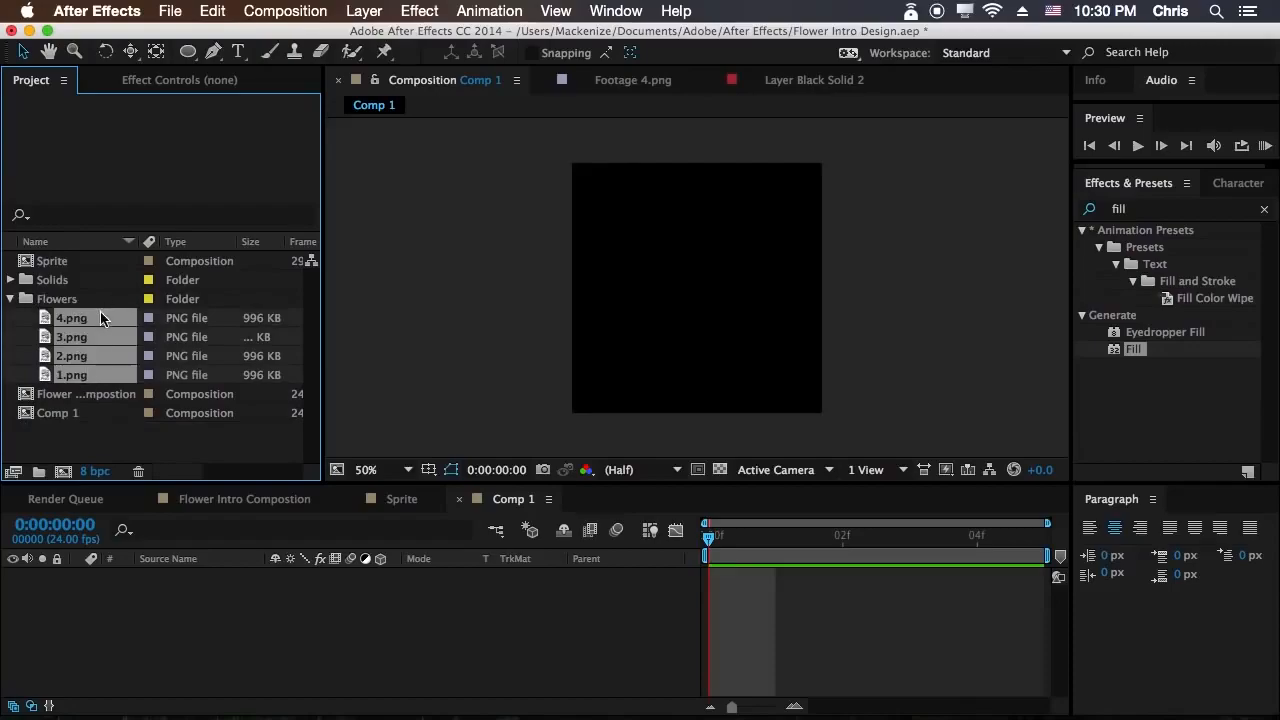
left_click_drag(268, 619, 322, 611)
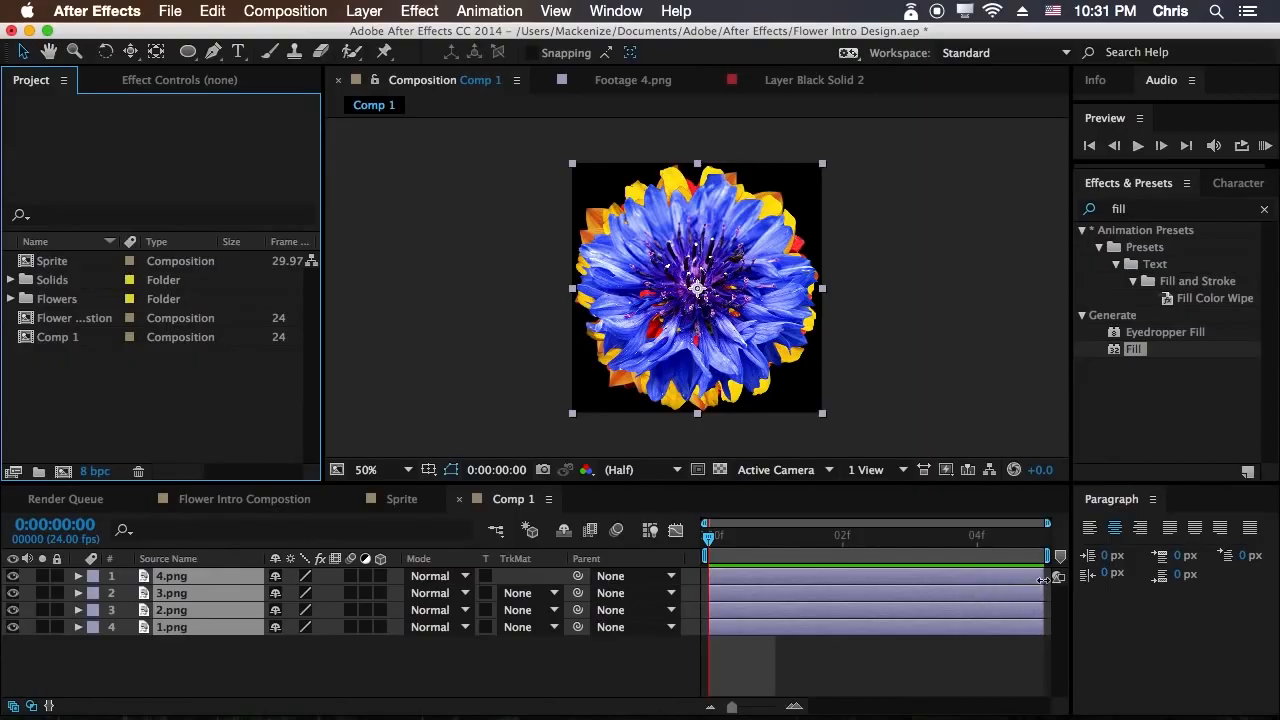
Trim the four flower layers to one frame each and end Comp 1's work area at frame 4.
left_click_drag(1043, 580, 4, 565)
left_click_drag(774, 580, 965, 583)
key("super+z")
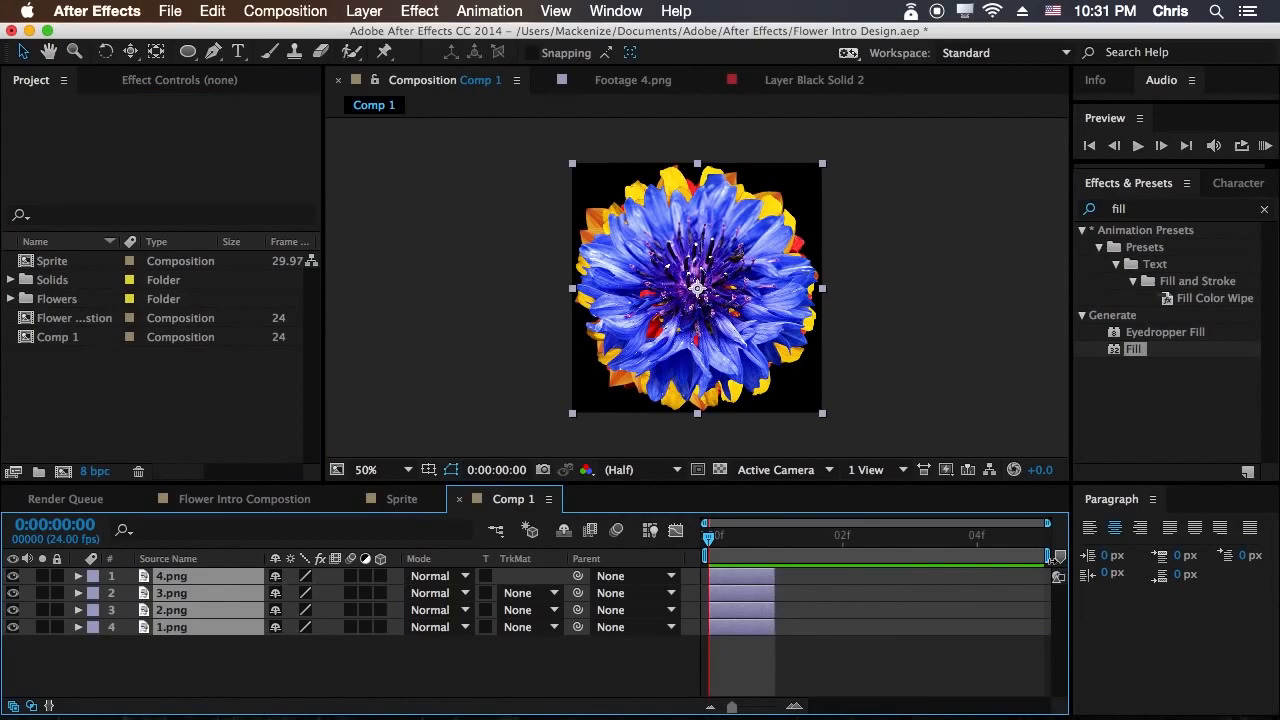
left_click_drag(1048, 556, 972, 555)
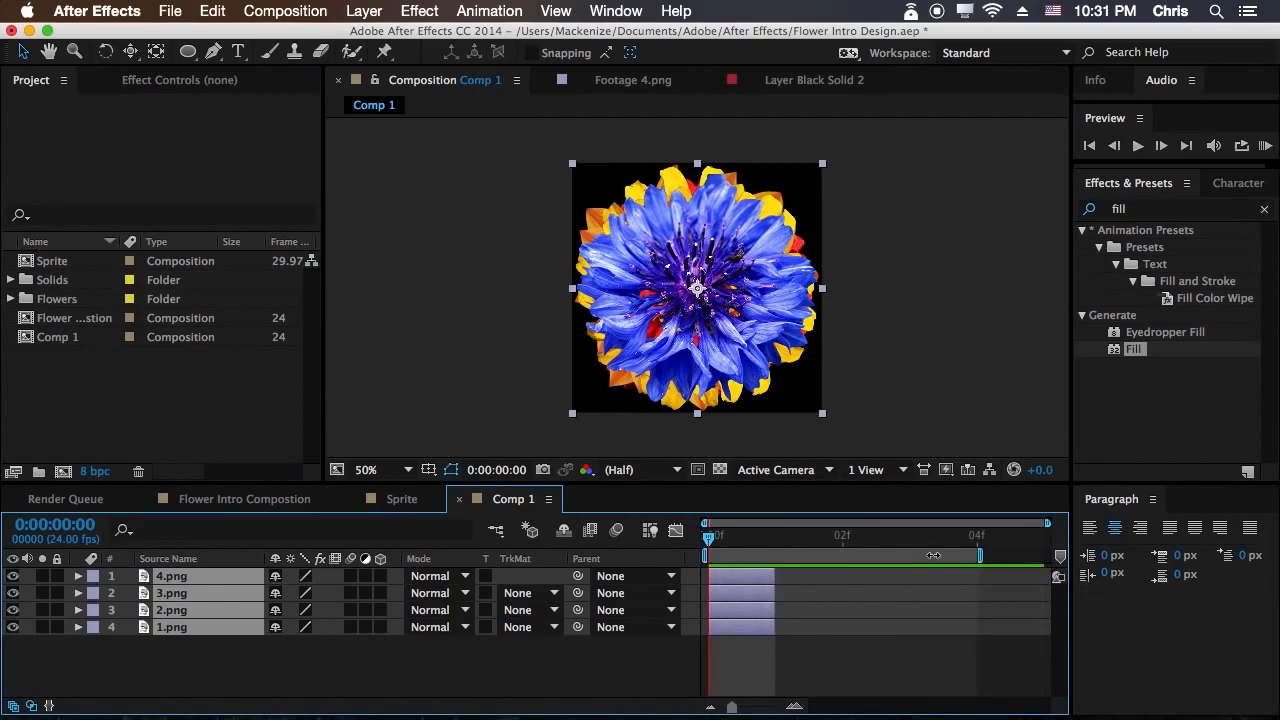
Look at the work area trimming options of Comp 1 and scrub through its timeline.
right_click(865, 558)
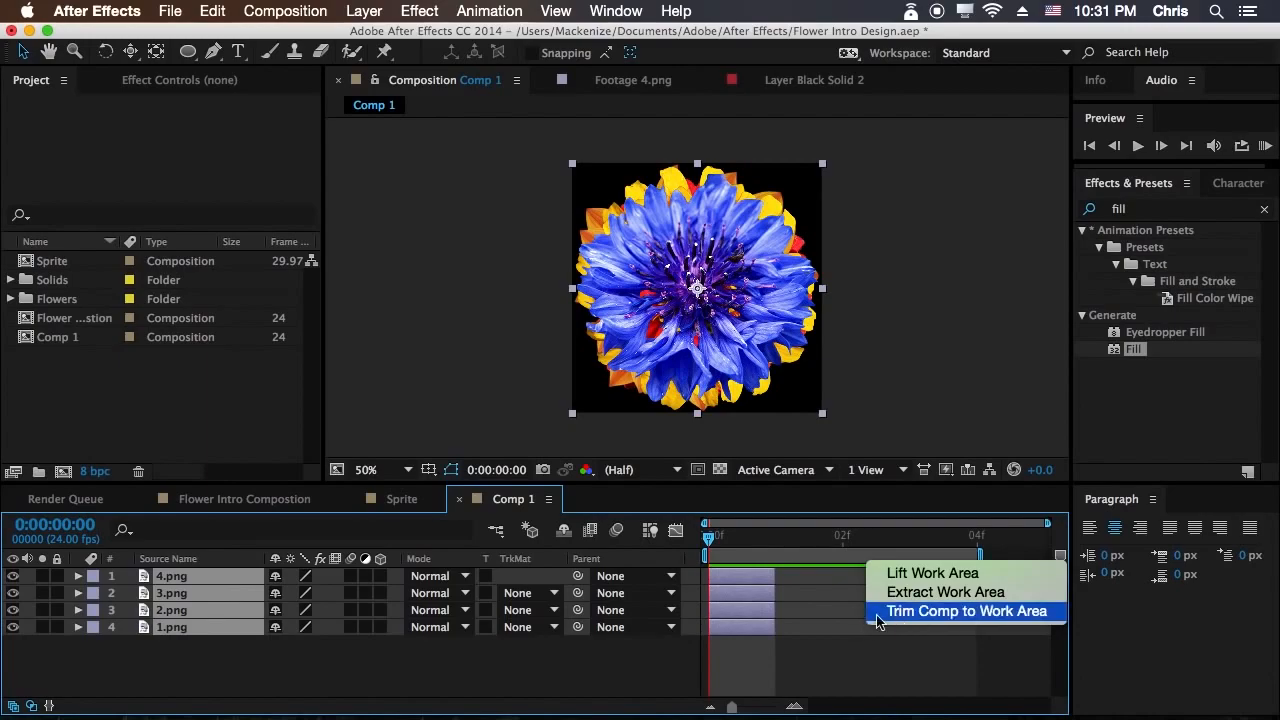
left_click(993, 627)
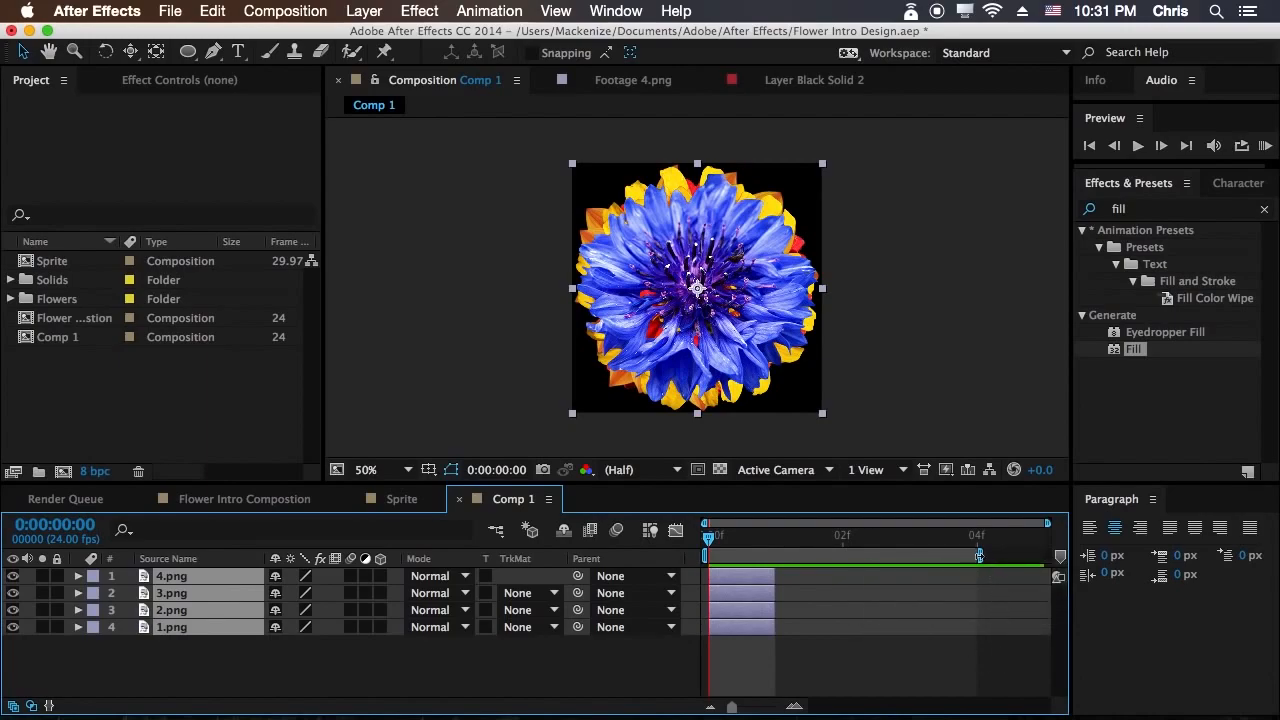
left_click(924, 547)
right_click(947, 566)
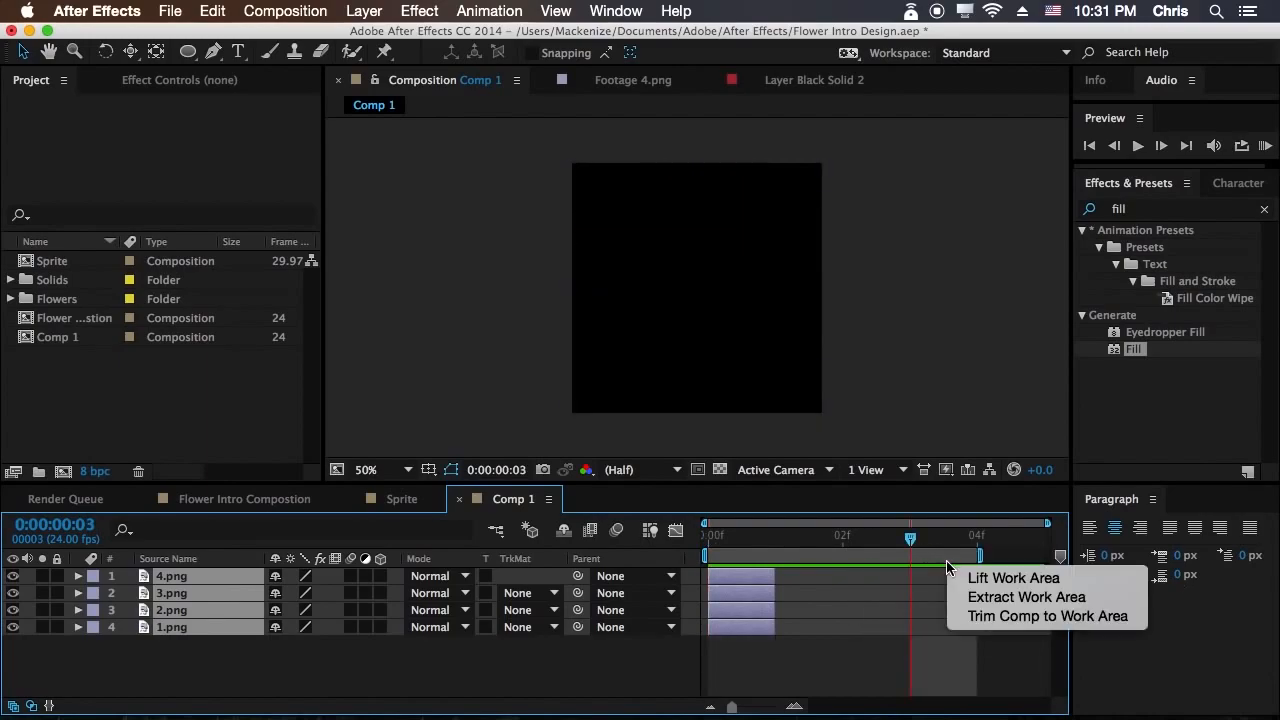
left_click(800, 654)
left_click_drag(868, 534, 908, 545)
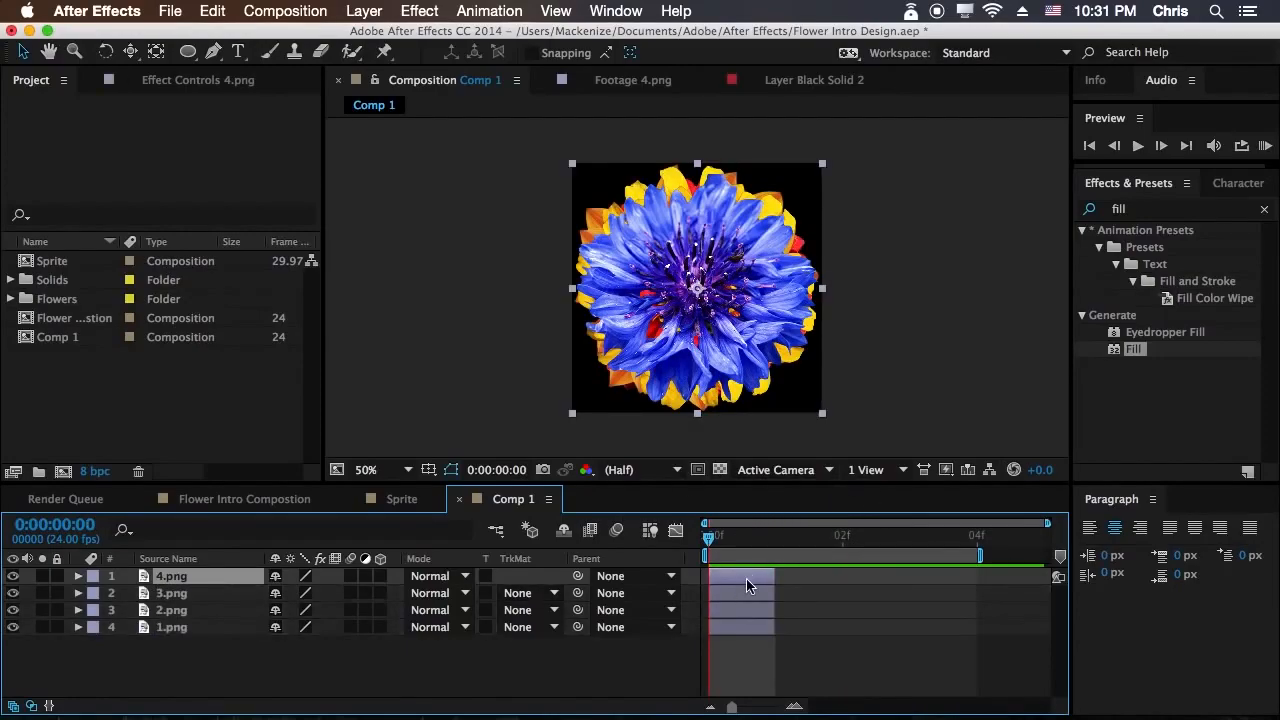
Try offsetting the flower layers by hand so each occupies its own frame, and undo the offsets.
left_click_drag(723, 578, 943, 583)
left_click_drag(734, 592, 826, 634)
mouse_move(717, 550)
left_mouse_down()
mouse_move(950, 555)
mouse_move(708, 555)
left_mouse_up()
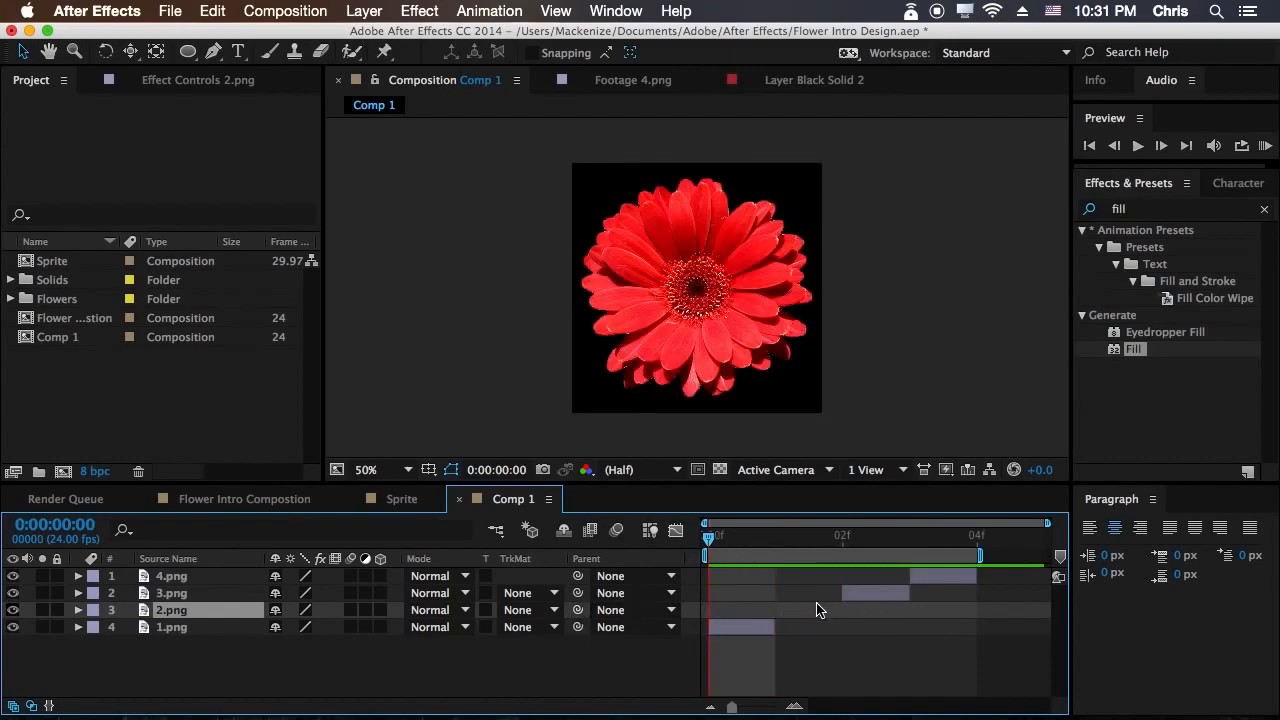
key("super+z")
key("super+z")
key("super+z")
key("super+z")
Select all four flower layers and arrange them one after another with Sequence Layers, without overlap.
left_click_drag(292, 682, 236, 570)
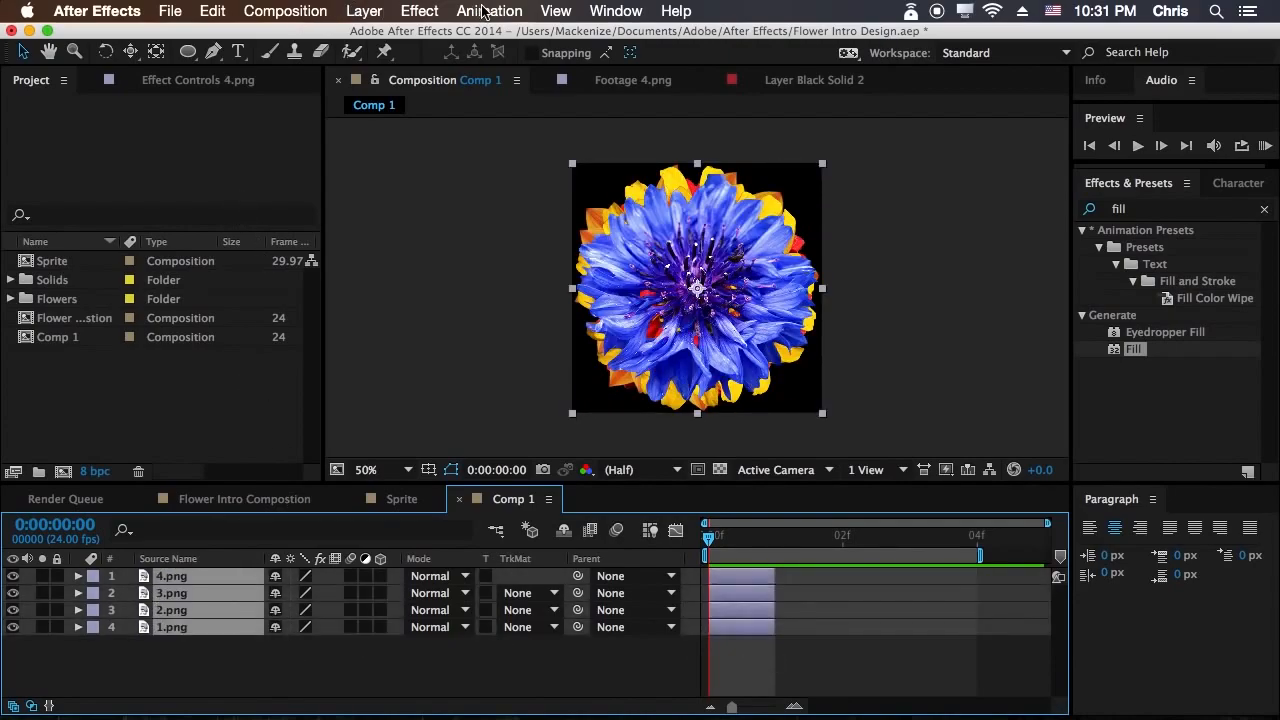
left_click(481, 12)
mouse_move(560, 199)
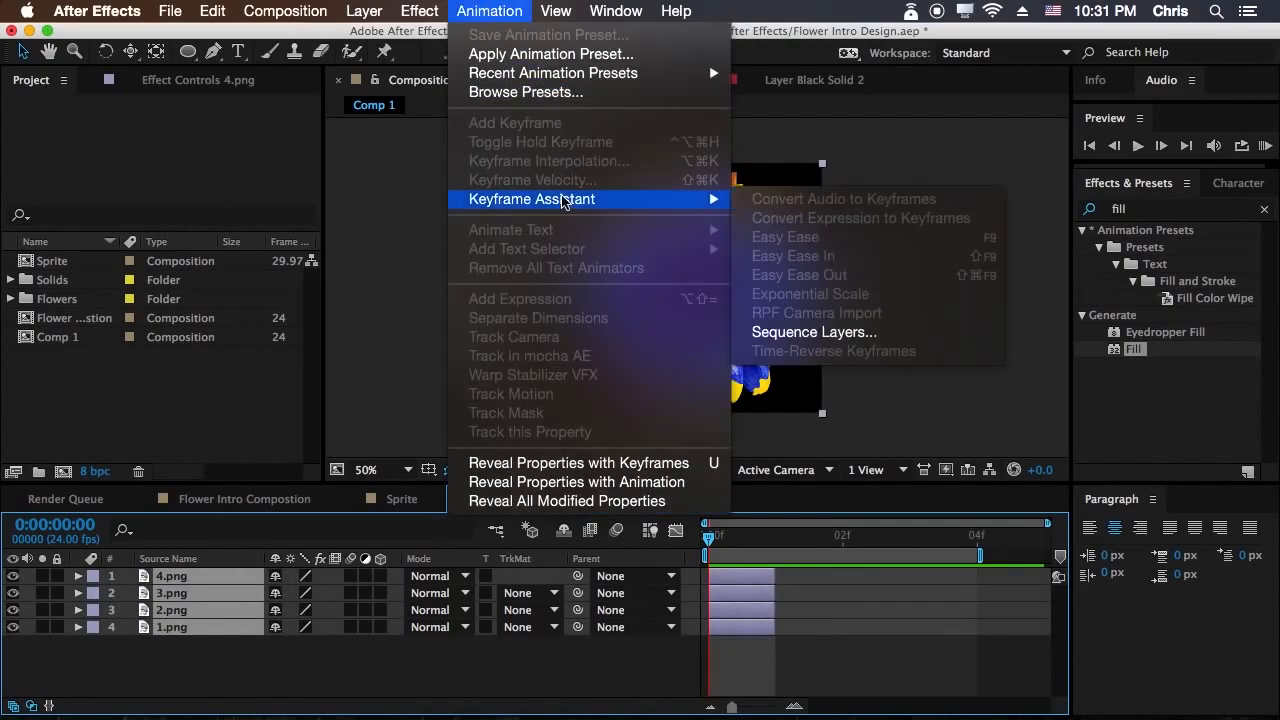
left_click(818, 332)
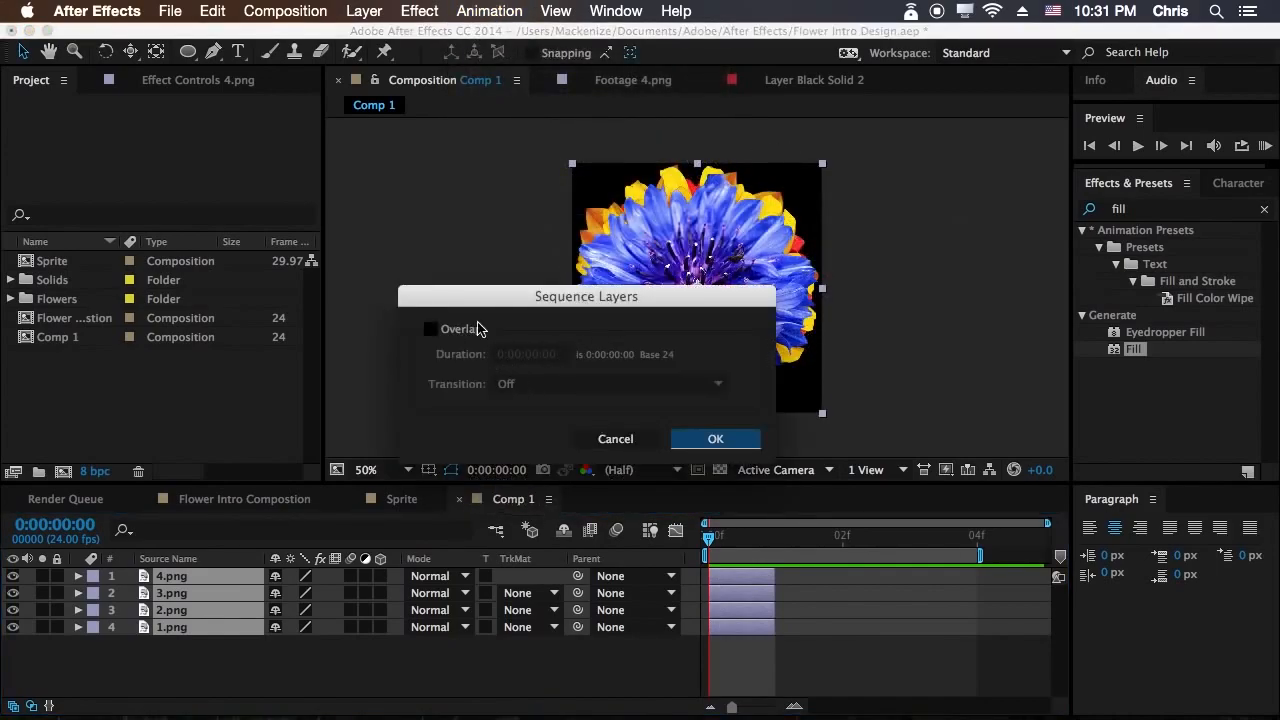
left_click(716, 441)
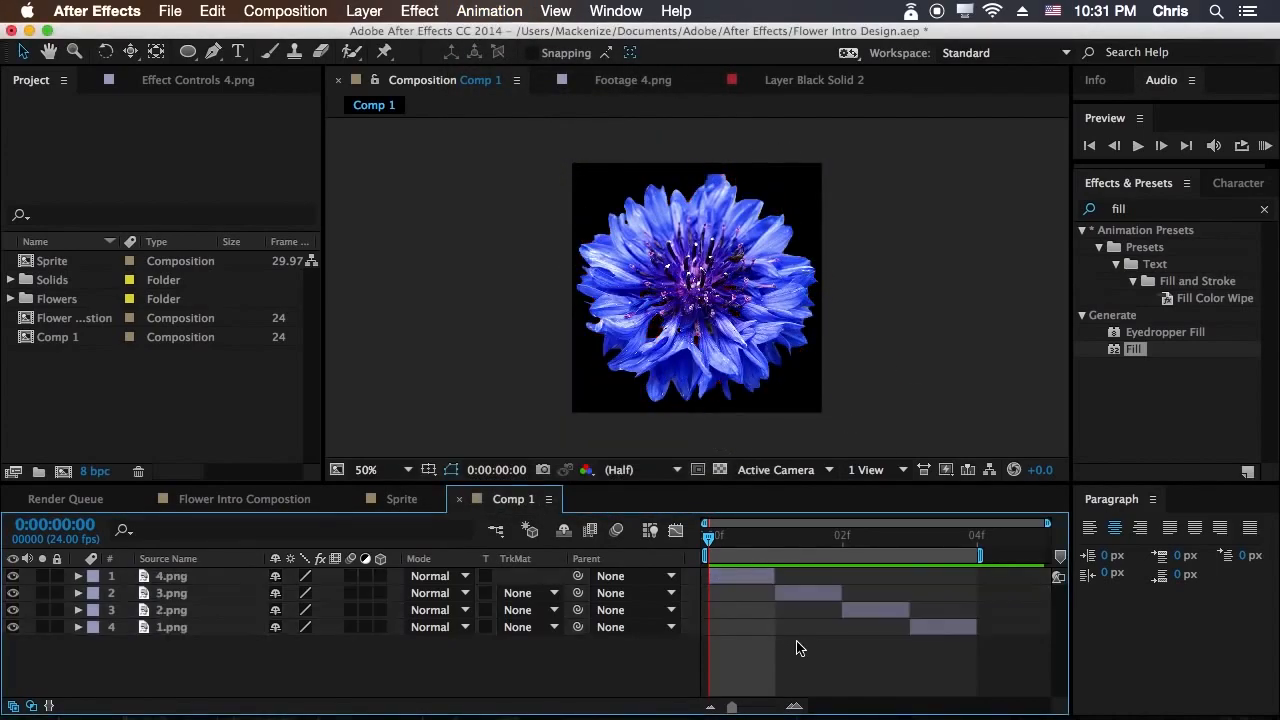
Shift layer 4.png to start at frame 3 and layer 1.png to start at frame 0, and preview the change.
left_click_drag(765, 584, 935, 585)
left_click_drag(931, 631, 717, 627)
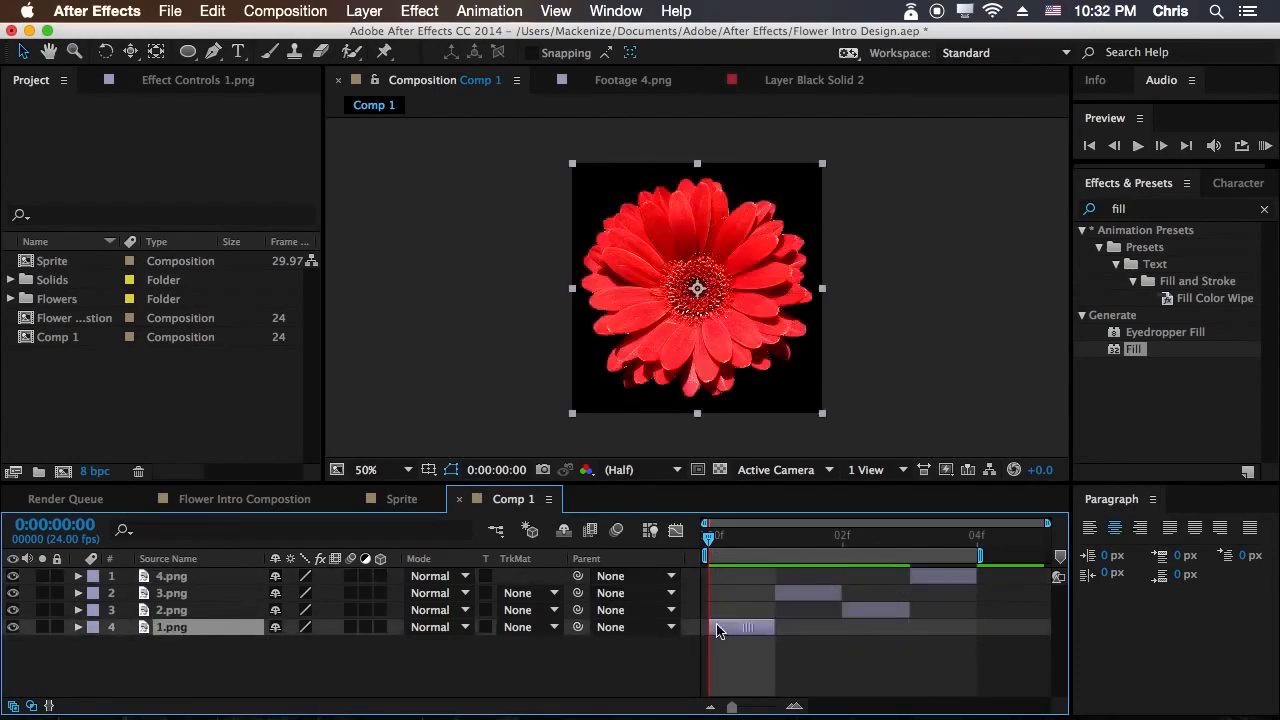
left_click_drag(709, 538, 761, 552)
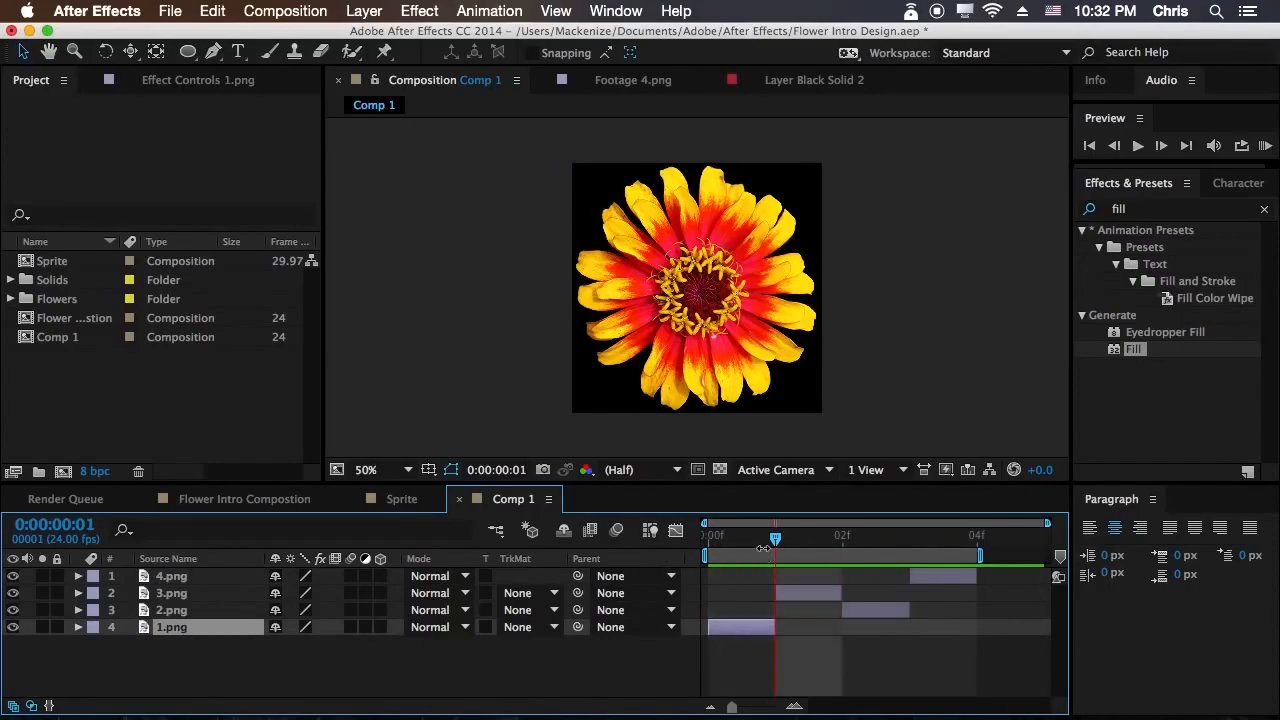
Check the Flowers folder's contents and turn on the transparency grid for Comp 1.
left_click(11, 299)
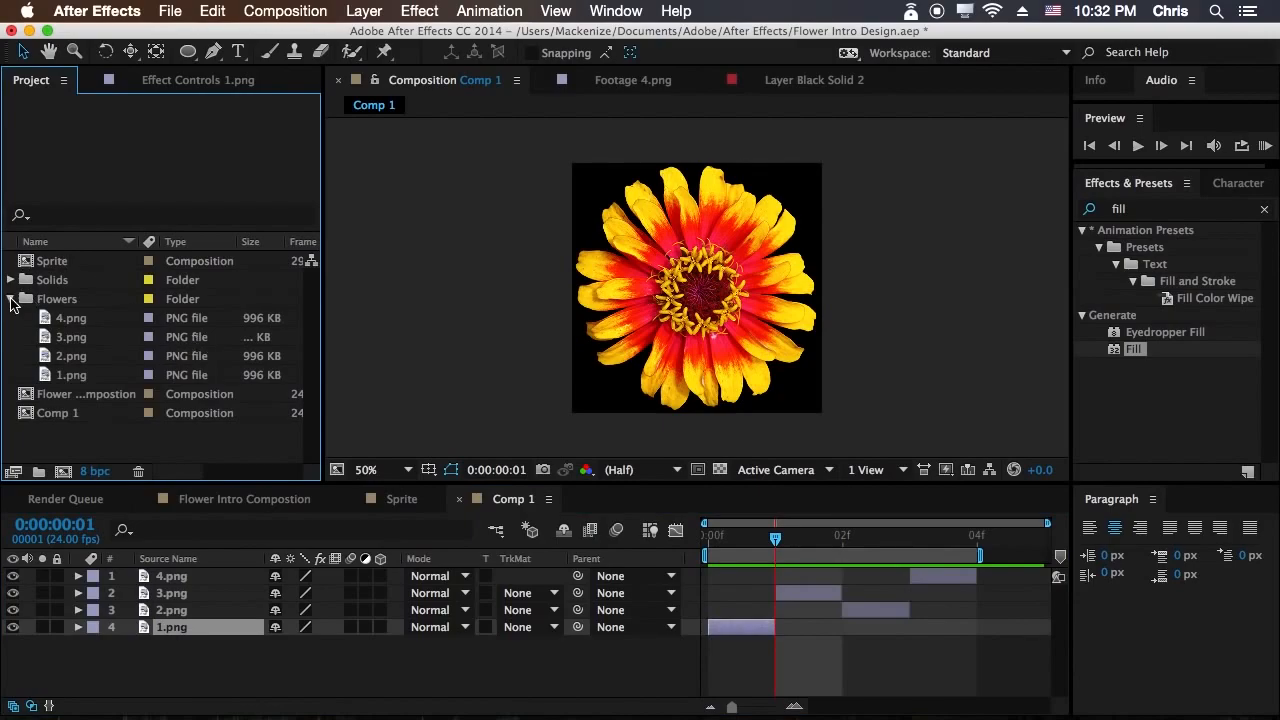
left_click(11, 299)
left_click(720, 469)
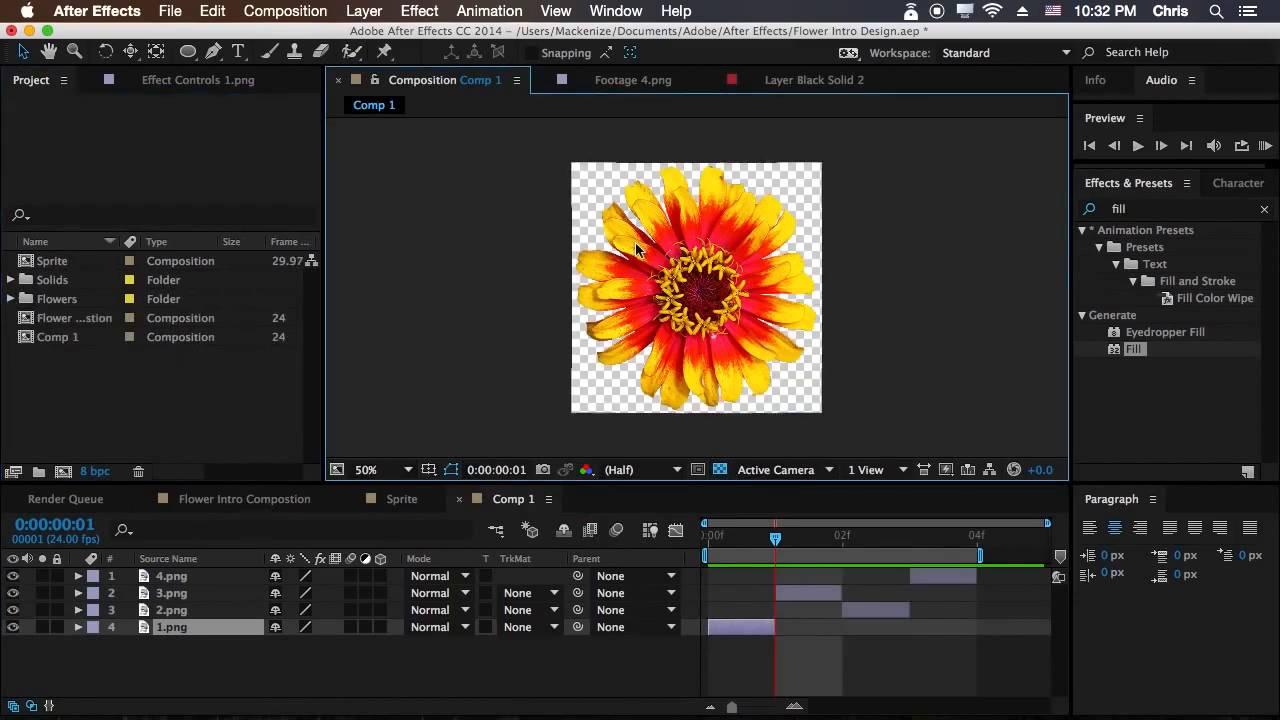
Compare Comp 1 with Flower Intro Compostion and the Sprite composition, ending on Sprite.
left_click(300, 505)
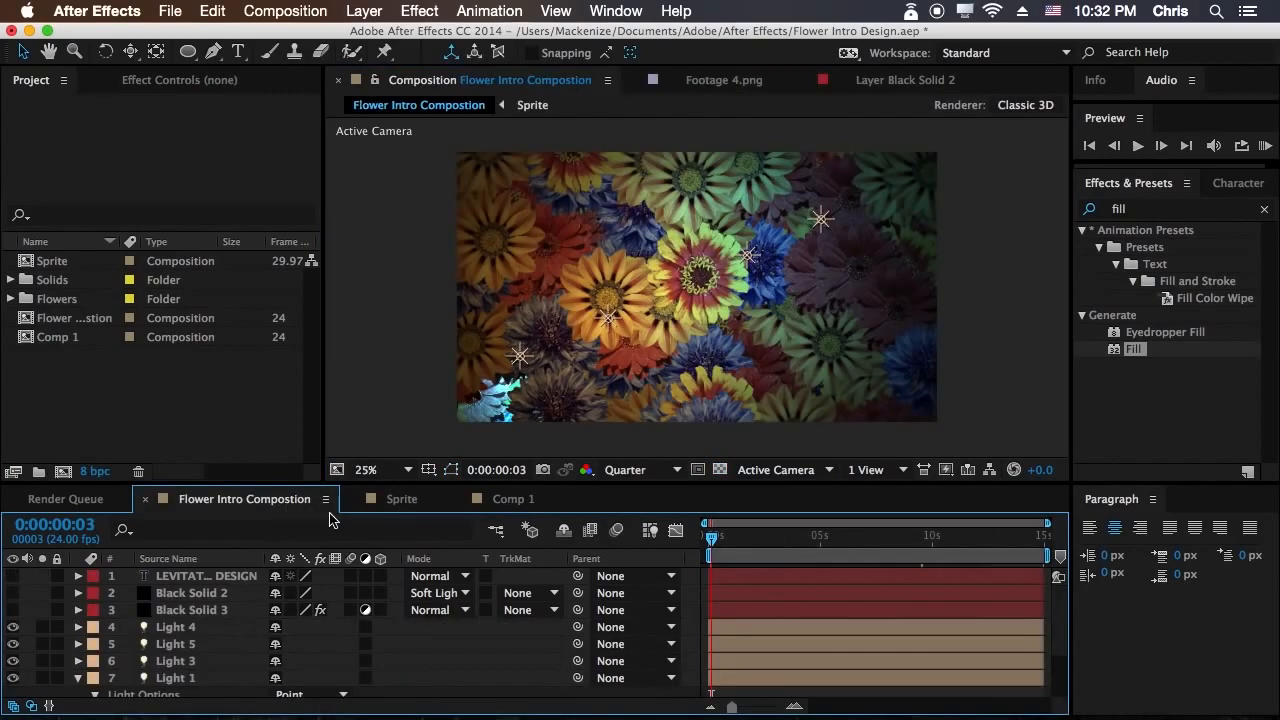
left_click(430, 500)
left_click(533, 507)
left_click(412, 506)
left_click(500, 509)
left_click(400, 510)
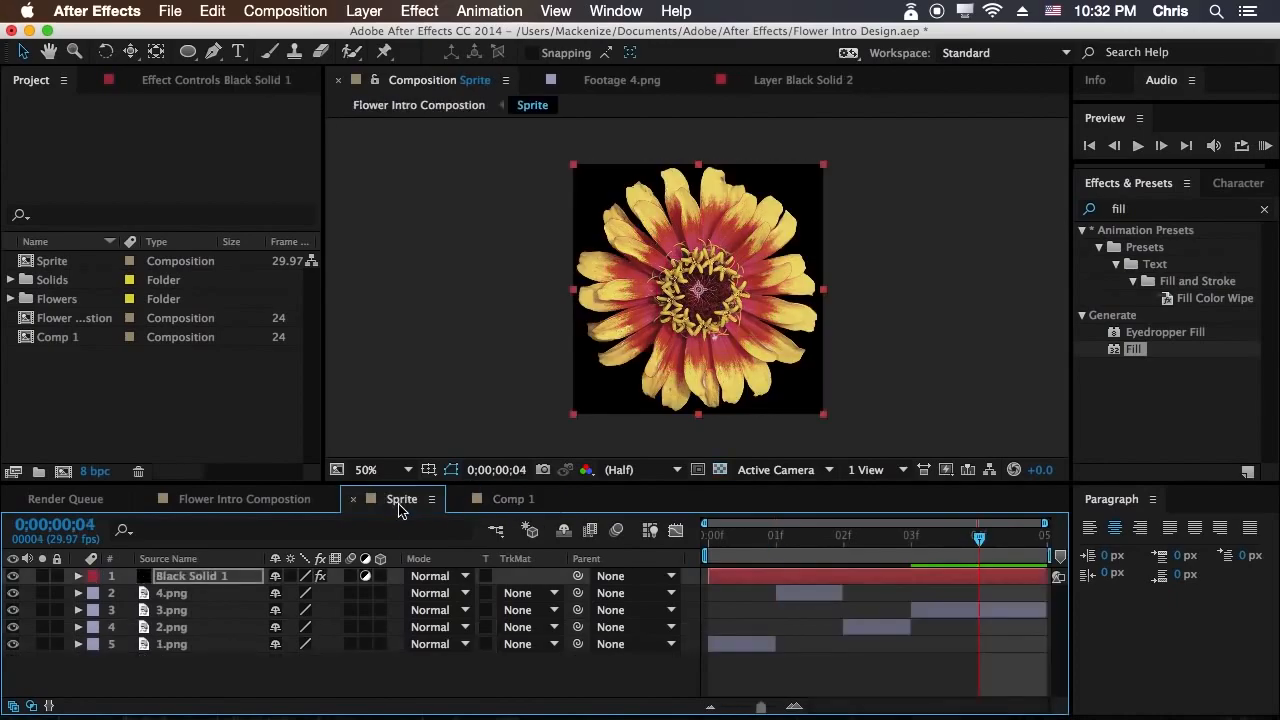
Turn on the transparency grid for Sprite and add a 500 × 500 px black solid beneath the flower layers.
left_click(240, 676)
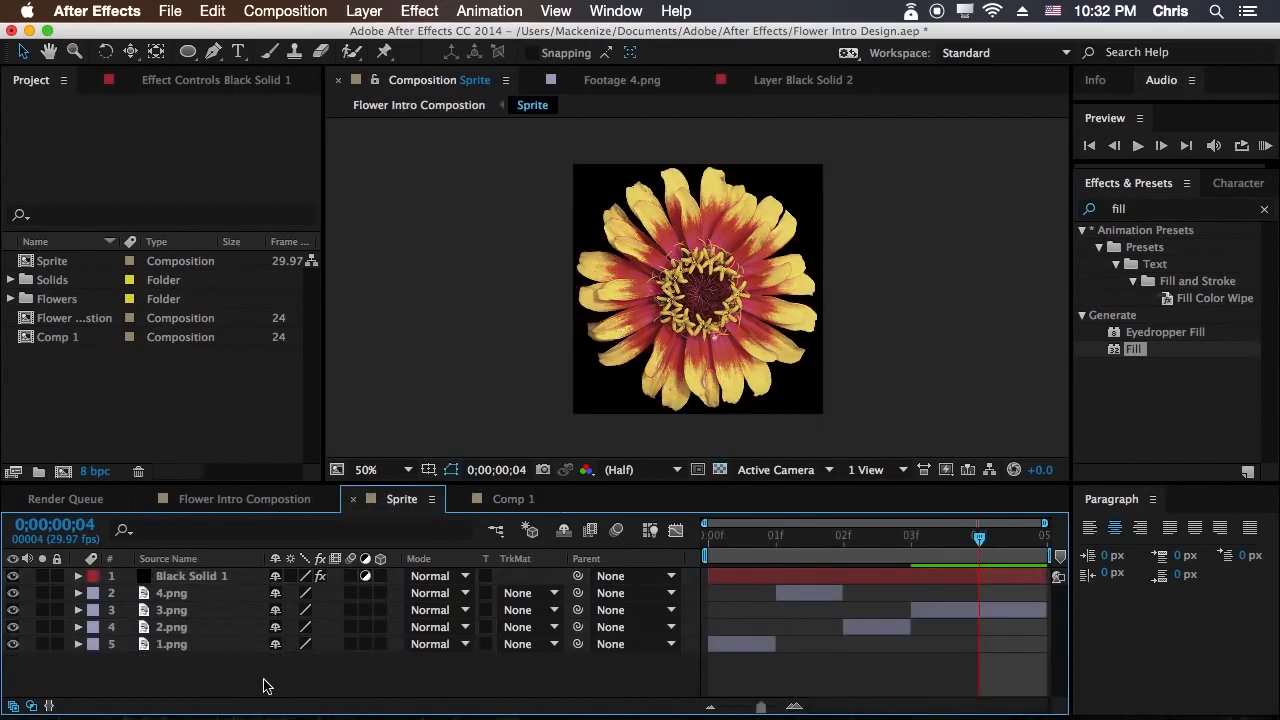
left_click(720, 470)
left_click(366, 11)
mouse_move(404, 38)
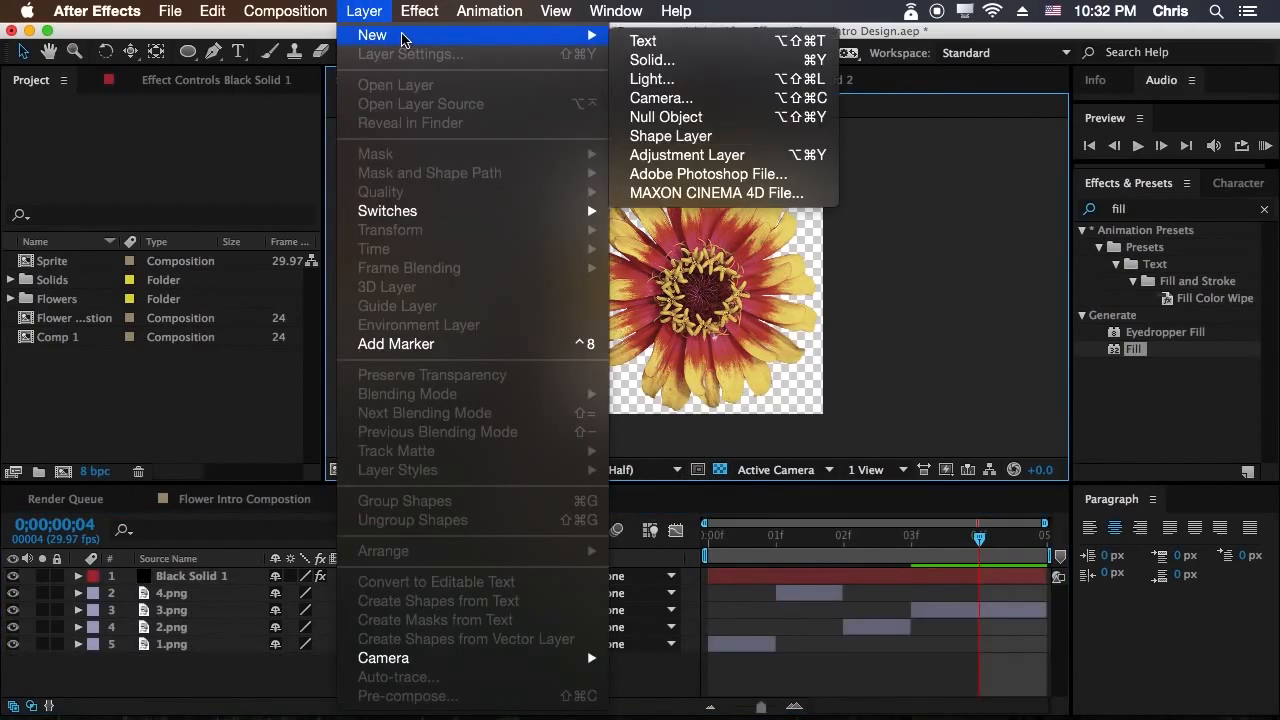
left_click(652, 60)
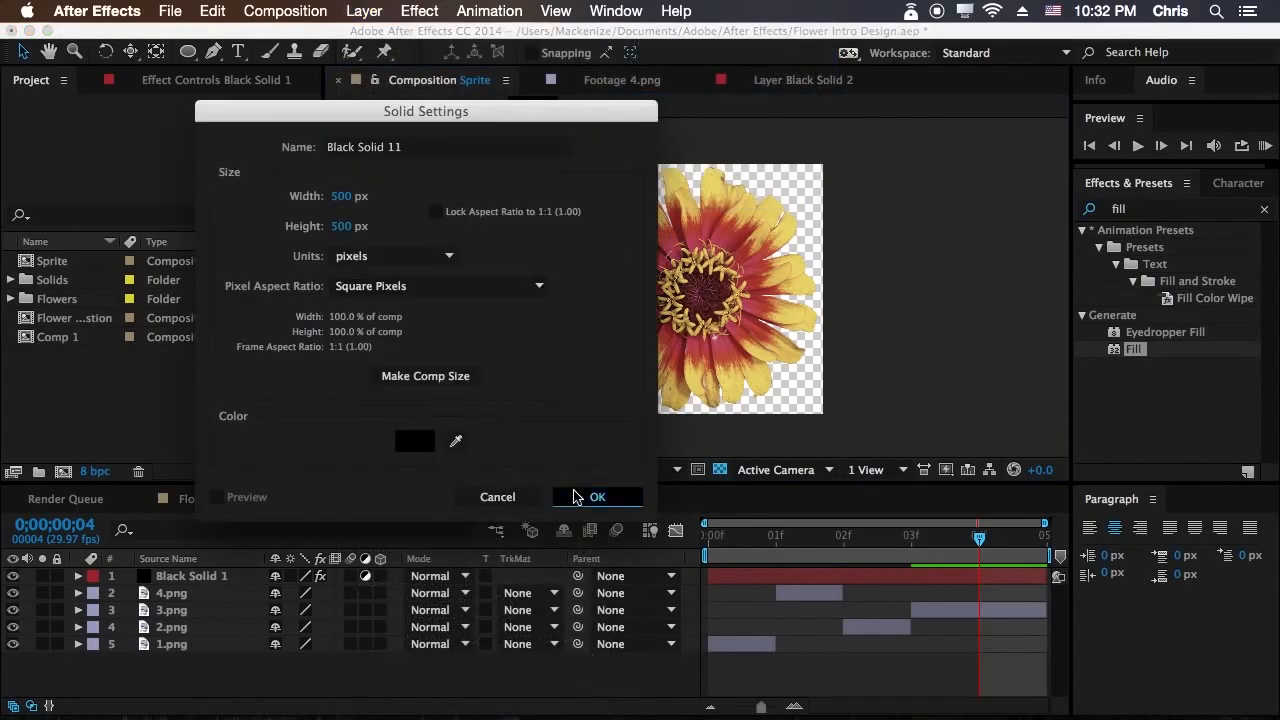
left_click(575, 497)
left_click_drag(228, 576, 226, 681)
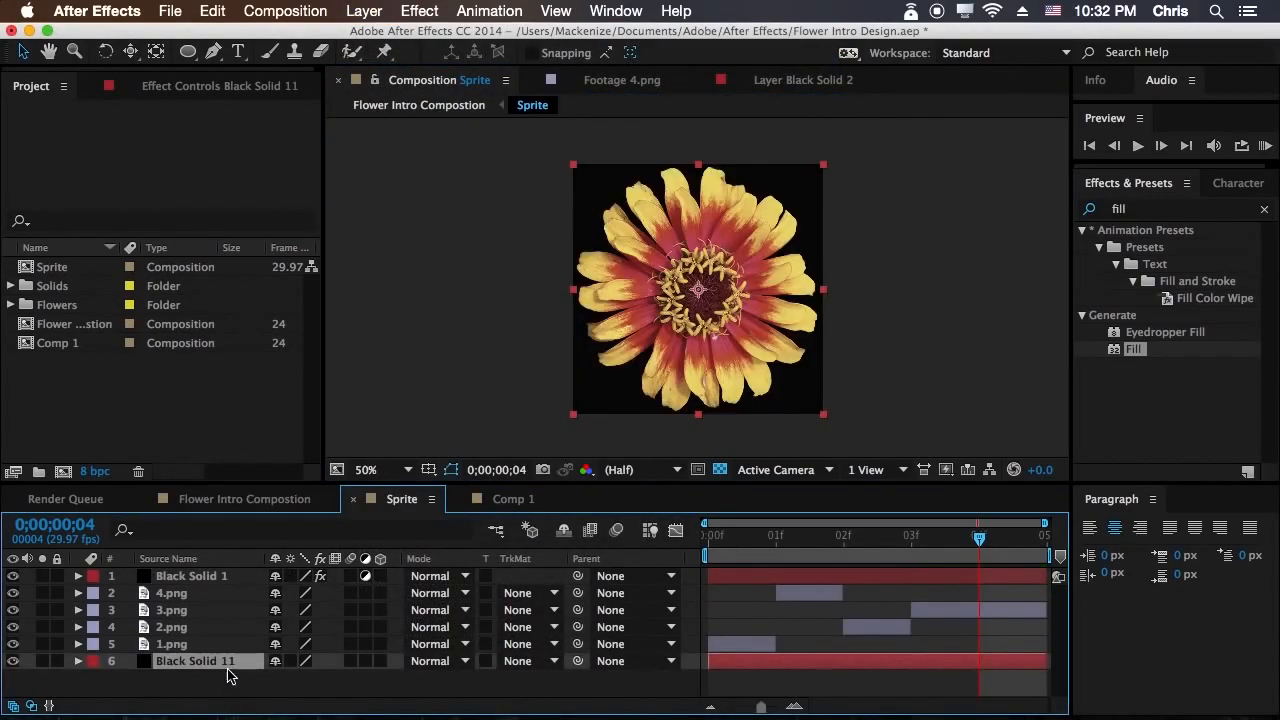
Check the flower backgrounds in Flower Intro Compostion, and delete the bottom black solid from Sprite.
left_click(225, 499)
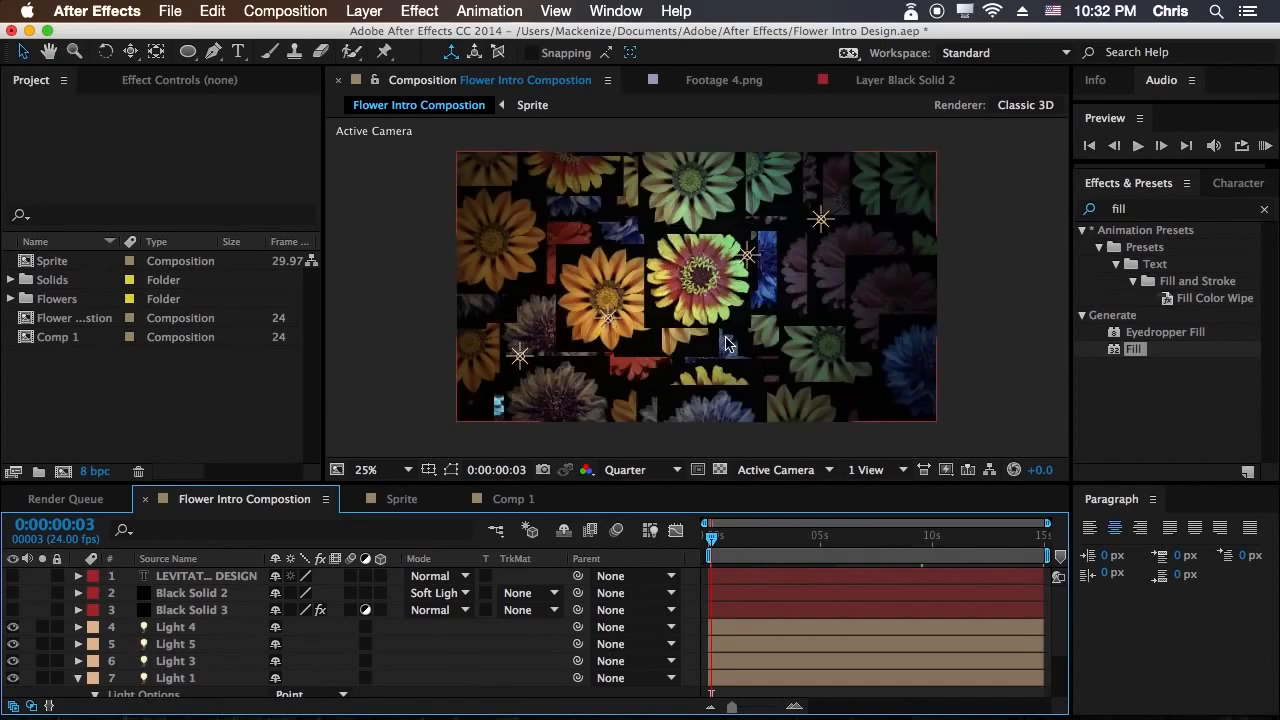
left_click(393, 505)
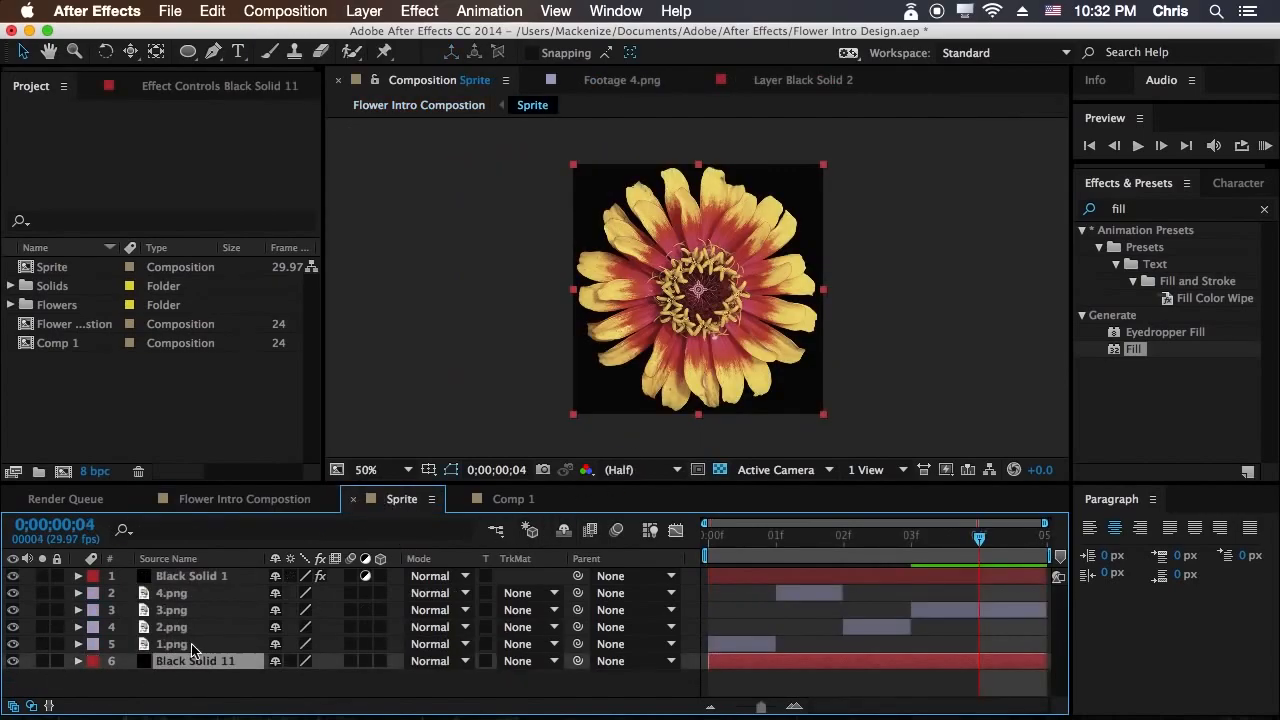
key("Delete")
Add a black solid above the flower layers in Comp 1 and turn it into an adjustment layer.
left_click(510, 500)
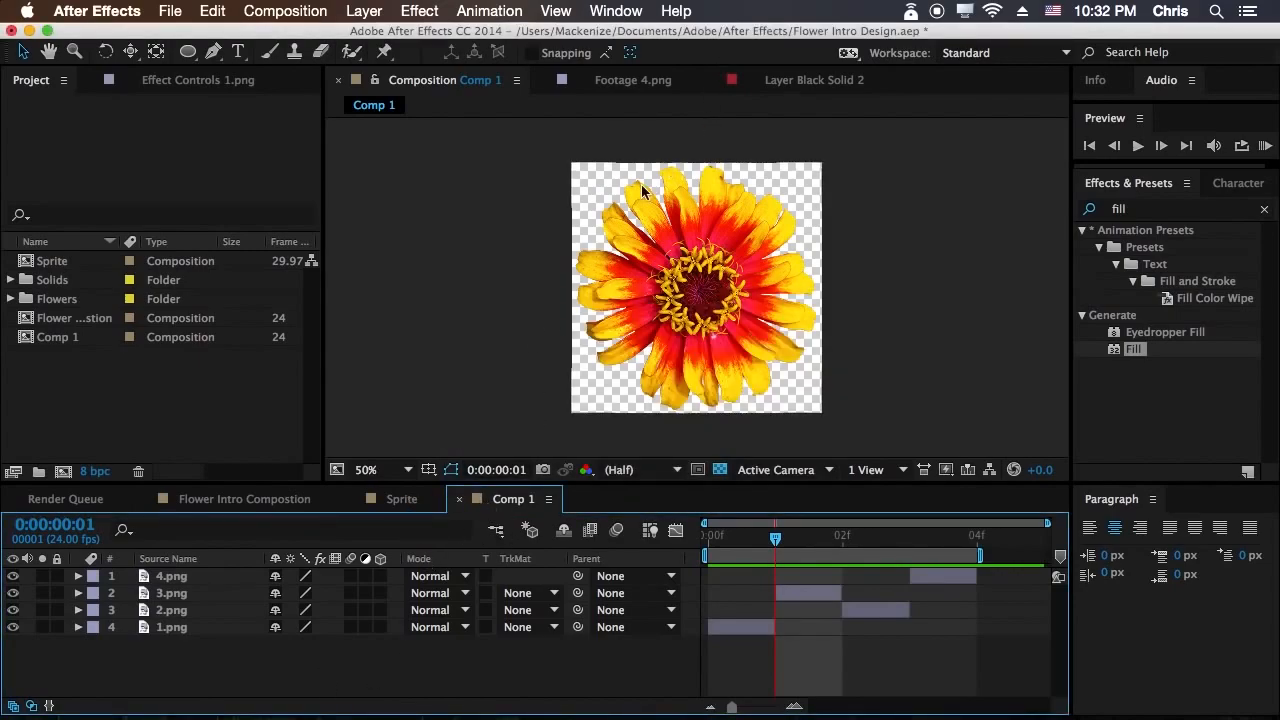
left_click(364, 11)
mouse_move(380, 34)
left_click(680, 62)
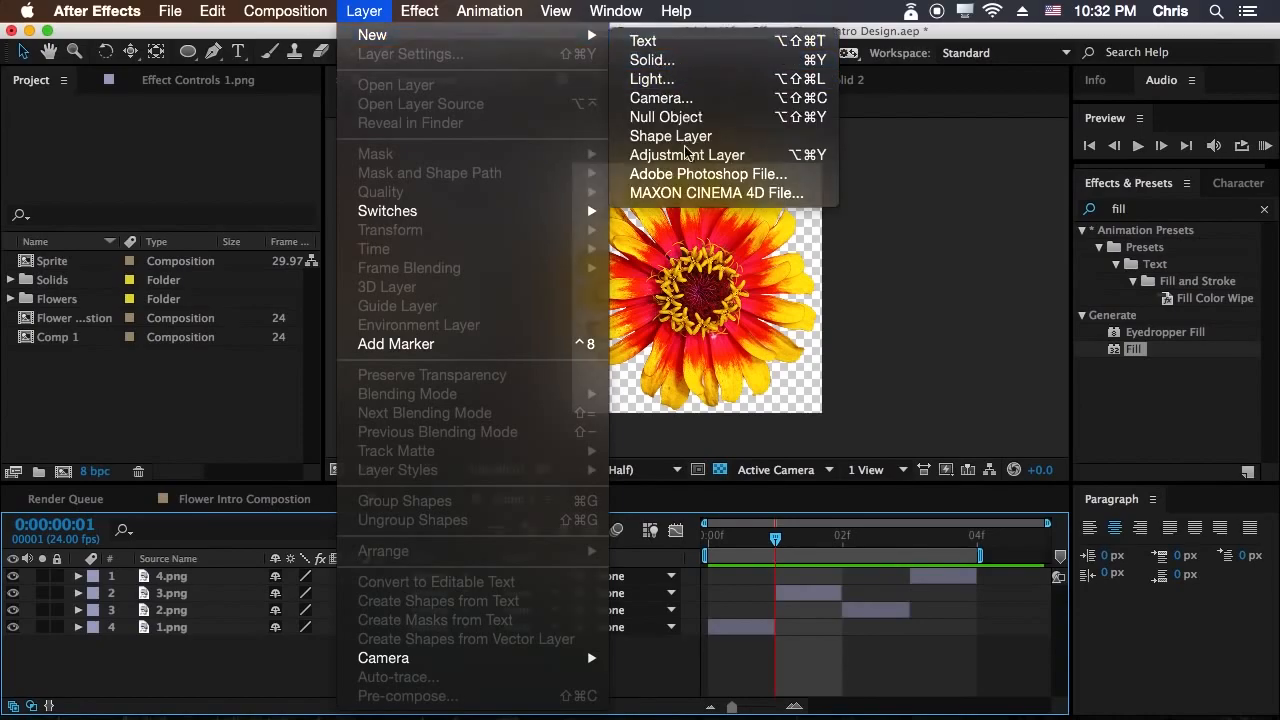
left_click(597, 497)
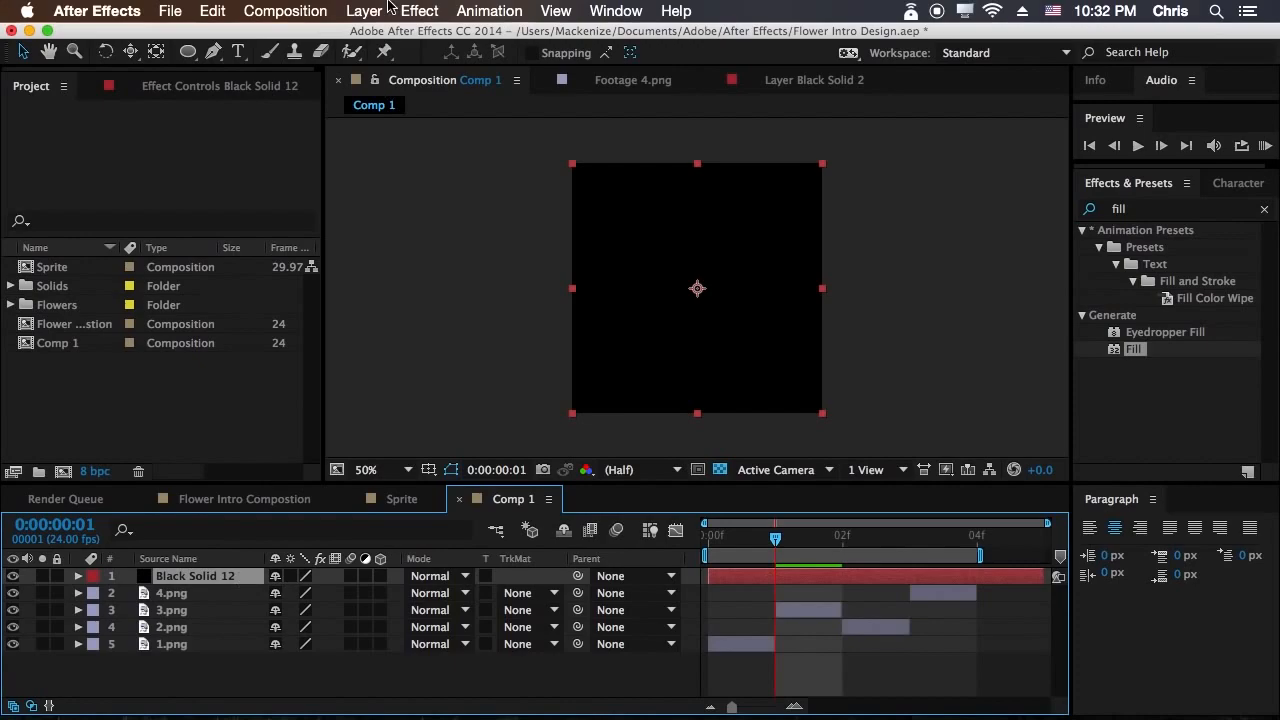
left_click(372, 12)
left_click(228, 582)
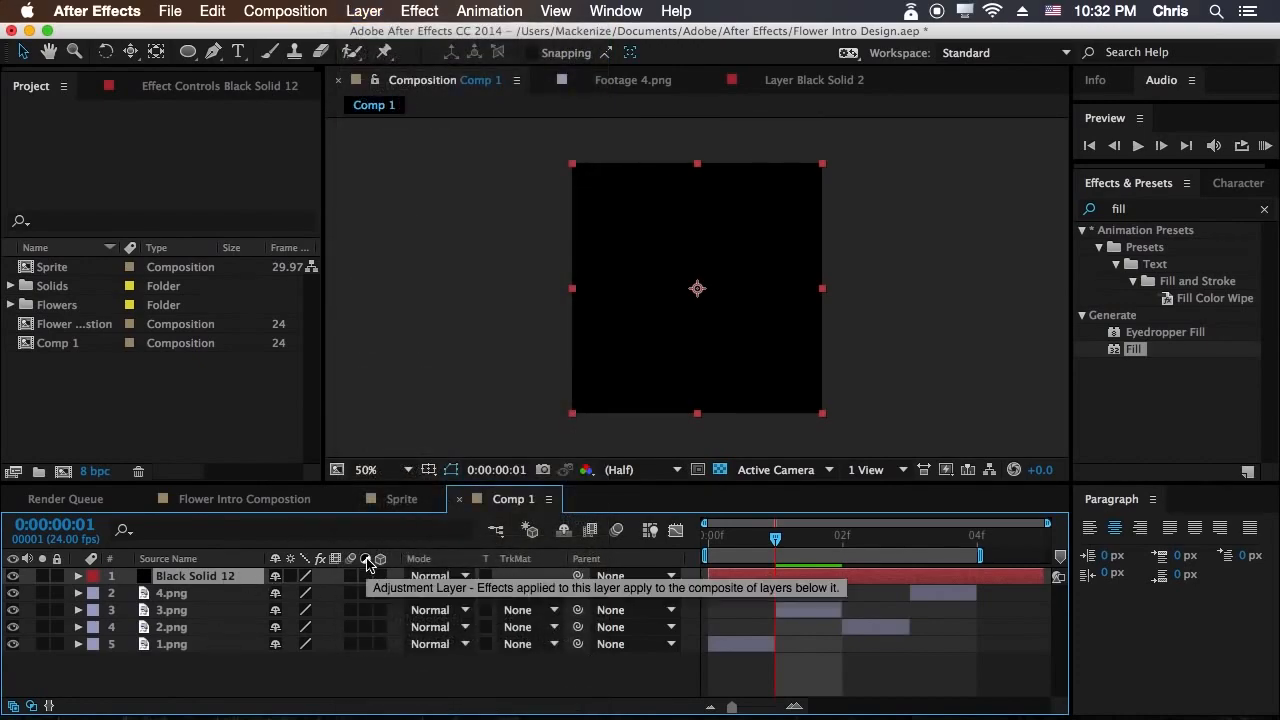
left_click(365, 576)
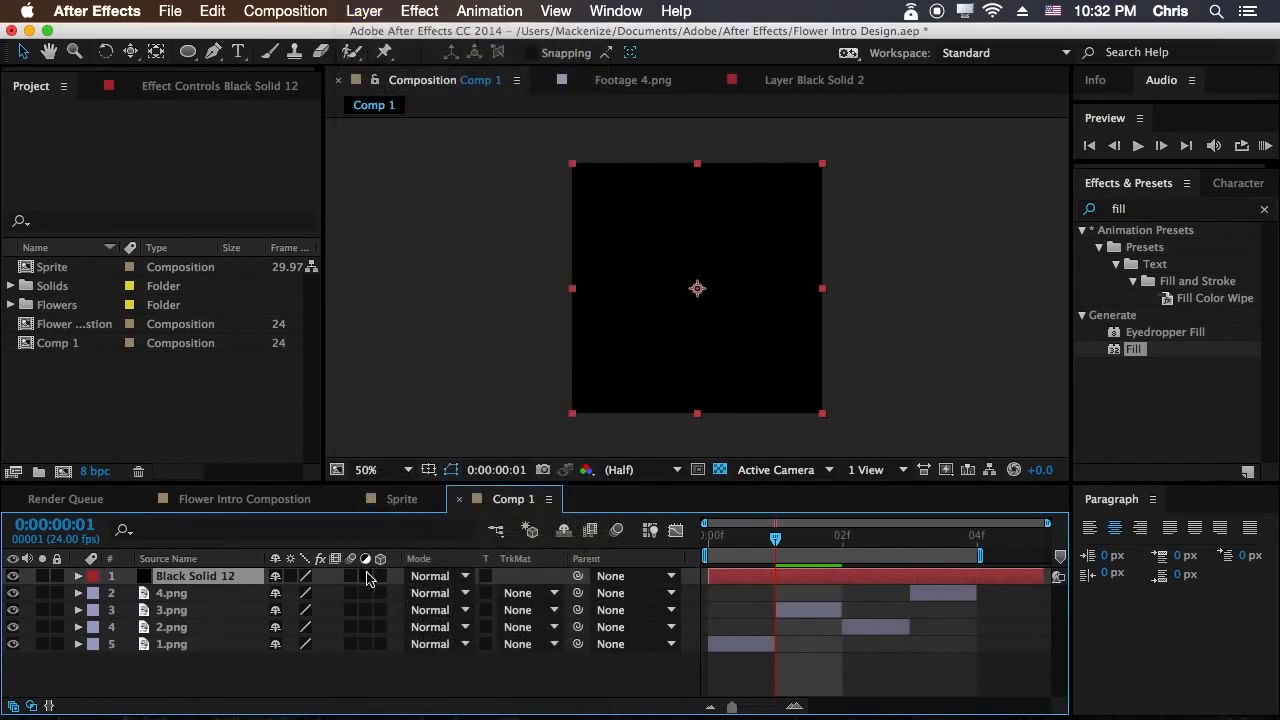
Try to find a saturation effect by searching the effects and presets for "sature".
left_click(1136, 212)
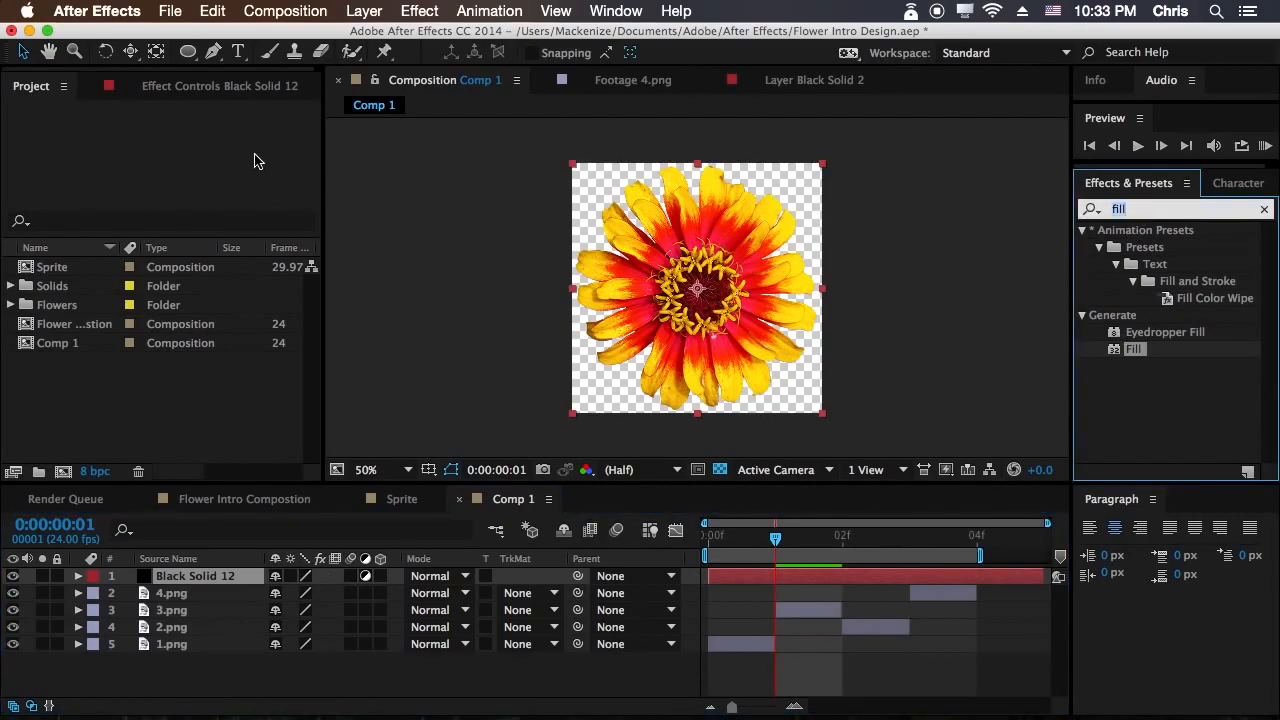
type("sature")
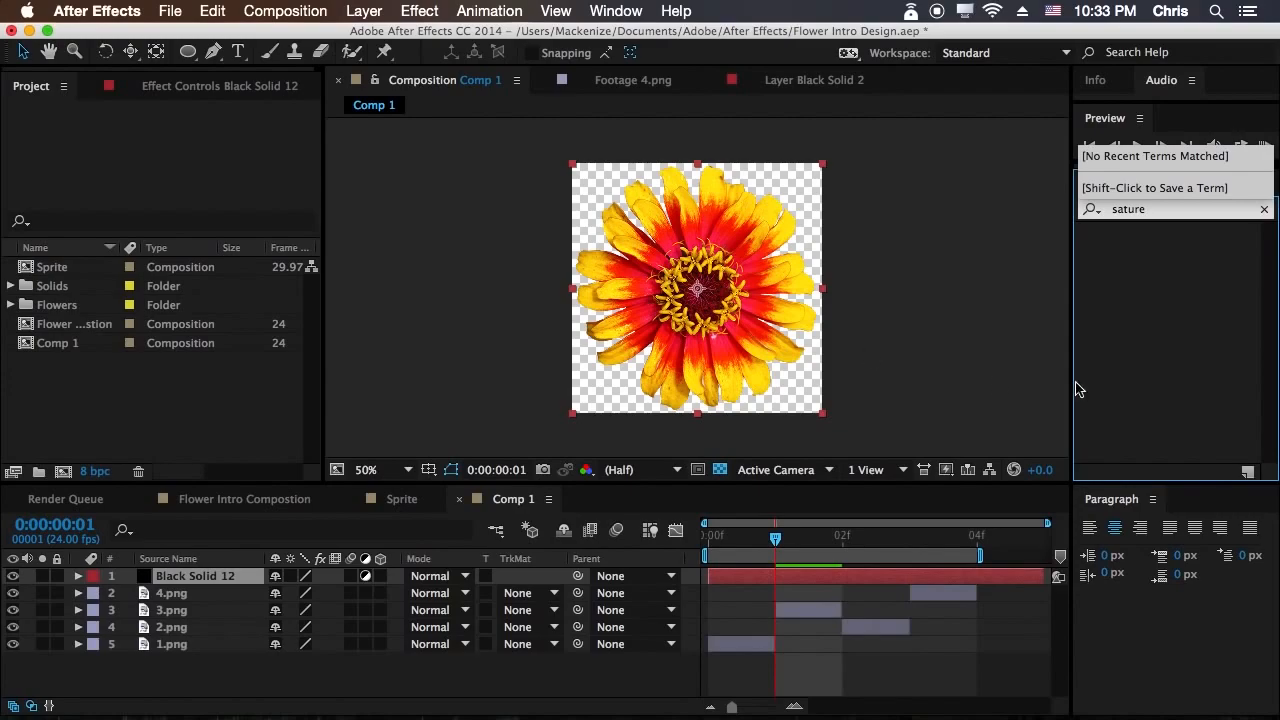
key("Return")
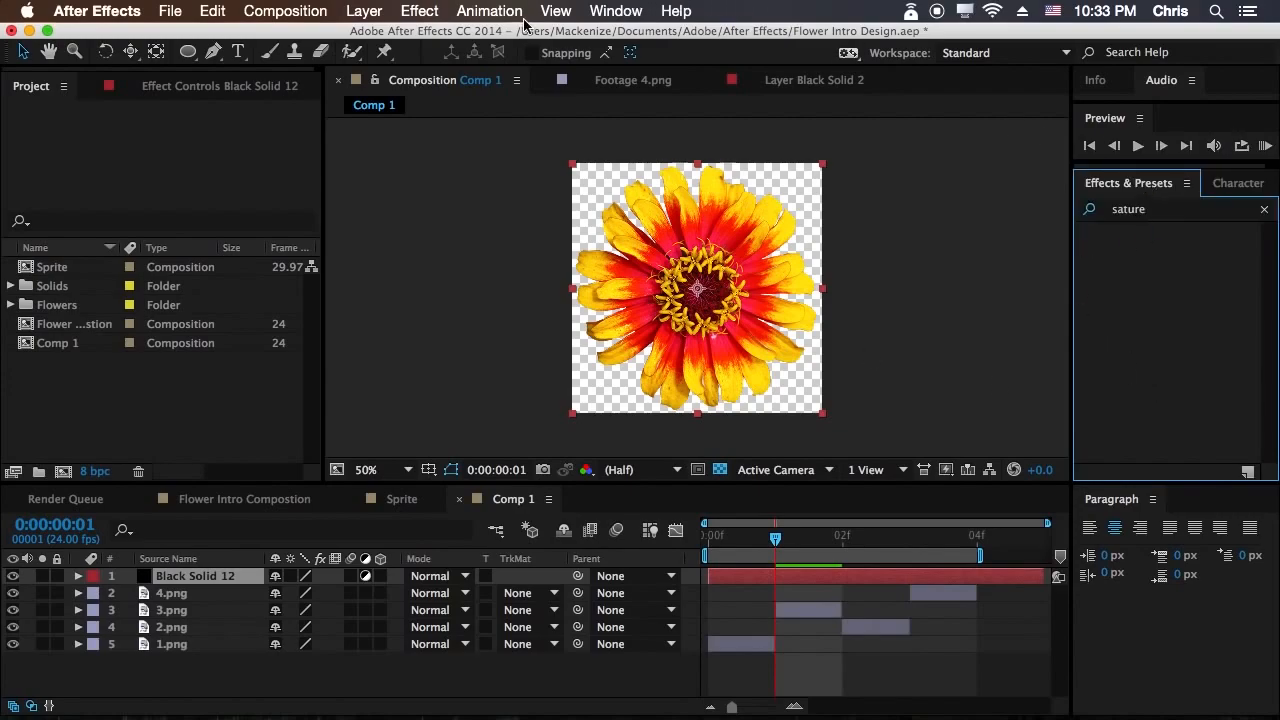
left_click(598, 12)
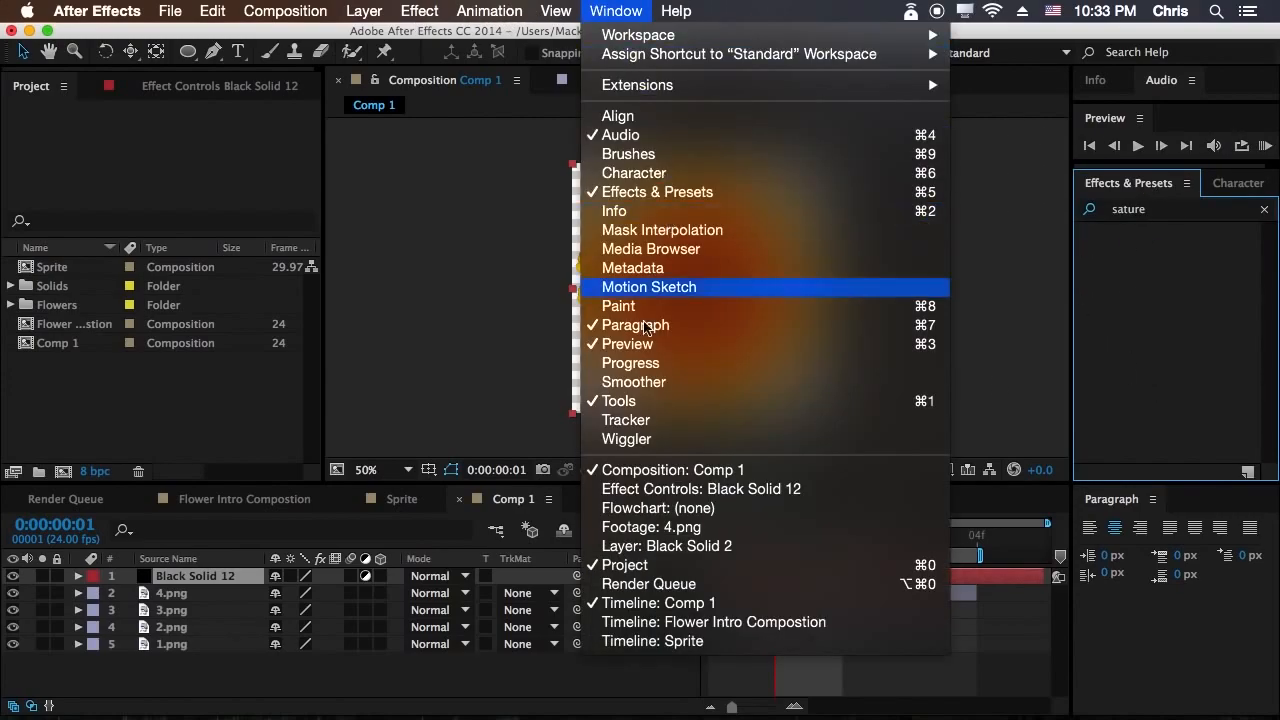
left_click(1244, 310)
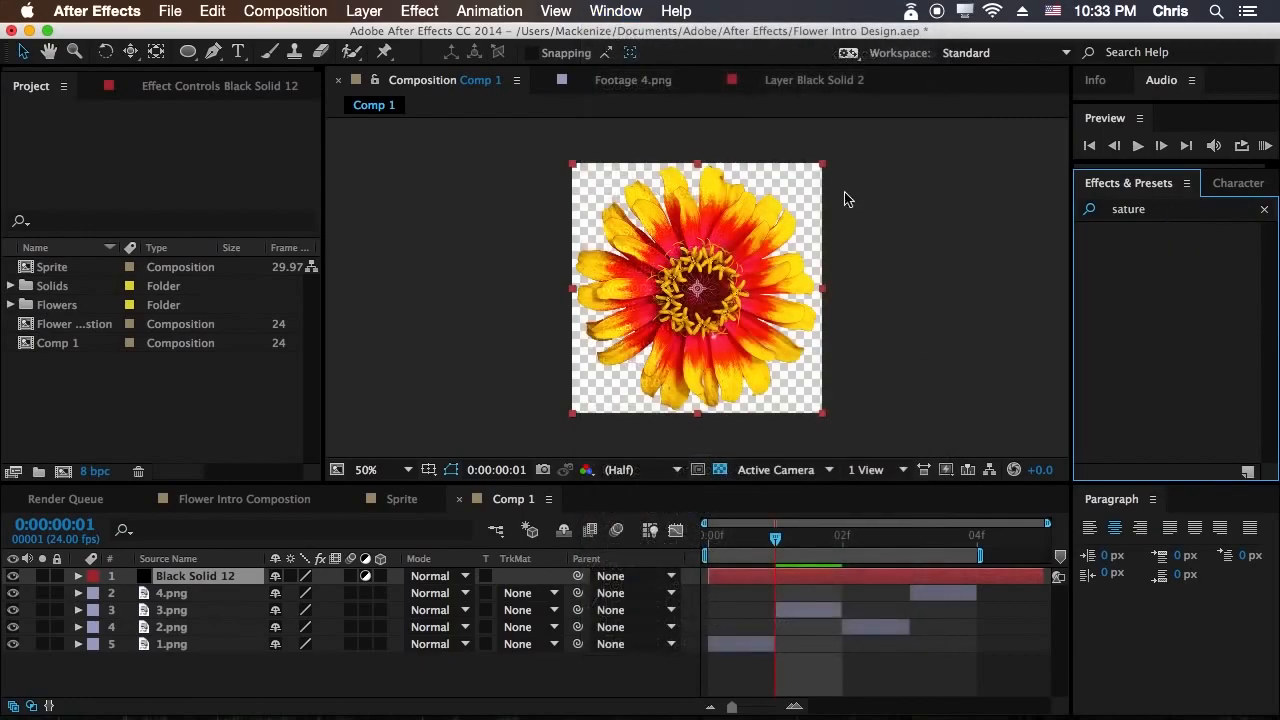
left_click(422, 12)
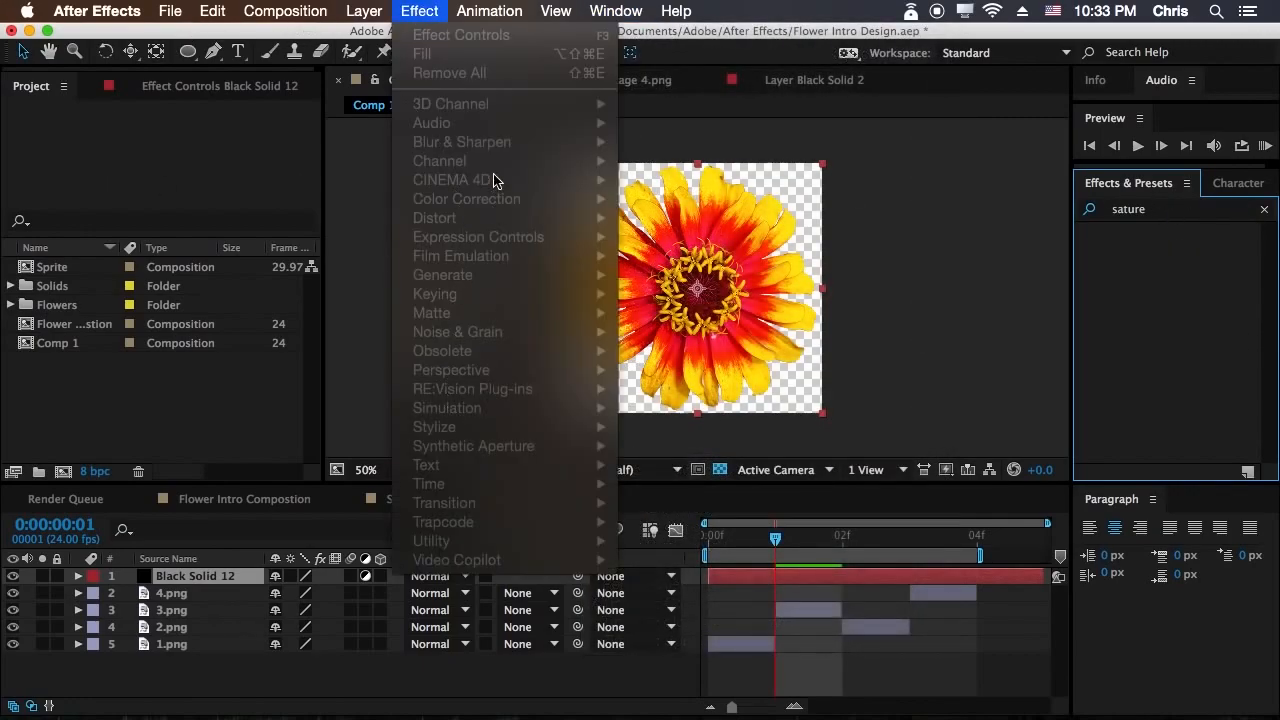
left_click(236, 598)
left_click(418, 8)
Apply the Hue/Saturation color correction to the adjustment layer in Comp 1 and set Master Saturation to -32.
left_click(202, 575)
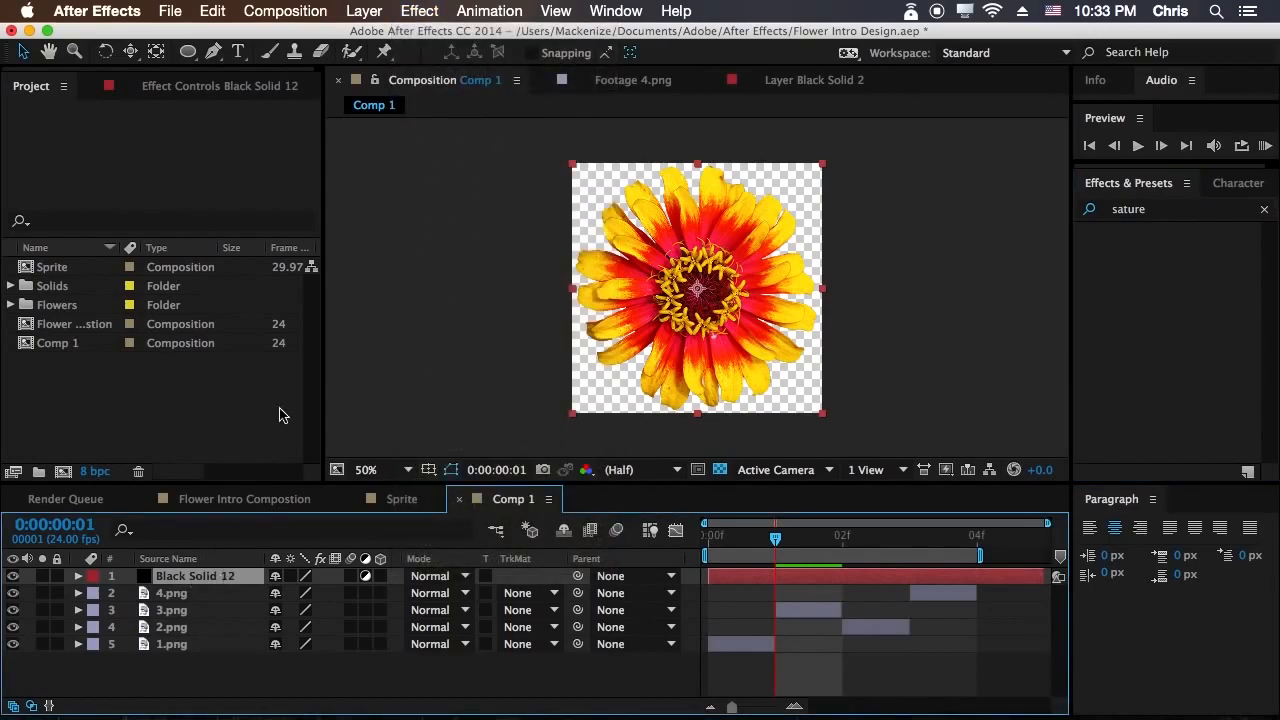
left_click(424, 10)
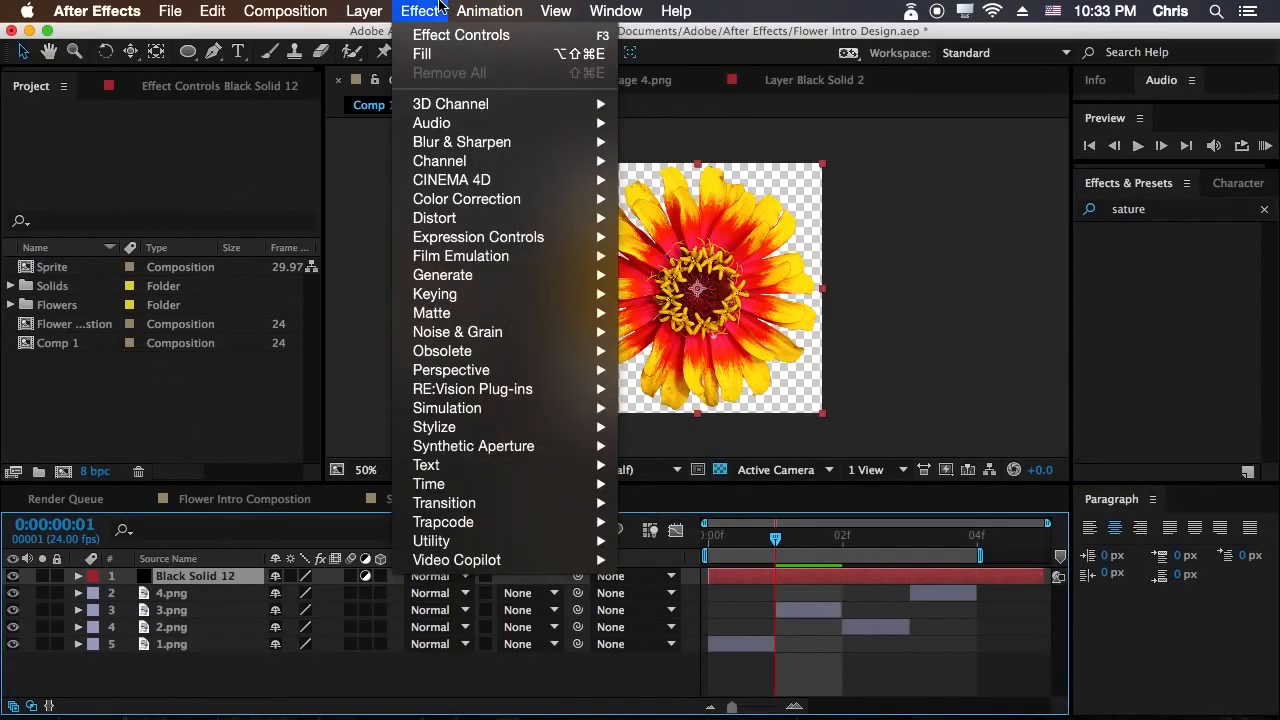
mouse_move(500, 200)
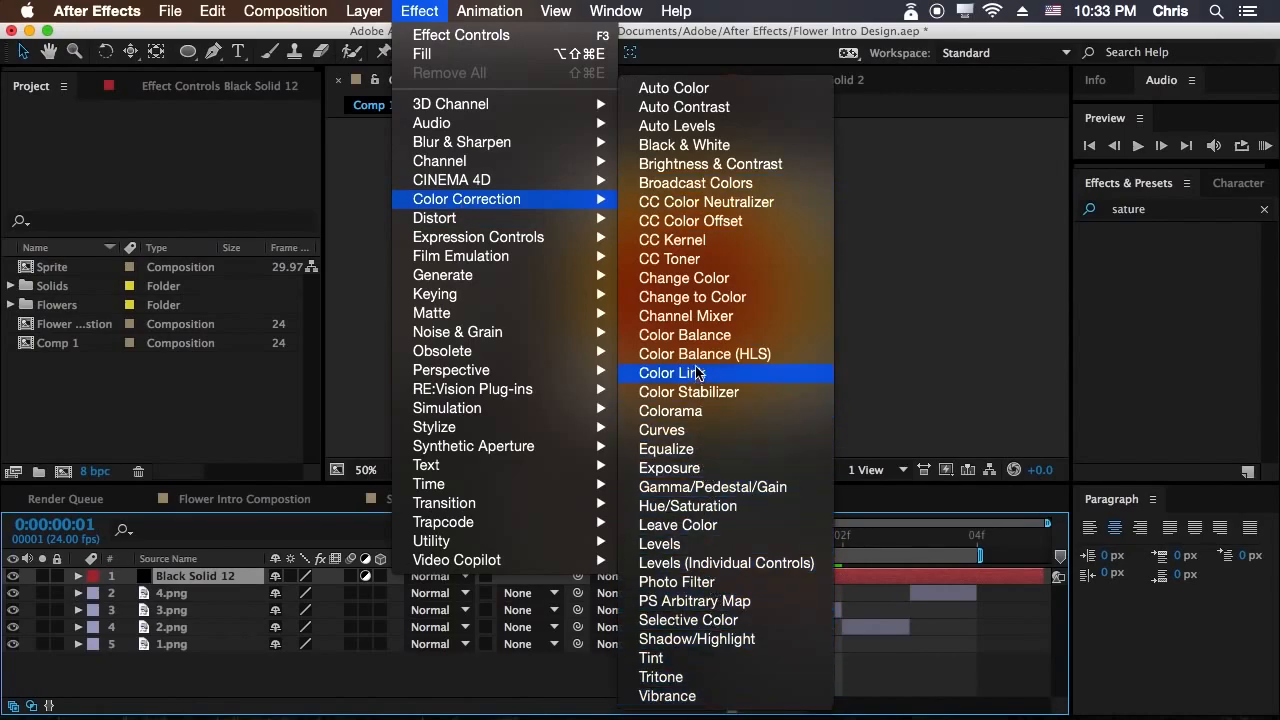
left_click(688, 506)
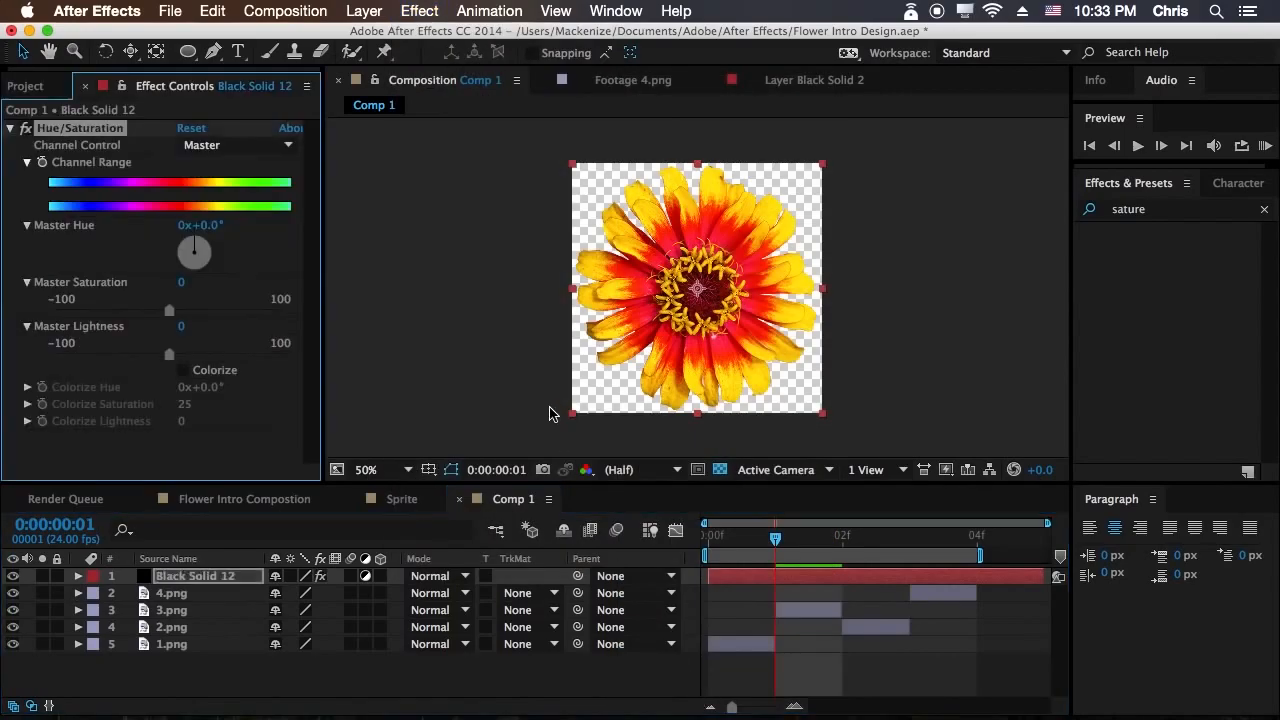
left_click_drag(169, 310, 128, 318)
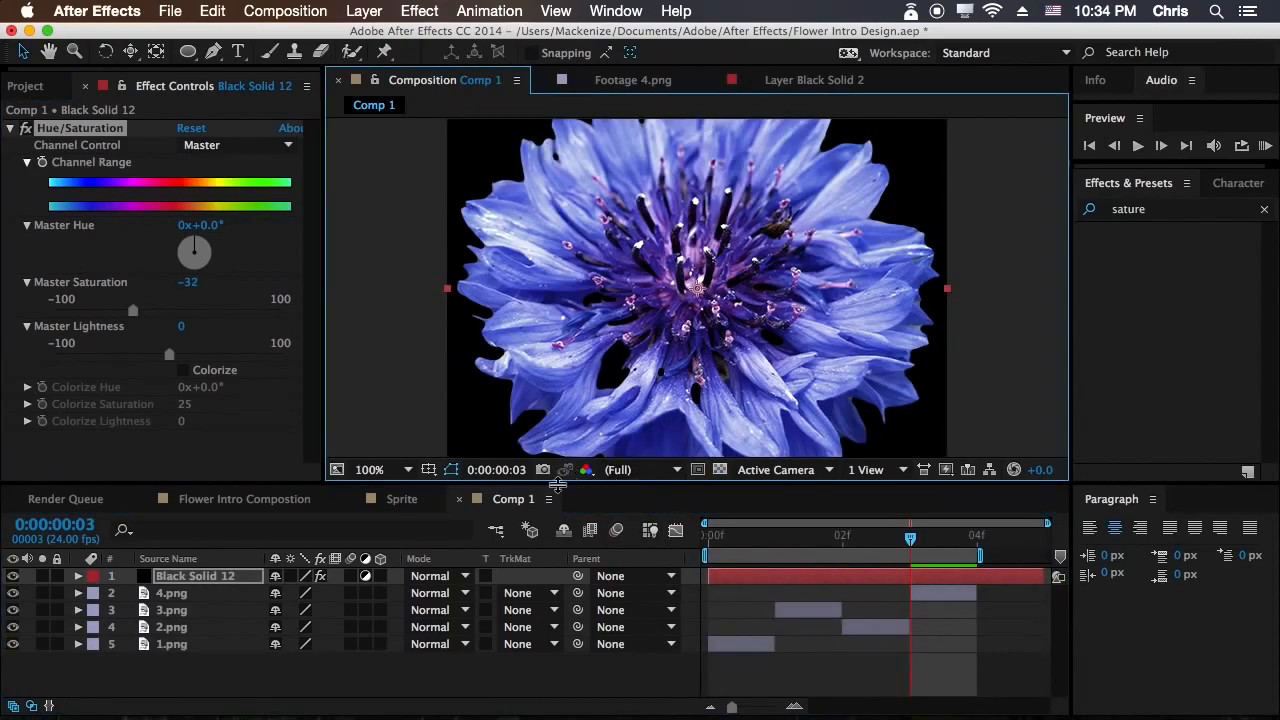
left_click(136, 314)
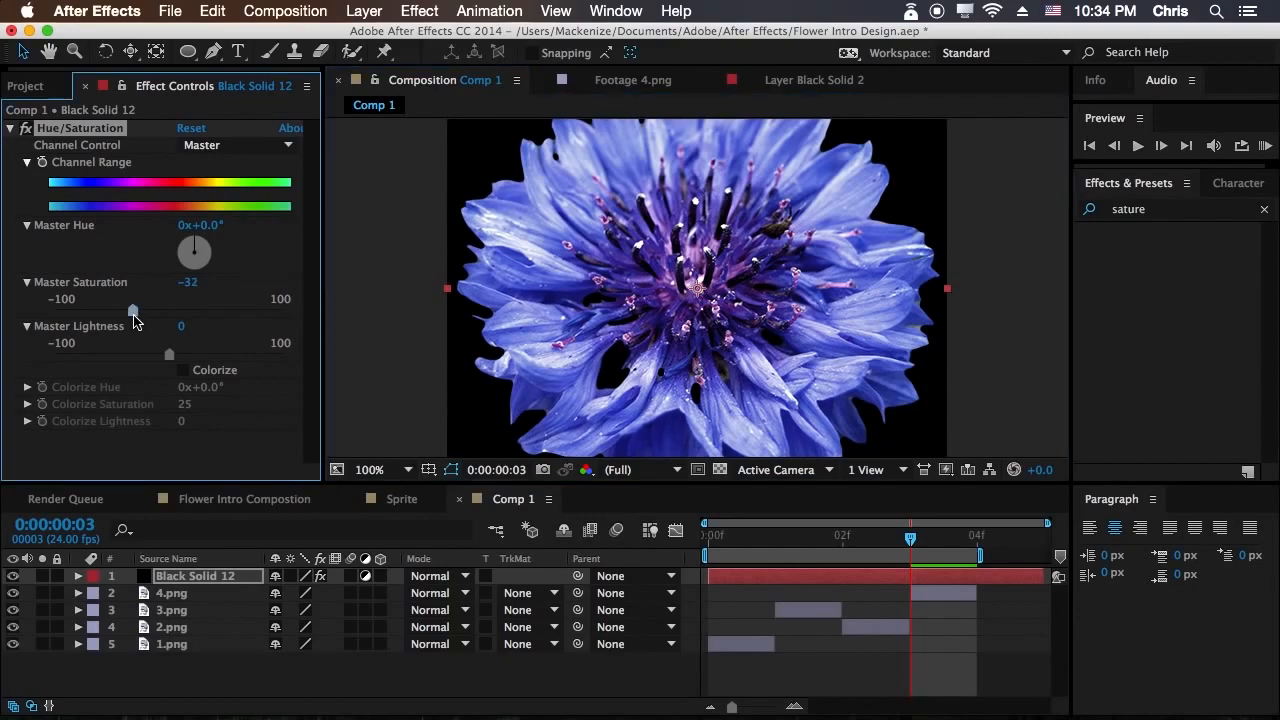
Create a new 1920 × 1080 px composition at 24 fps, 15 seconds long.
left_click(30, 87)
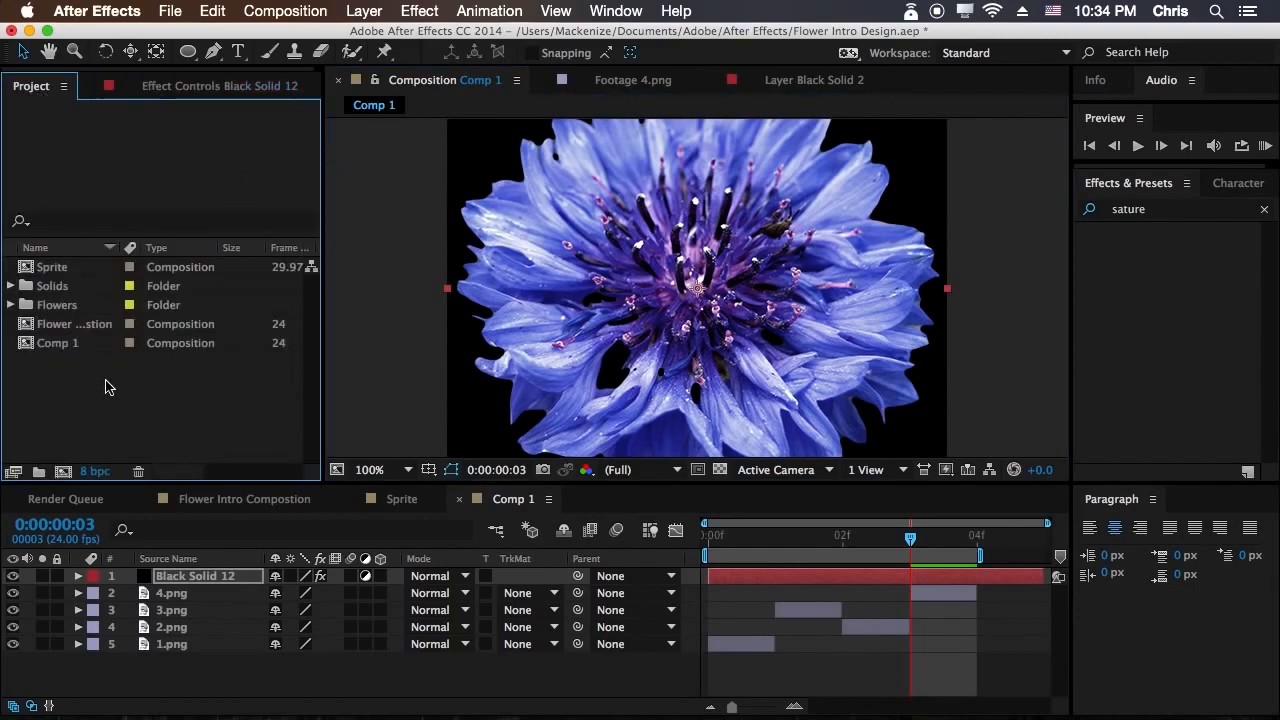
left_click(302, 11)
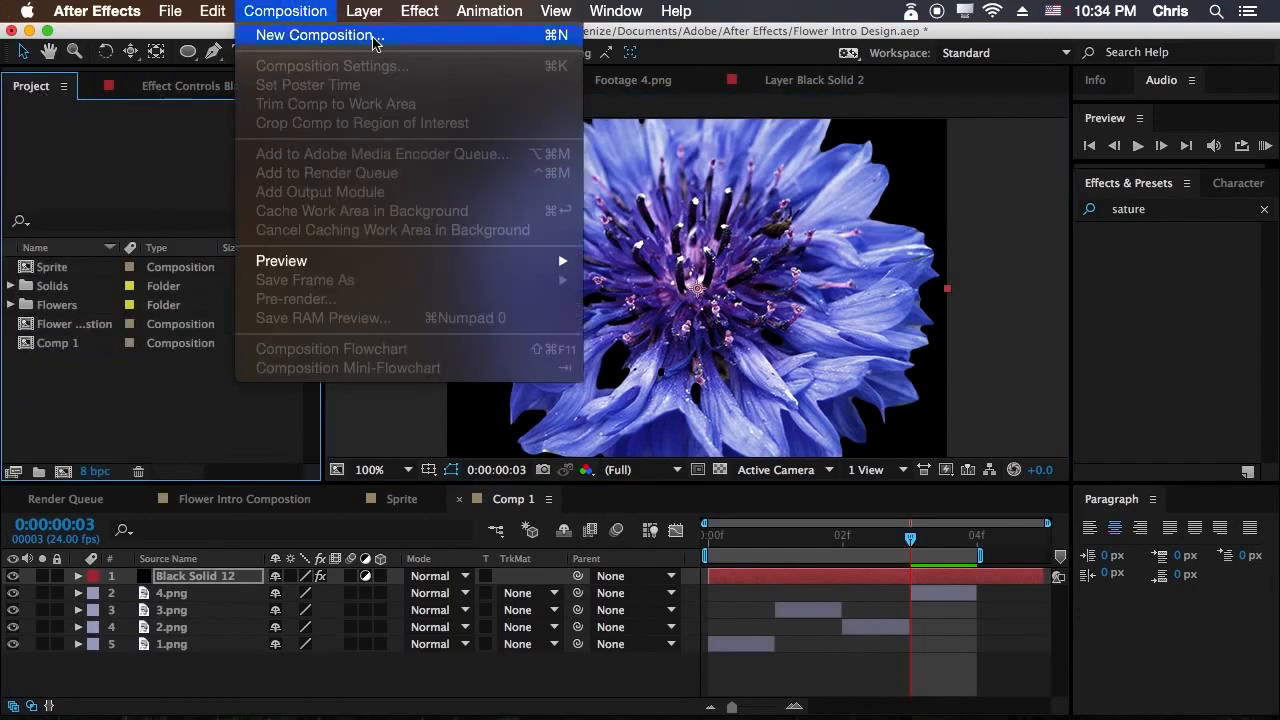
left_click(373, 36)
left_click(620, 214)
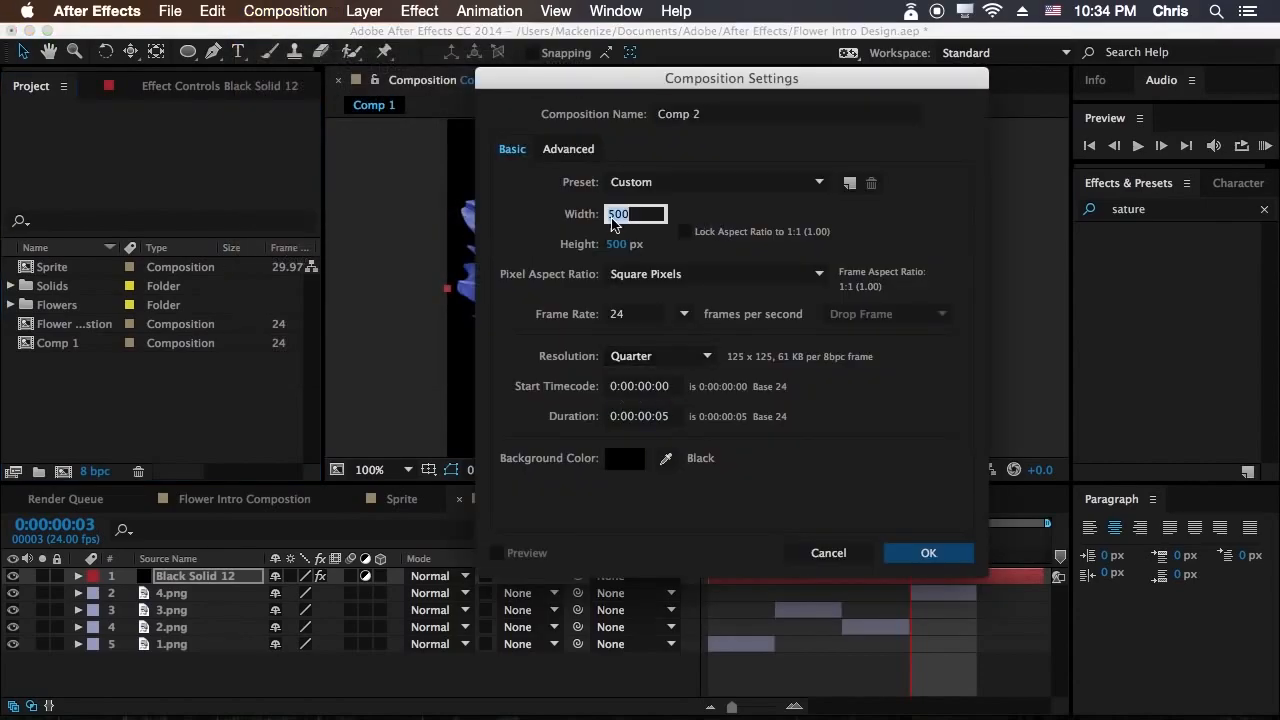
type("1920")
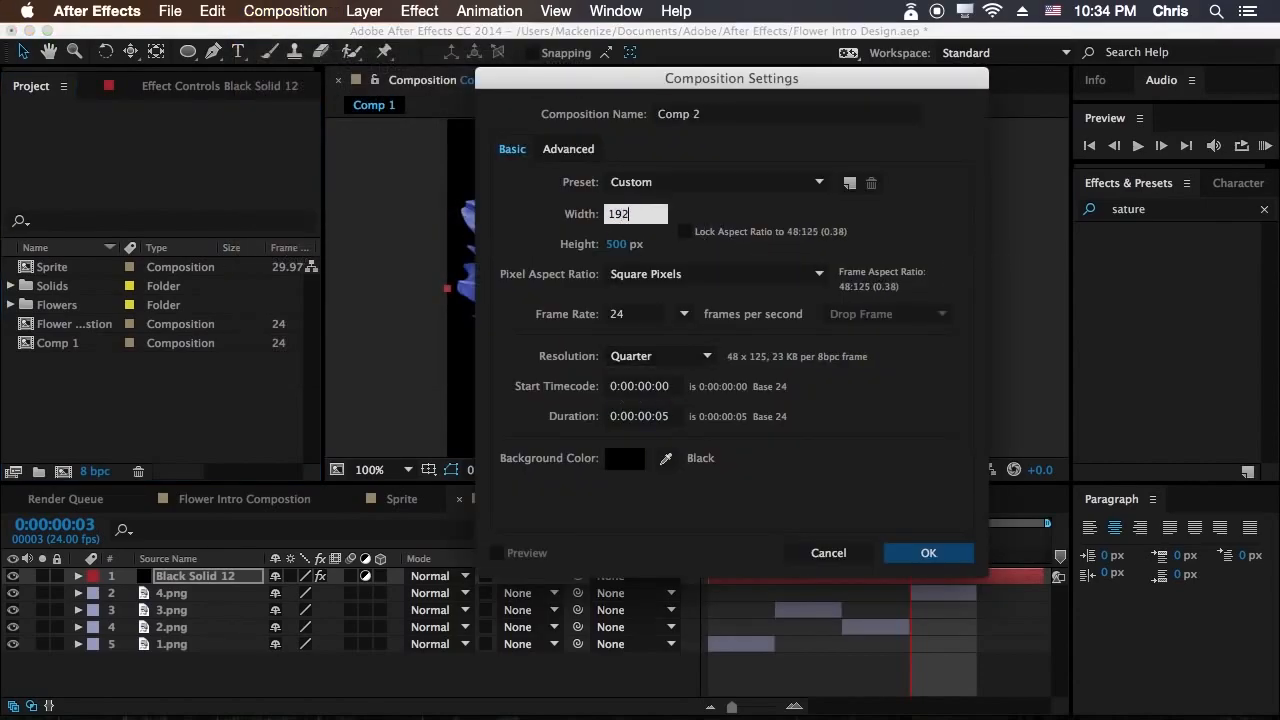
left_click(609, 244)
type("1080")
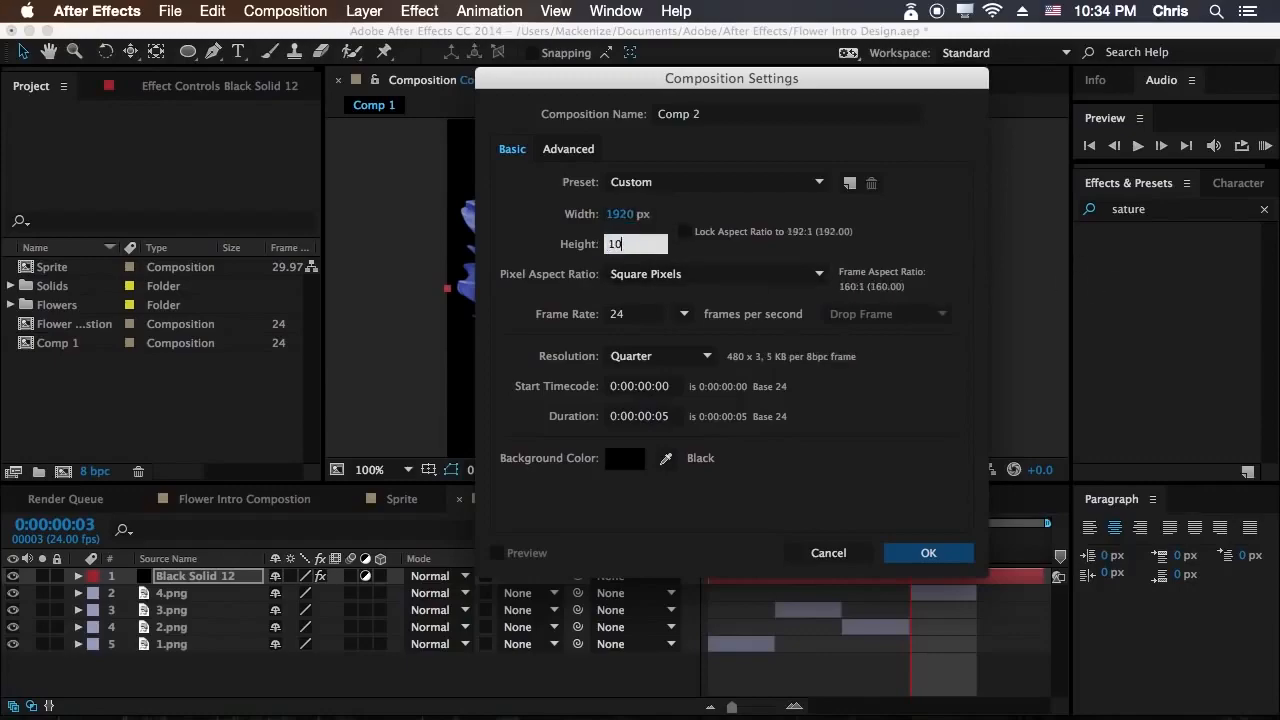
left_click(633, 418)
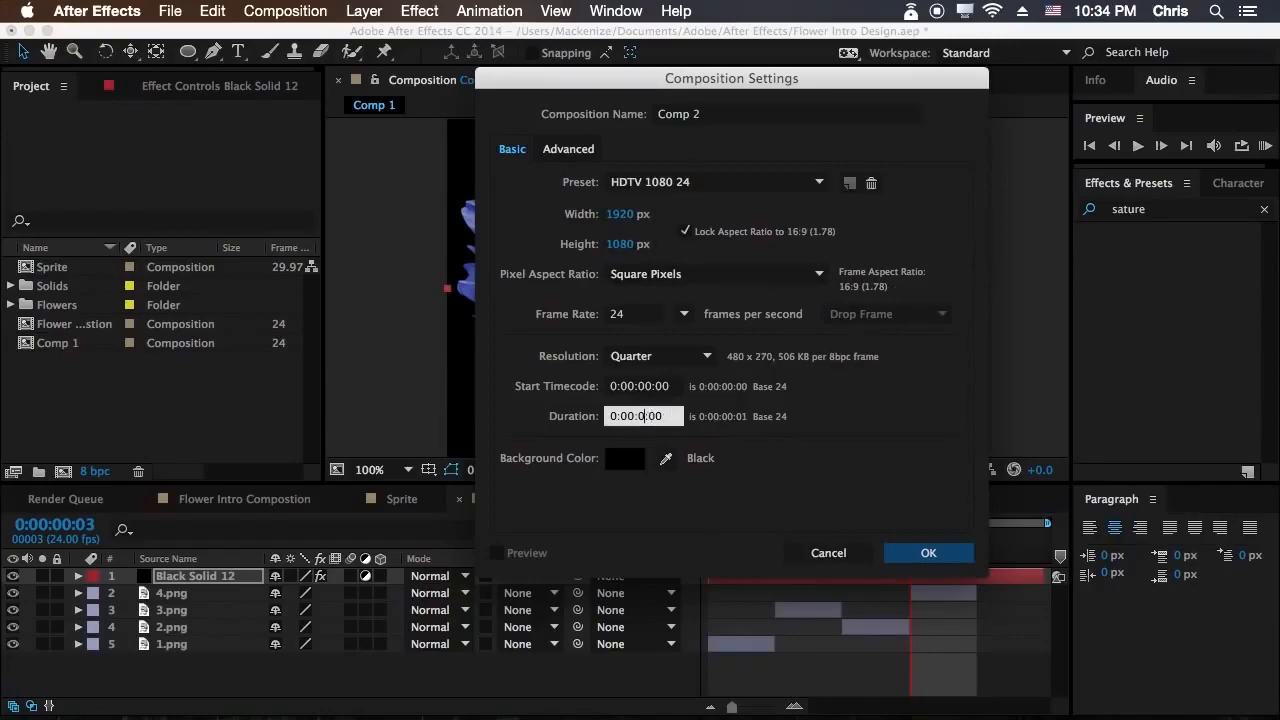
key("Return")
Place Comp 1 in the new composition, return to the start of the timeline, and rename the layer as dr. pepper.
left_click_drag(57, 356, 566, 657)
left_click_drag(710, 538, 3, 551)
left_click(196, 578)
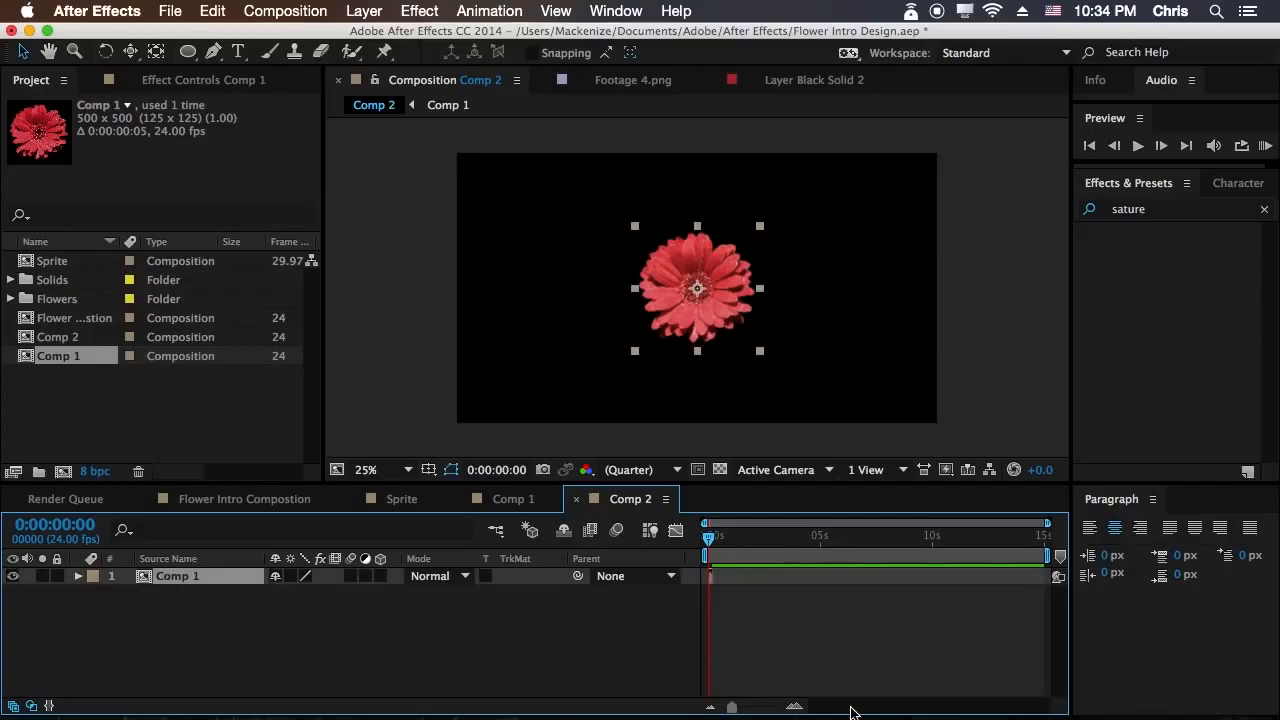
key("Return")
type("sprit")
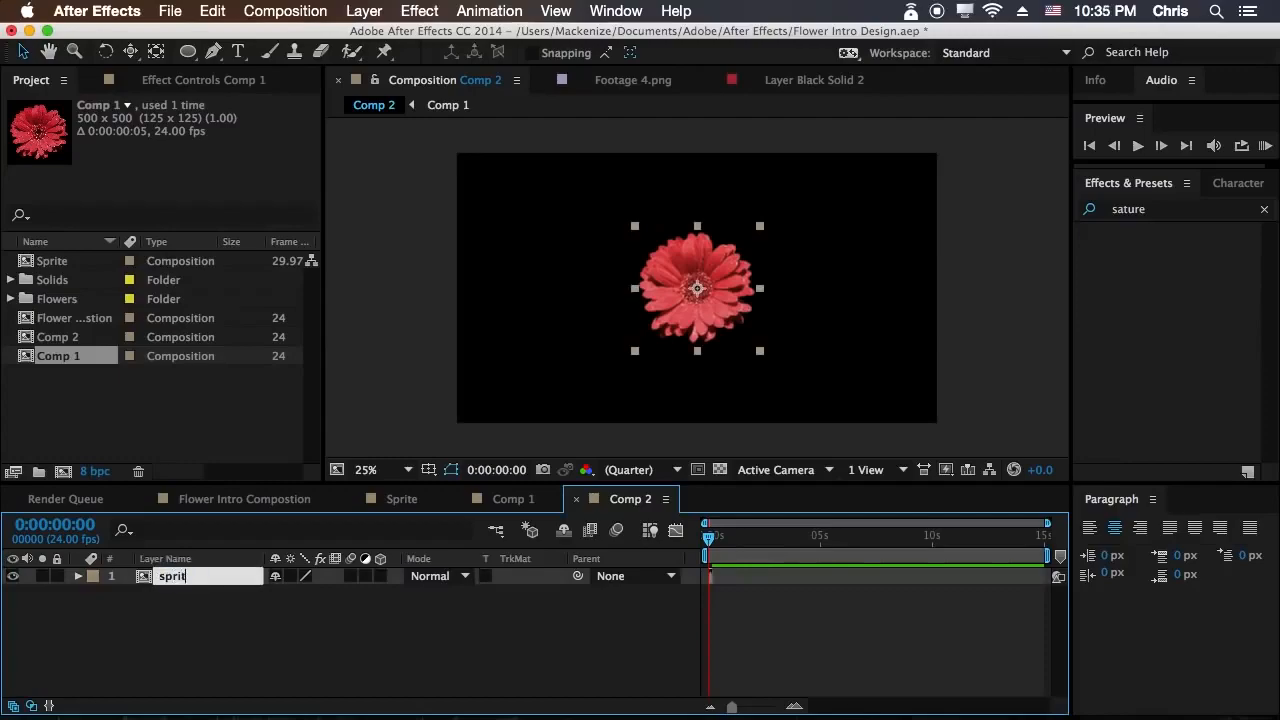
type("e")
key("Return")
right_click(248, 582)
key("Escape")
right_click(233, 588)
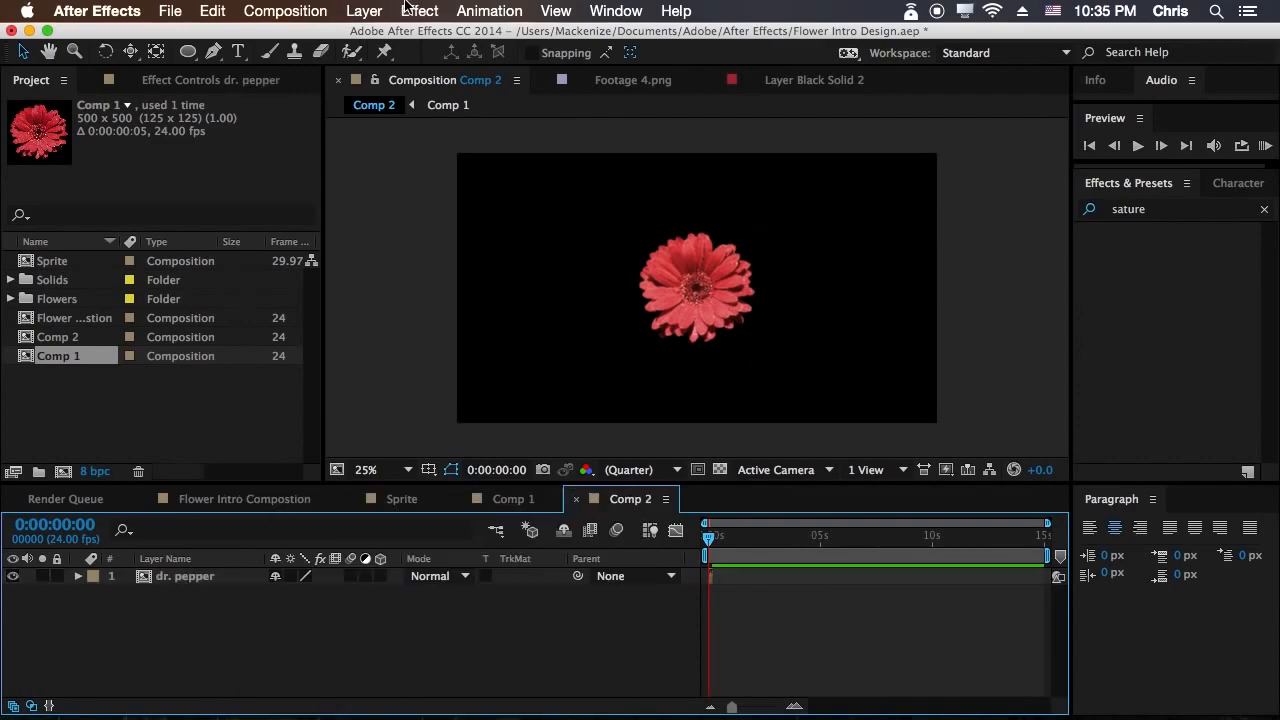
Create a new 1920 × 1080 px black solid named pariceles in Comp 2.
left_click(364, 10)
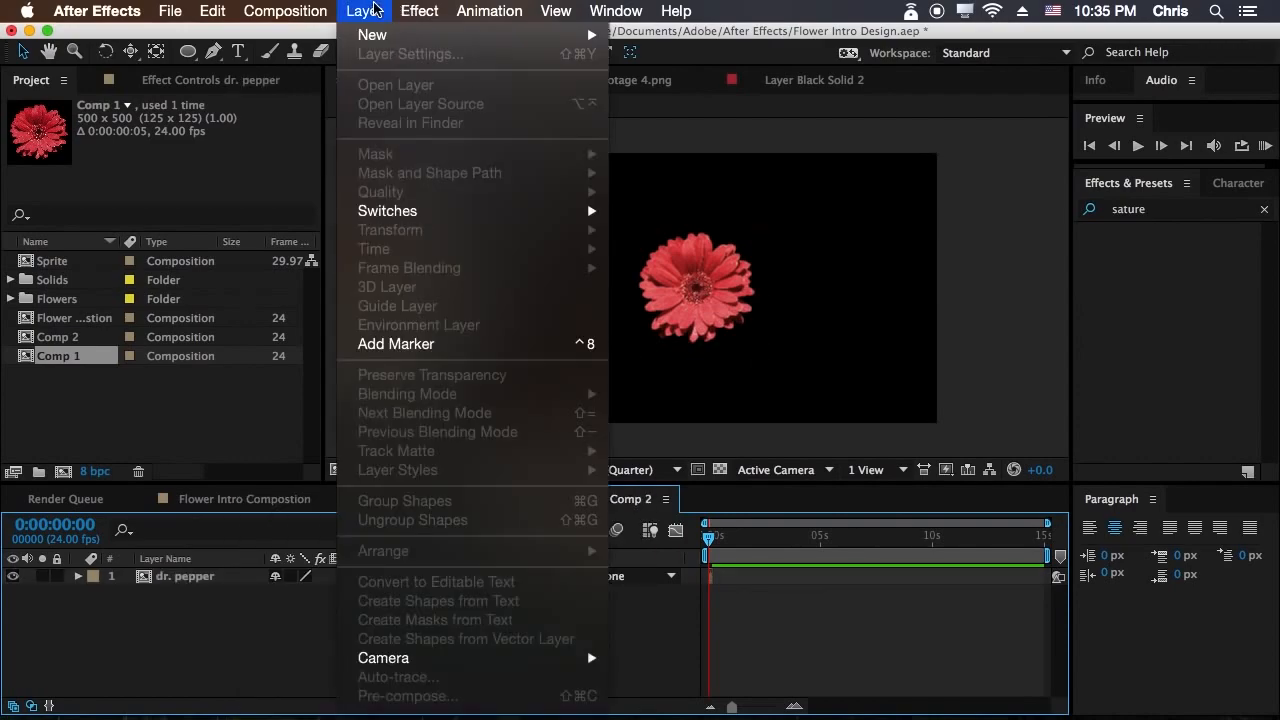
mouse_move(366, 45)
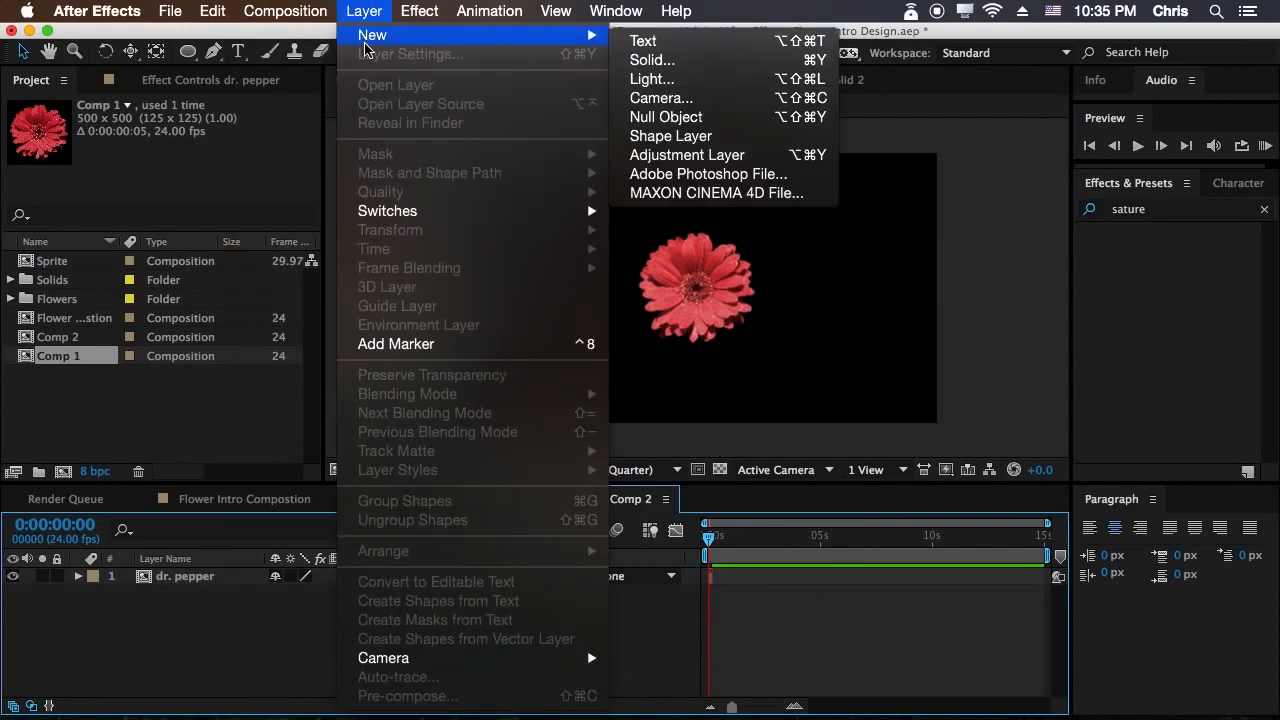
left_click(668, 60)
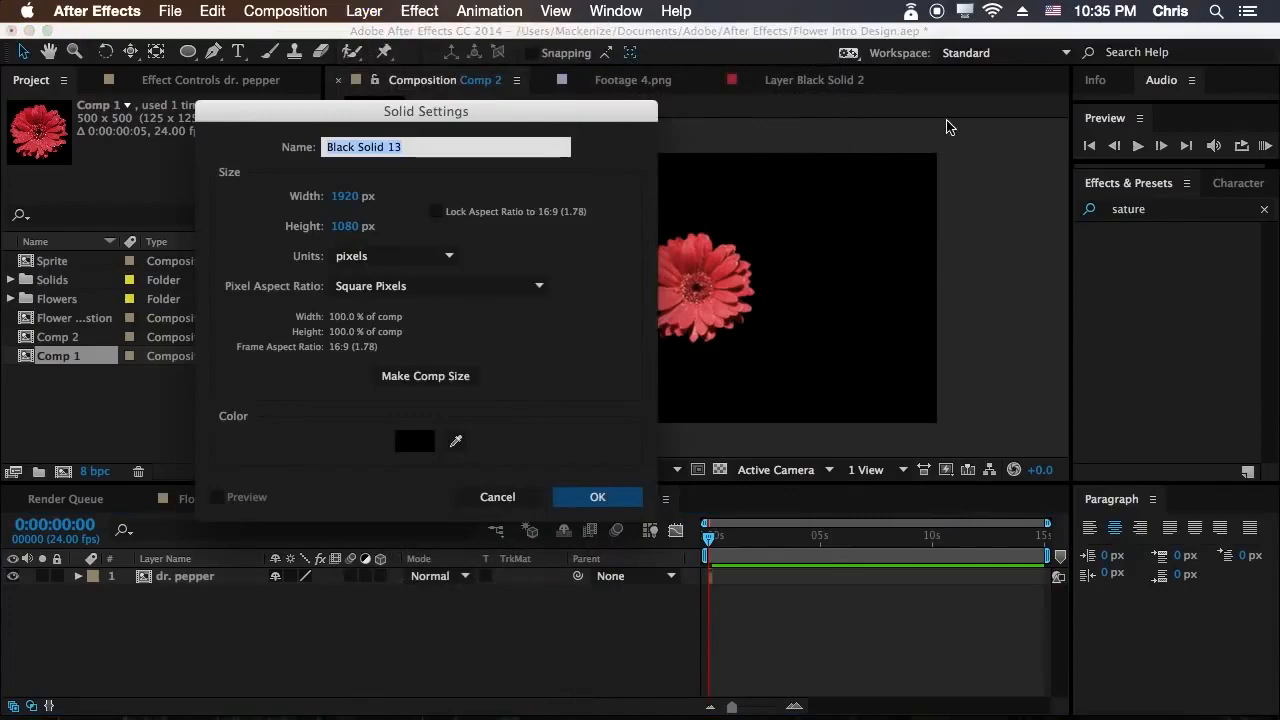
type("parices")
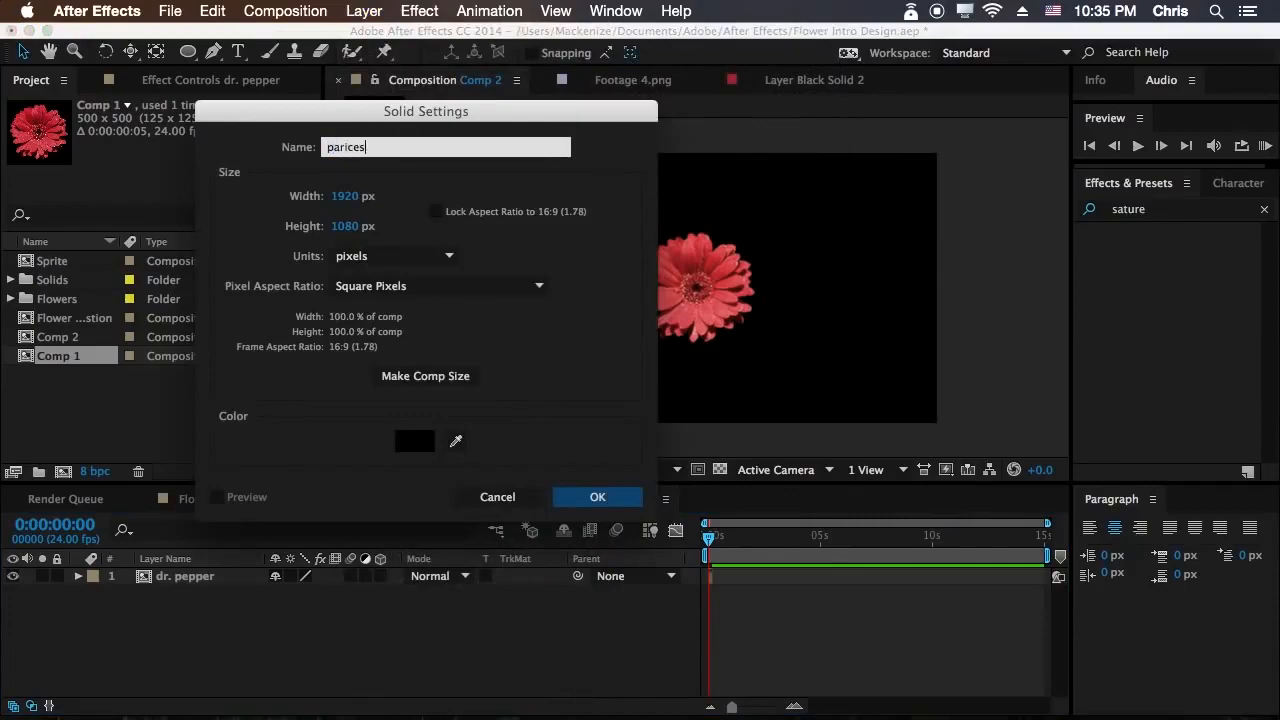
type("es")
key("Return")
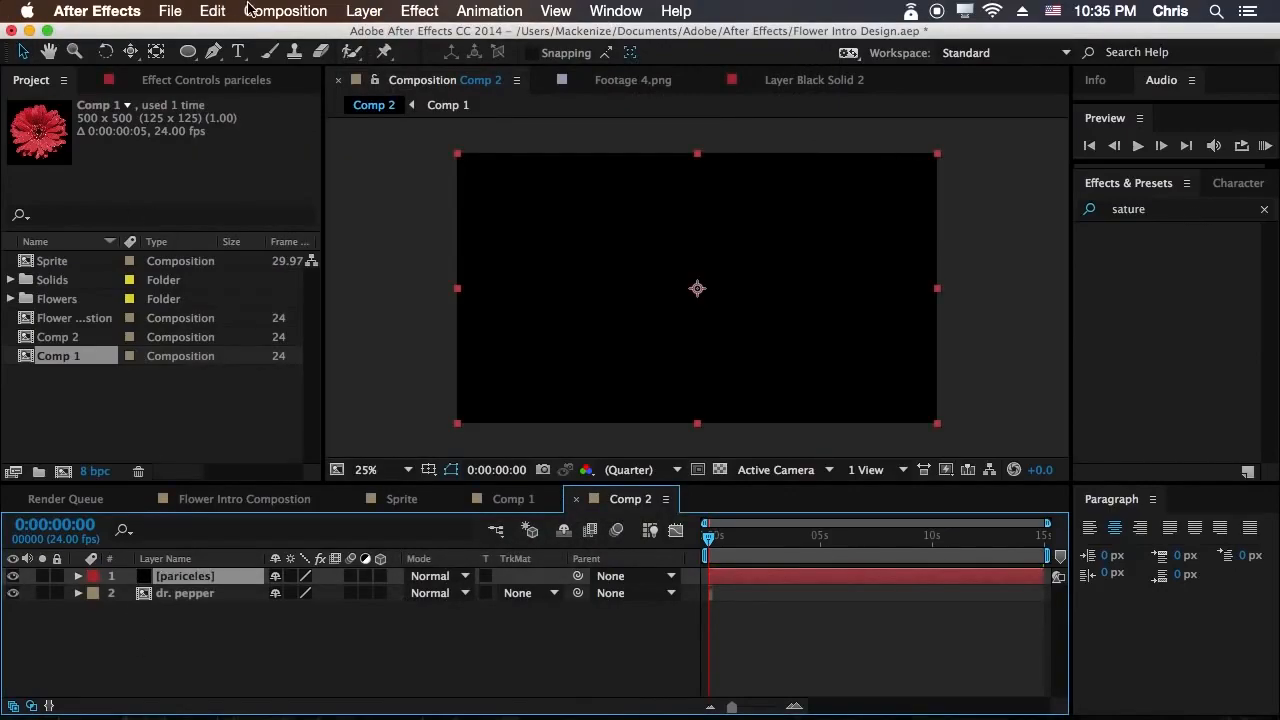
Apply the Trapcode Particular effect to the pariceles solid and scrub the timeline to check the particles.
left_click(405, 12)
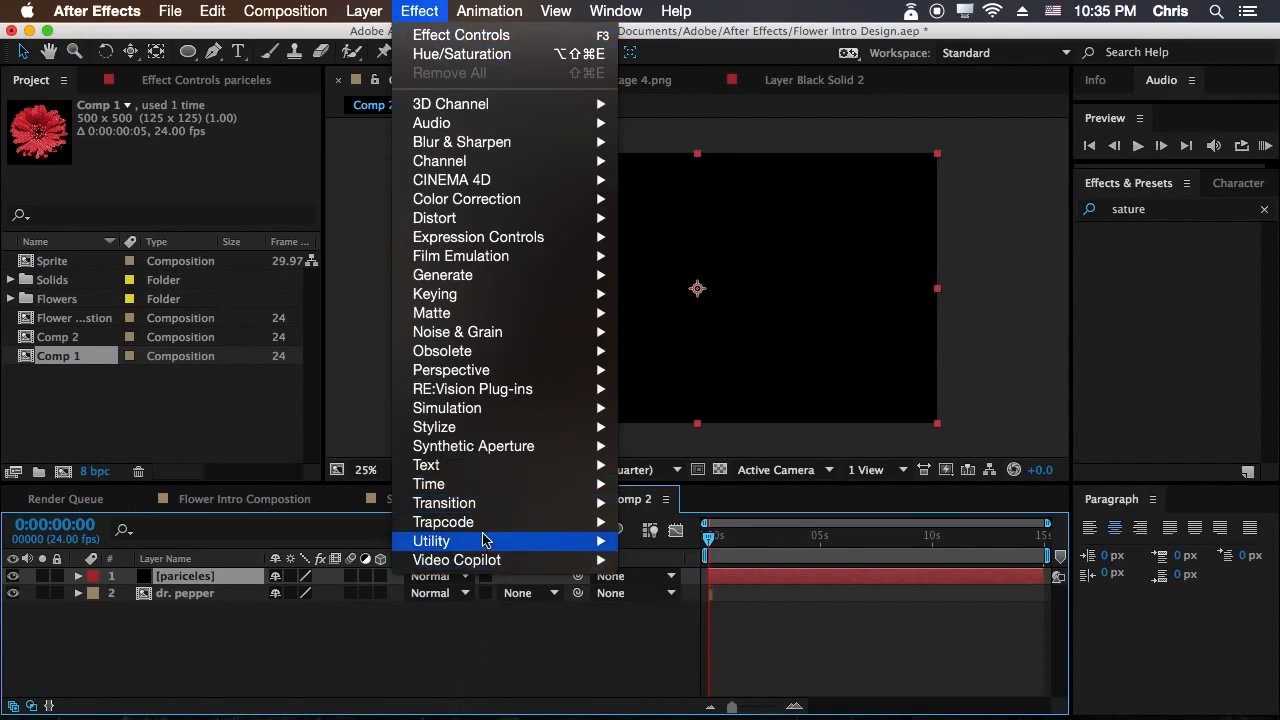
mouse_move(479, 527)
left_click(706, 528)
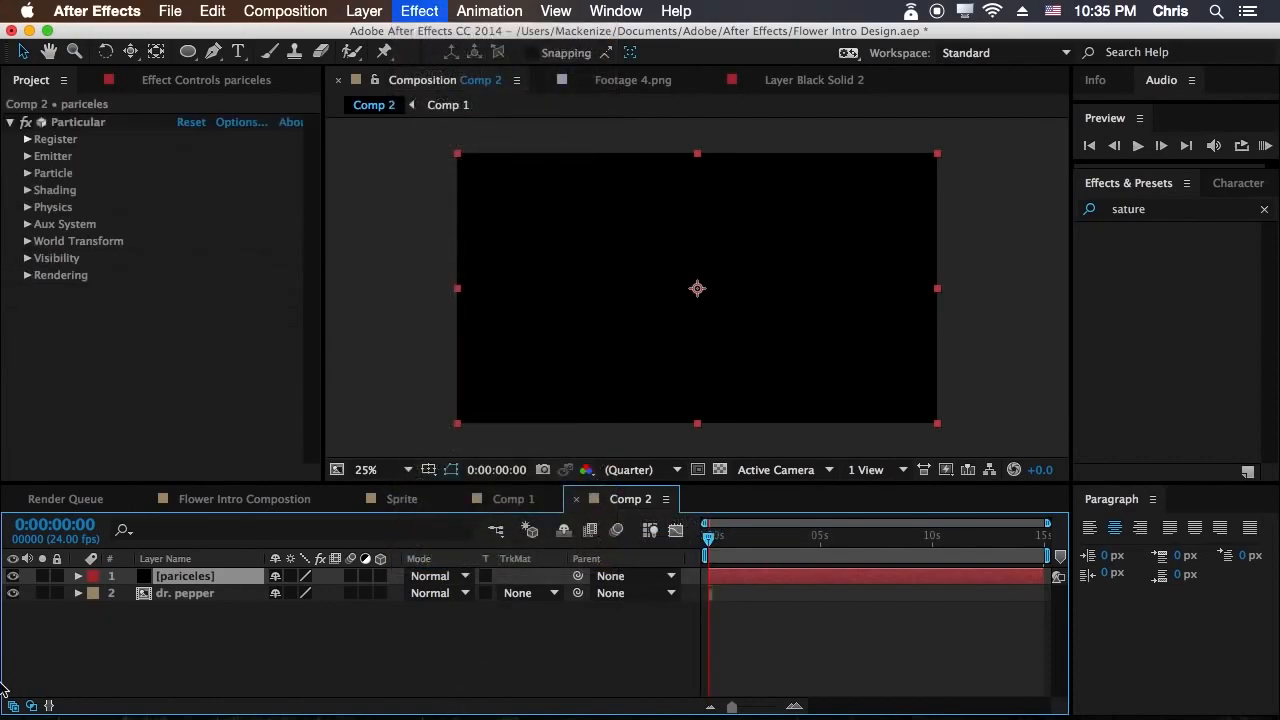
left_click(1175, 215)
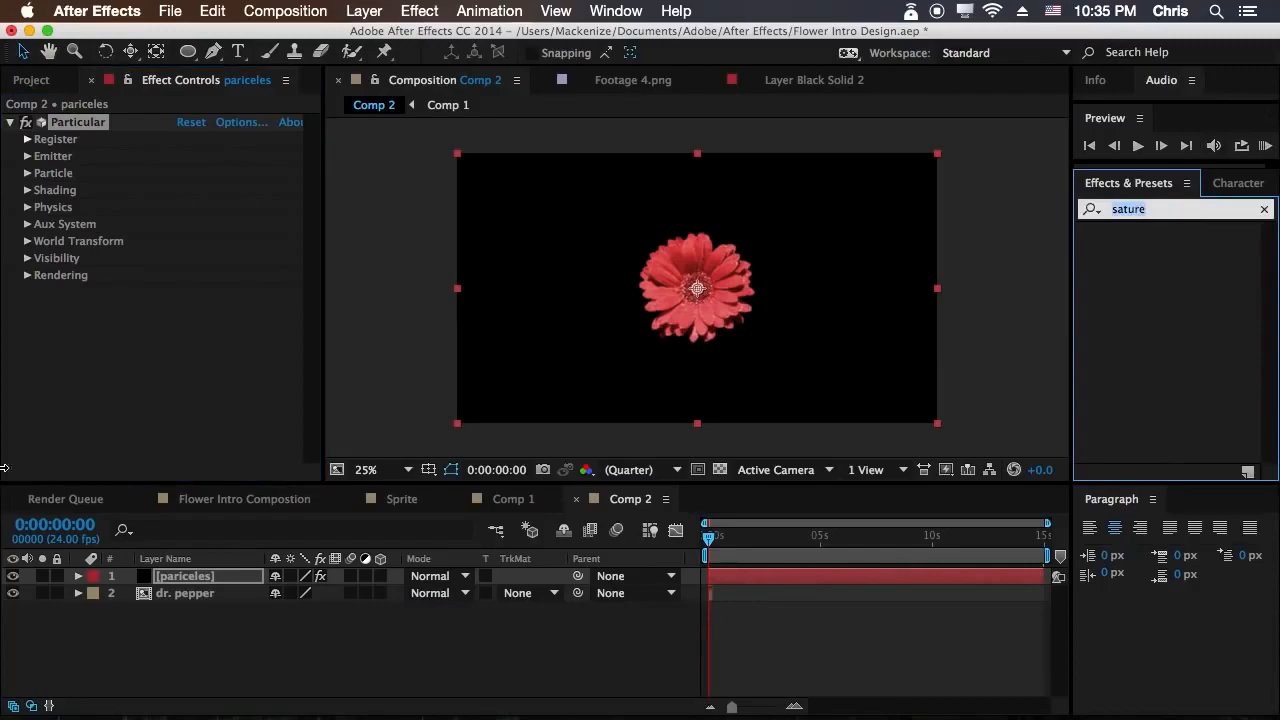
double_click(86, 126)
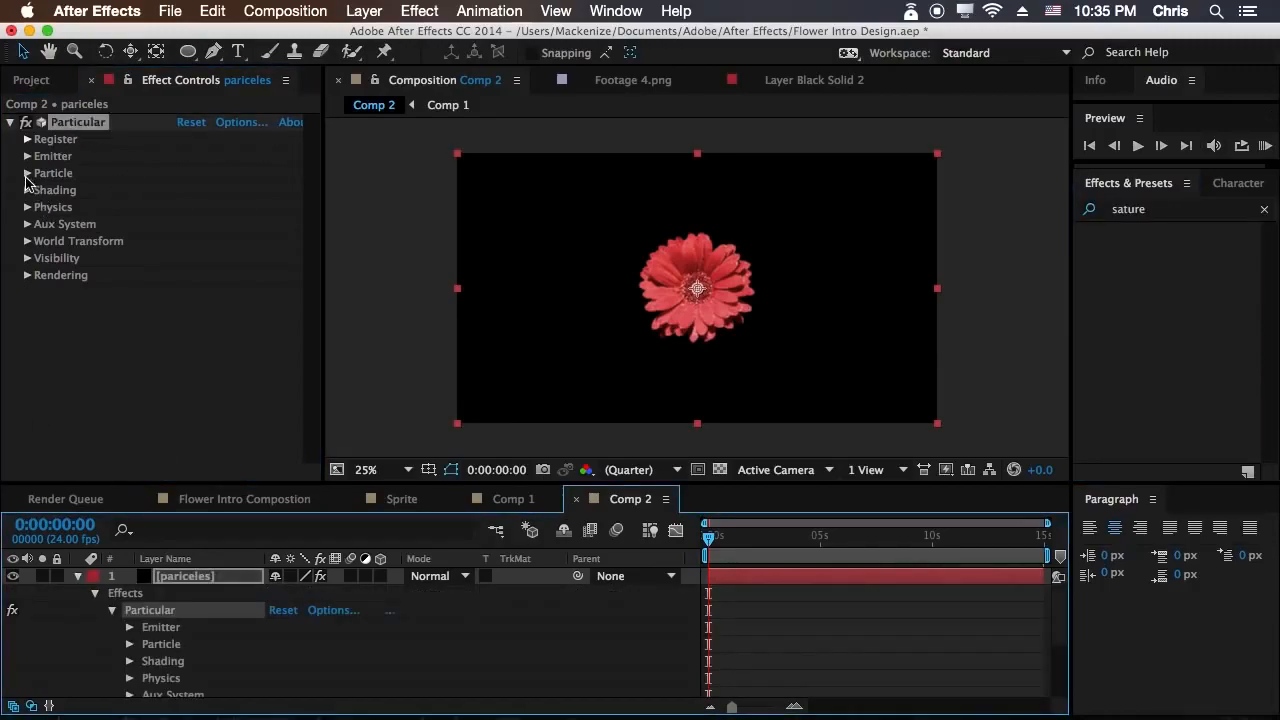
left_click_drag(757, 548, 863, 550)
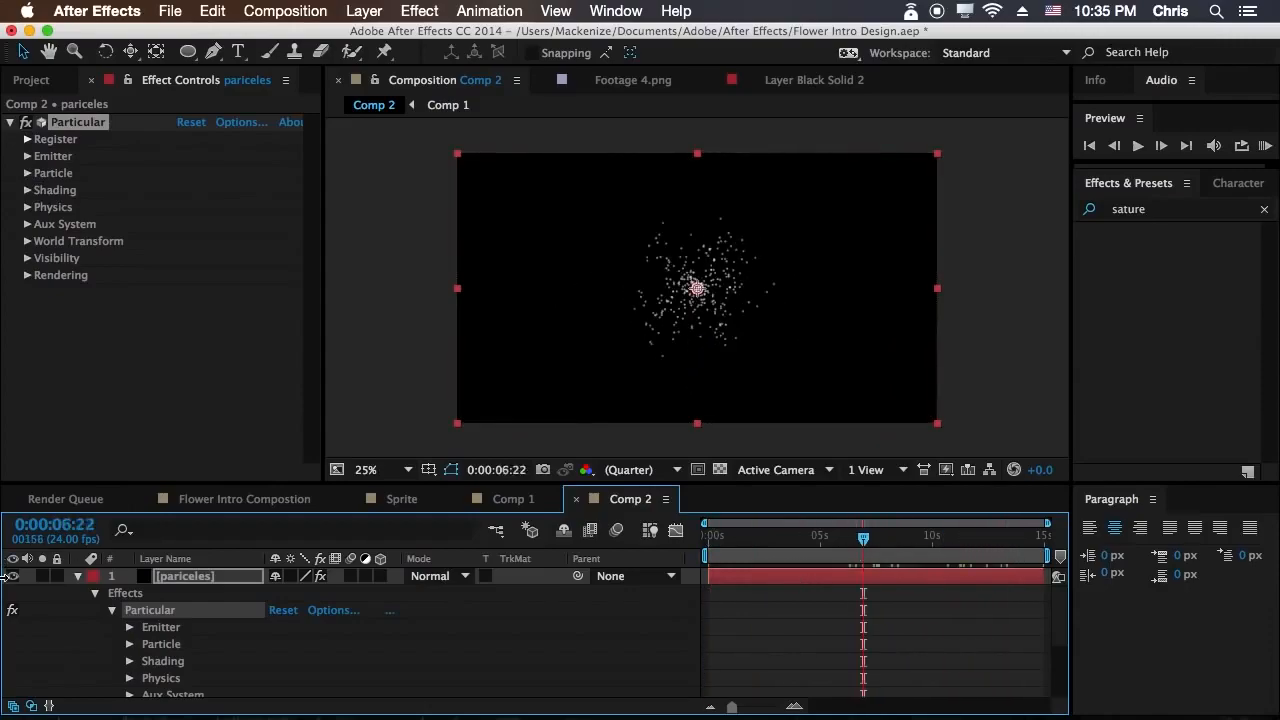
Collapse the pariceles layer's properties, hide the dr. pepper layer, and return to the start of the timeline.
left_click(80, 576)
left_click(14, 594)
left_click(209, 575)
left_click(740, 625)
left_click_drag(765, 558, 405, 587)
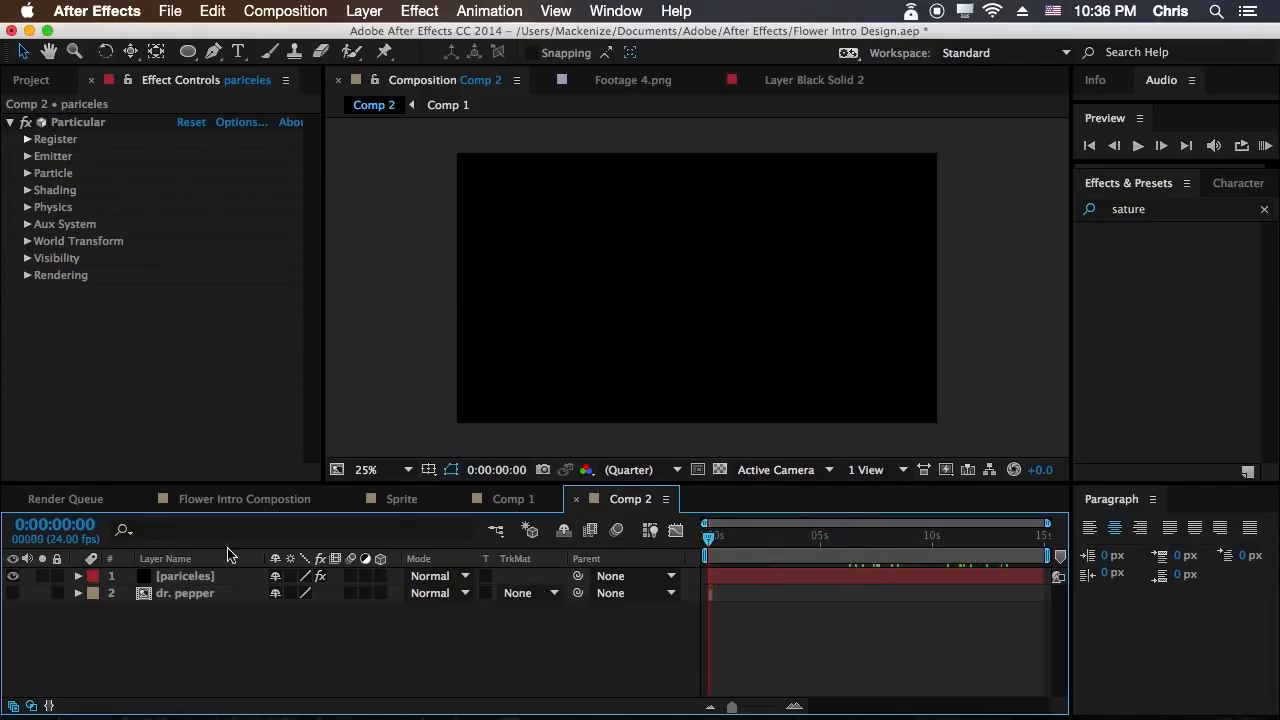
Raise the emitter's Particles/sec, keyframe it on the first frame, set it to 0 one frame on, and preview the burst.
left_click(28, 156)
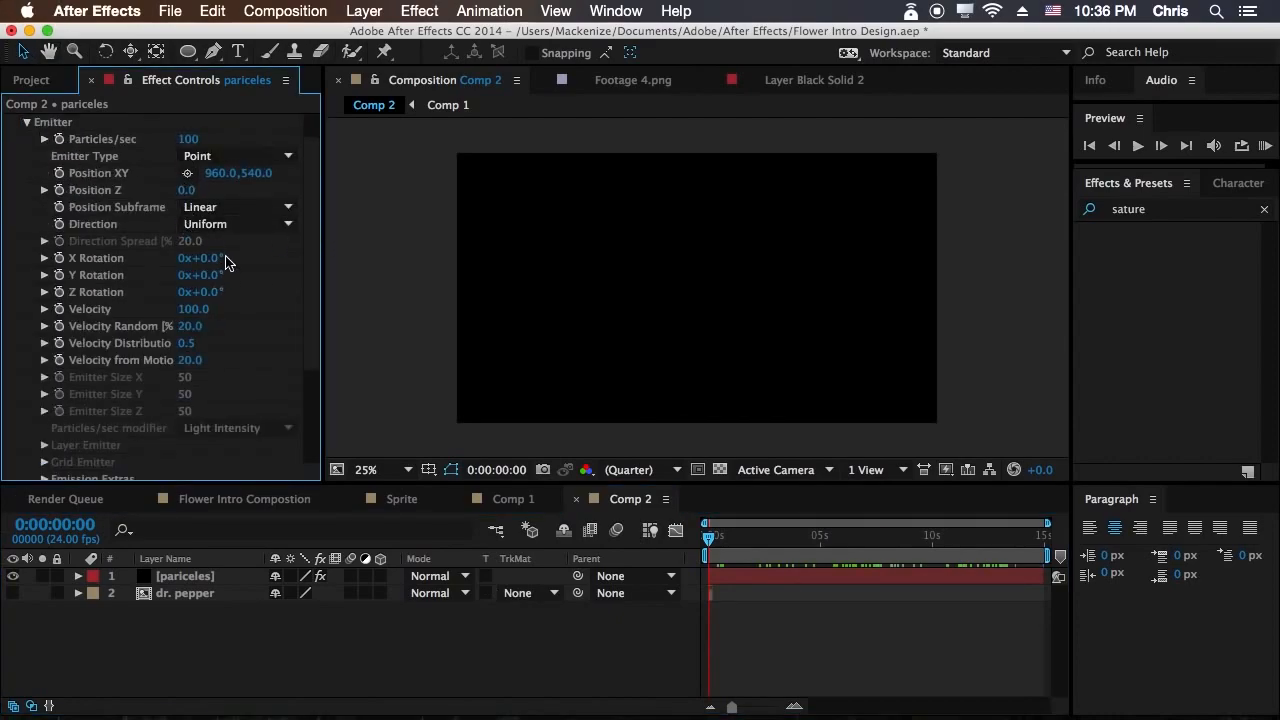
scroll(196, 245, "up", 2)
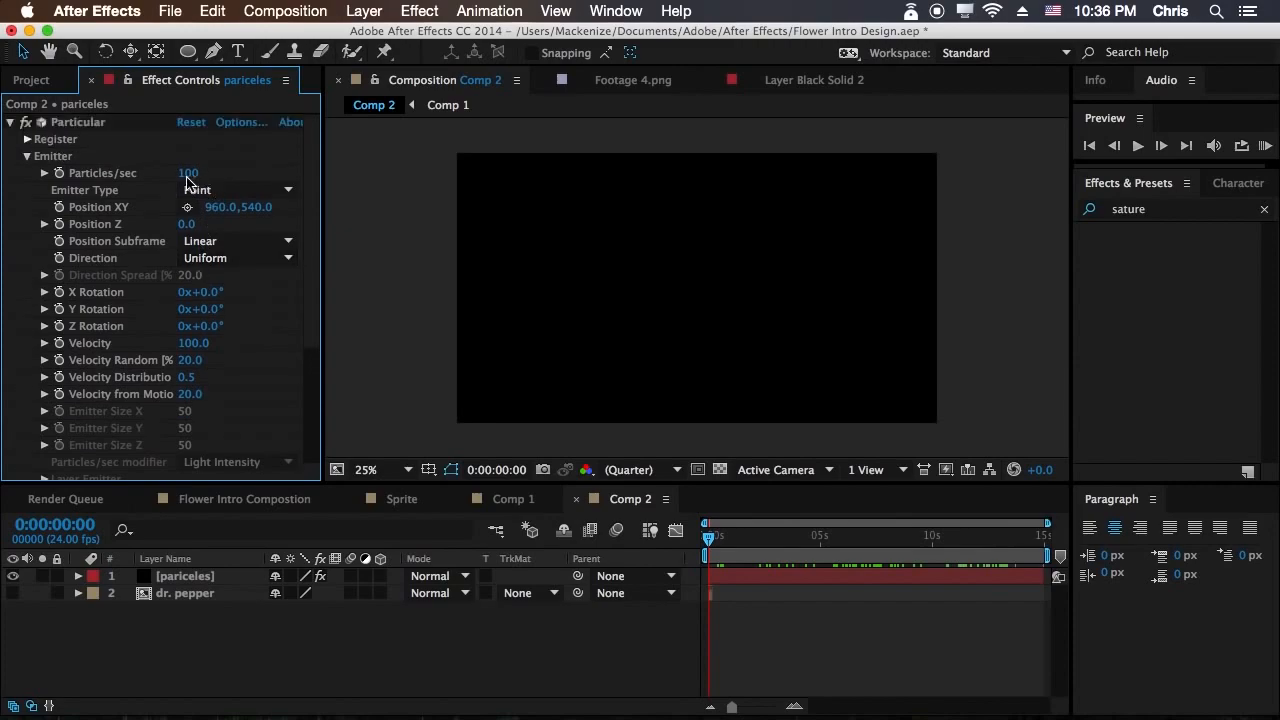
left_click_drag(189, 174, 416, 166)
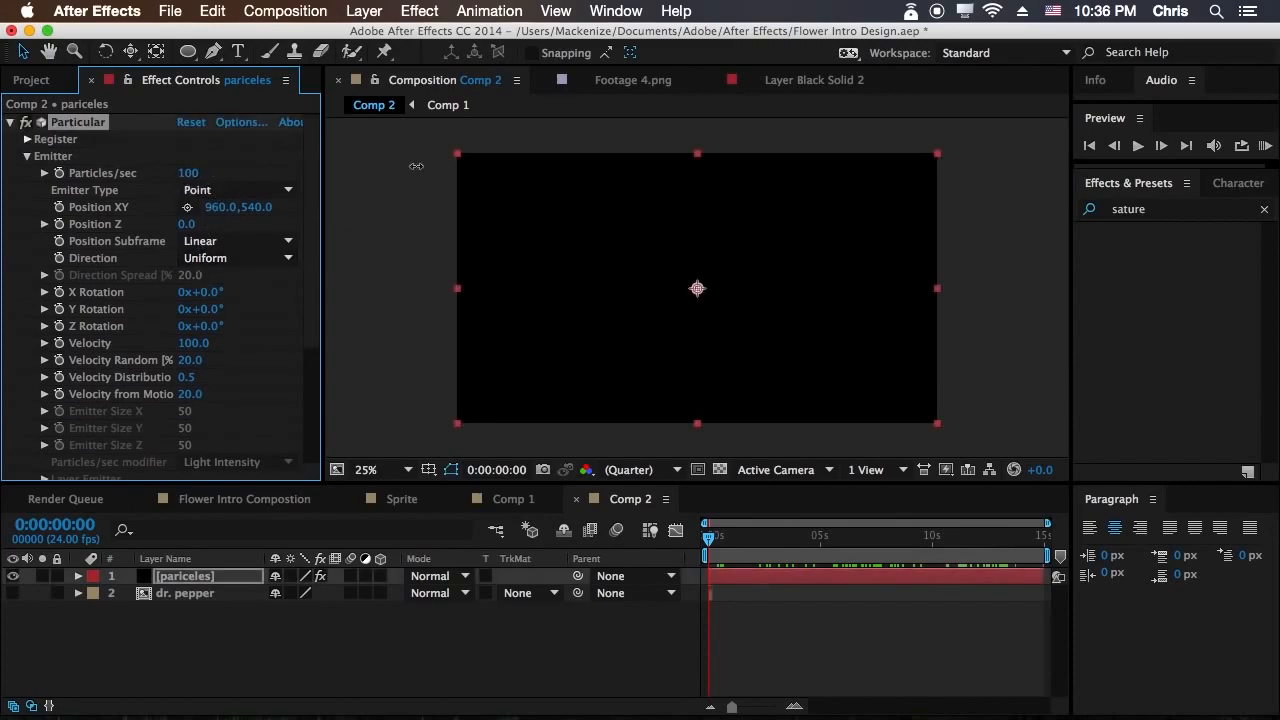
left_click(59, 173)
left_click(1161, 146)
left_click(204, 175)
type("0")
key("Return")
left_click(718, 548)
left_click_drag(709, 543, 765, 562)
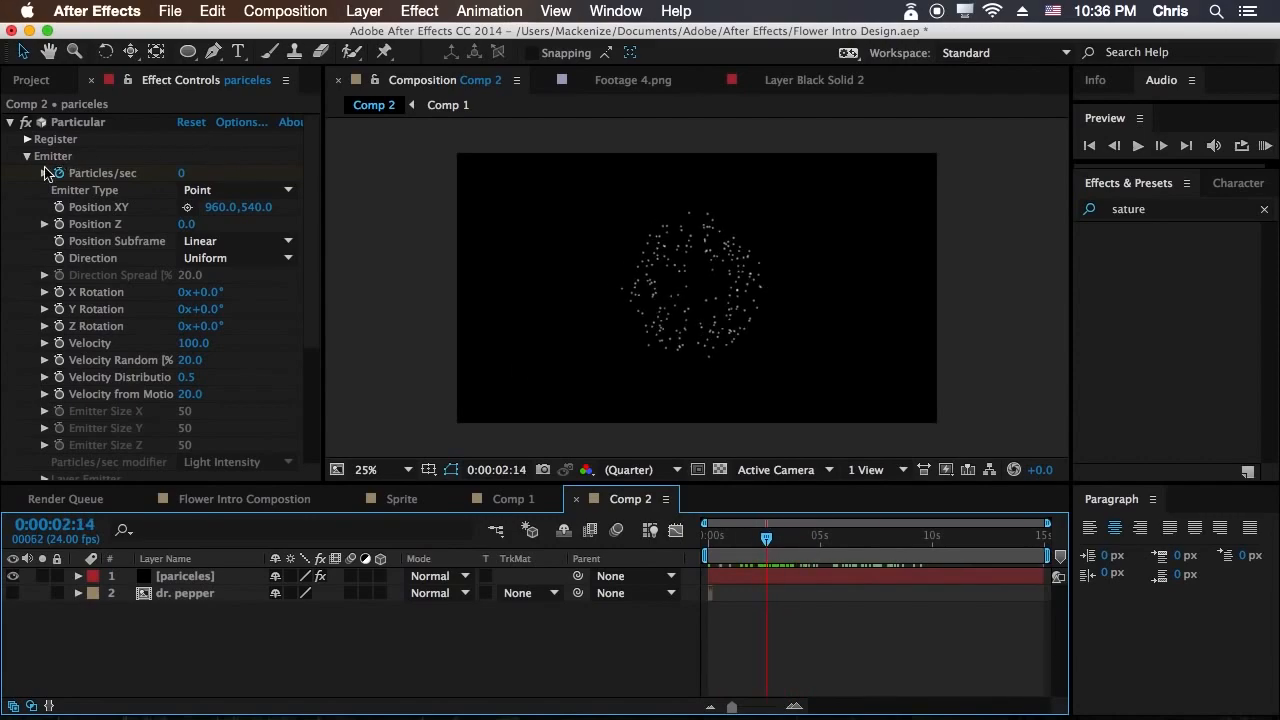
Set the particles' Life to 108.7 seconds and scrub through the timeline to check how they spread.
scroll(113, 230, "down", 5)
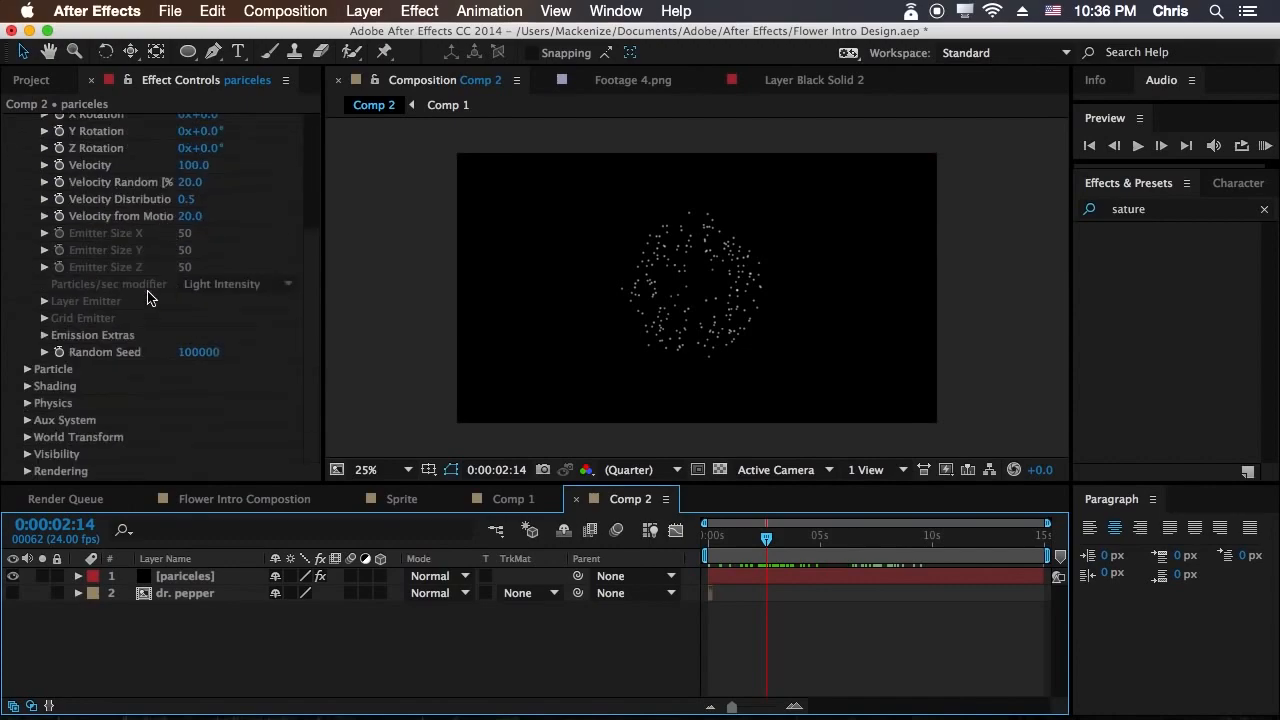
left_click(32, 370)
scroll(30, 373, "down", 5)
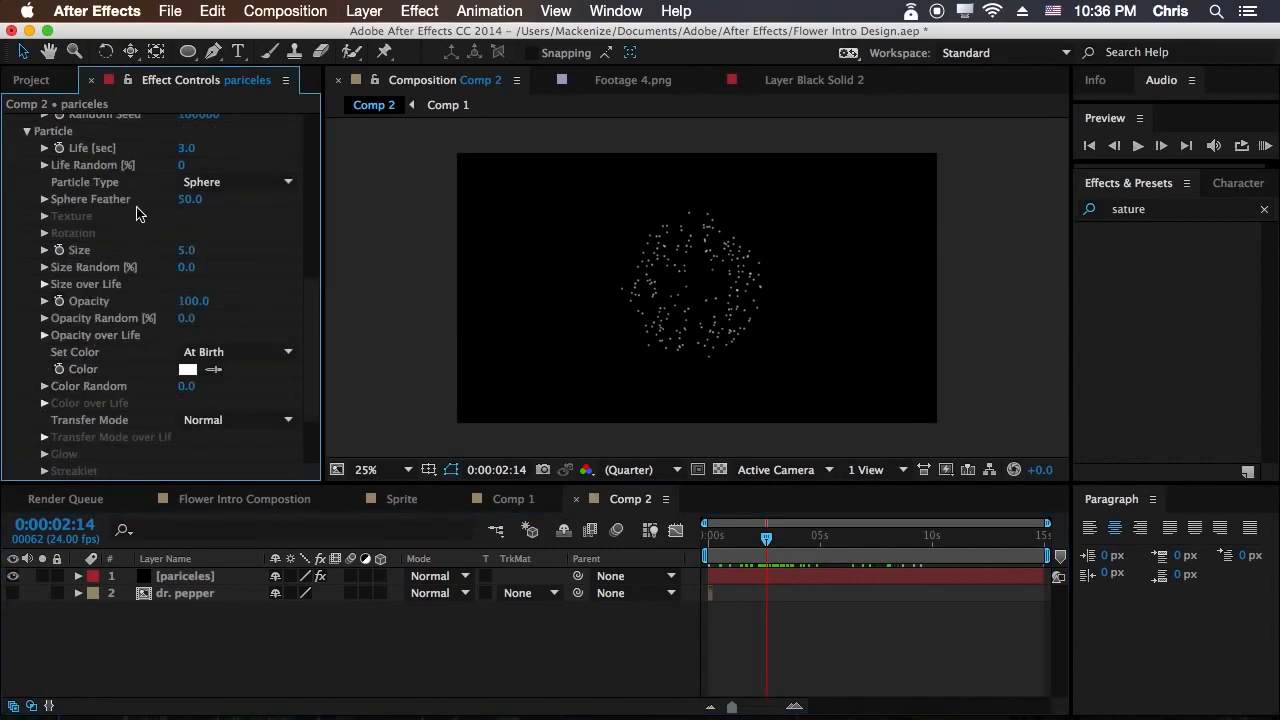
left_click_drag(190, 148, 290, 148)
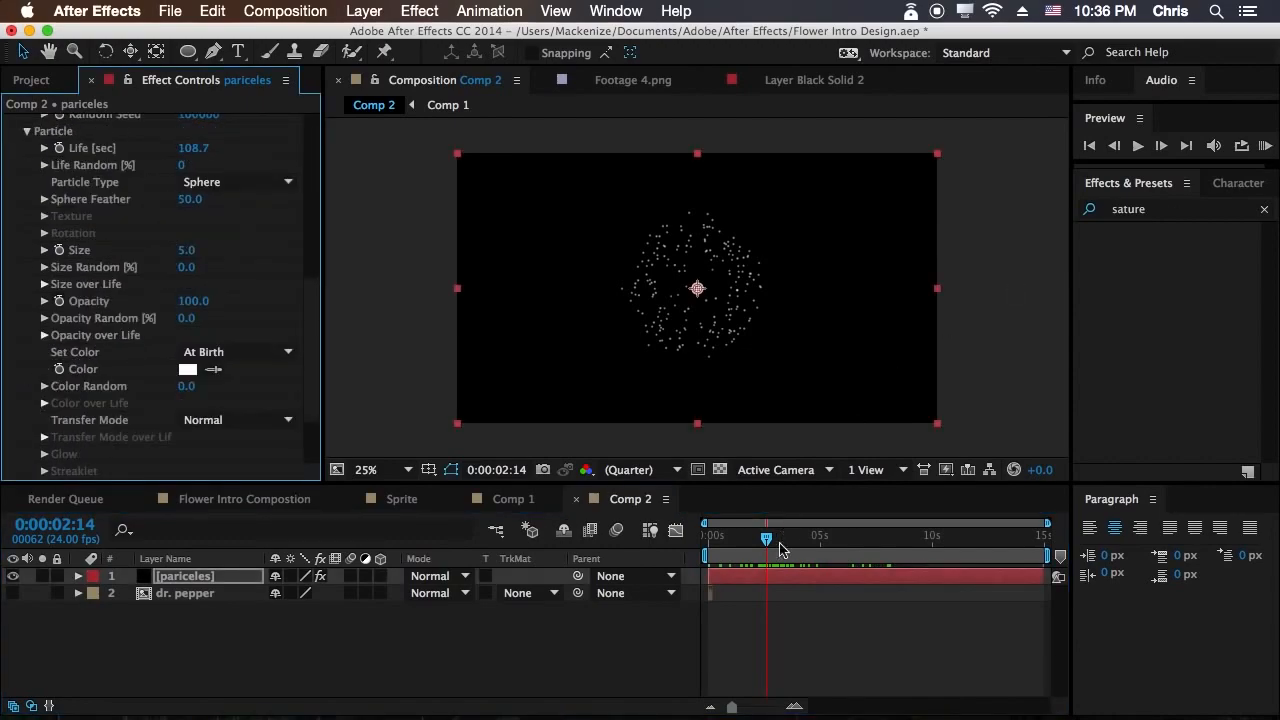
left_click_drag(776, 555, 975, 558)
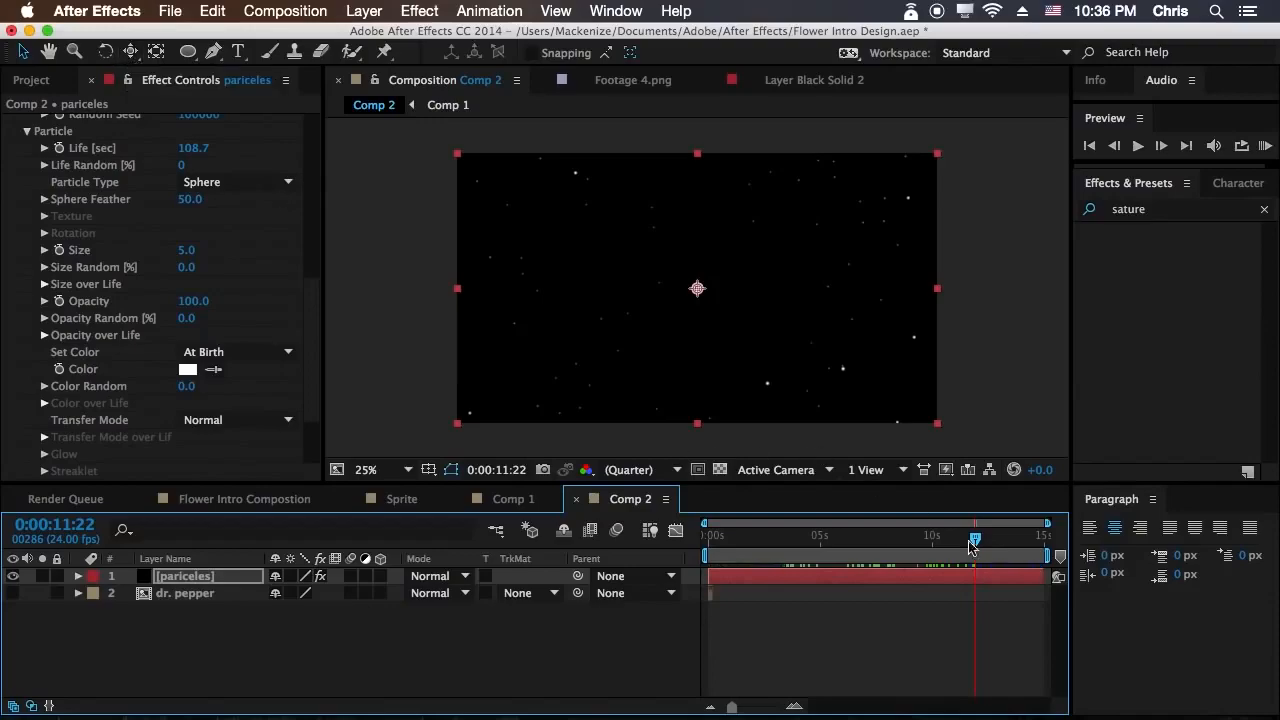
left_click_drag(975, 540, 872, 550)
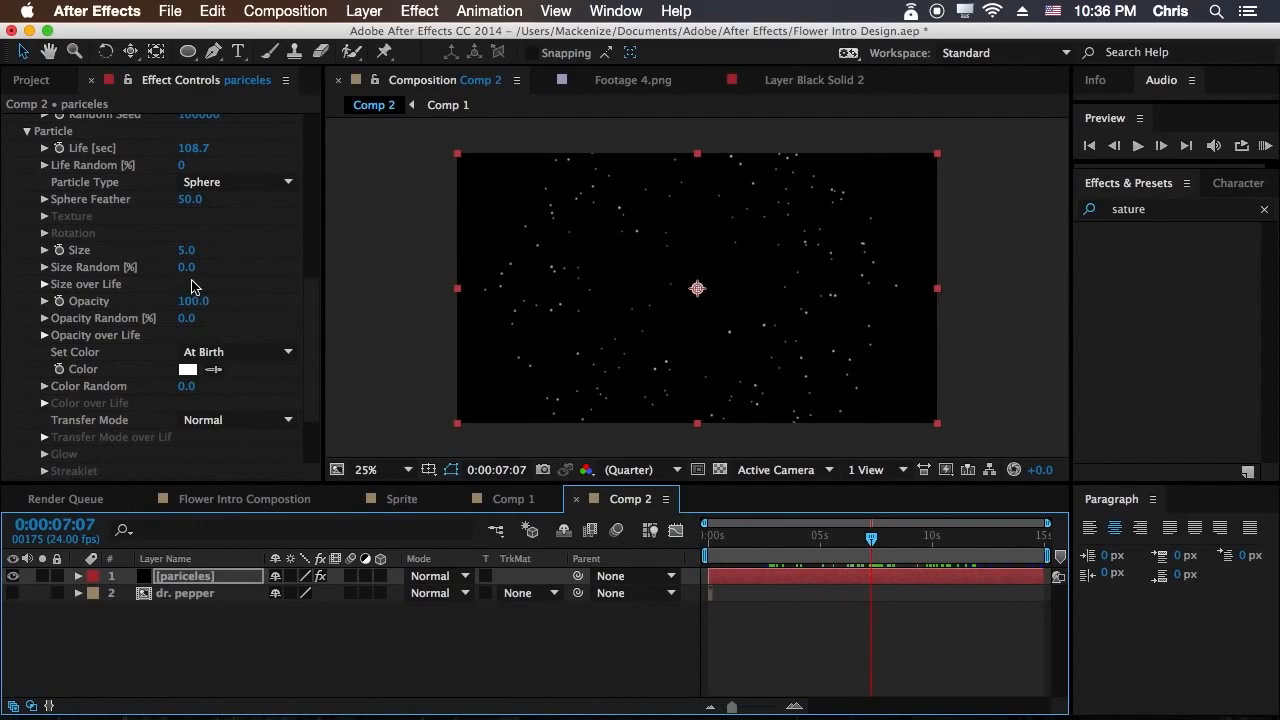
Change the Emitter Type to Box and set the emitter's Velocity to 5.
scroll(213, 253, "up", 10)
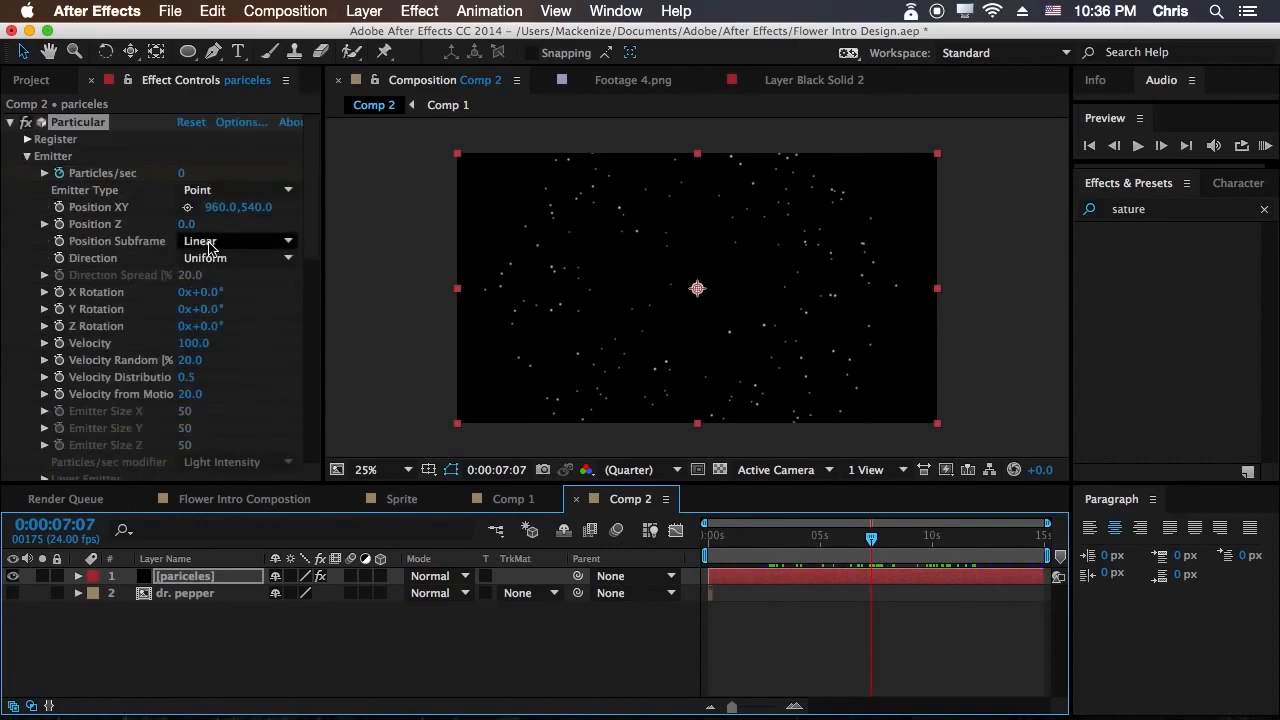
scroll(216, 240, "up", 1)
left_click(222, 192)
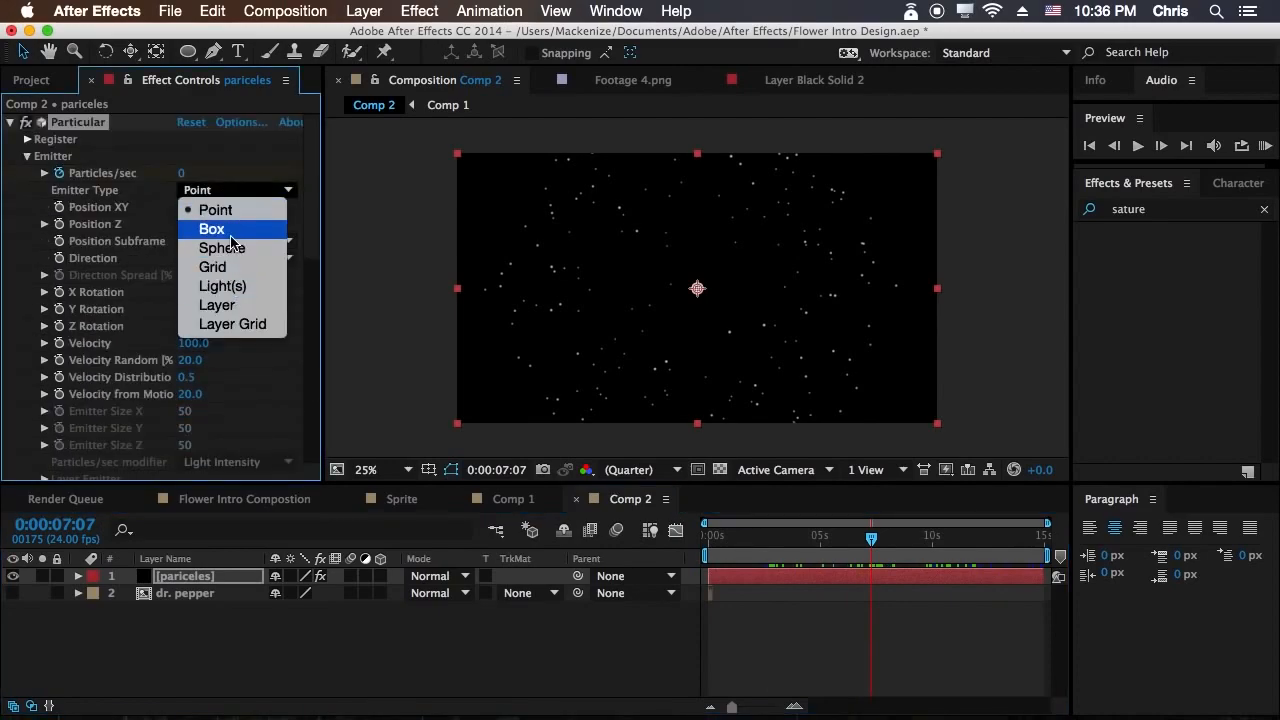
left_click(211, 229)
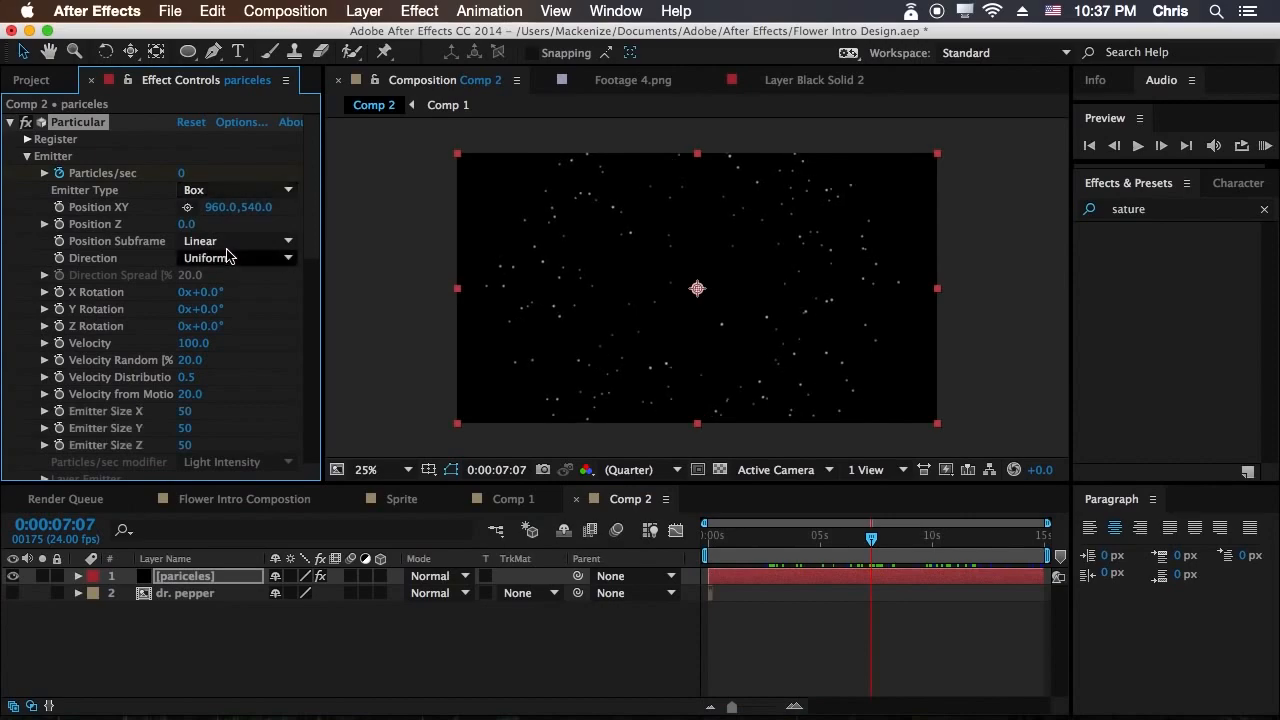
left_click(195, 343)
type("5")
key("Return")
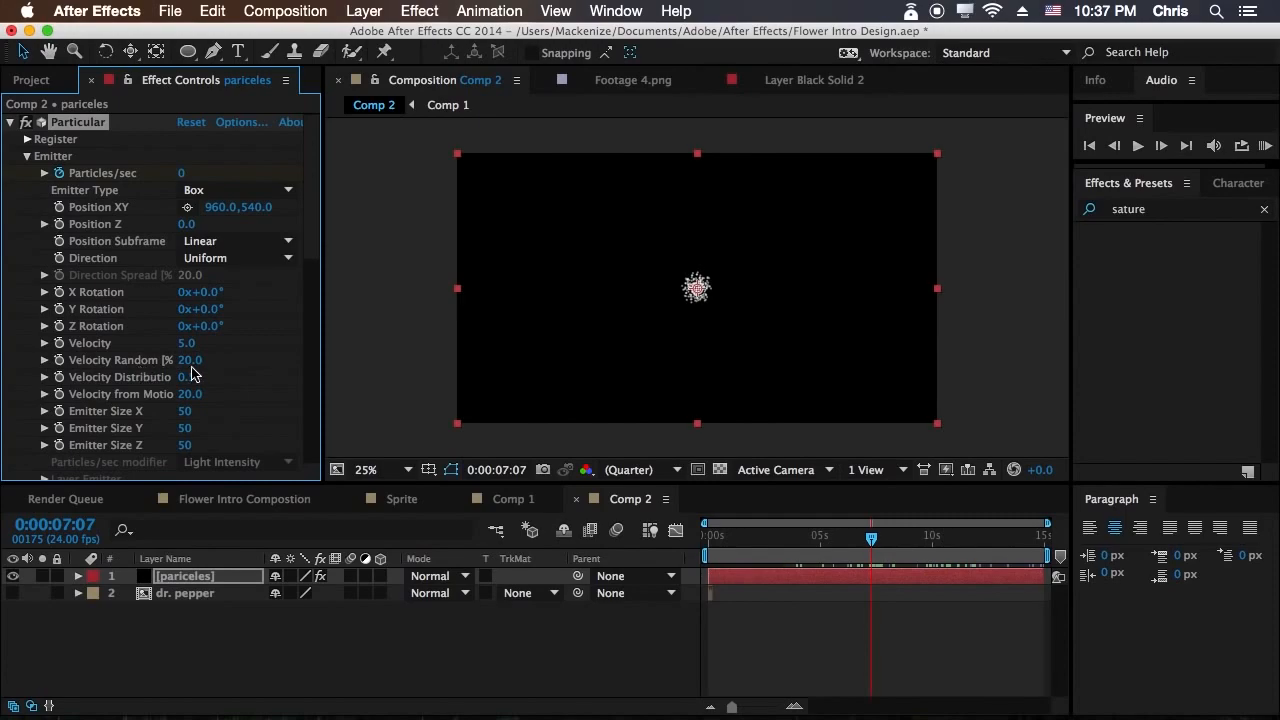
Set the emitter's Velocity Random and Velocity from Motion to 0 and scrub the timeline to check the motion.
left_click(189, 360)
key("Return")
left_click(189, 394)
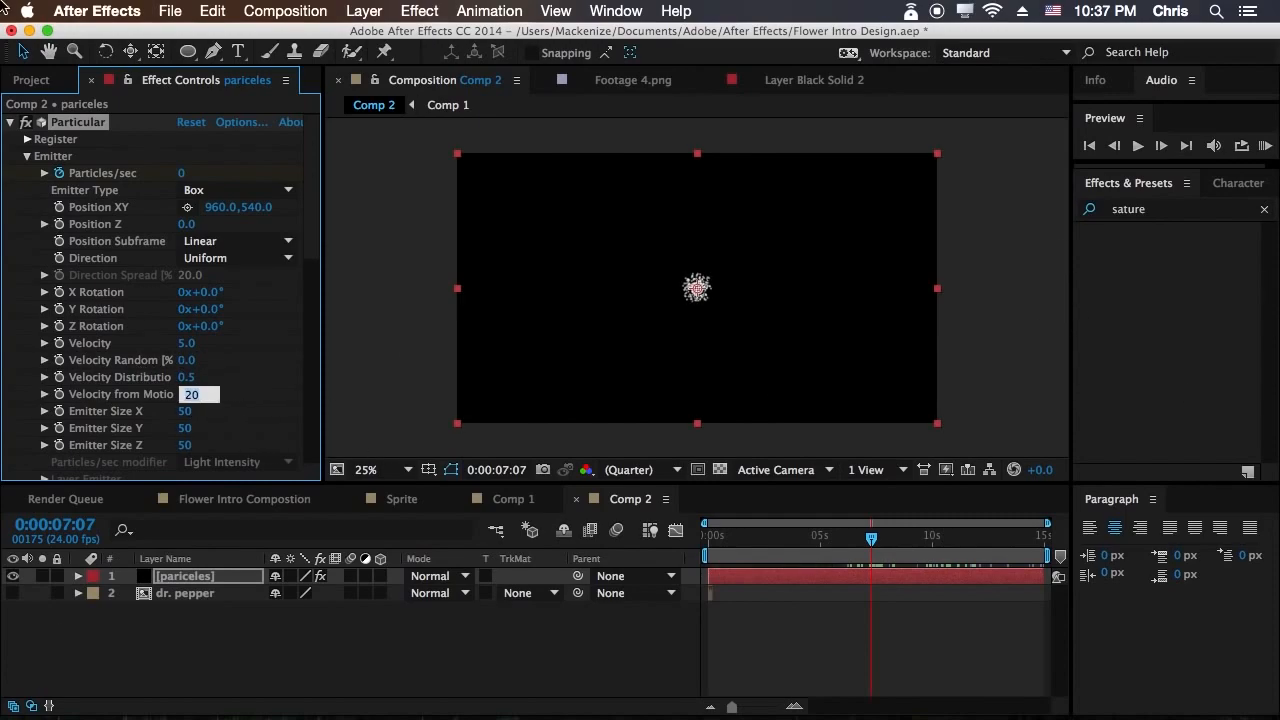
type("0")
key("Return")
left_click_drag(872, 555, 973, 640)
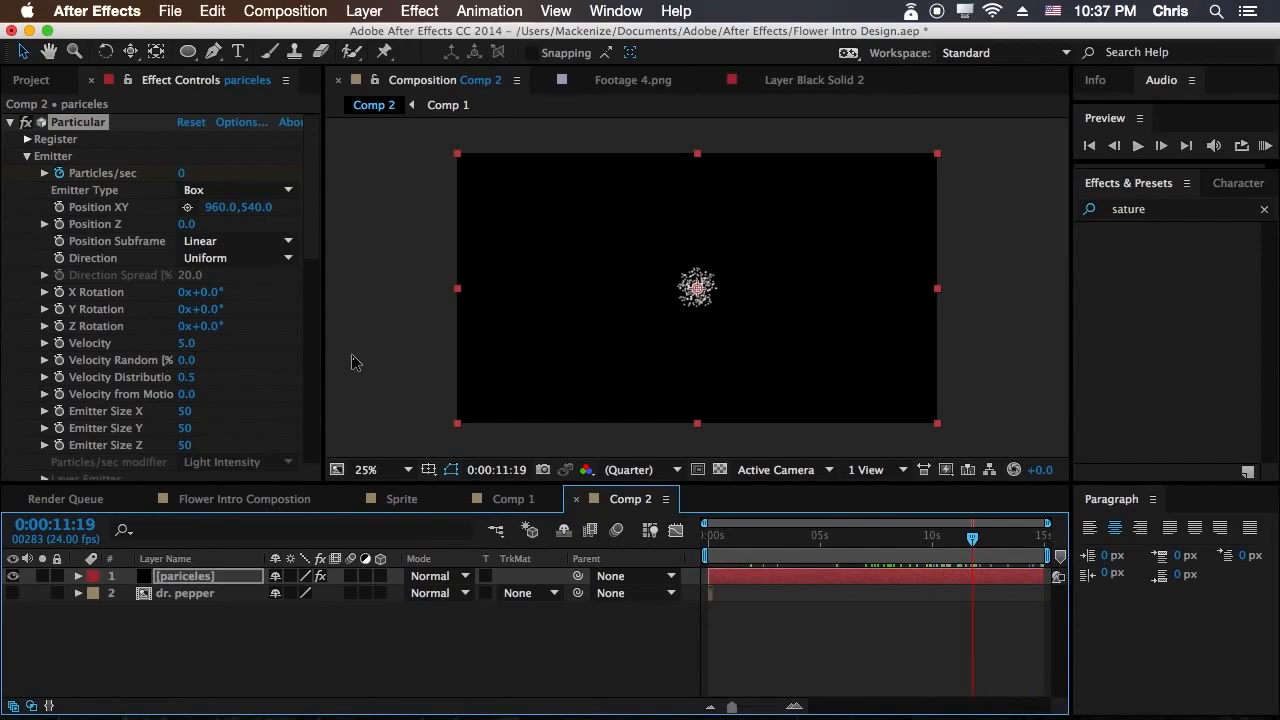
Enlarge the box emitter to an Emitter Size of 1962 in X, 1228 in Y and 1524 in Z.
left_click_drag(184, 411, 268, 402)
left_click_drag(190, 412, 703, 412)
left_click_drag(184, 428, 817, 425)
left_click_drag(979, 339, 1276, 328)
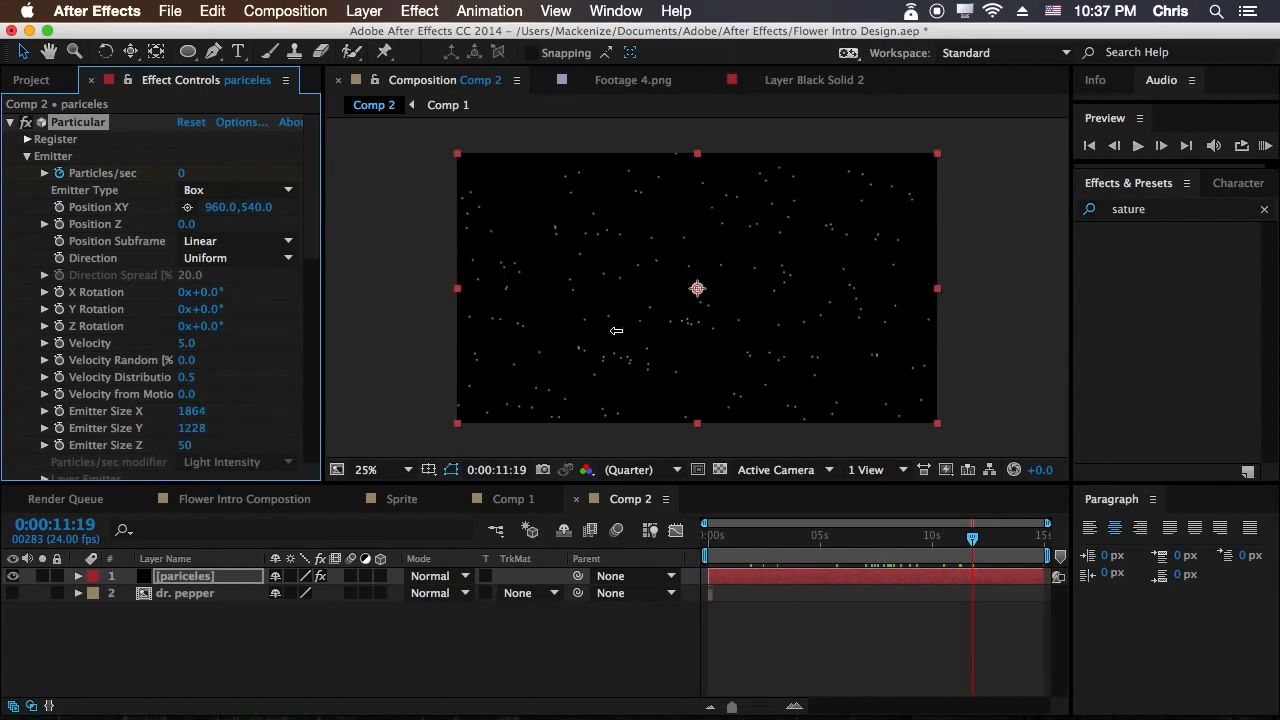
left_click_drag(194, 411, 294, 411)
left_click_drag(181, 447, 441, 459)
left_click_drag(193, 455, 420, 456)
left_click_drag(200, 450, 258, 446)
Scrub through the particle motion and move the work area start to about 1 second.
left_click(1031, 633)
left_click_drag(994, 537, 795, 574)
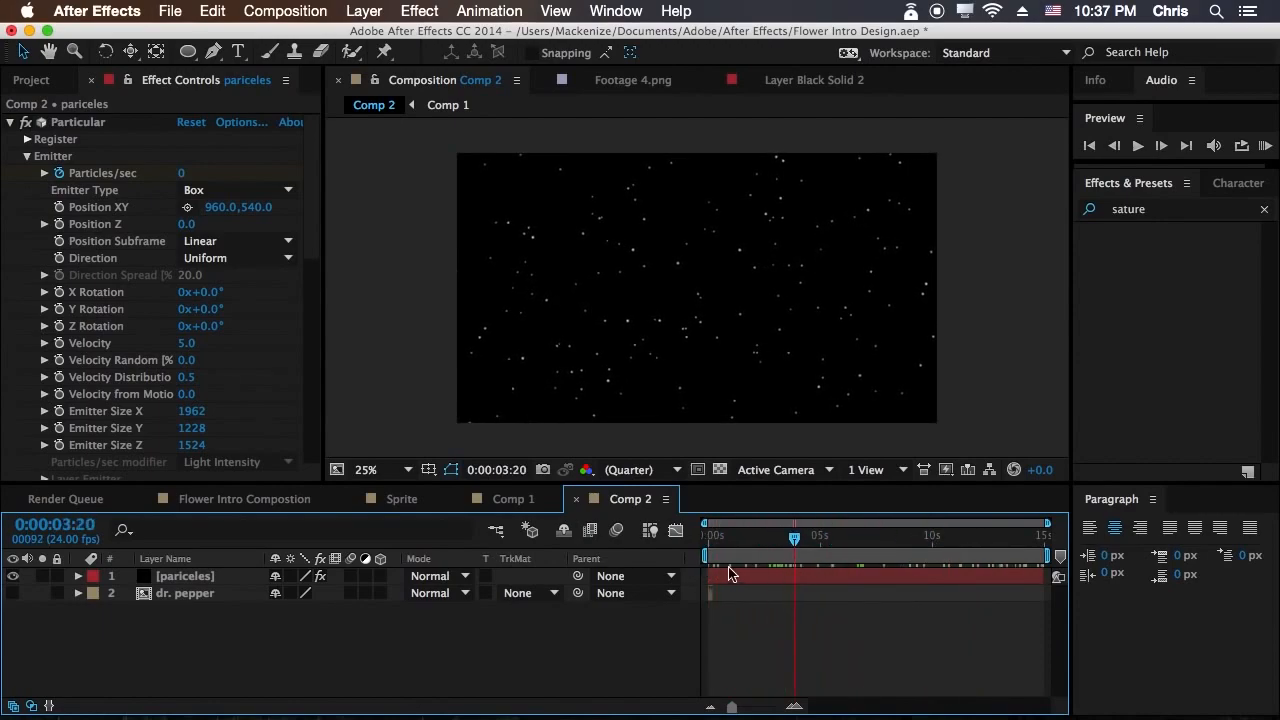
mouse_move(708, 561)
left_mouse_down()
mouse_move(818, 562)
mouse_move(717, 558)
mouse_move(777, 543)
left_mouse_up()
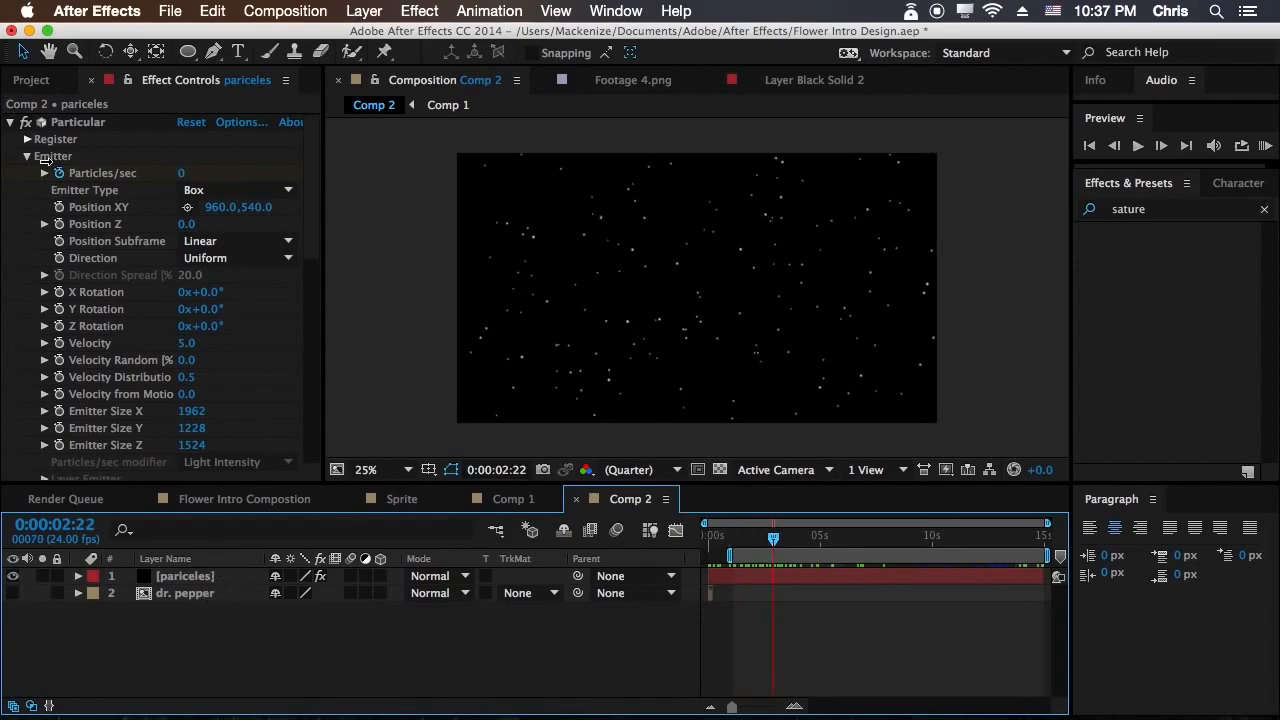
Change the Particle Type to Sprite in the Particular effect.
scroll(66, 266, "down", 8)
scroll(63, 265, "down", 3)
left_click(242, 180)
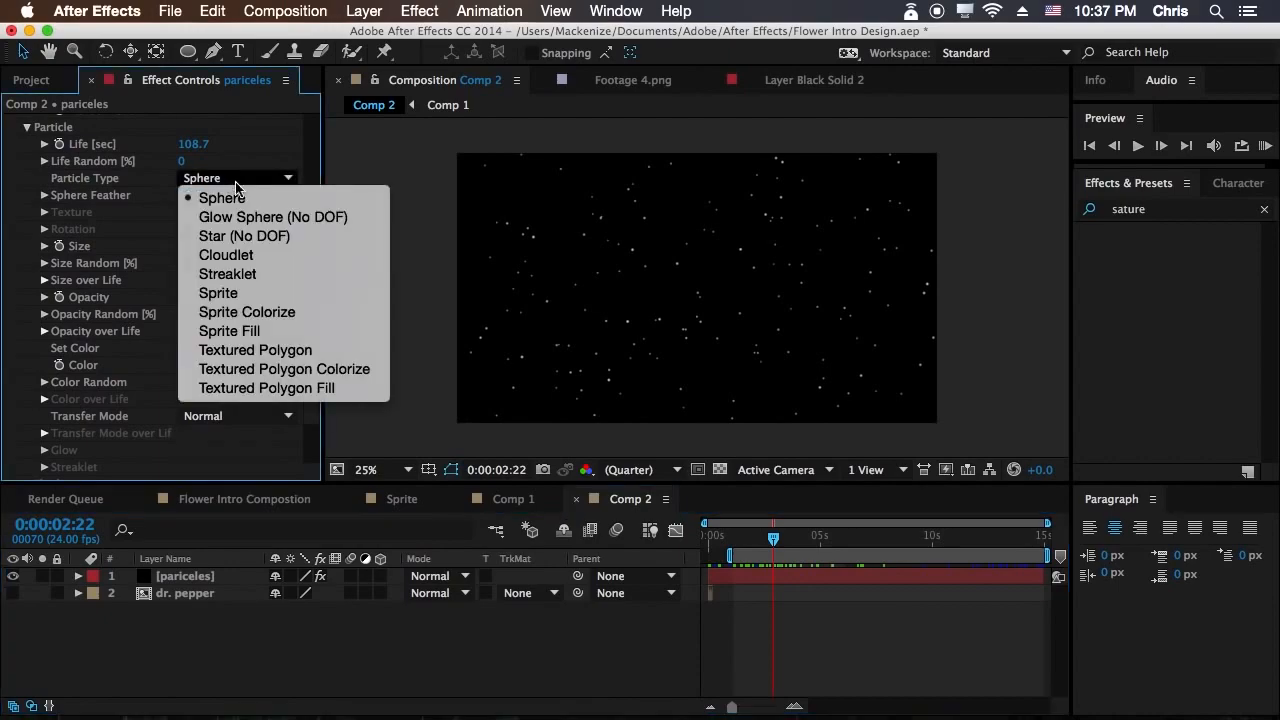
left_click(222, 293)
Assign the dr. pepper layer as the sprite particles' texture and accept the layer size warning.
left_click(45, 213)
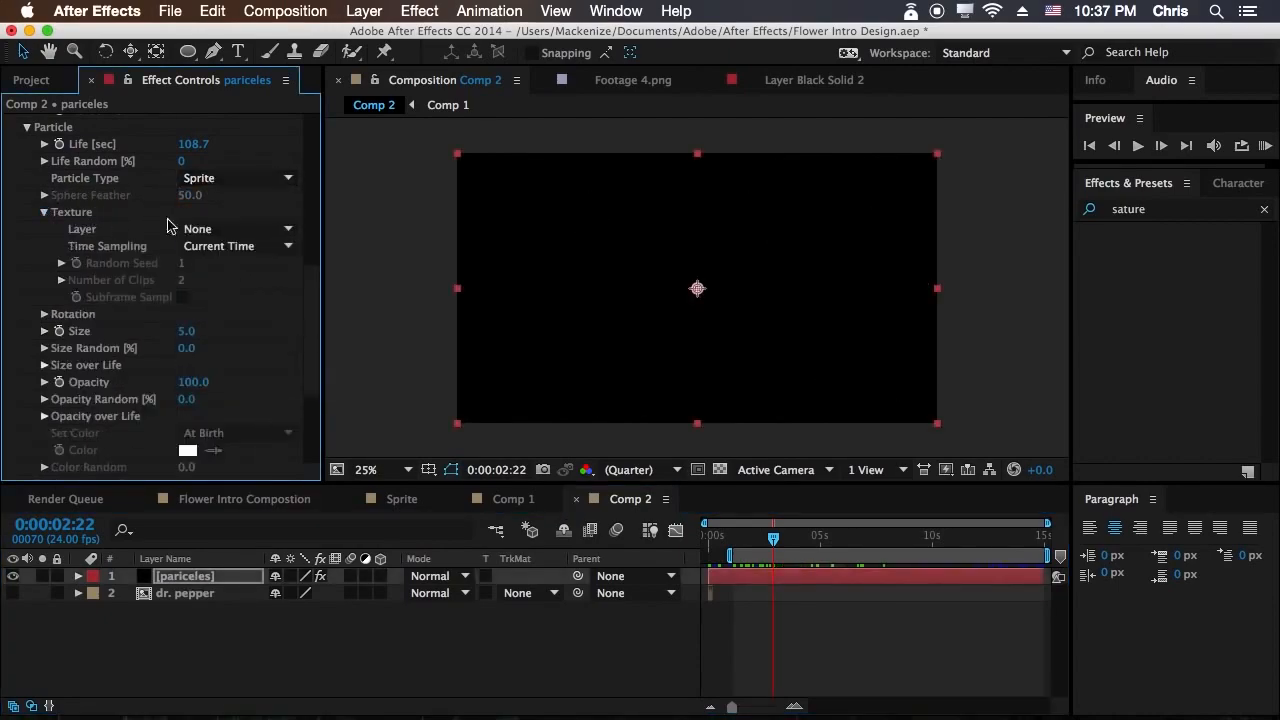
left_click(222, 230)
left_click(228, 314)
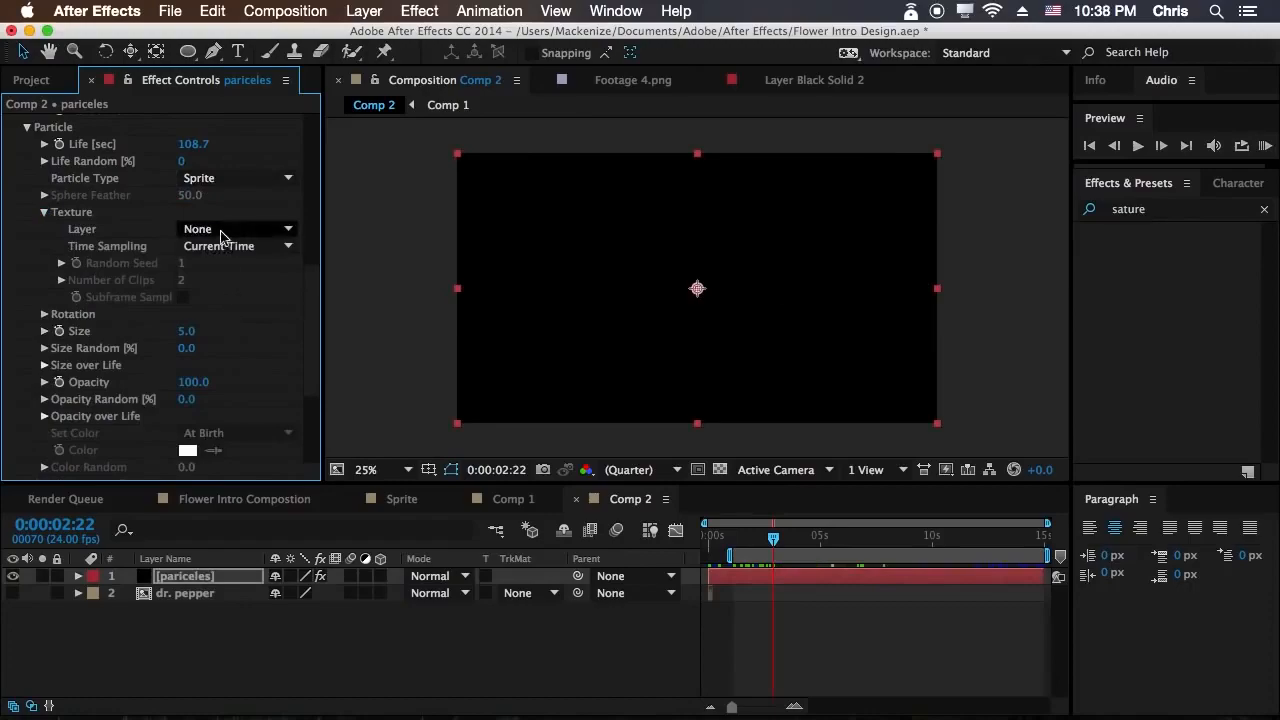
left_click(222, 230)
left_click(236, 292)
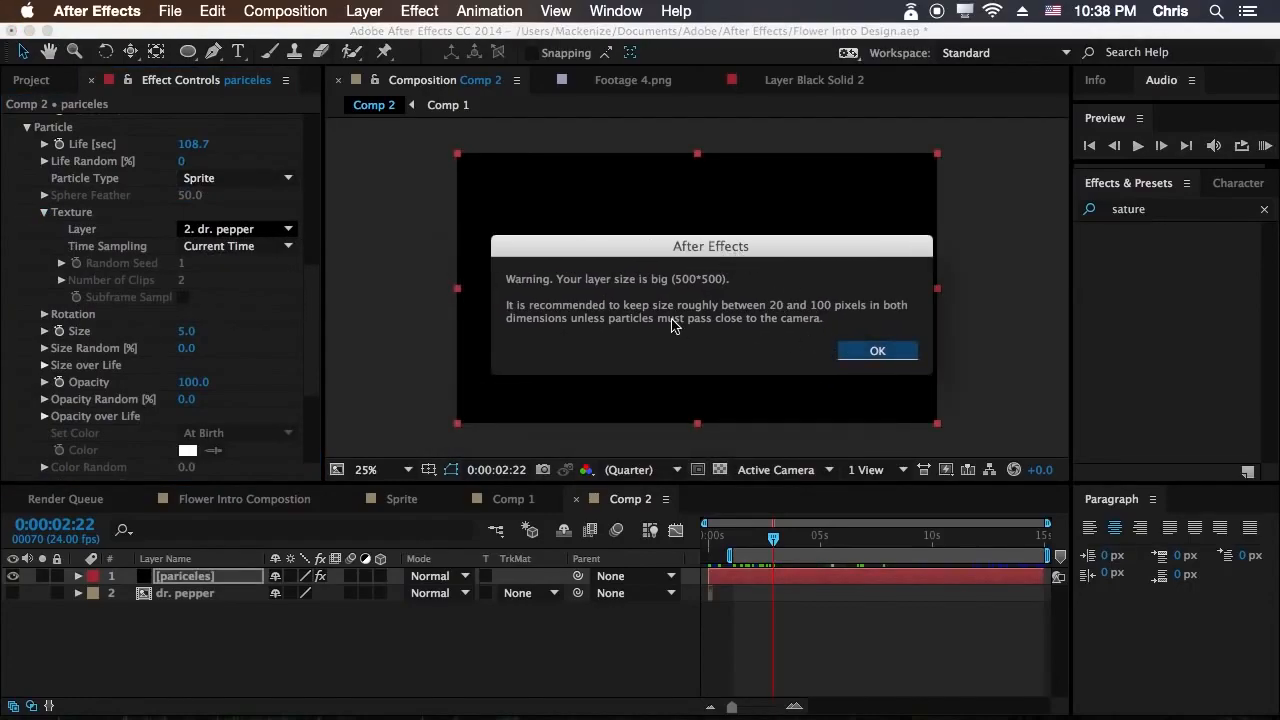
left_click(889, 353)
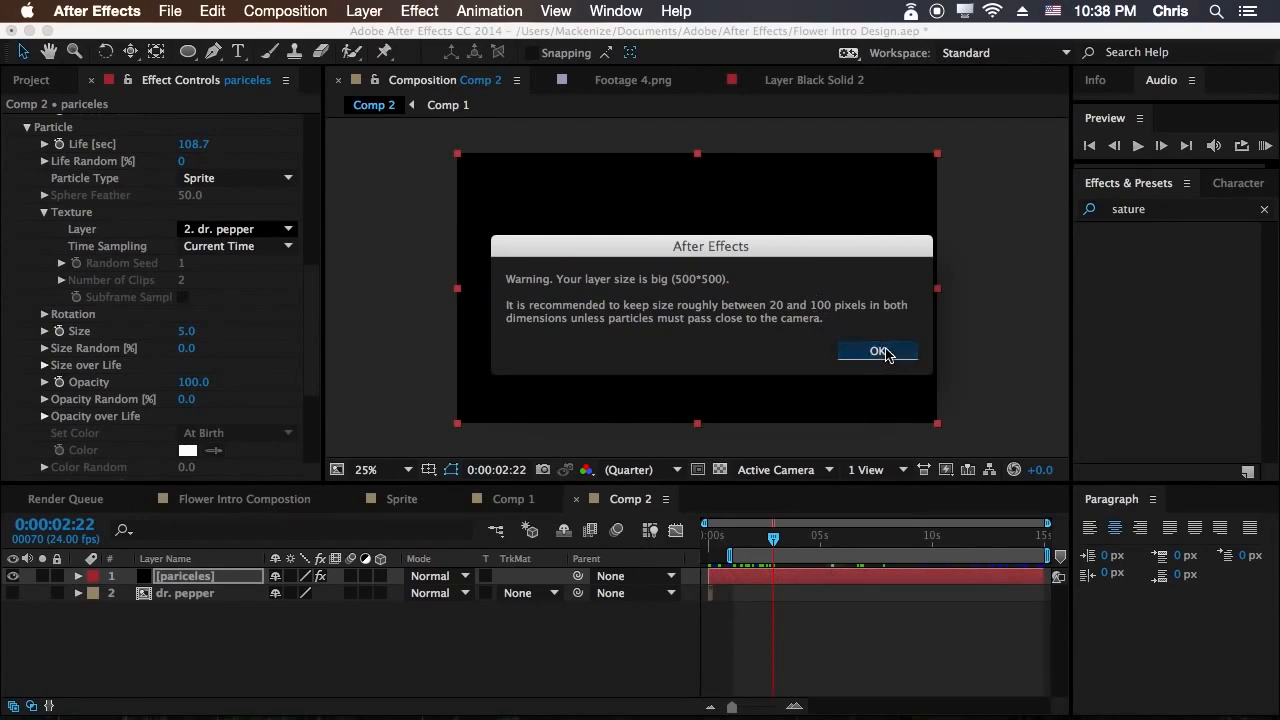
left_click(885, 353)
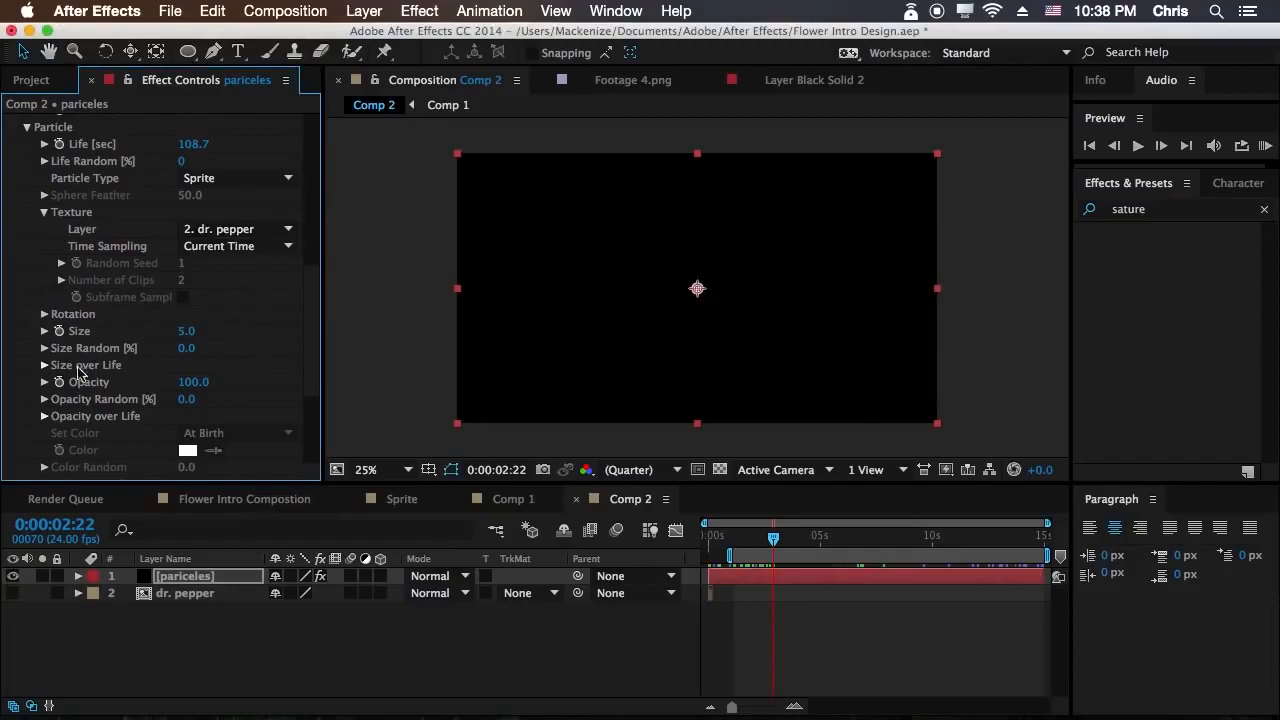
Set the sprite texture's Time Sampling to Random - Still Frame and check the particles at about 2.5 seconds.
mouse_move(800, 543)
left_mouse_down()
mouse_move(877, 541)
mouse_move(800, 541)
left_mouse_up()
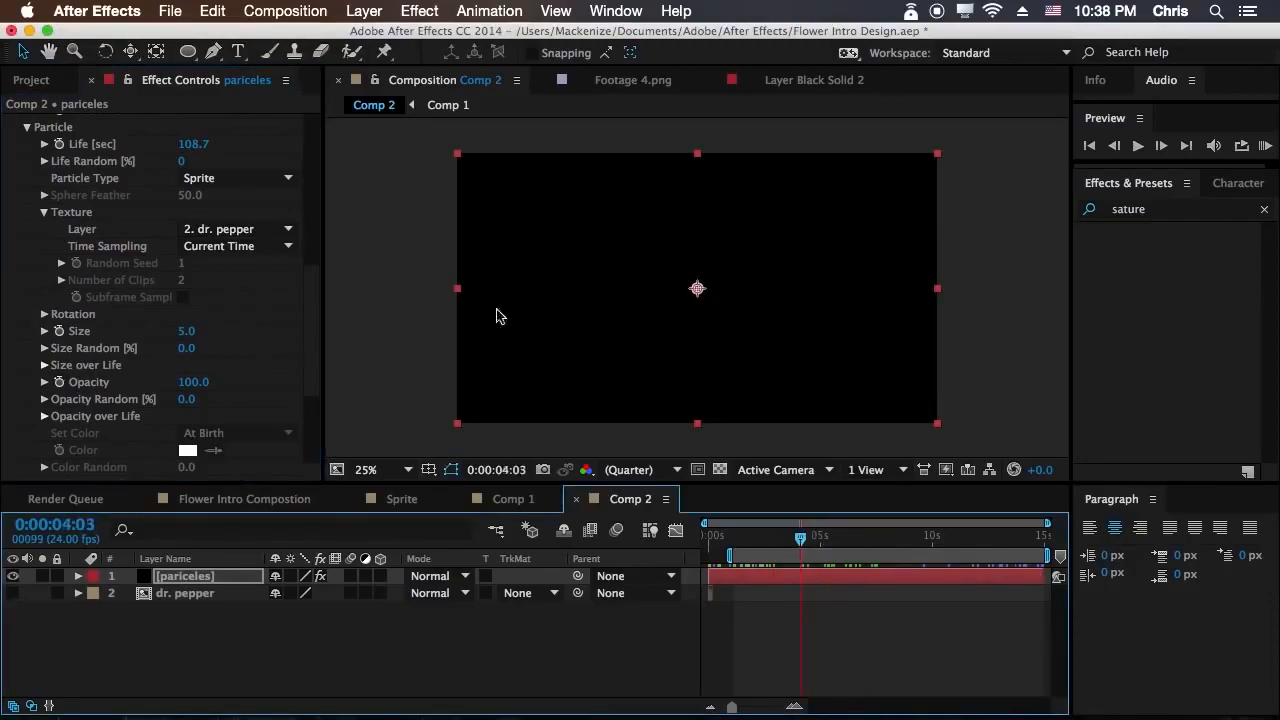
left_click(230, 246)
left_click(318, 345)
left_click_drag(848, 539, 768, 545)
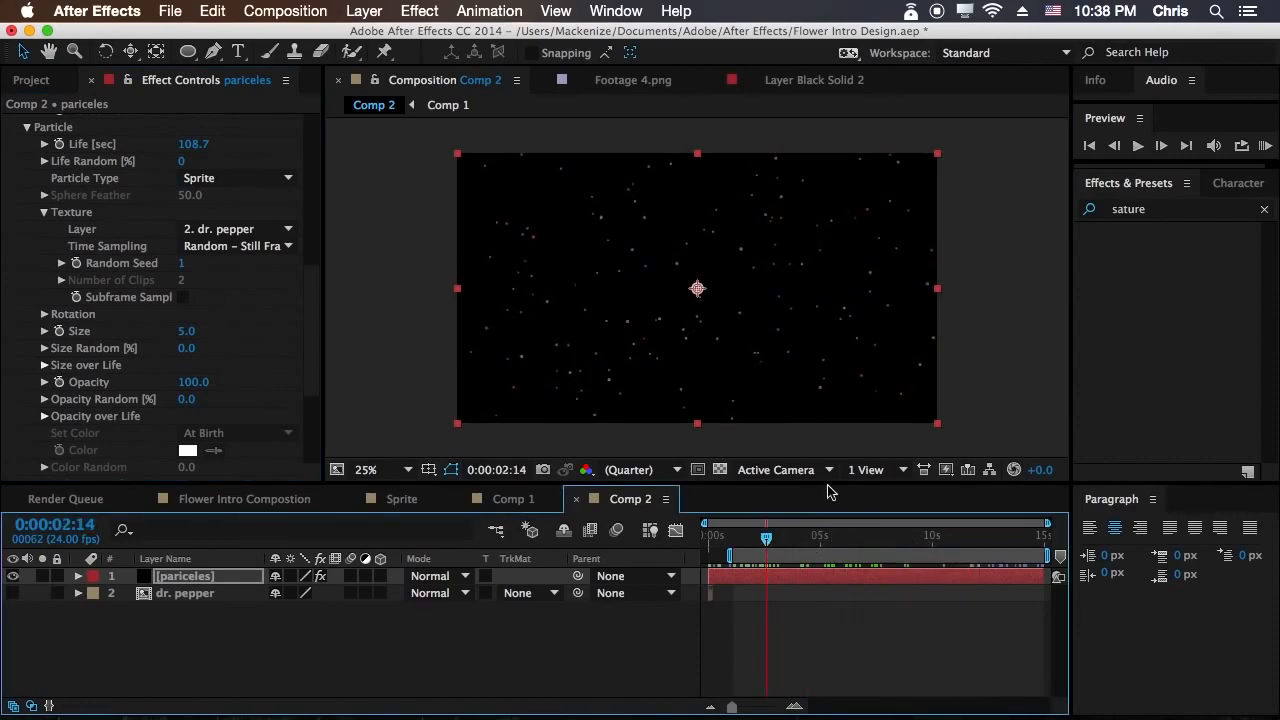
key("period")
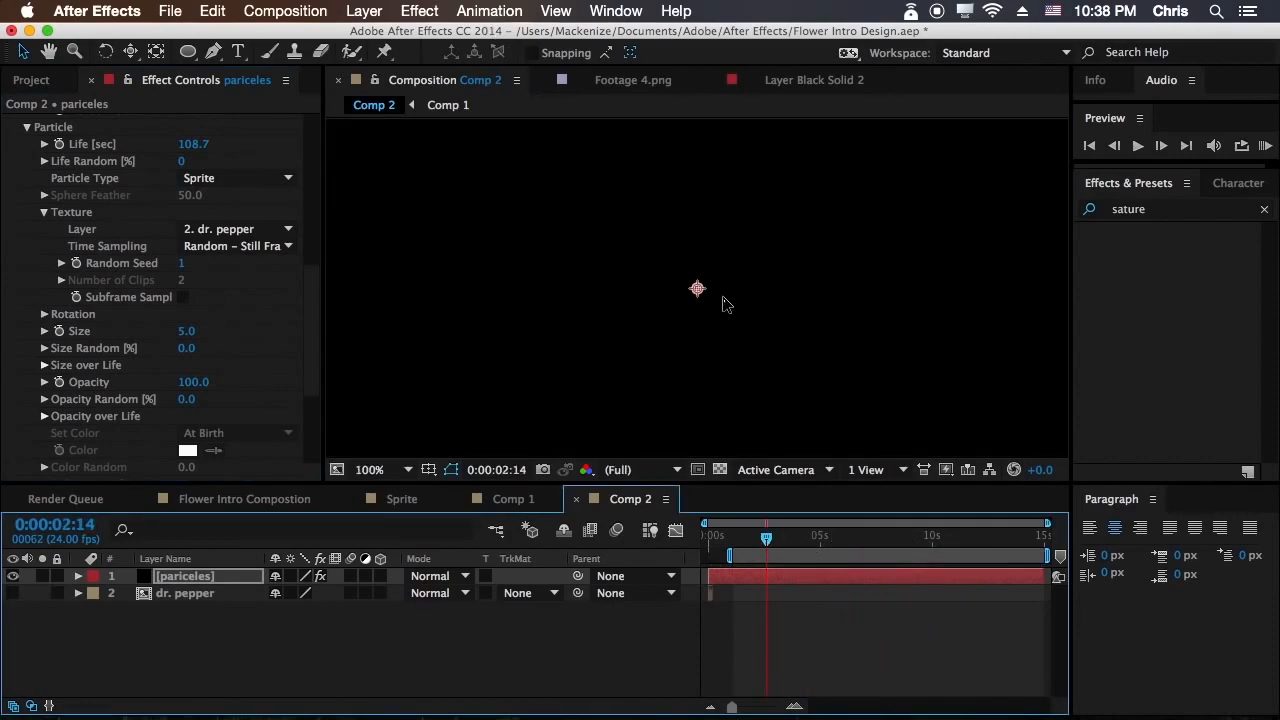
key("comma")
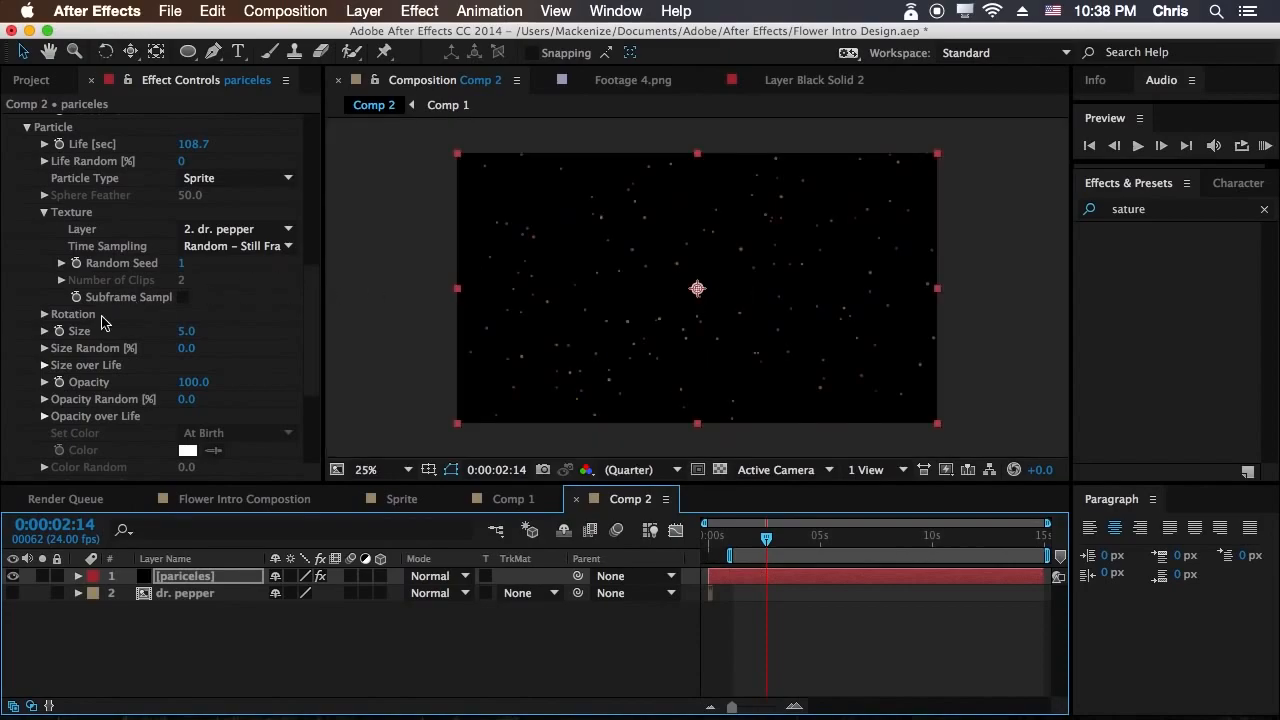
Enlarge the sprite particles to a Size of 205 and scrub the animation to about 11 seconds.
left_click_drag(183, 339, 1275, 352)
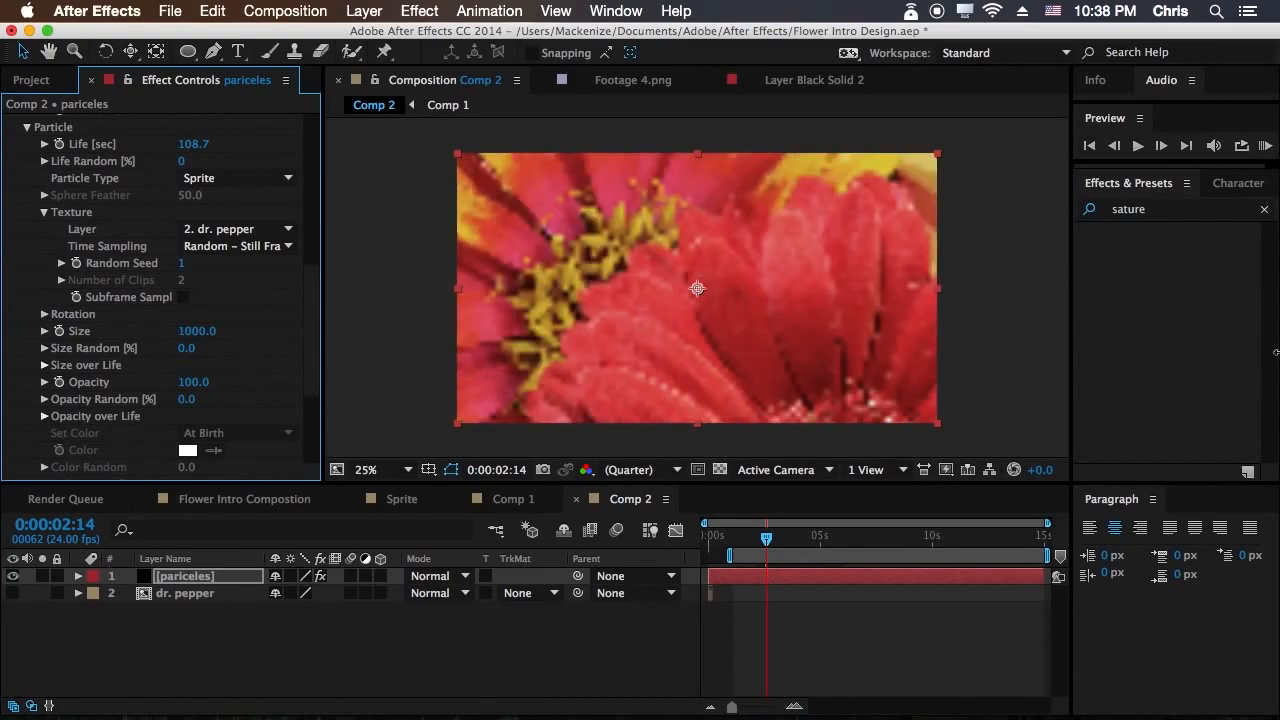
left_click_drag(1011, 370, 854, 372)
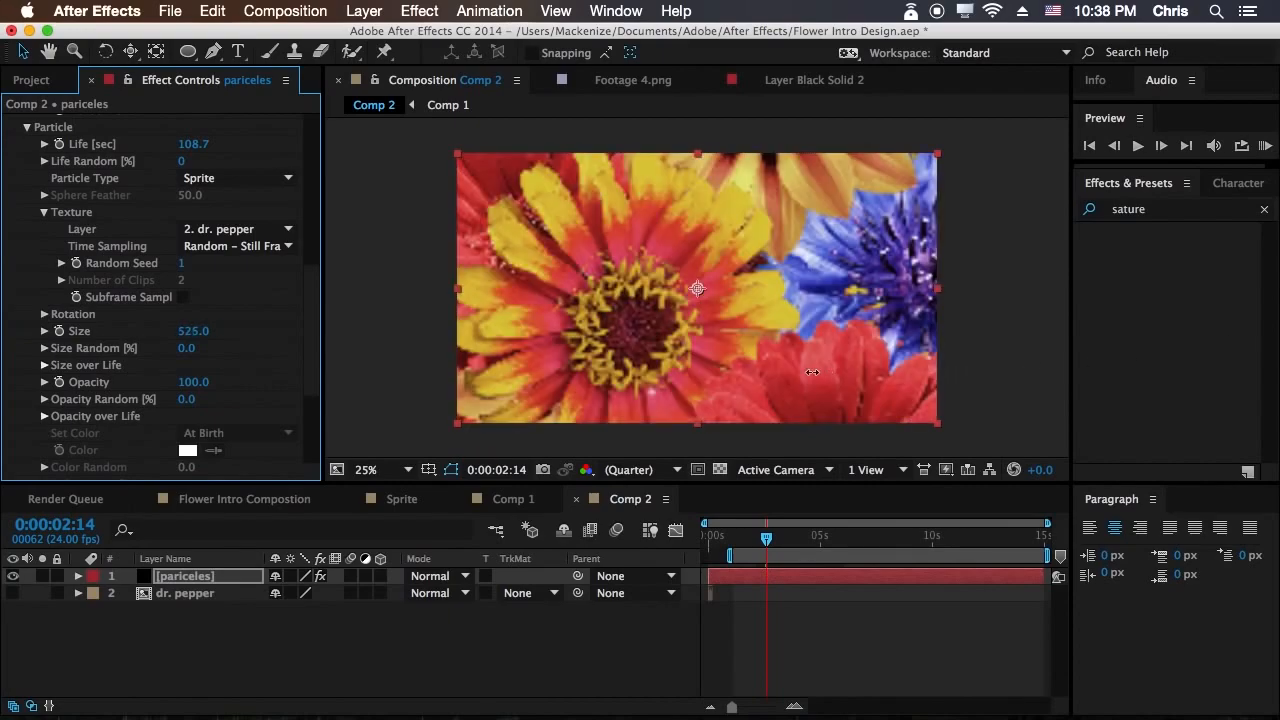
left_click_drag(494, 381, 284, 413)
left_click(790, 550)
left_click_drag(771, 541, 960, 542)
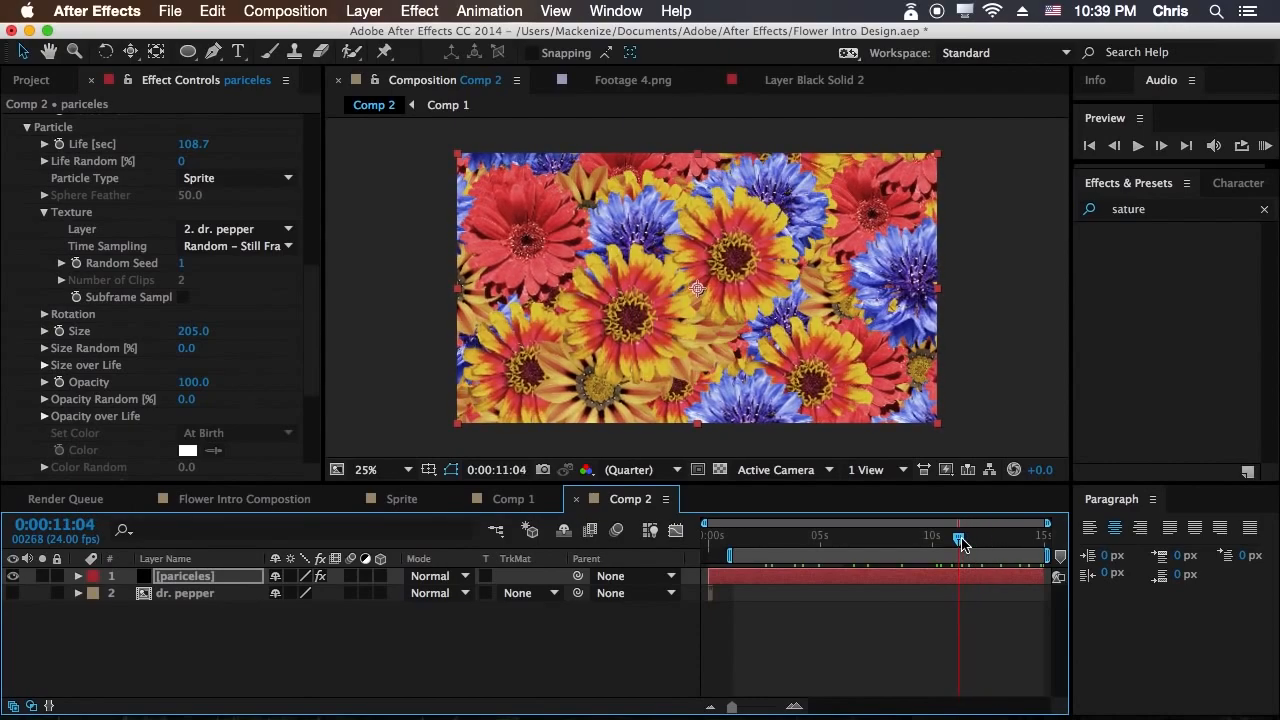
Set the emitter's Velocity to 0 and scrub back to about 7 seconds to check the flowers.
scroll(60, 193, "up", 10)
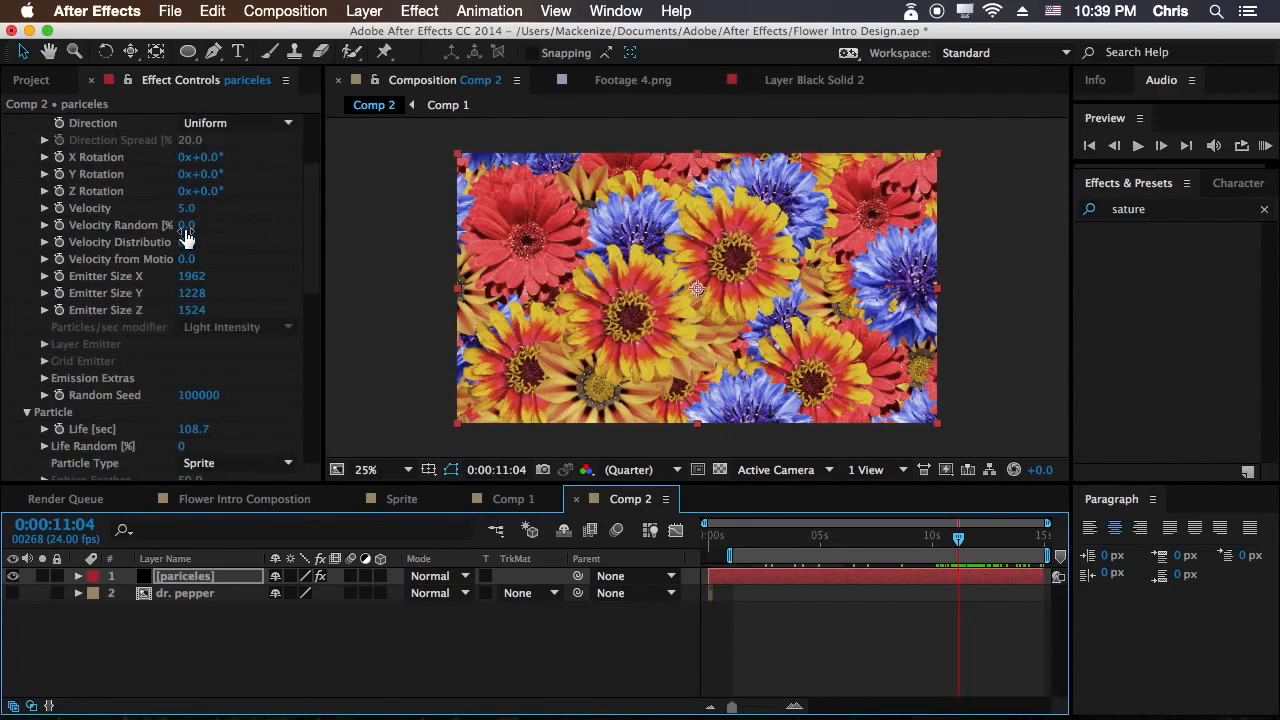
left_click(45, 208)
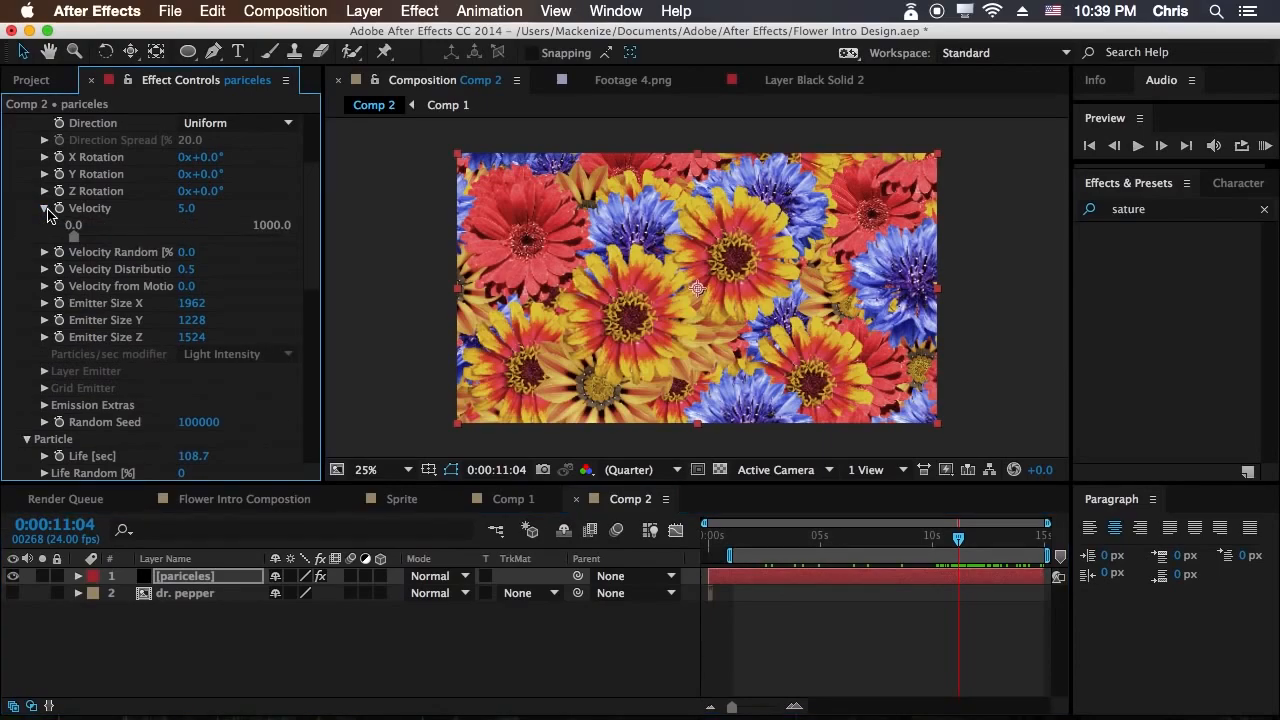
left_click(188, 209)
key("Return")
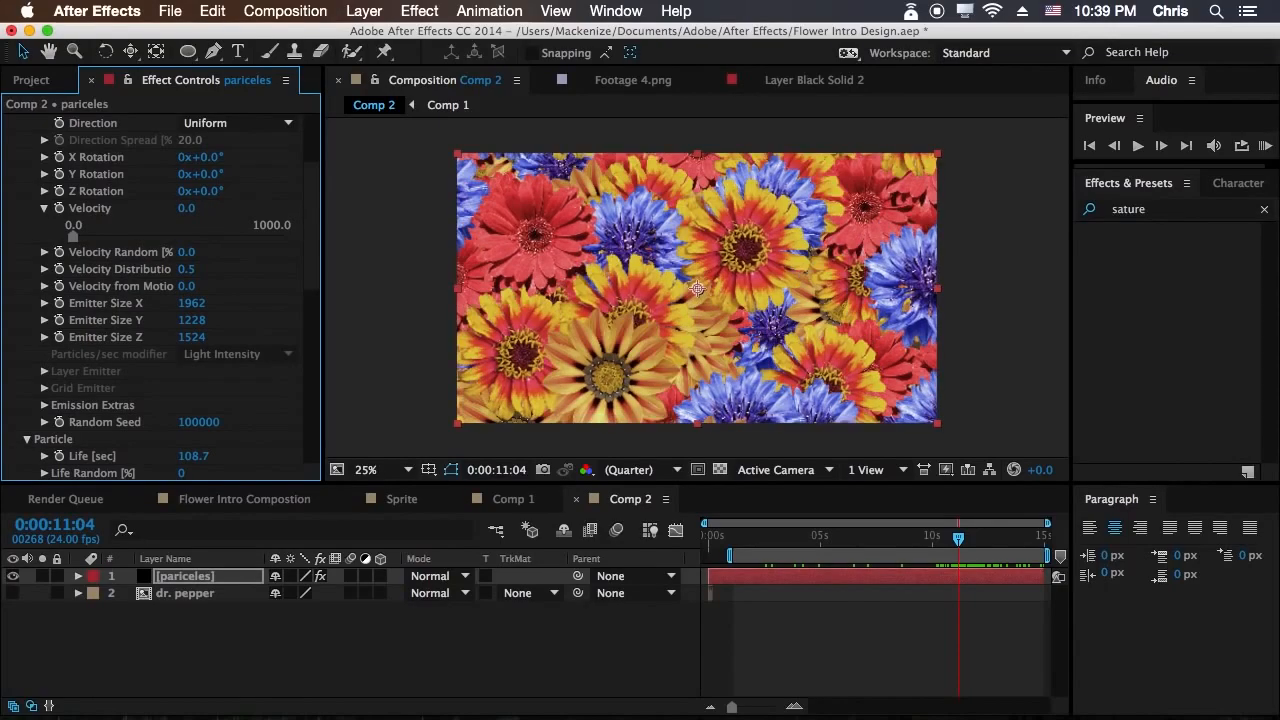
left_click_drag(958, 540, 866, 538)
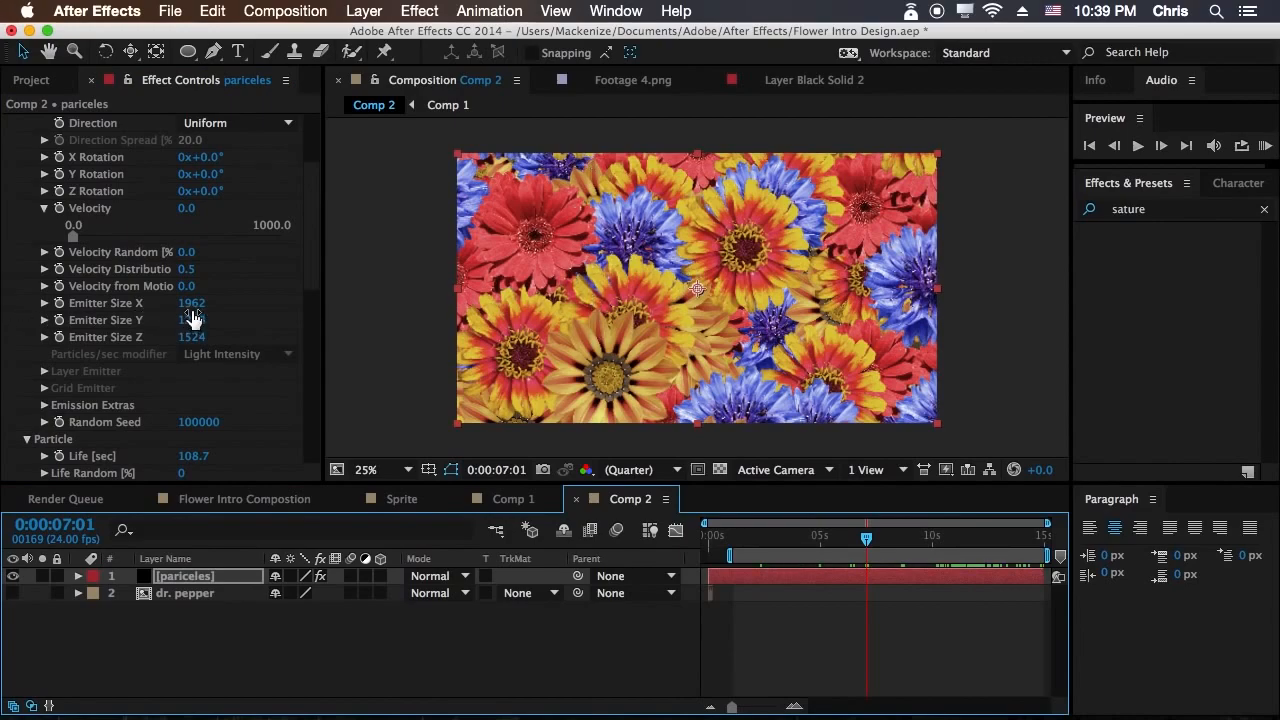
Start keyframing Emitter Size X and Y near 1 second, and increase Emitter Size X at the composition's last frame.
left_click_drag(753, 538, 737, 538)
left_click(58, 306)
left_click(58, 320)
left_click_drag(964, 543, 1179, 544)
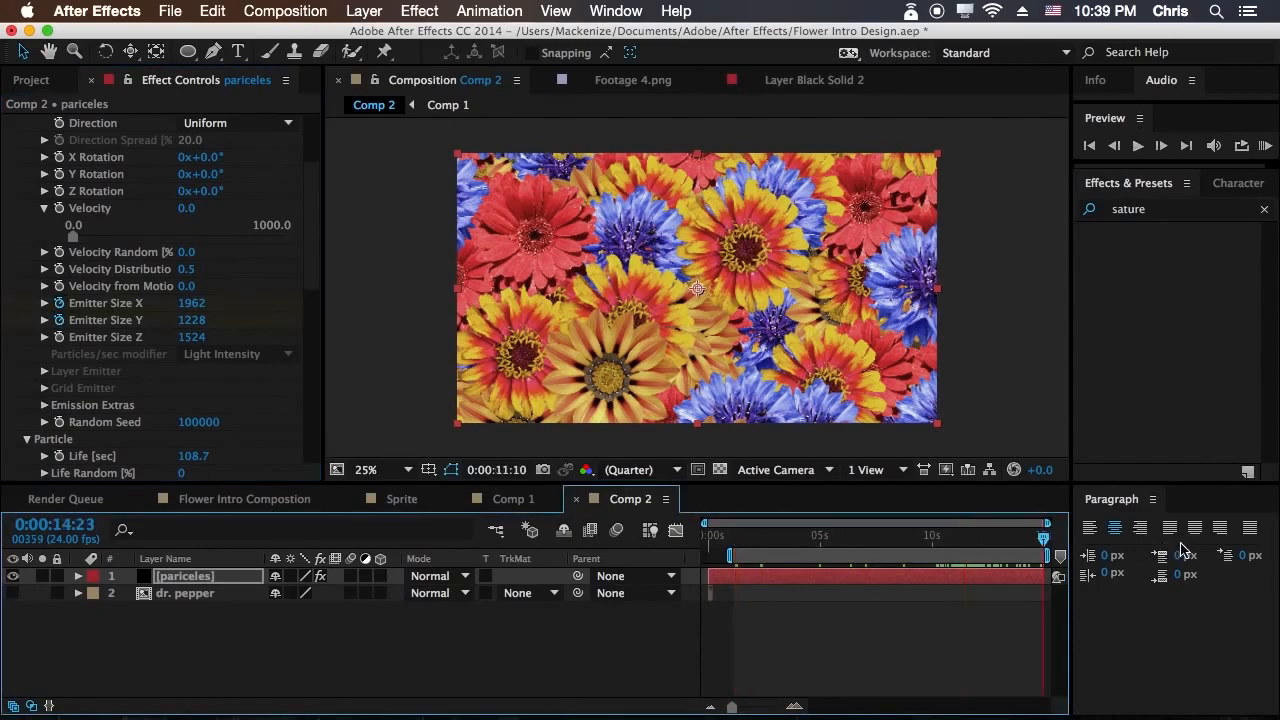
left_click_drag(210, 303, 234, 303)
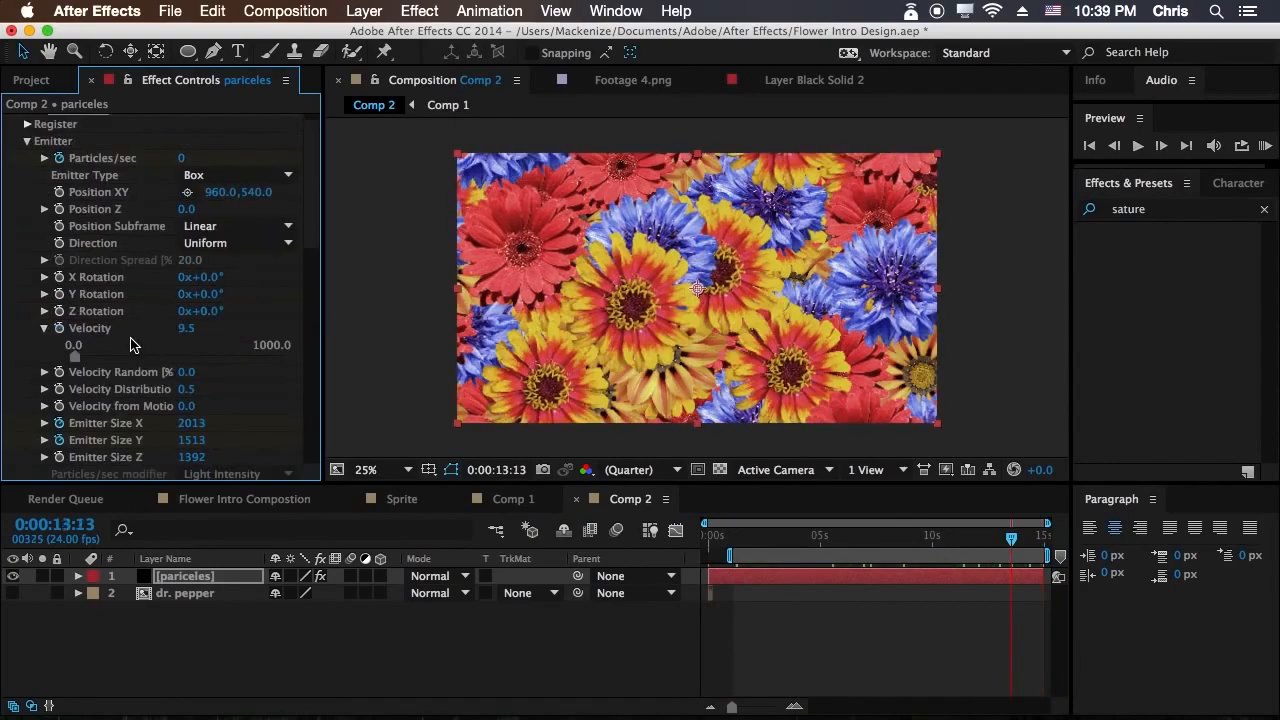
Scrub through the flower motion, collapse the Emitter and Particle settings, and inspect the Visibility settings.
scroll(131, 346, "down", 10)
left_click(850, 544)
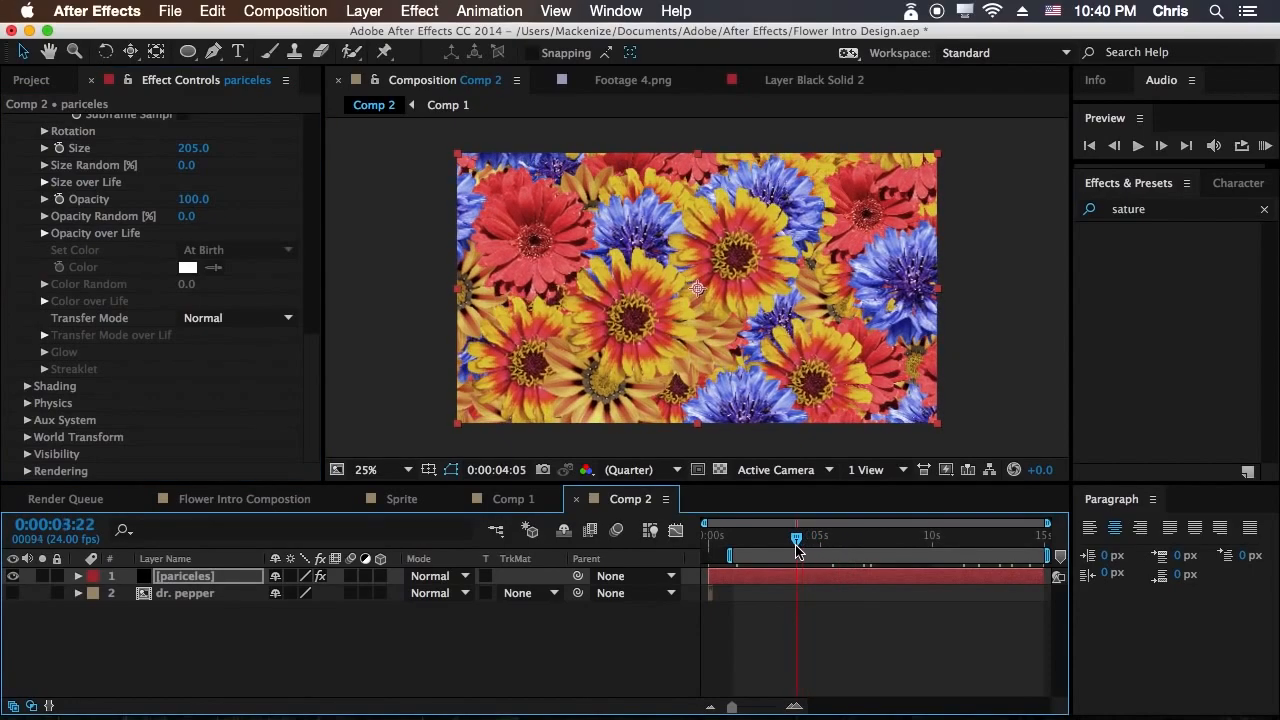
left_click(28, 157)
left_click(27, 173)
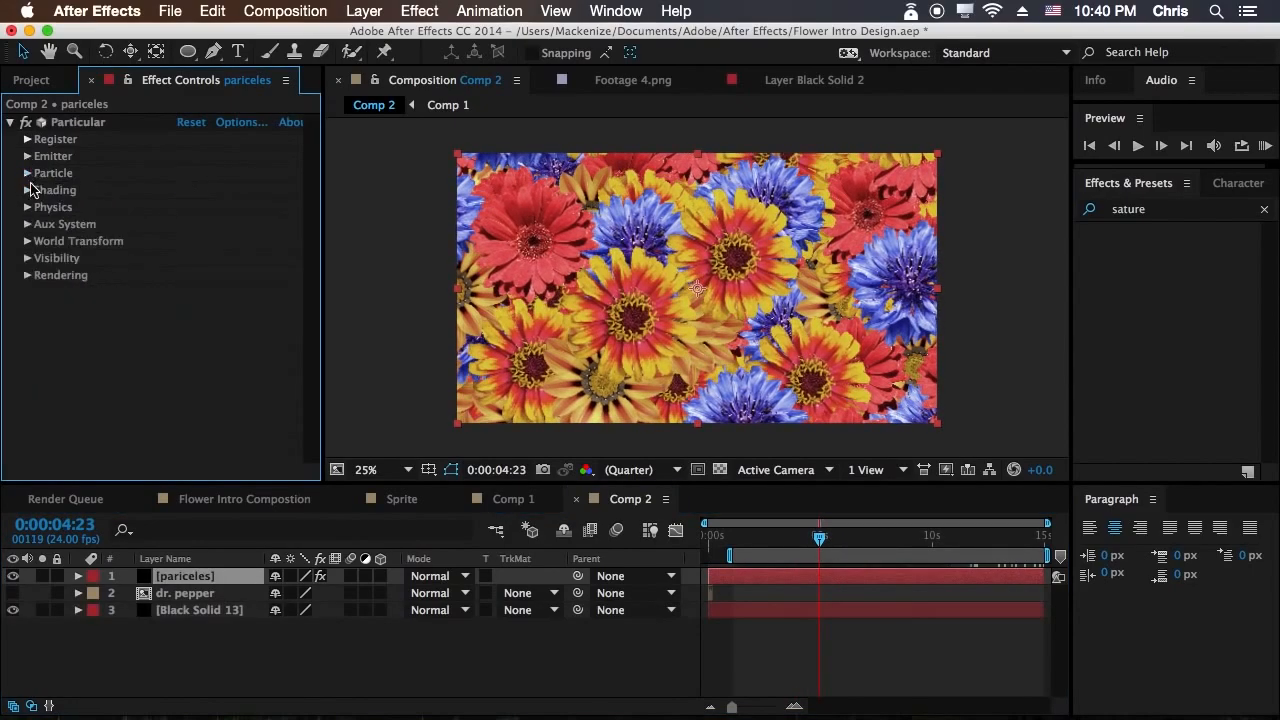
left_click(27, 258)
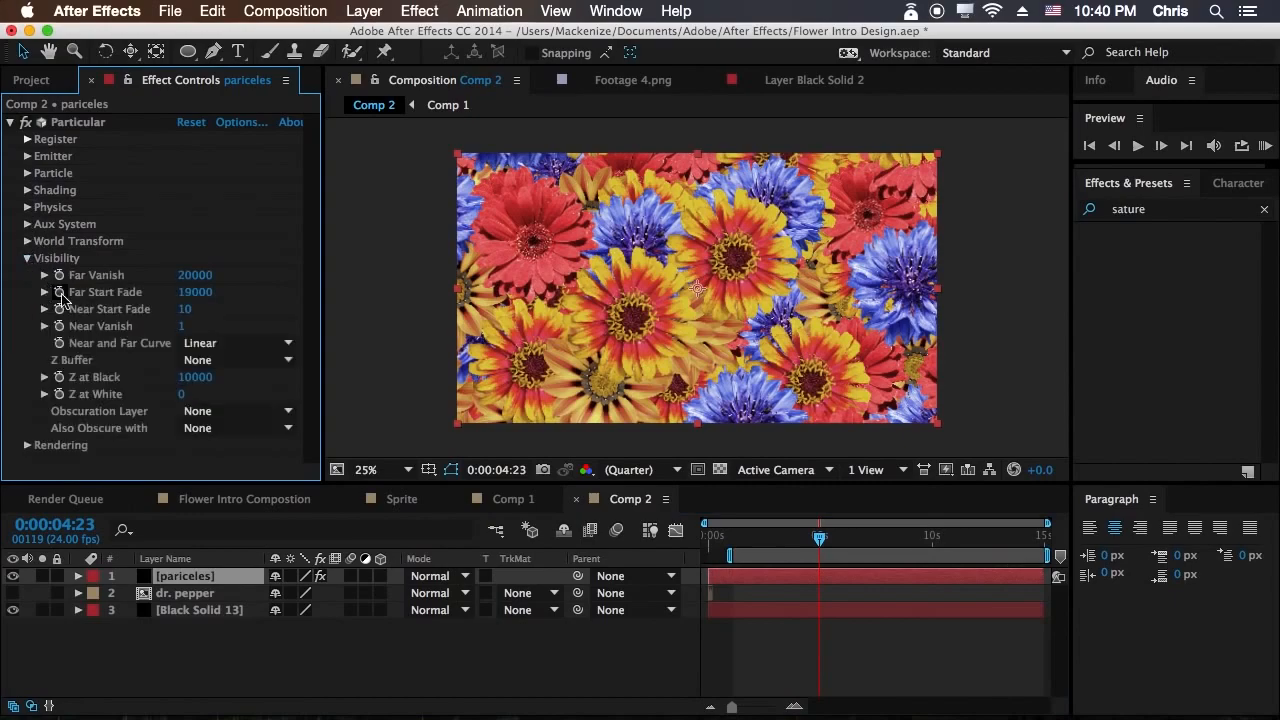
left_click(27, 258)
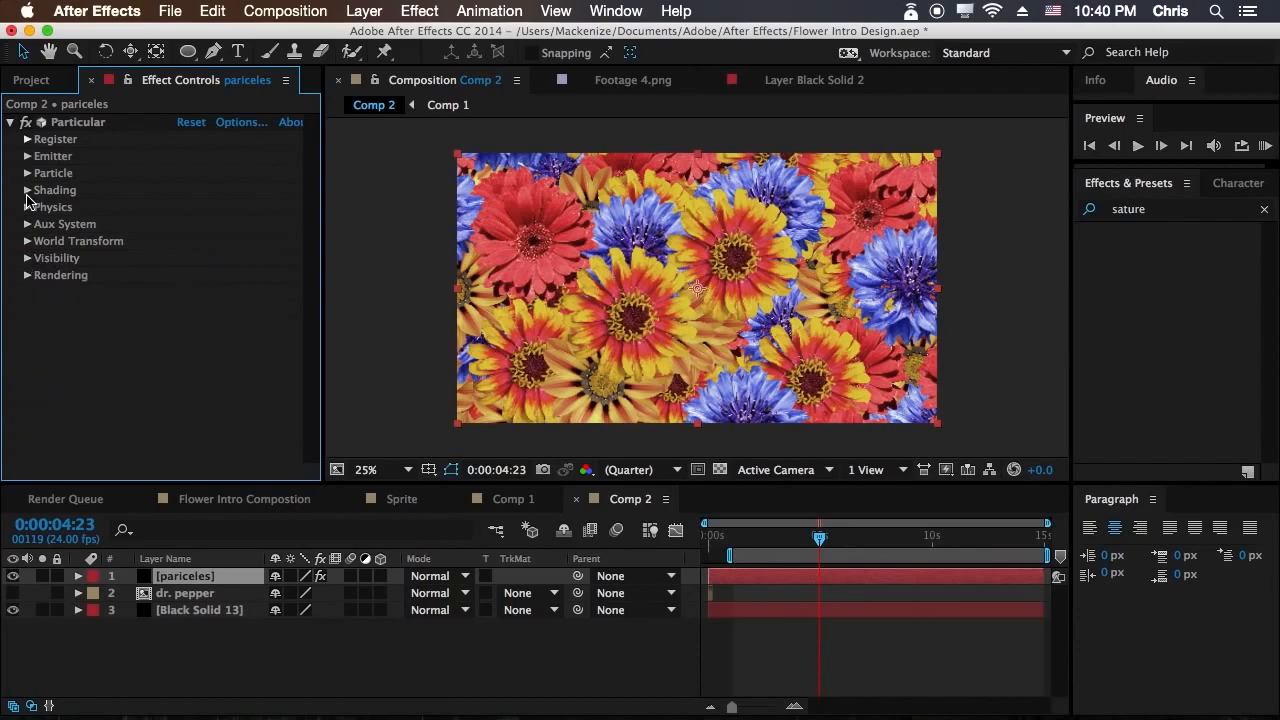
Turn Shading on for the Particular effect, keeping Light Falloff at Natural (Lux).
left_click(27, 190)
left_click(192, 207)
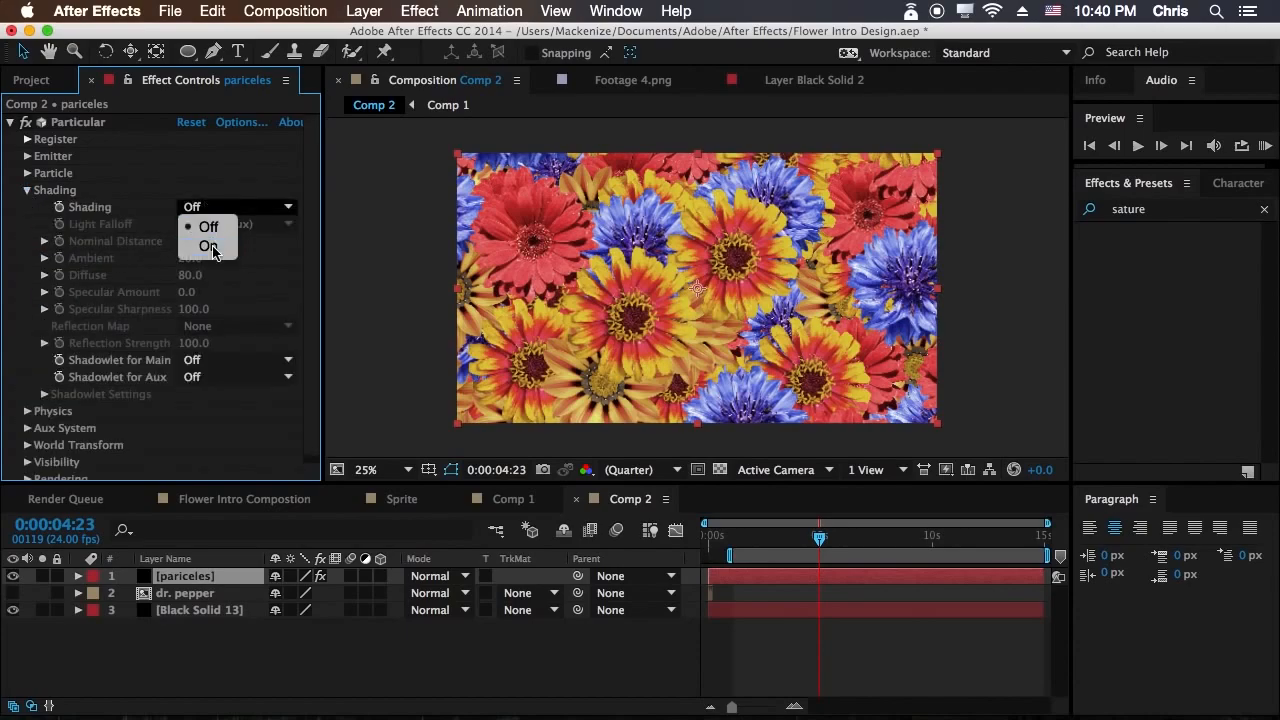
left_click(205, 243)
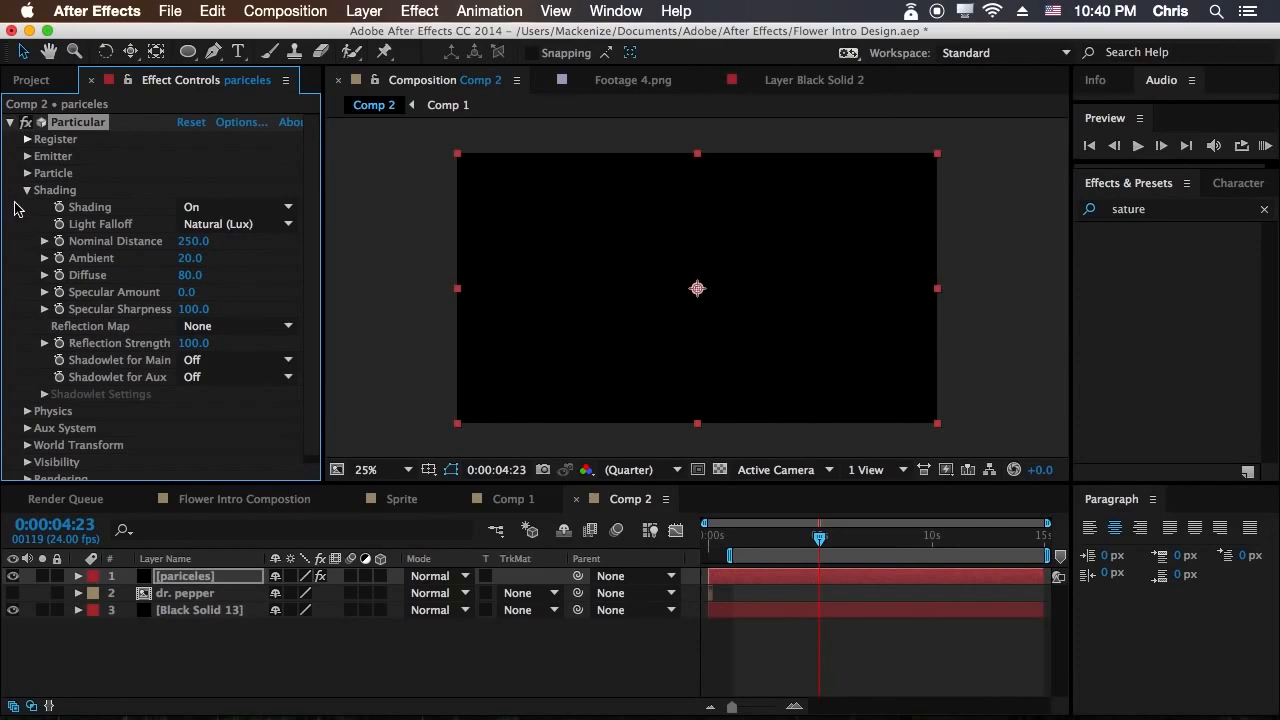
left_click(225, 224)
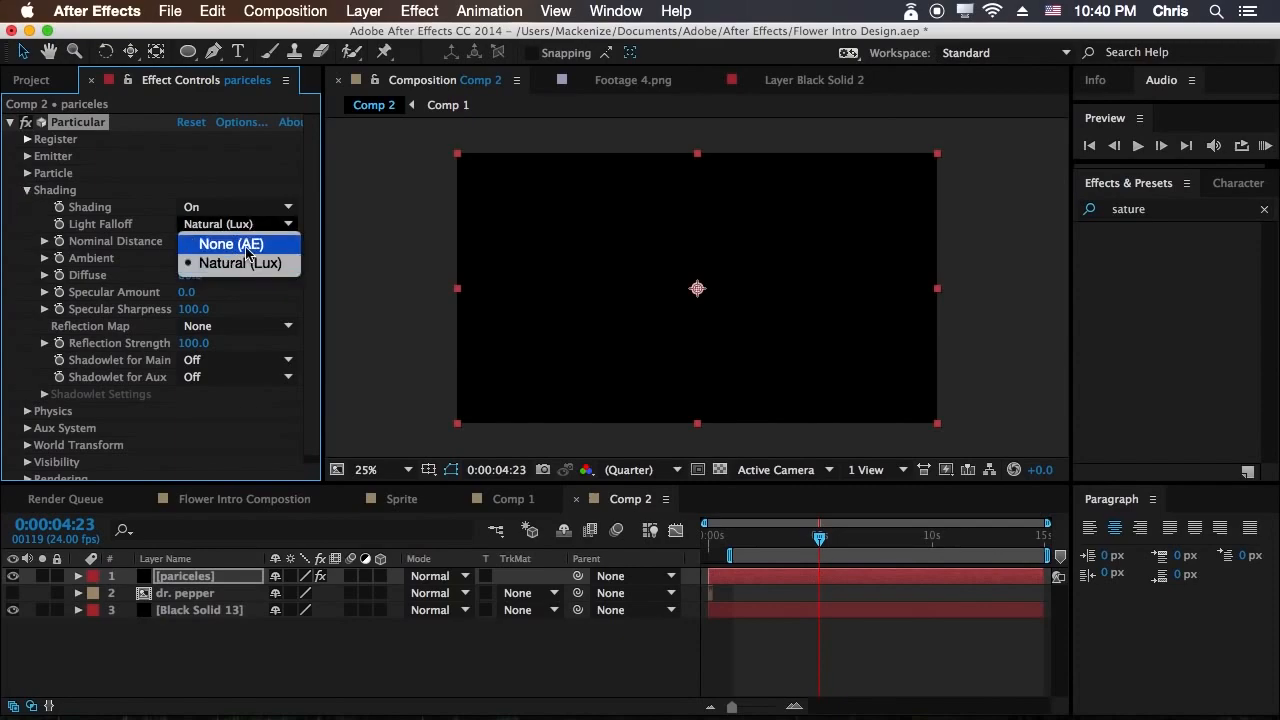
left_click(252, 312)
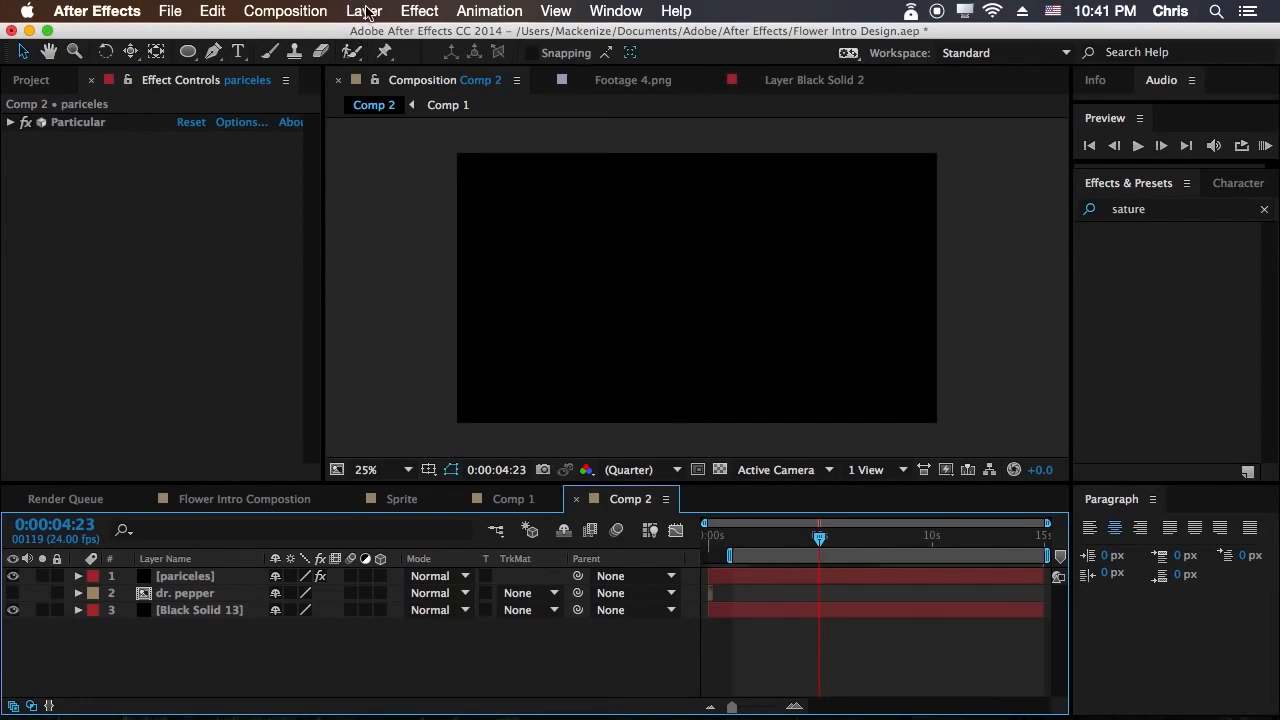
Add a point light with orange color FF8900 and 222% intensity to the composition.
left_click(365, 12)
mouse_move(371, 37)
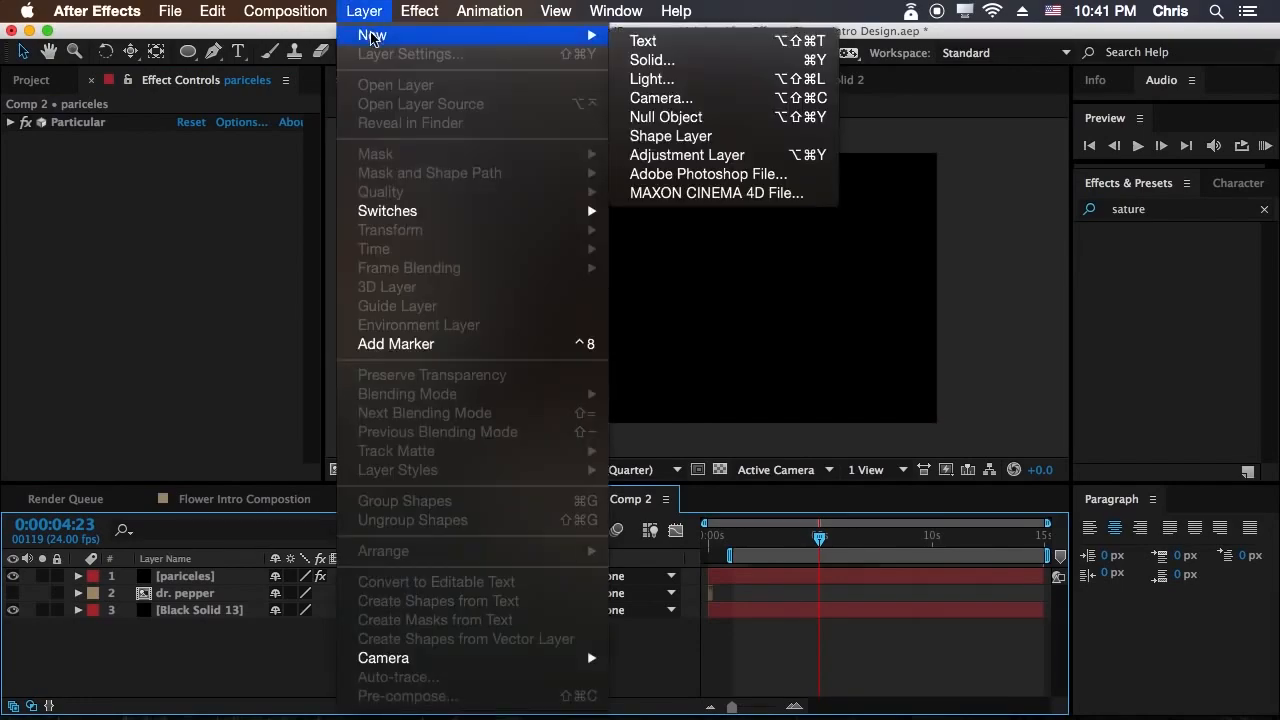
left_click(665, 75)
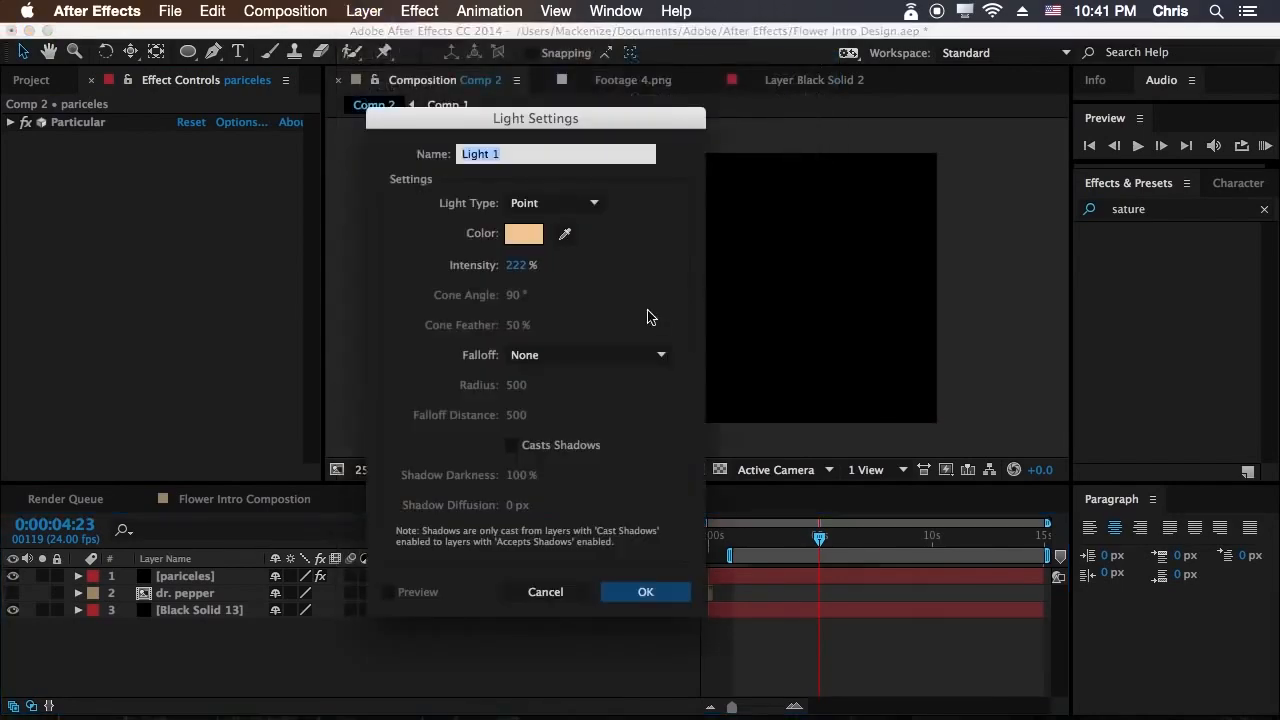
left_click(524, 236)
left_click_drag(323, 329, 326, 333)
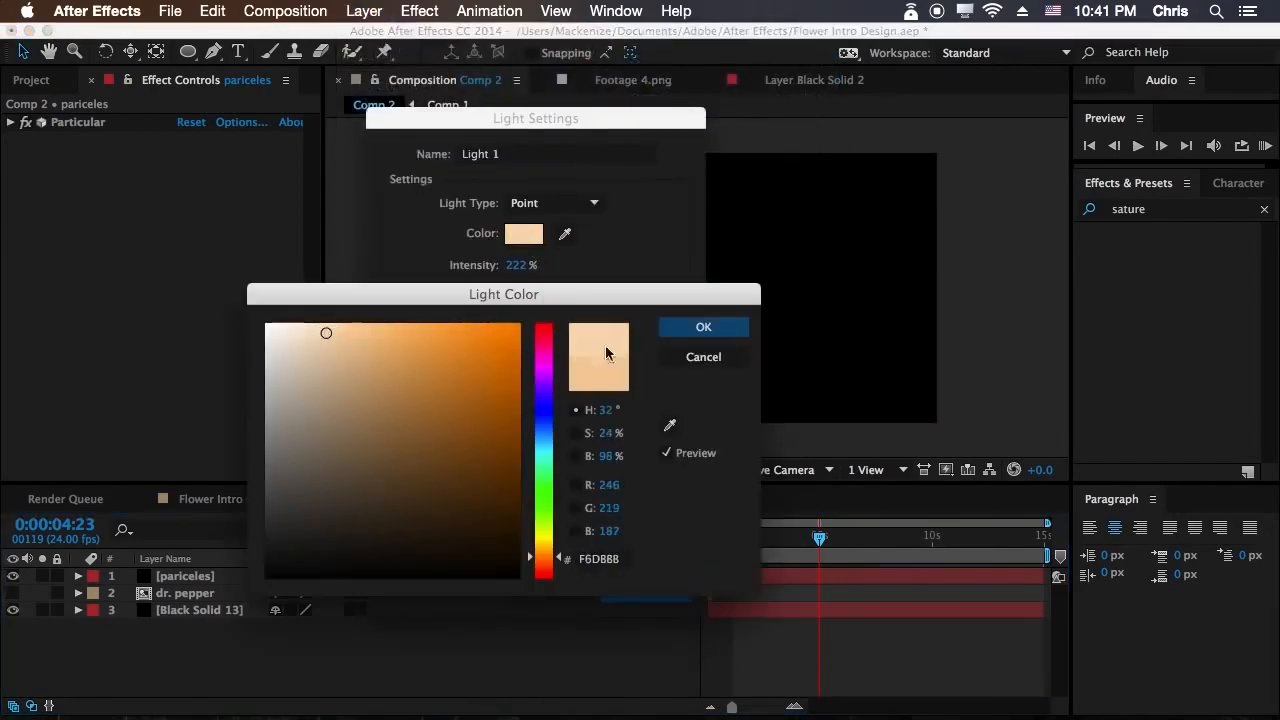
left_click(703, 327)
left_click(524, 233)
type("FF8900")
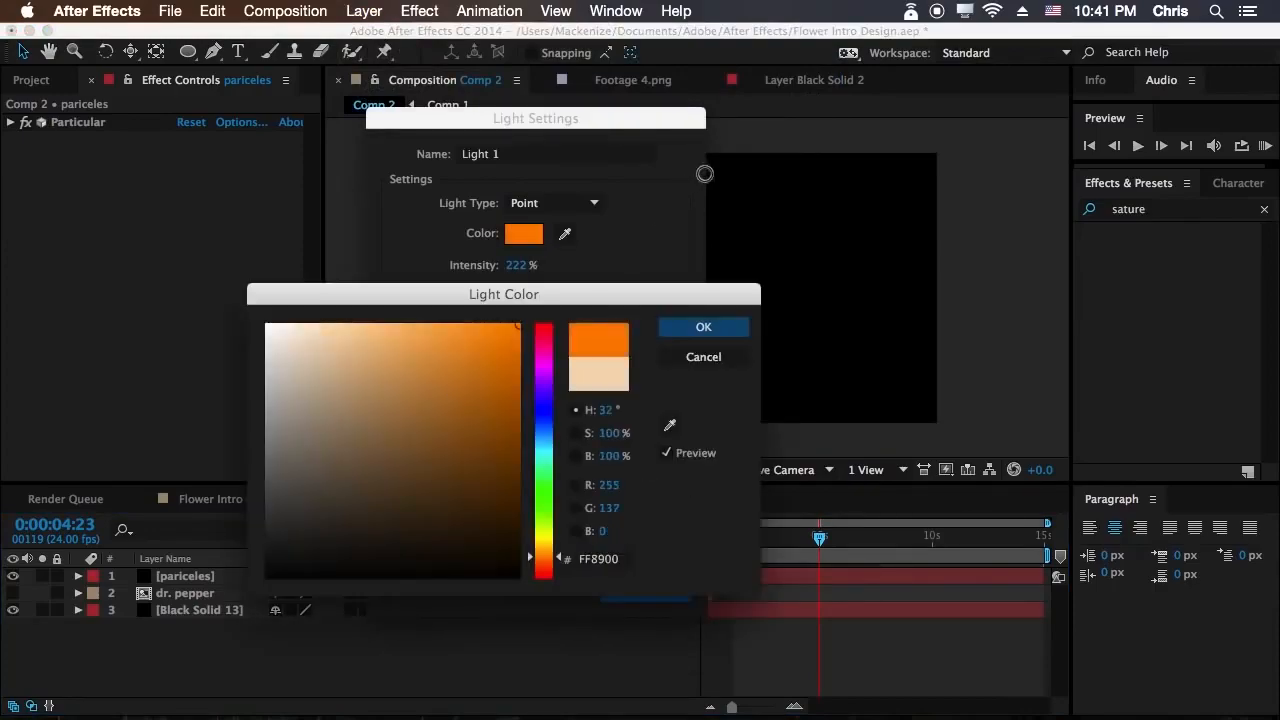
left_click(684, 327)
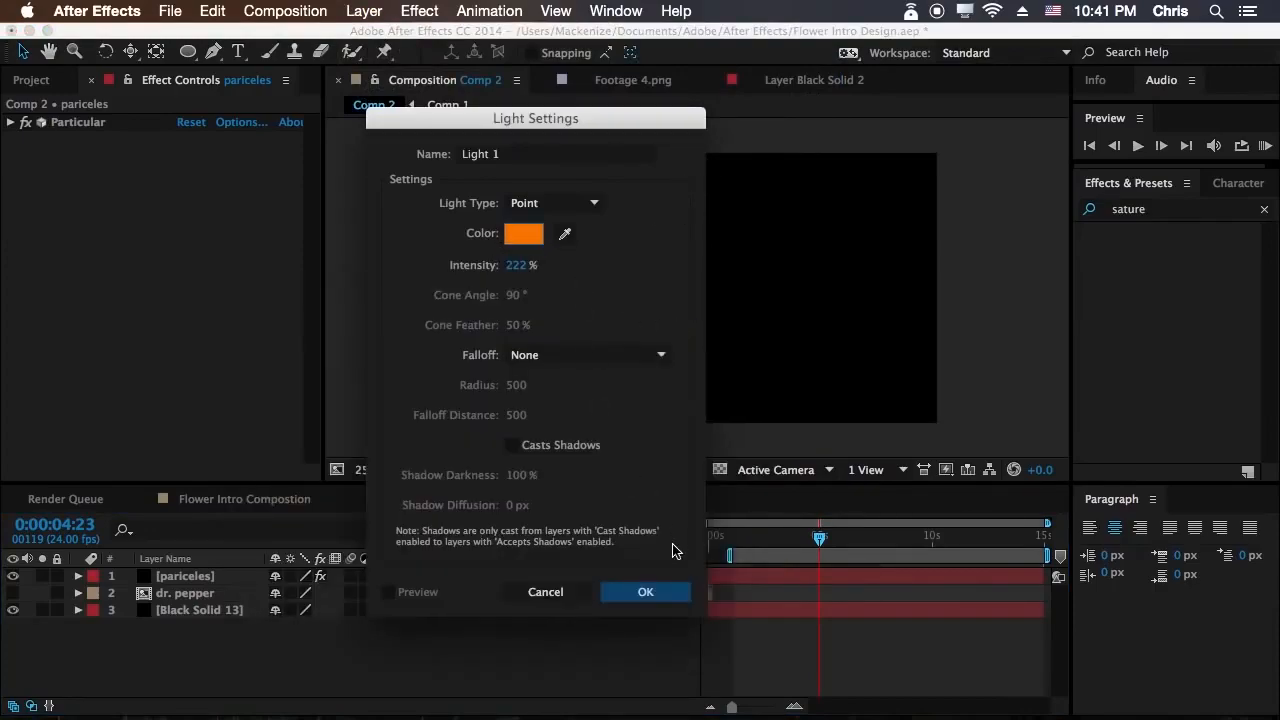
left_click(645, 591)
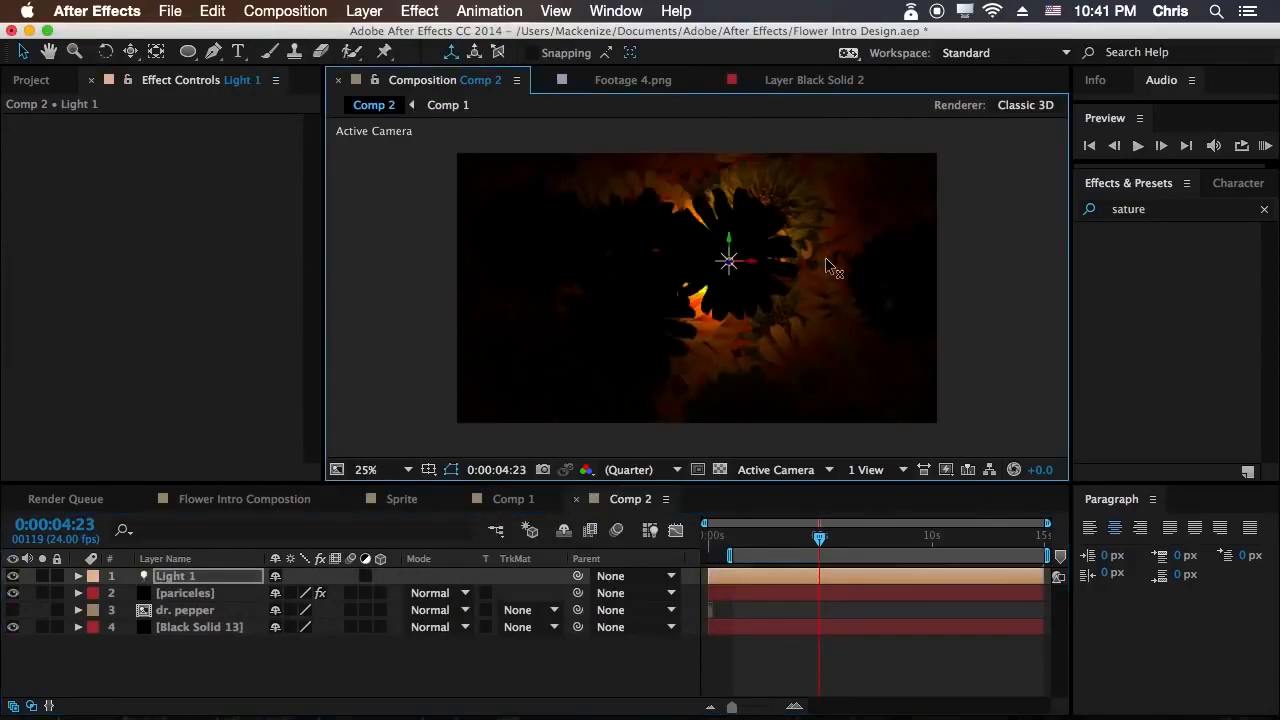
Move the orange light across the flowers and place it just above the composition's center.
left_click_drag(820, 265, 800, 262)
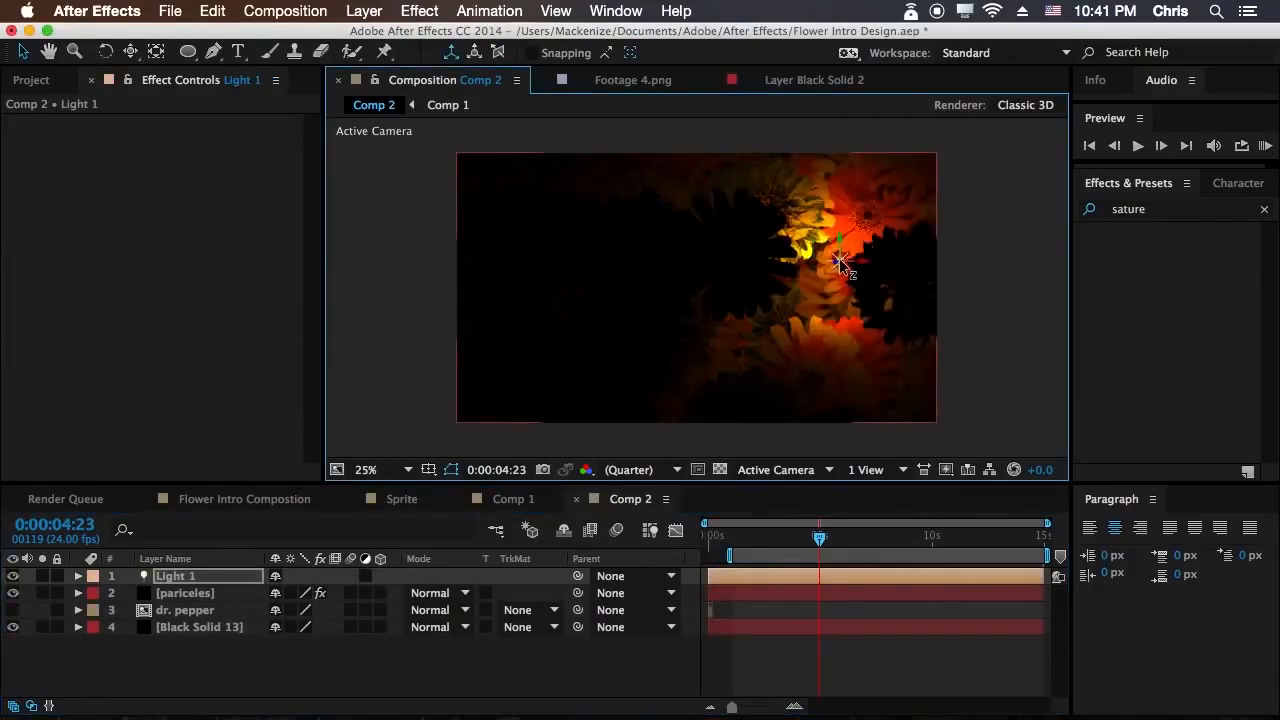
left_click_drag(866, 302, 757, 274)
left_click(358, 10)
mouse_move(424, 36)
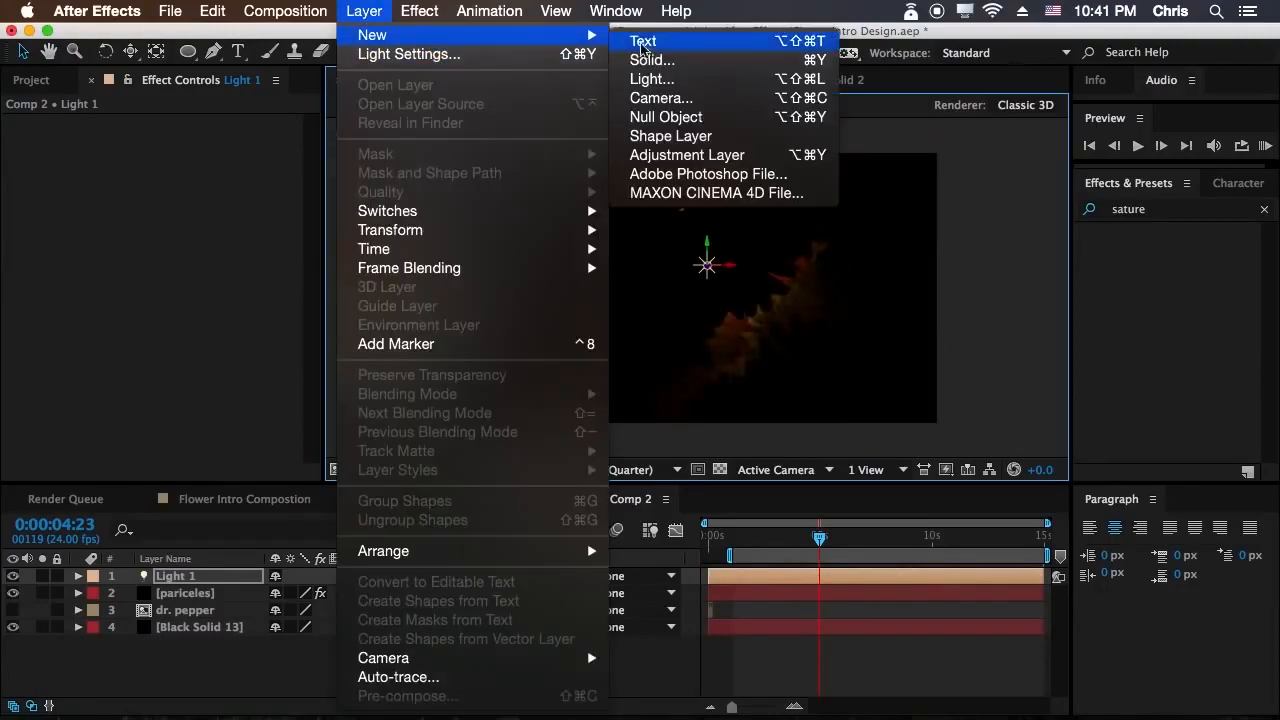
left_click(705, 65)
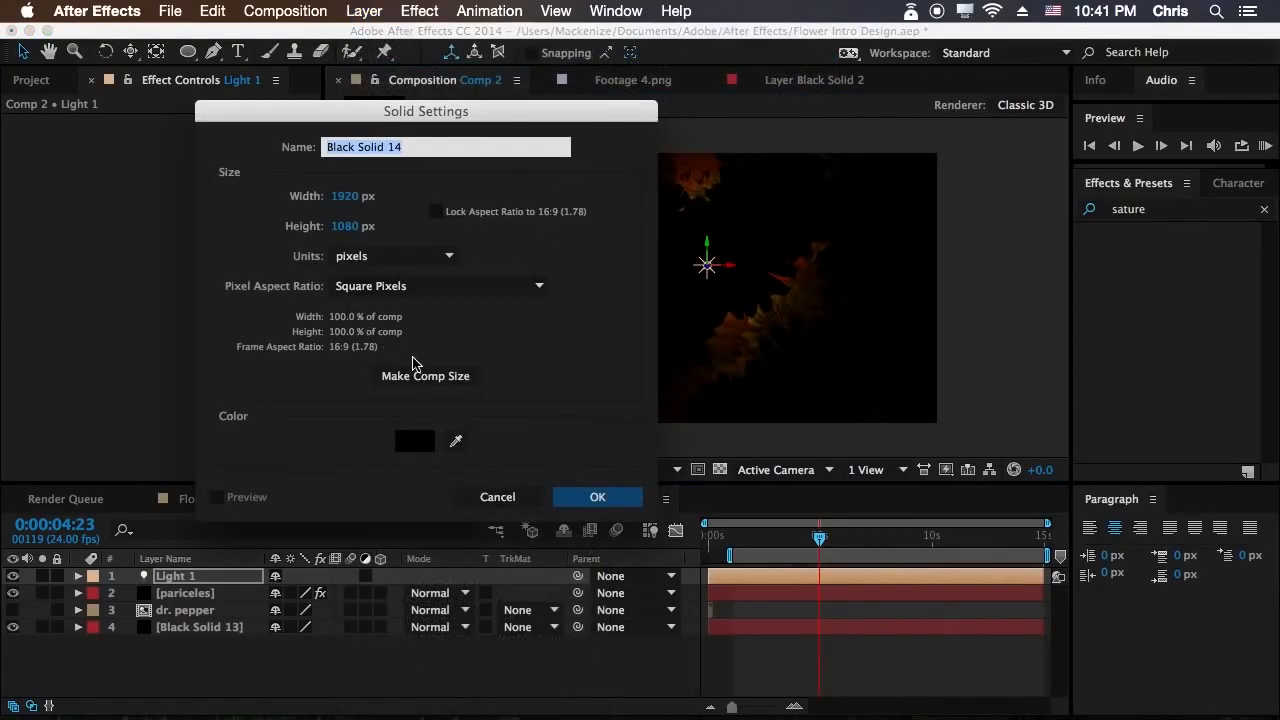
left_click(522, 503)
Add a second point light with cyan color 00D3FF and 222% intensity.
left_click(364, 10)
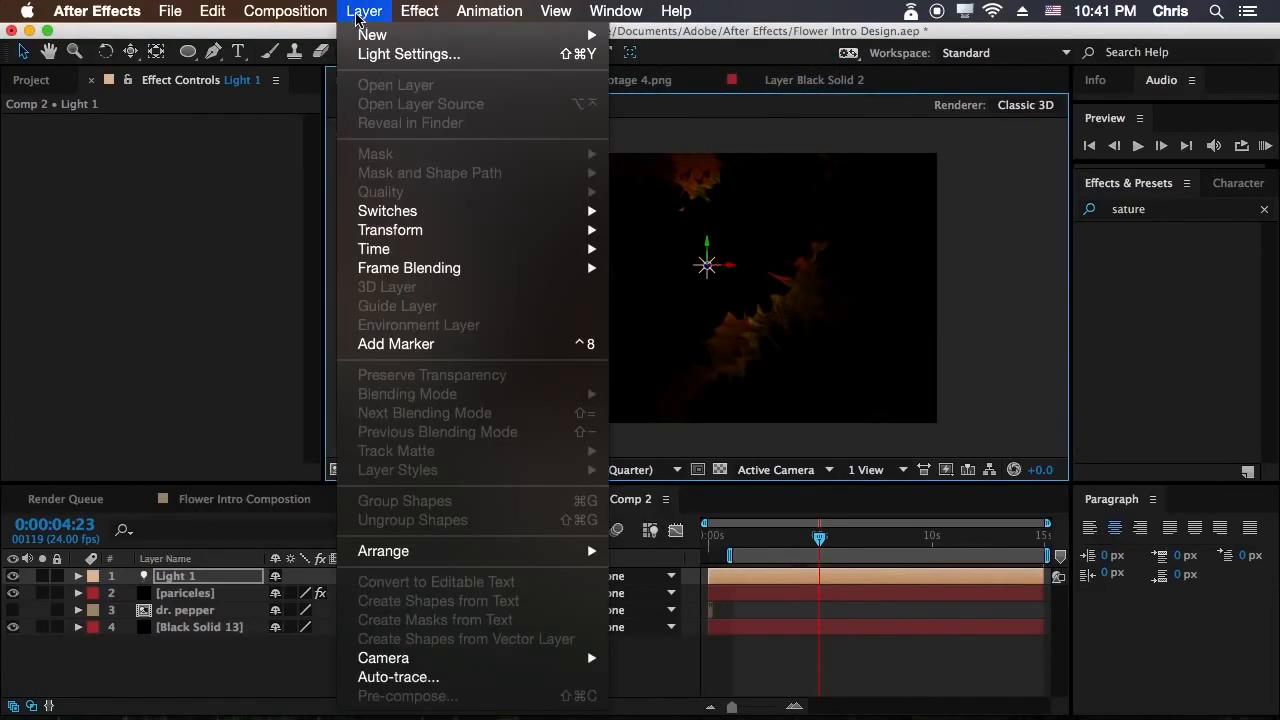
mouse_move(394, 40)
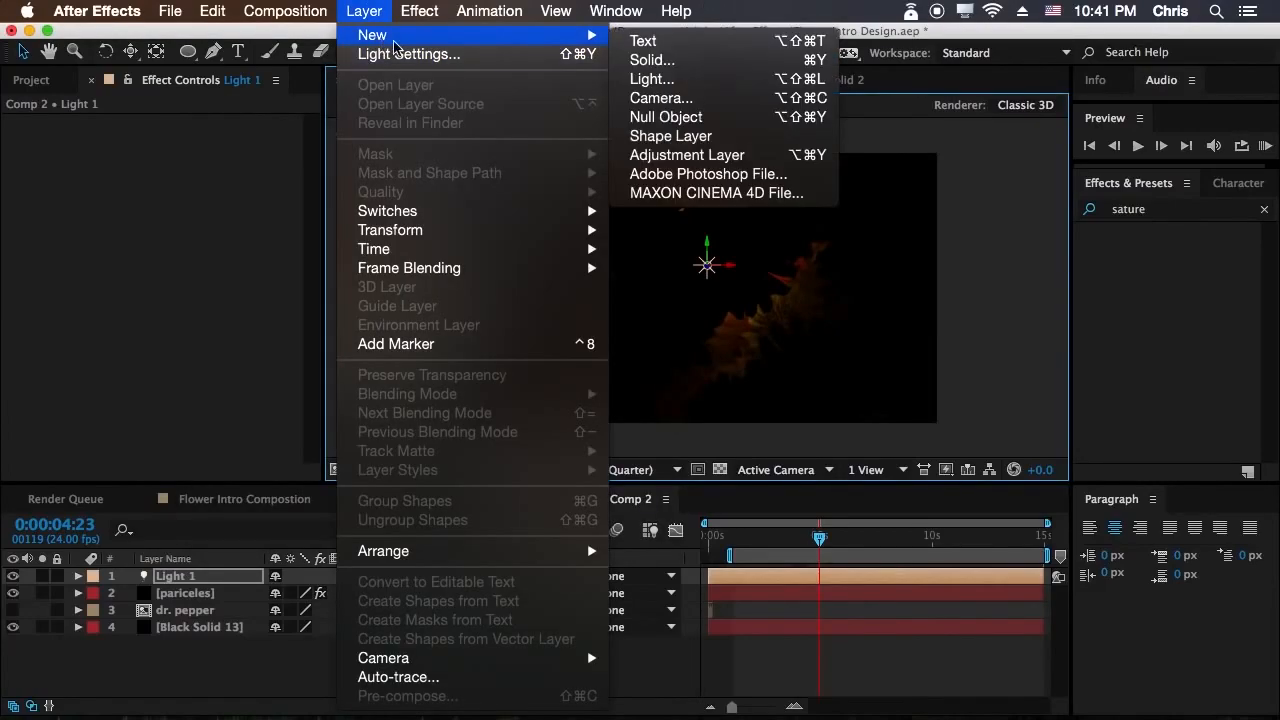
left_click(652, 79)
left_click(523, 233)
left_click_drag(542, 521, 542, 444)
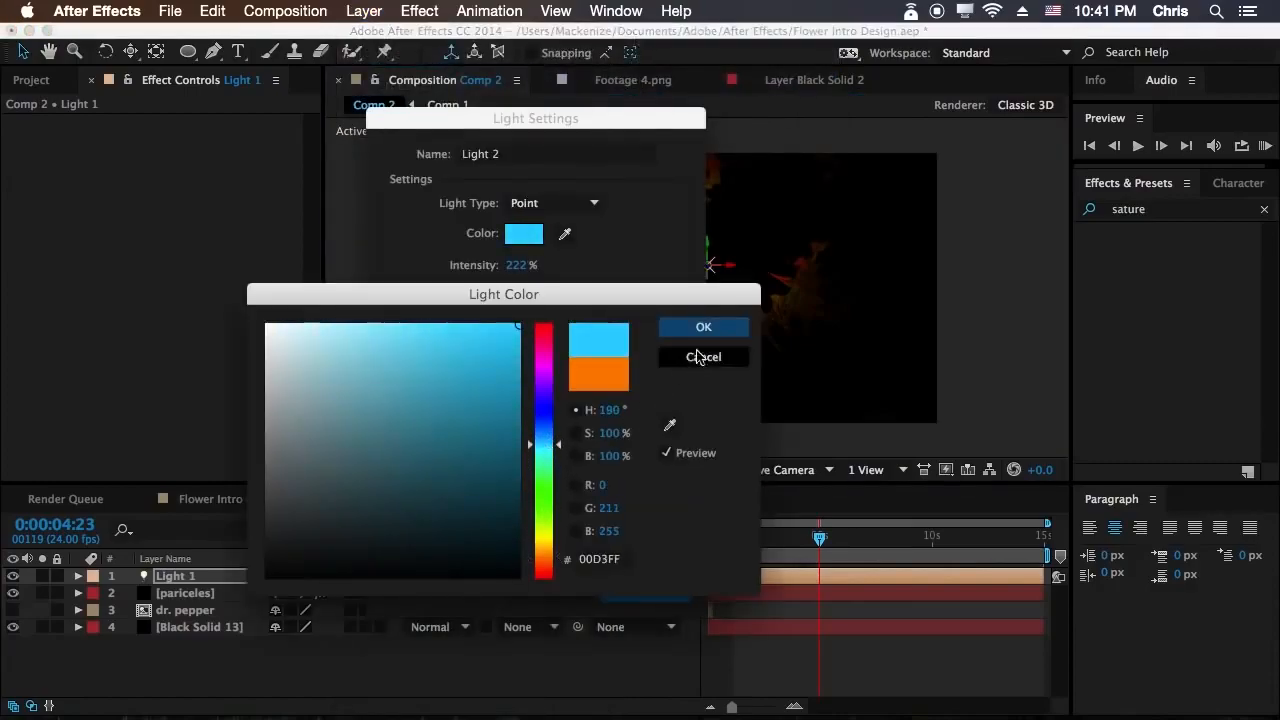
left_click(695, 358)
left_click(641, 591)
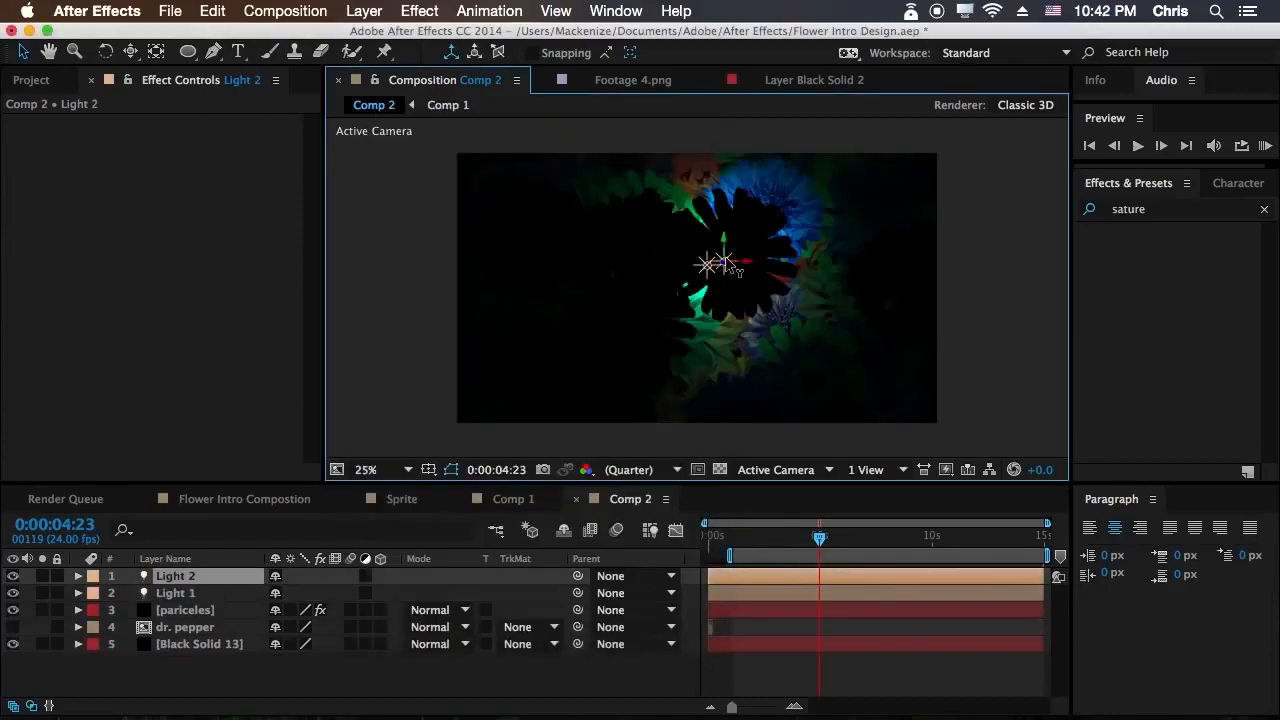
Move the cyan light straight down to just below the lower edge of the frame.
left_click(724, 248)
left_click(723, 260)
left_click_drag(724, 236, 736, 382)
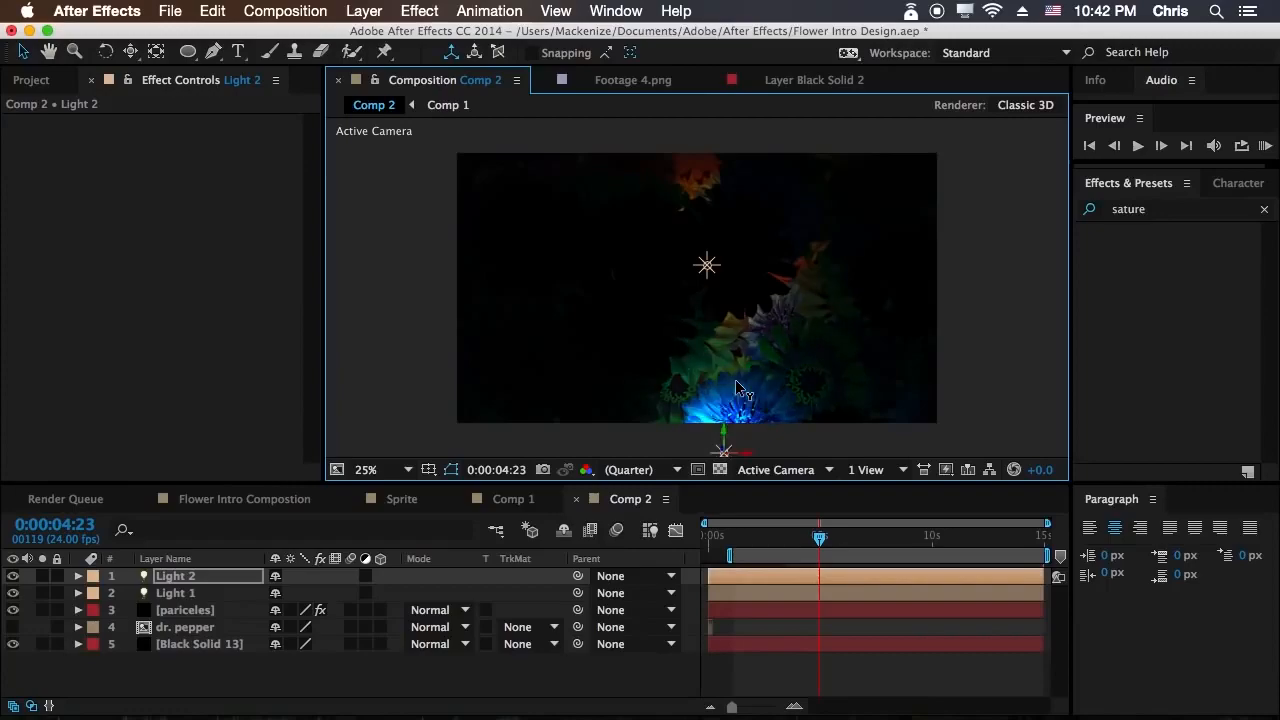
Move the cyan light up into the left part of the frame, level with the orange light.
left_click_drag(748, 460, 567, 333)
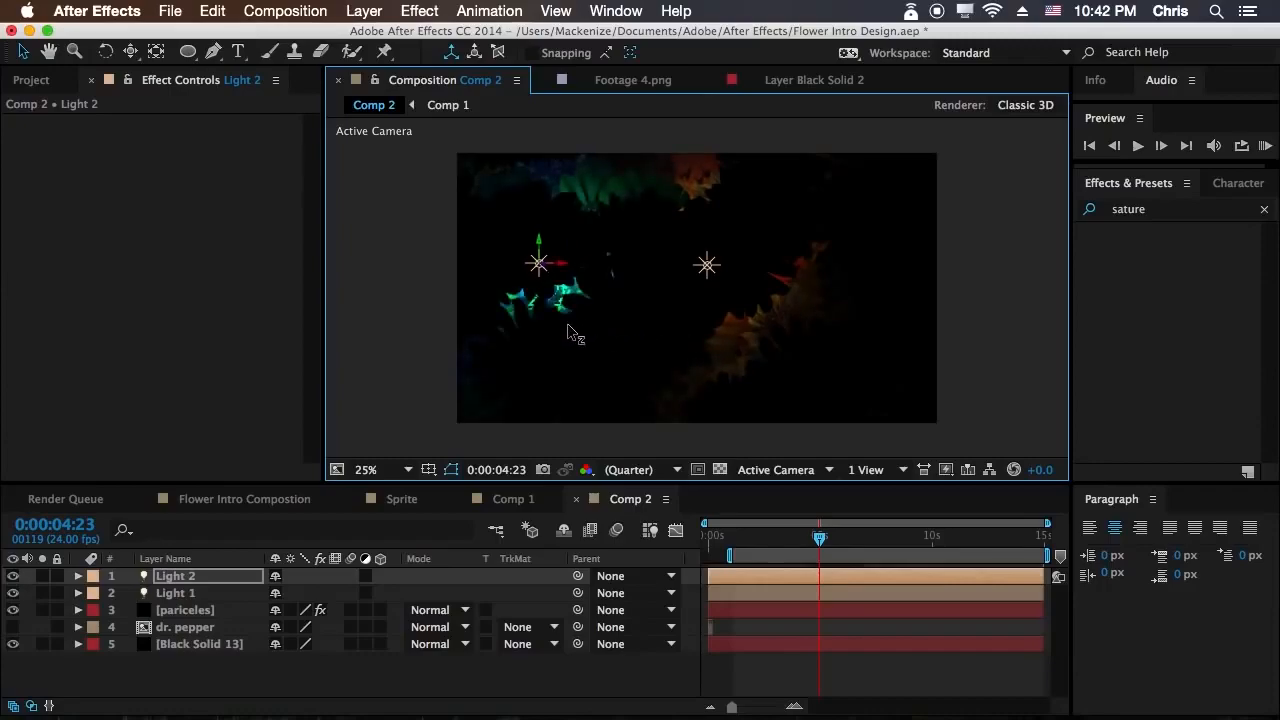
left_click(880, 662)
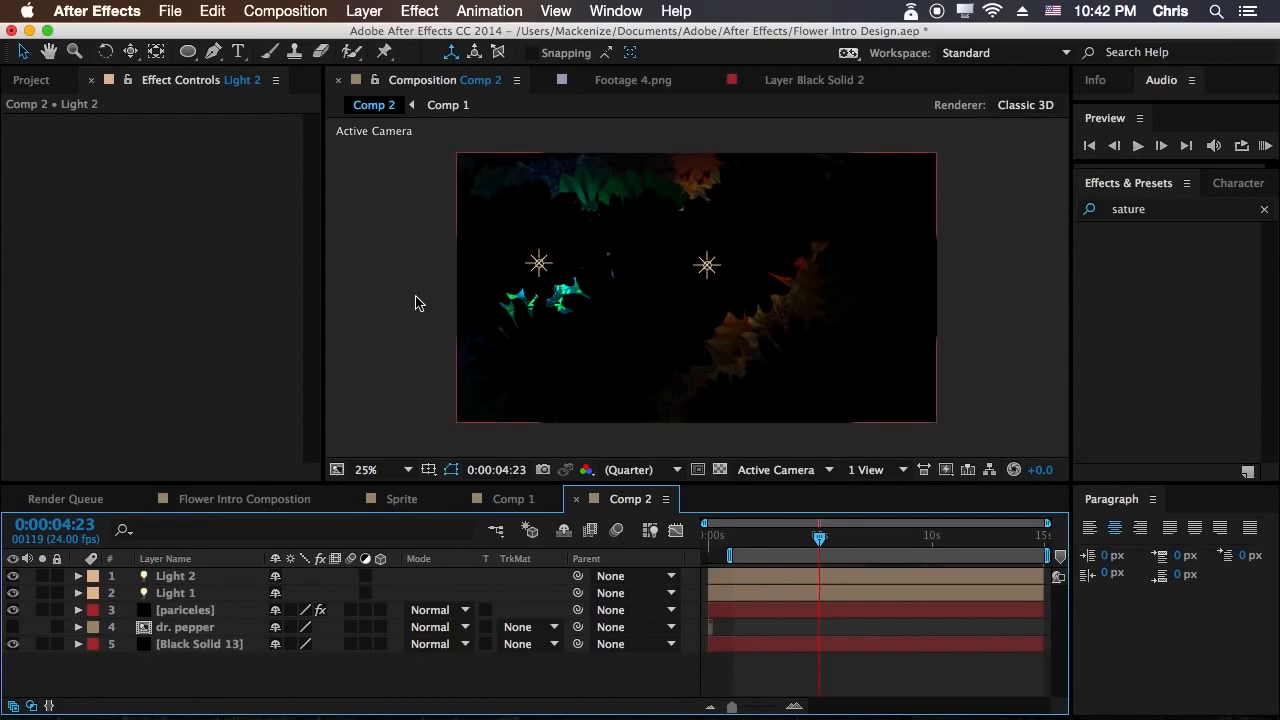
Add a third point light with a pale cyan color and 222% intensity to the composition.
left_click(362, 12)
mouse_move(375, 35)
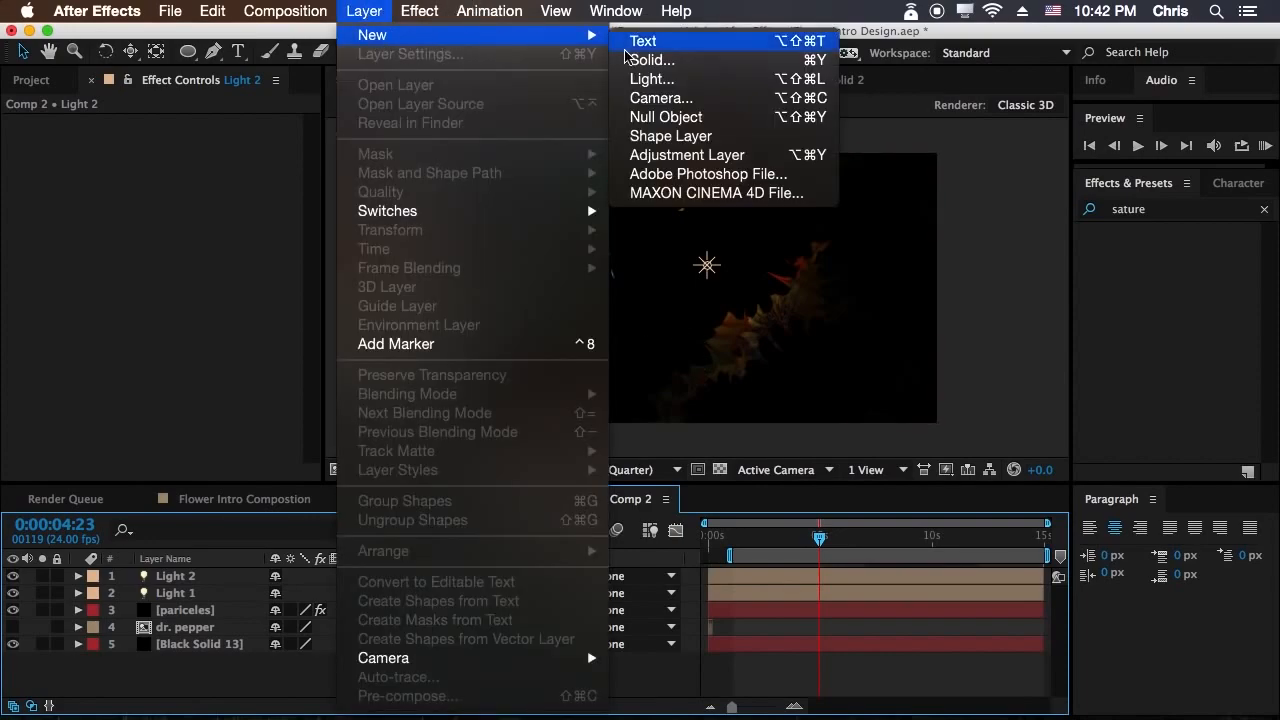
left_click(657, 80)
left_click(532, 237)
left_click_drag(385, 320, 346, 327)
left_click(731, 332)
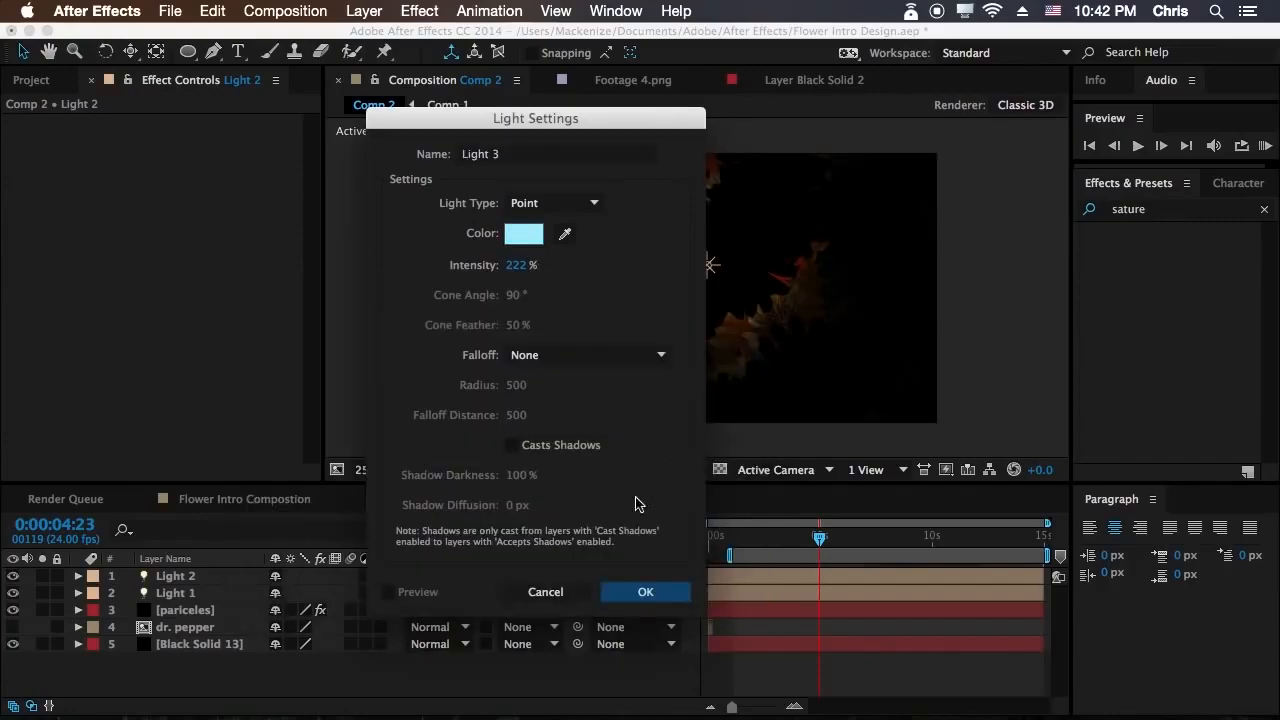
left_click(646, 592)
Move the pale cyan light near the frame's upper-right corner, above the blue flower, and set its intensity to 526%.
left_click_drag(726, 262, 920, 357)
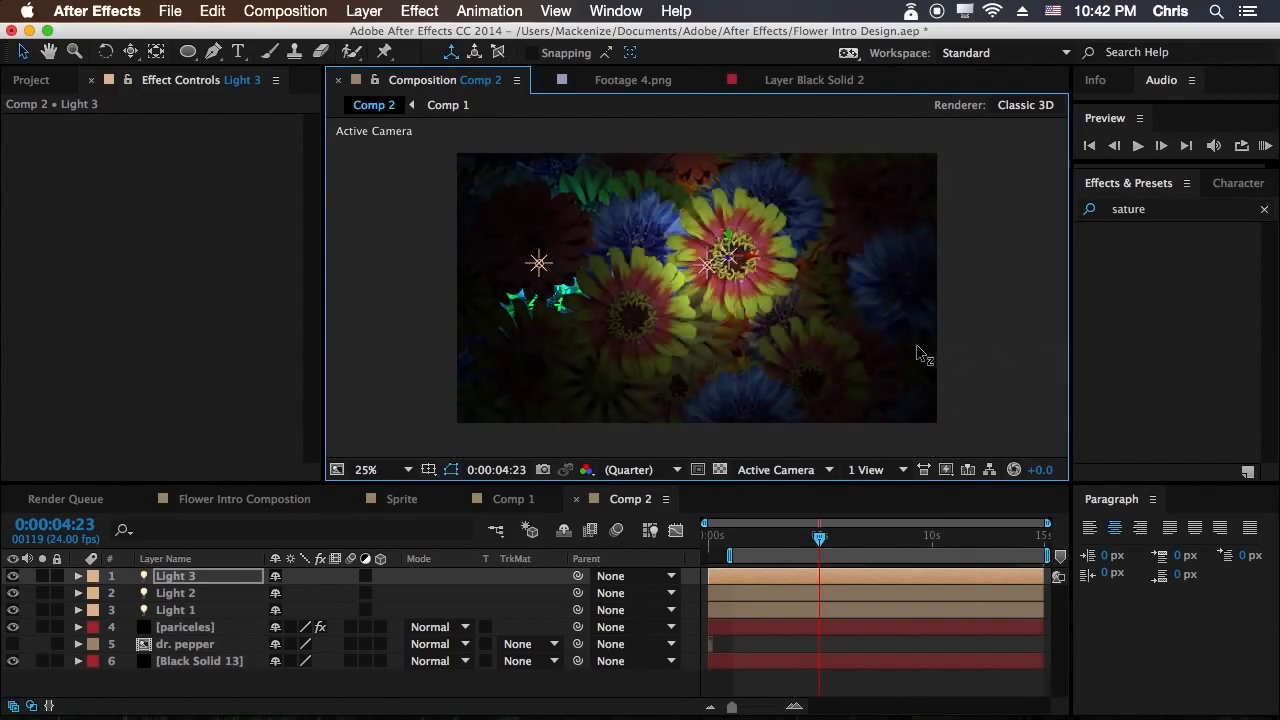
left_click_drag(755, 262, 890, 193)
left_click(142, 580)
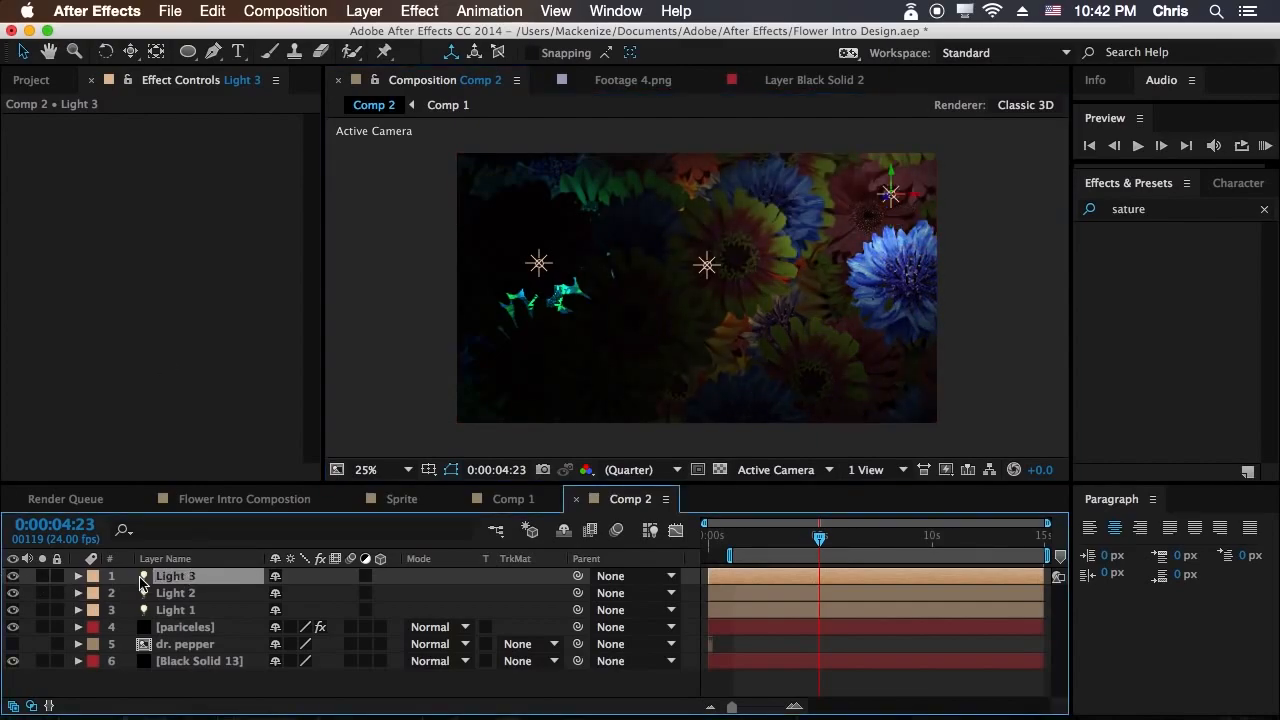
left_click(79, 576)
left_click(95, 610)
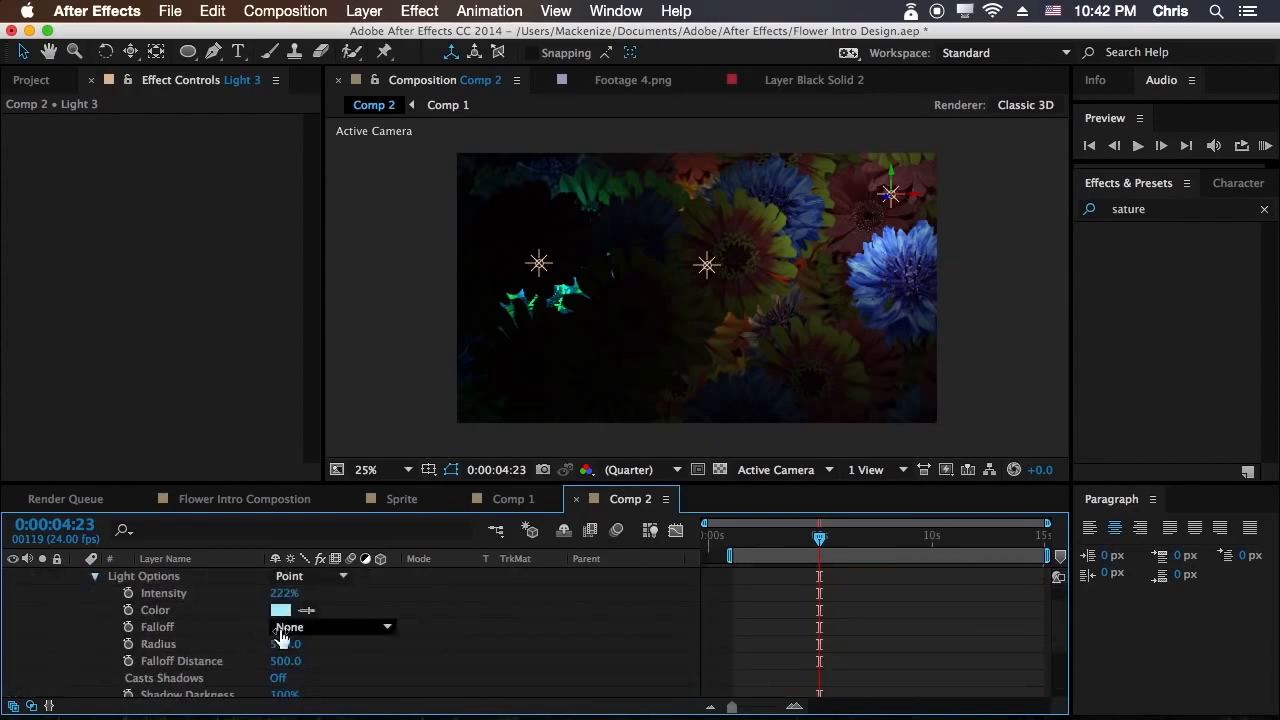
left_click_drag(282, 593, 471, 591)
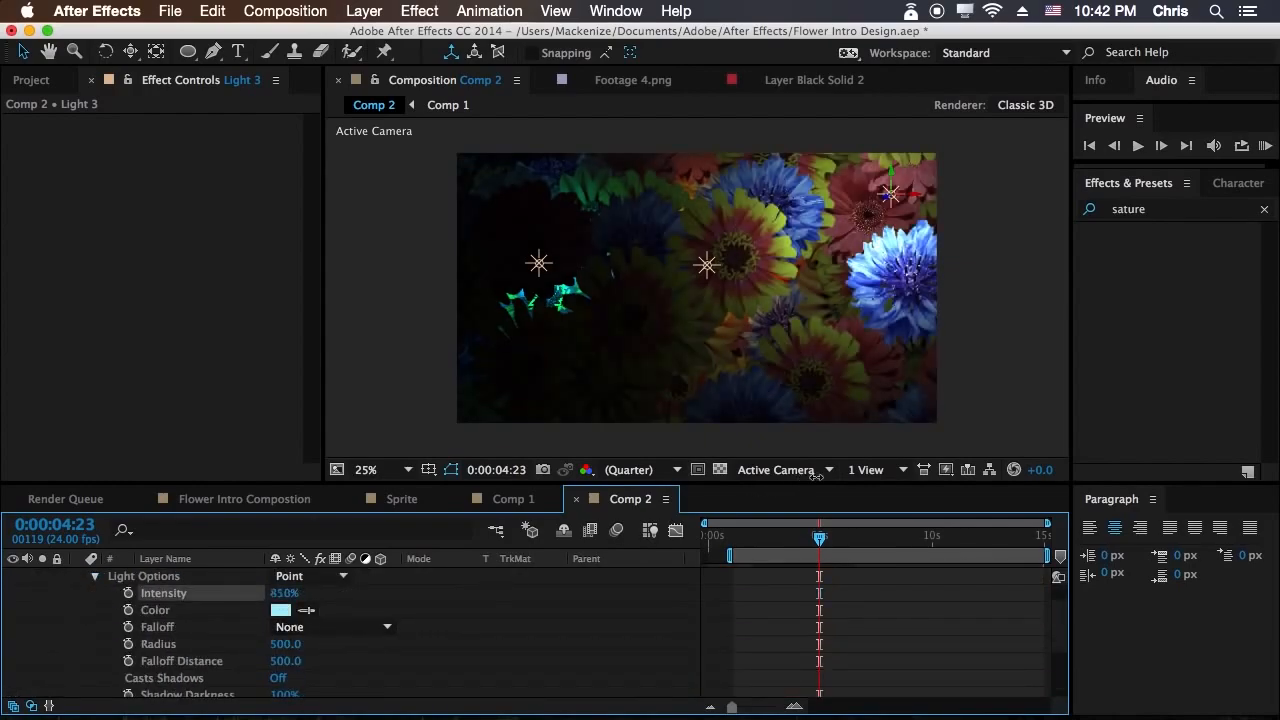
left_click_drag(804, 474, 1004, 420)
left_click_drag(797, 434, 454, 456)
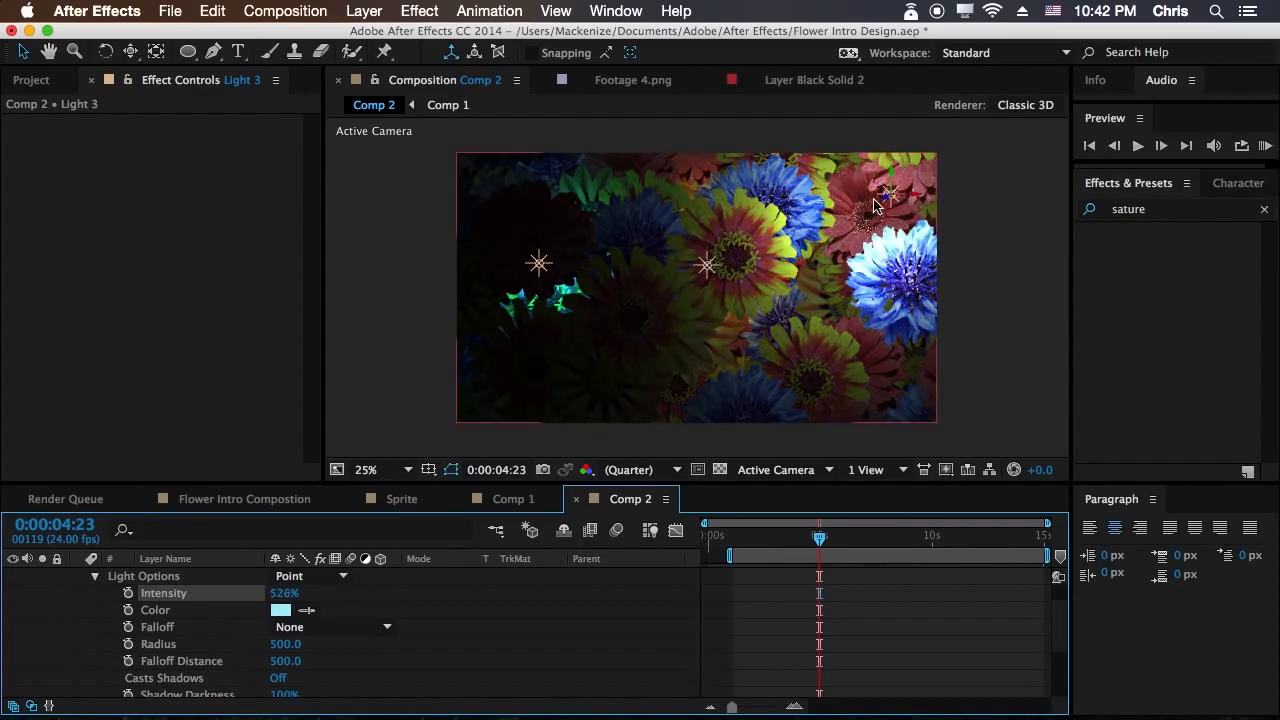
mouse_move(887, 196)
left_mouse_down()
mouse_move(957, 180)
mouse_move(875, 202)
mouse_move(910, 185)
left_mouse_up()
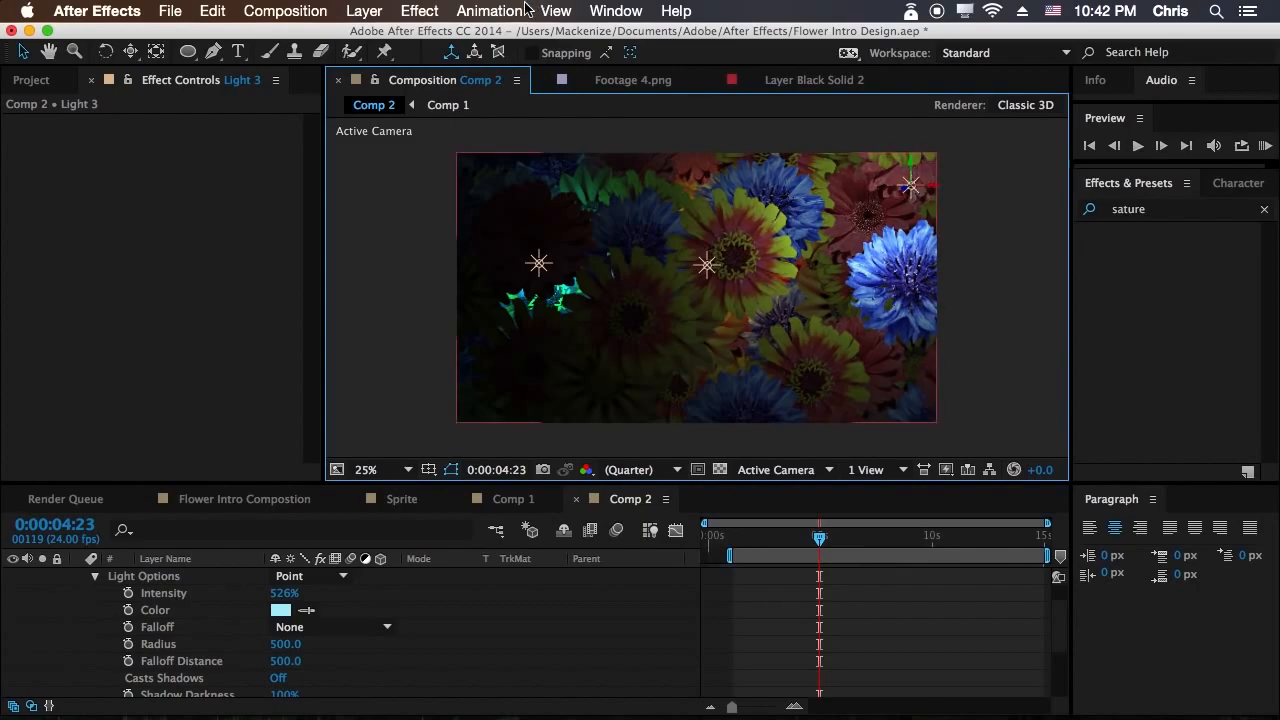
Add a fourth point light with a pale orange color and 222% intensity.
left_click(366, 12)
mouse_move(381, 34)
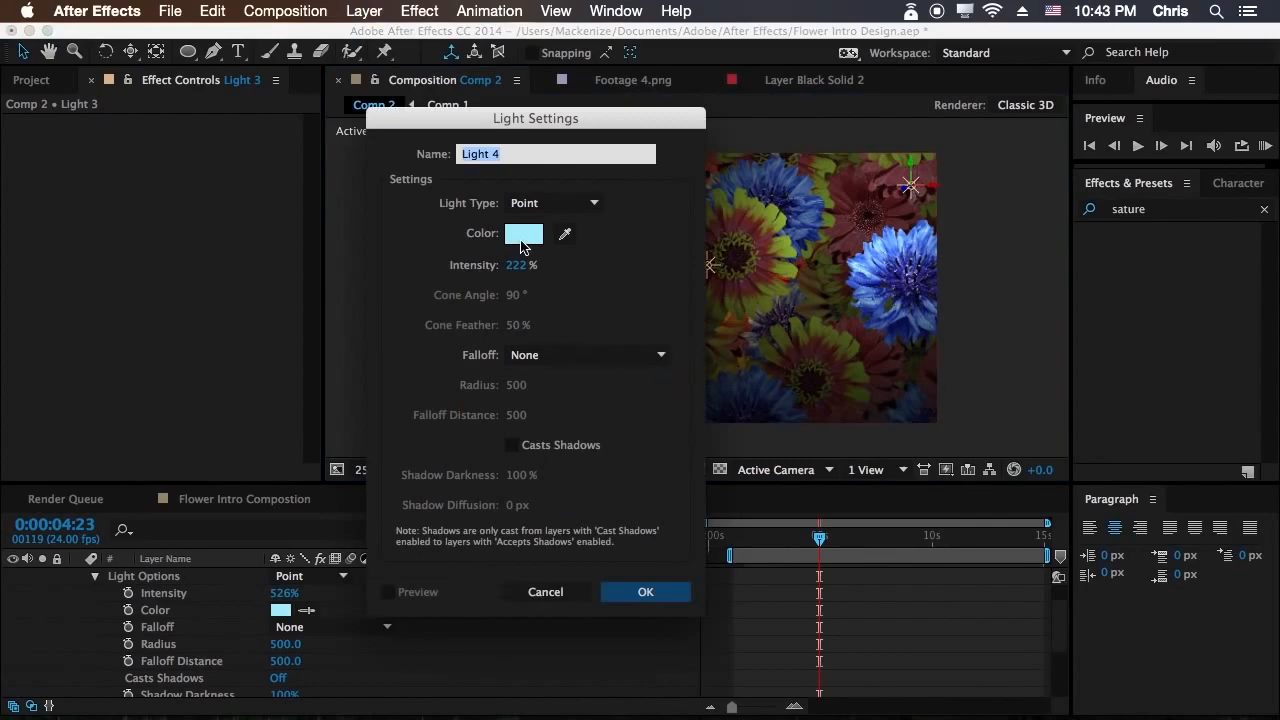
left_click(521, 238)
left_click_drag(549, 531, 550, 557)
left_click(690, 332)
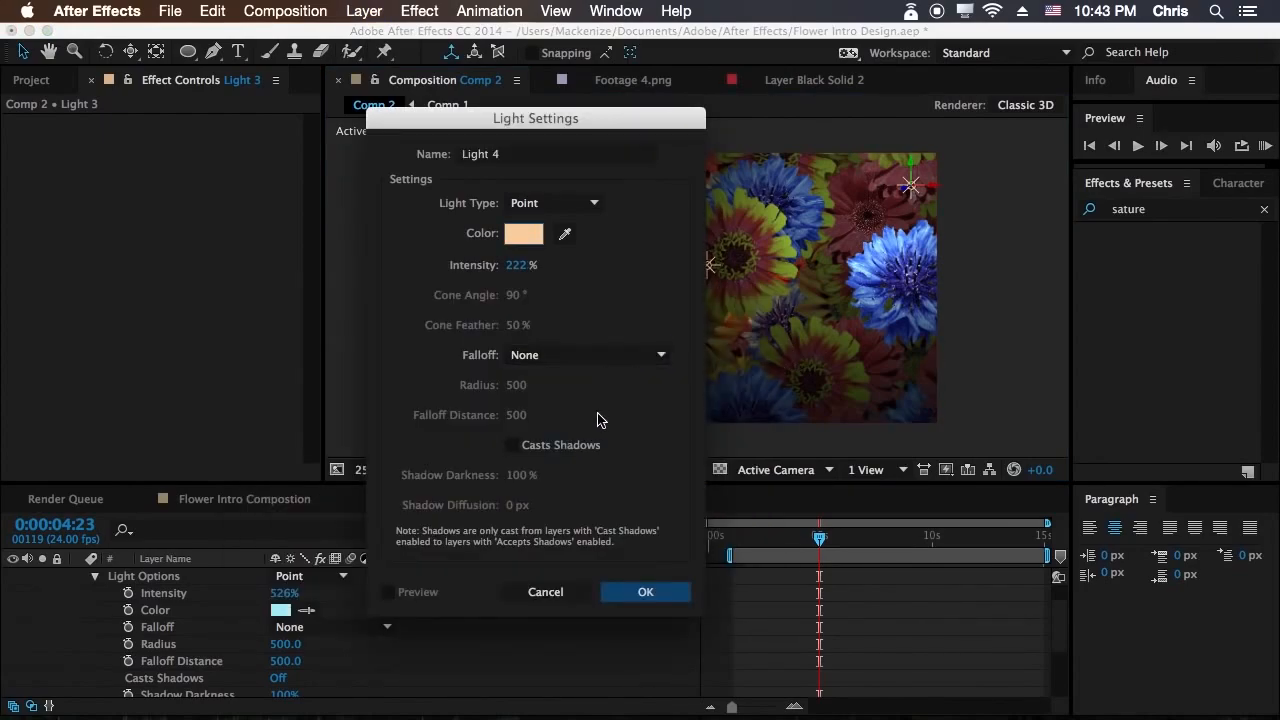
left_click(646, 591)
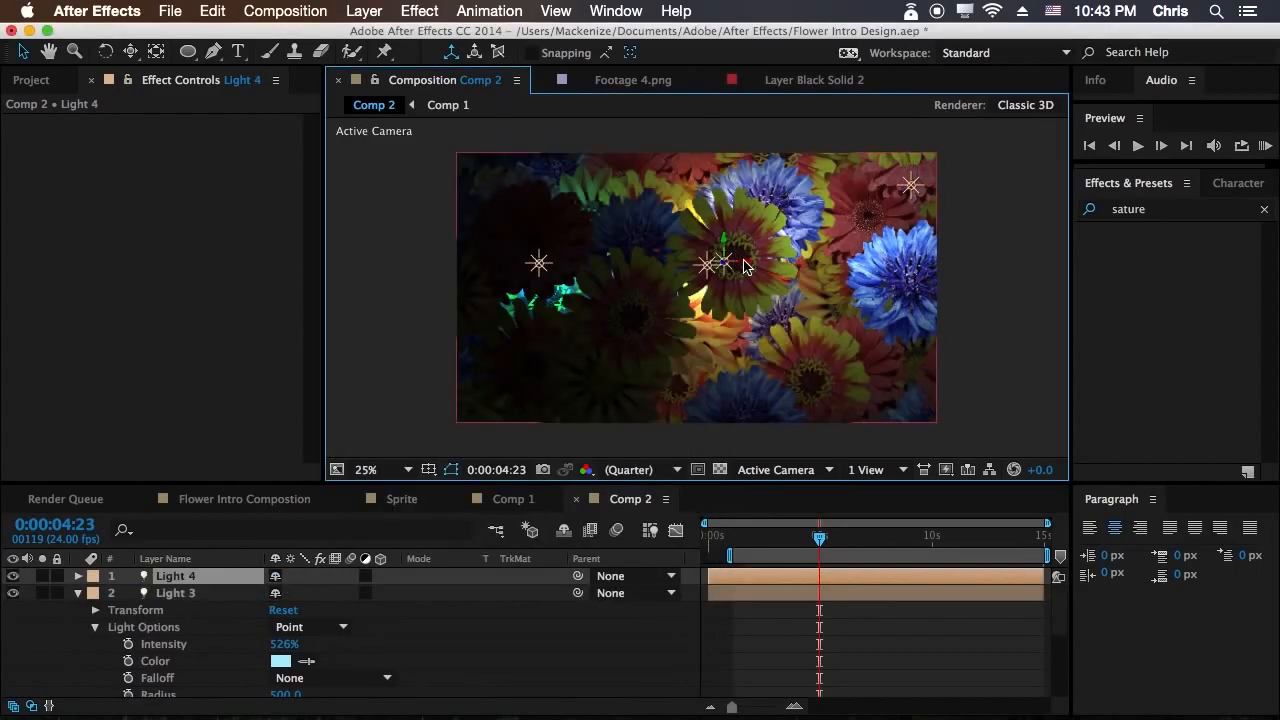
Place the pale orange light at the left edge of the frame beside the red flower and check the animation.
left_click_drag(712, 263, 433, 257)
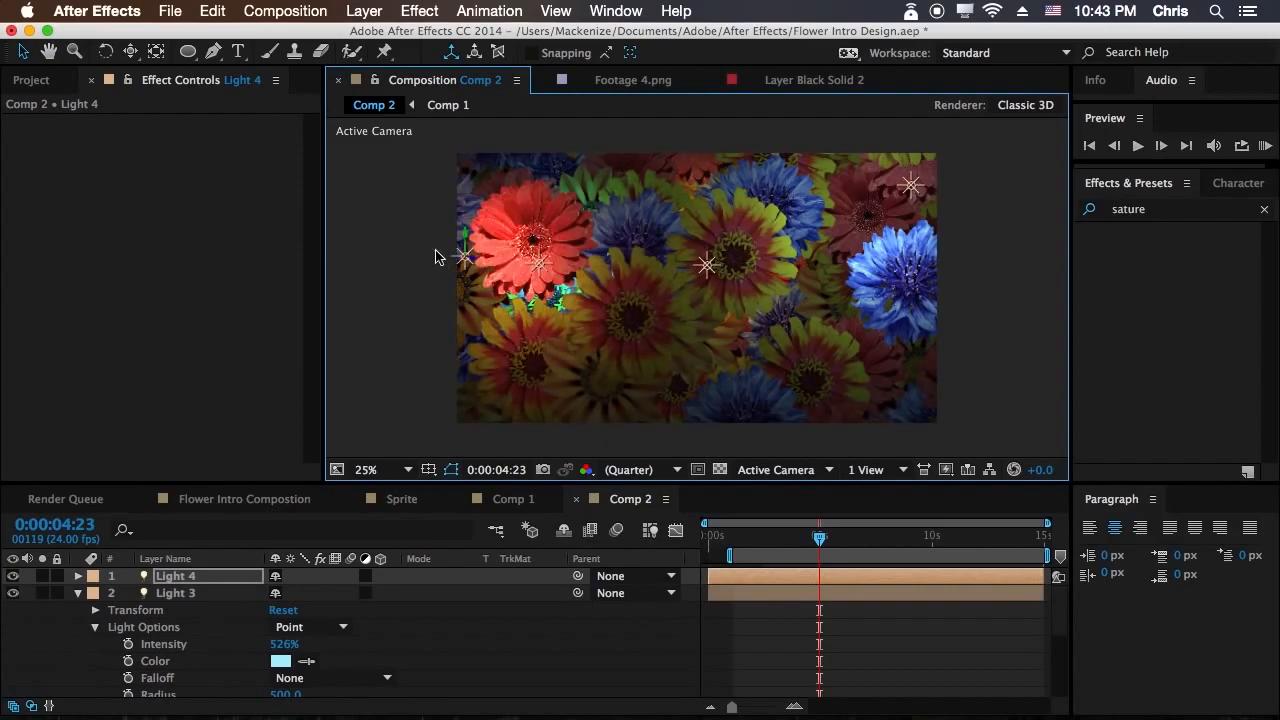
left_click(468, 238)
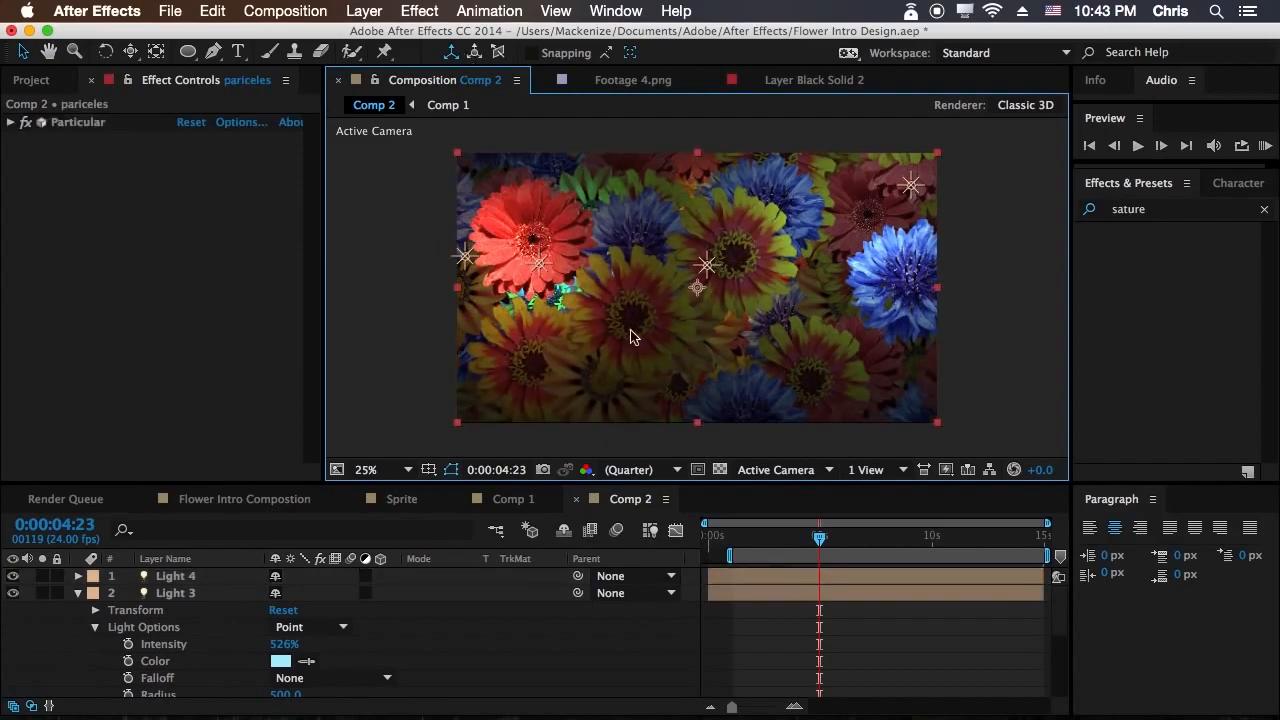
left_click(922, 642)
left_click(922, 538)
left_click_drag(955, 547, 963, 580)
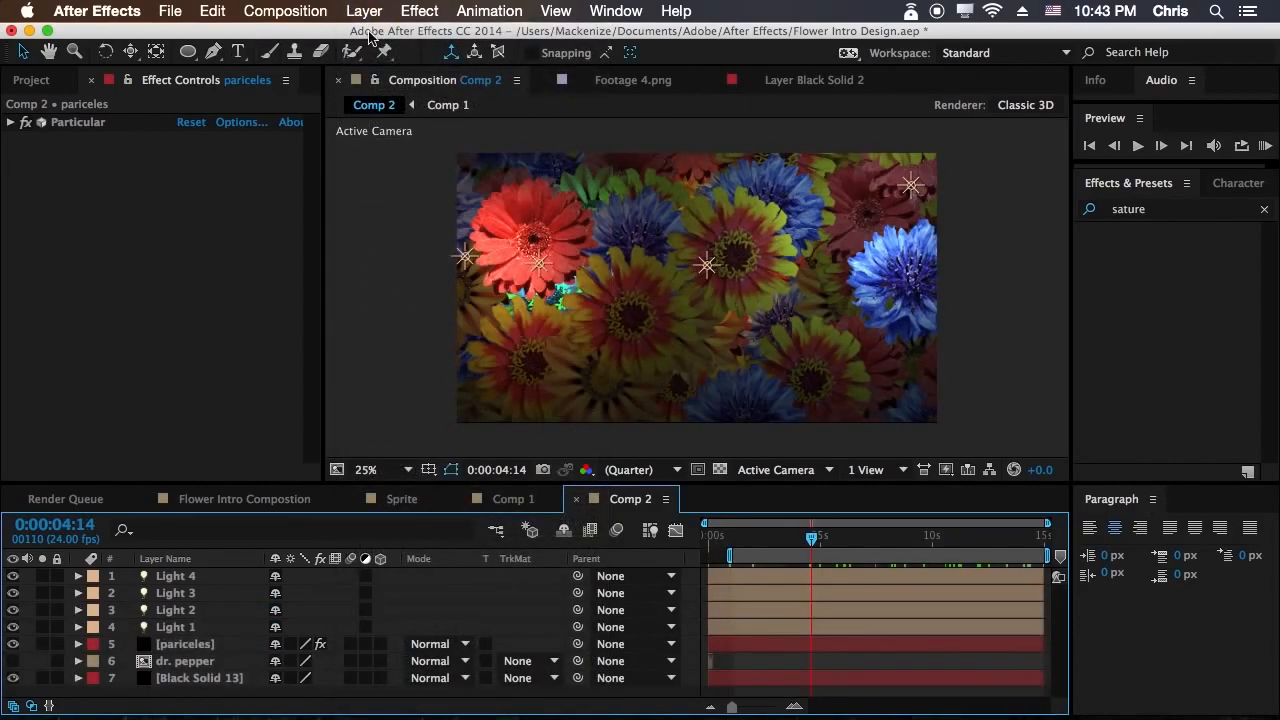
Add a camera with the default settings to the composition.
left_click(365, 11)
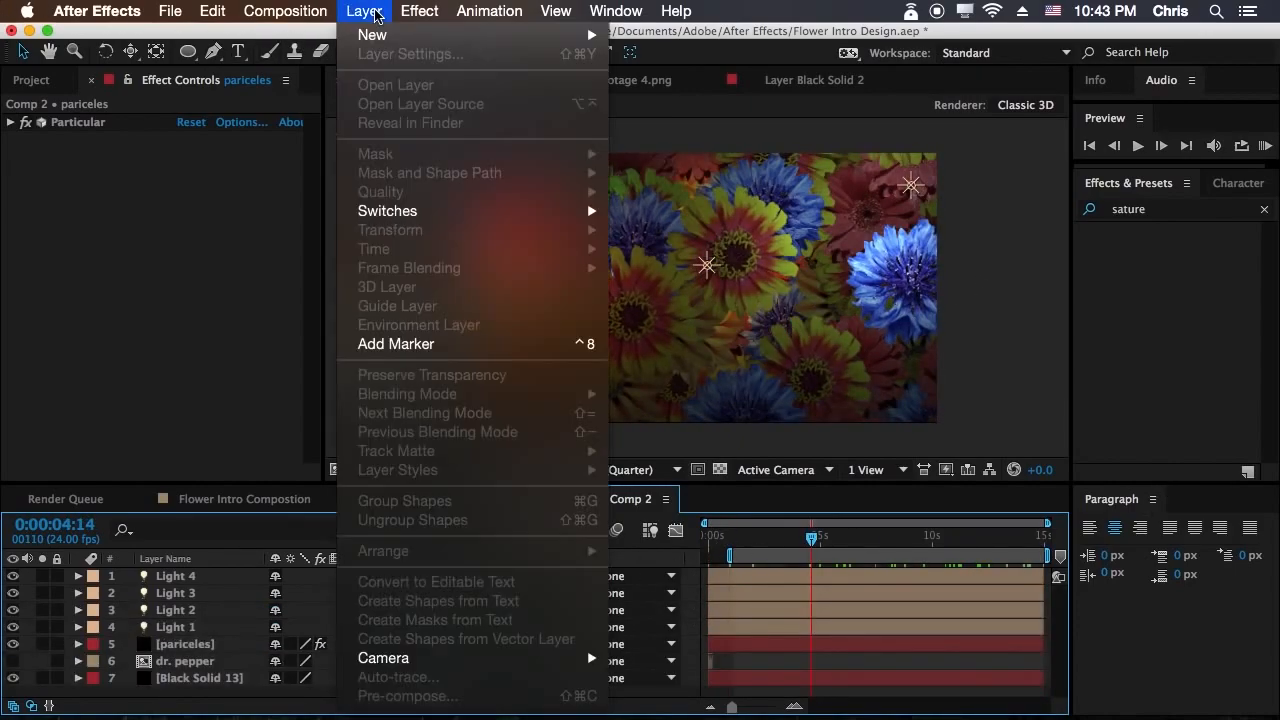
mouse_move(378, 40)
left_click(665, 94)
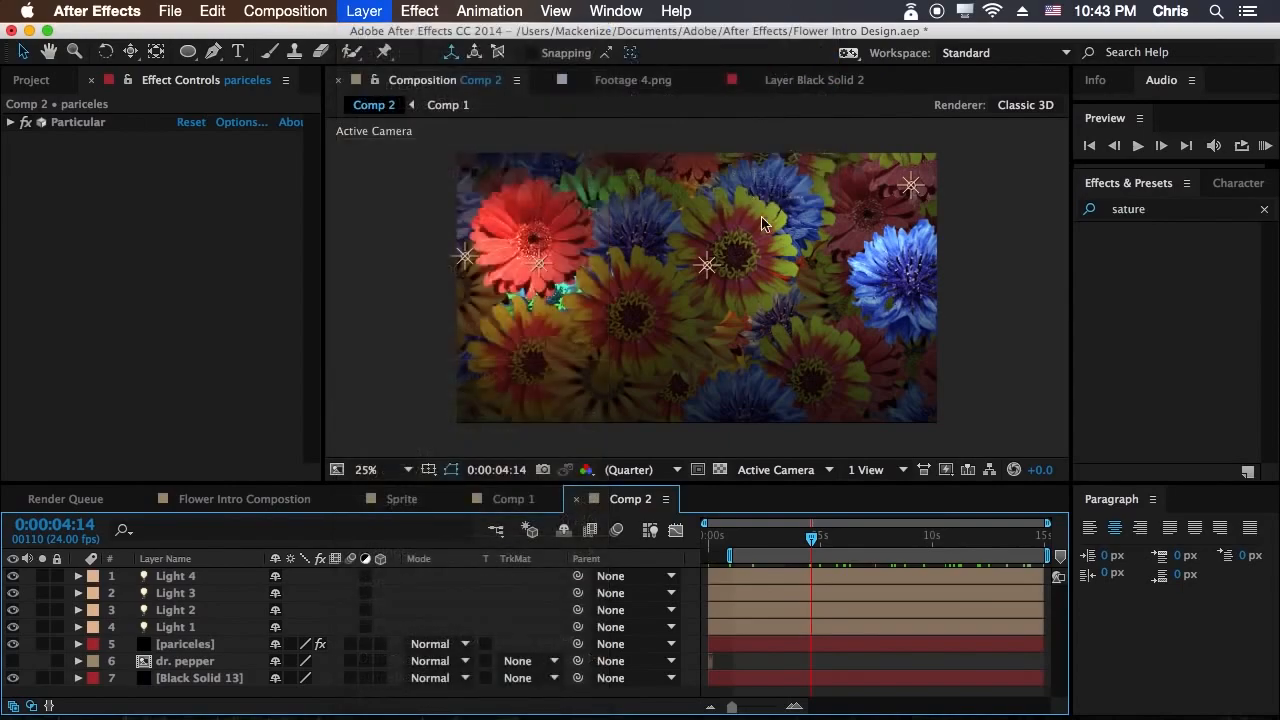
left_click(842, 600)
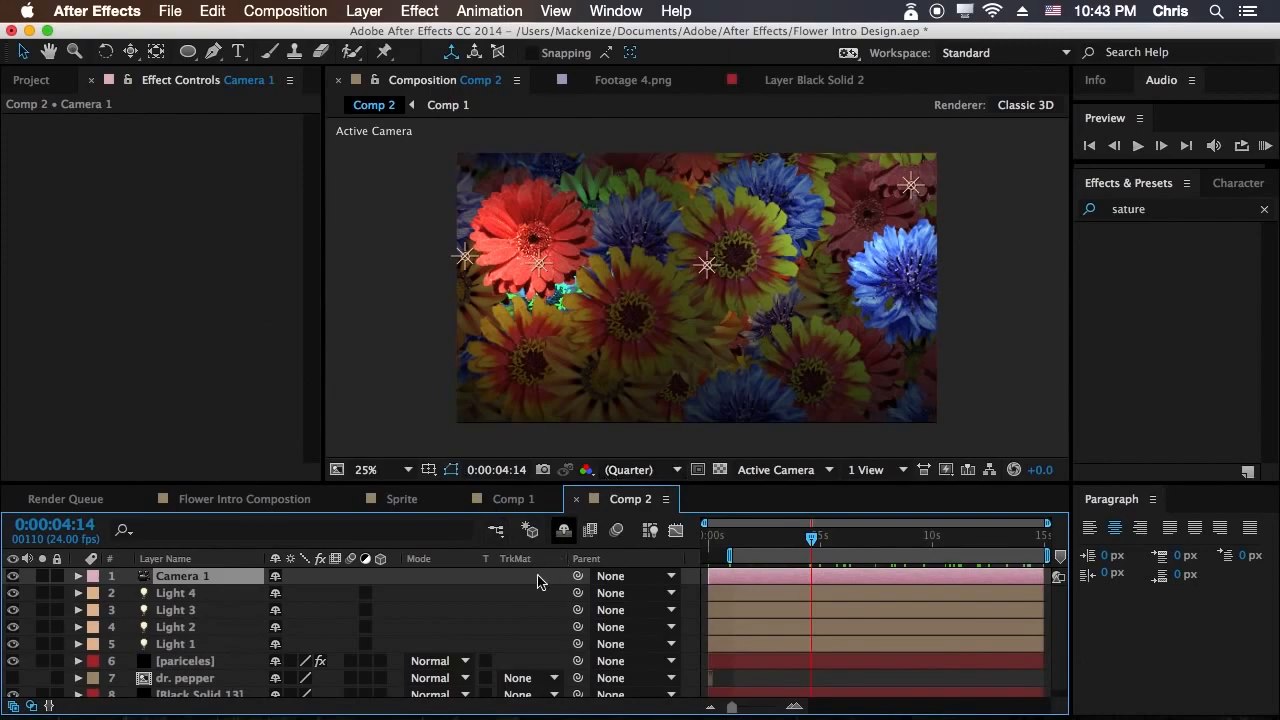
At 0:00:01:14, pan the camera with the Track XY Camera tool to about X 780, shifting the flowers to the right.
left_click_drag(811, 538, 743, 545)
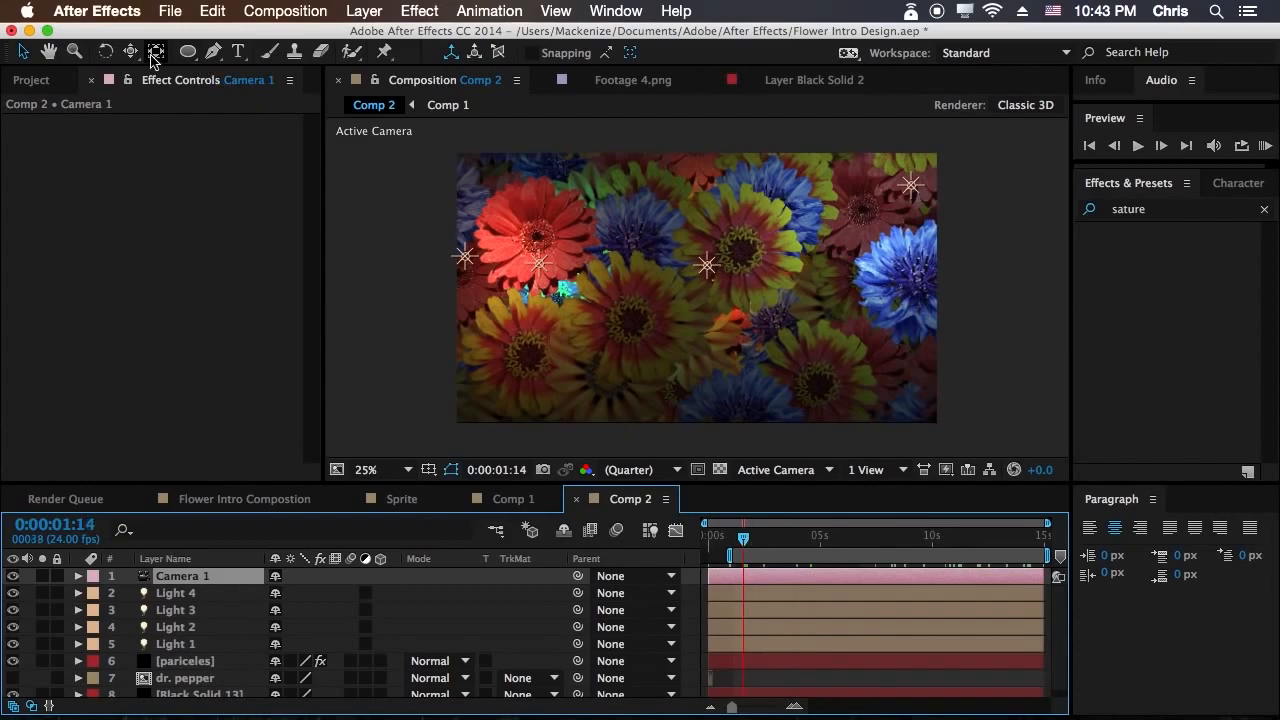
left_click(130, 51)
left_click_drag(641, 341, 687, 323)
left_click(130, 51)
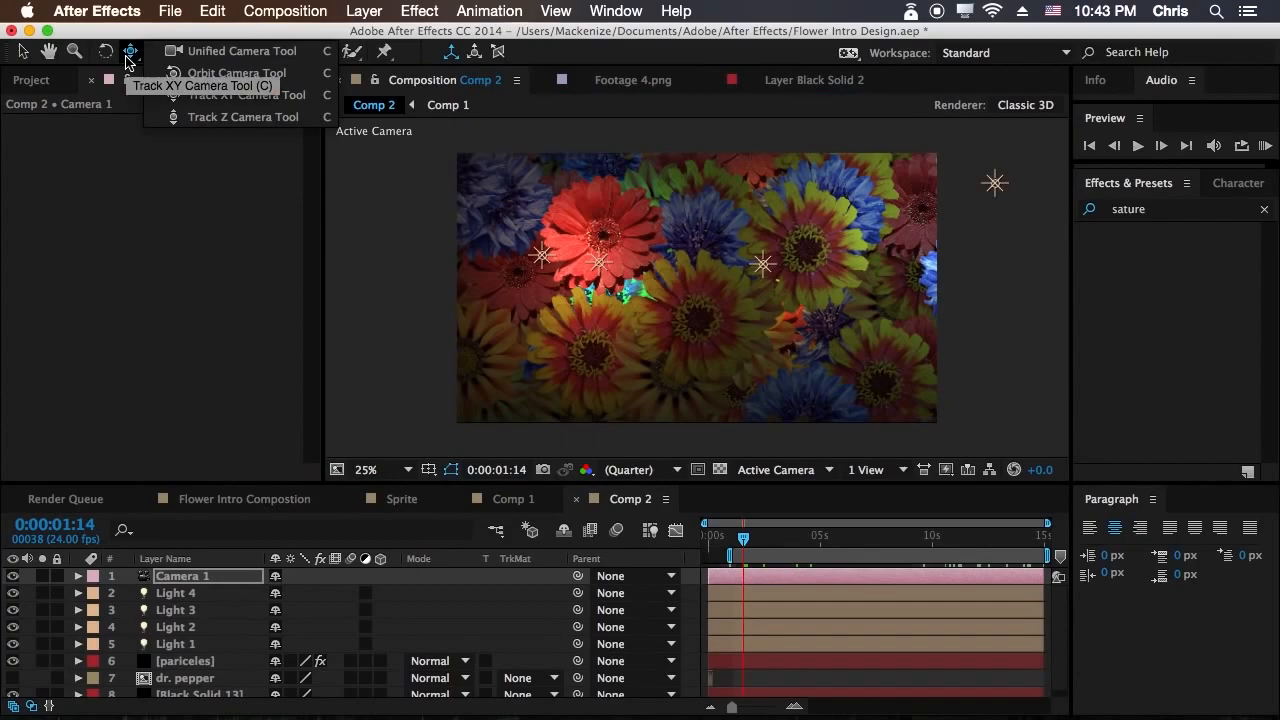
left_click(203, 95)
mouse_move(653, 323)
left_mouse_down()
mouse_move(627, 320)
mouse_move(650, 321)
left_mouse_up()
Keyframe the camera's Point of Interest and Position near the start of the work area.
left_click(78, 576)
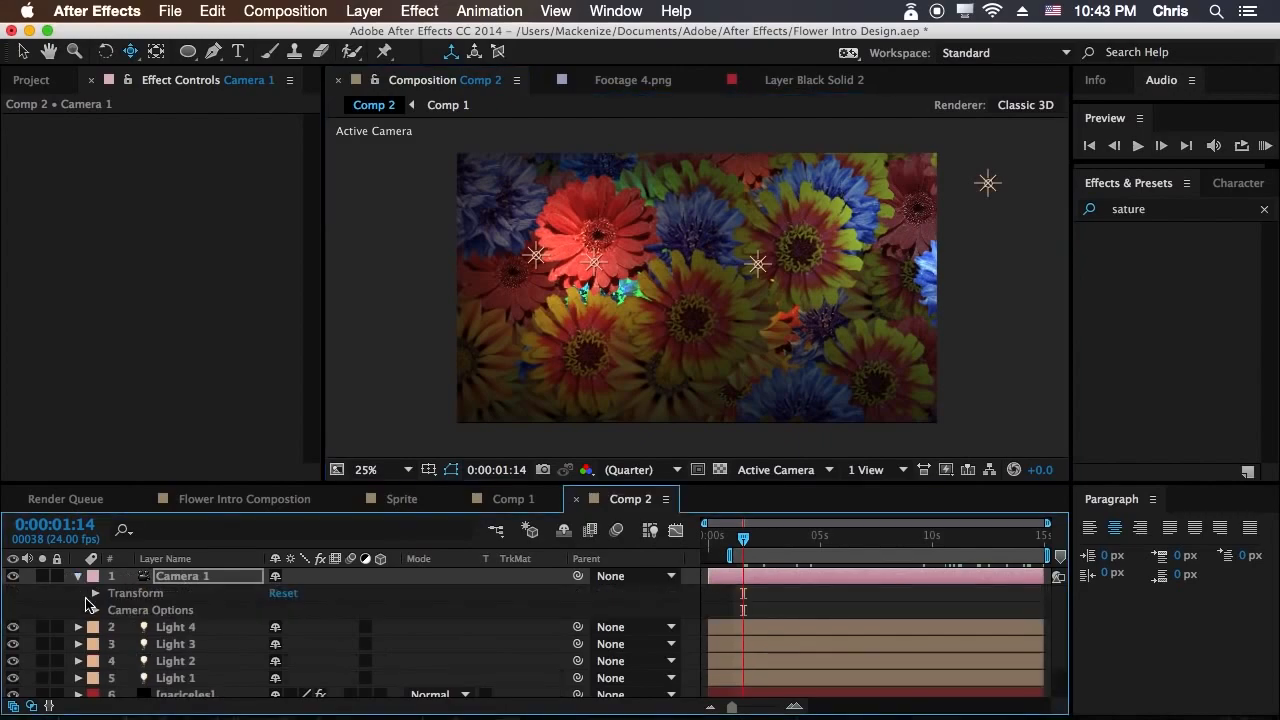
left_click(95, 595)
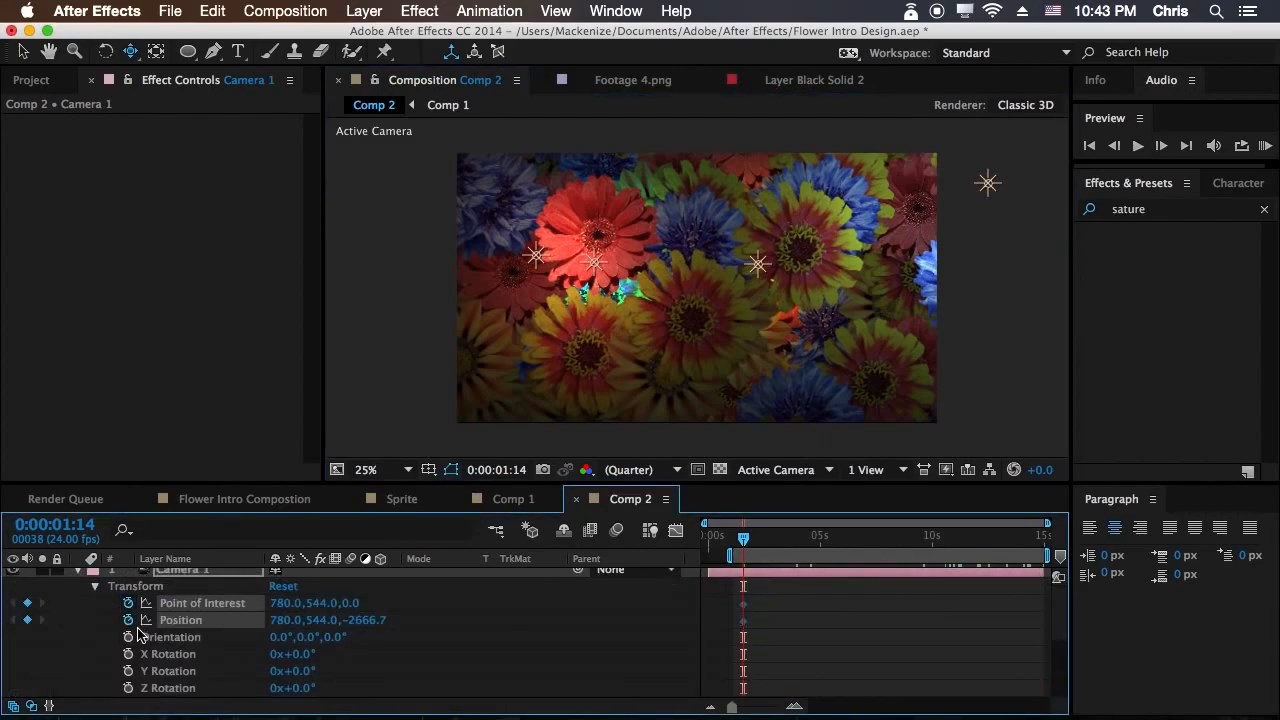
key("Delete")
At 0:00:14:23, pan the camera so the flowers shift left and slightly up, and scrub through the camera move.
left_click_drag(760, 549, 1119, 555)
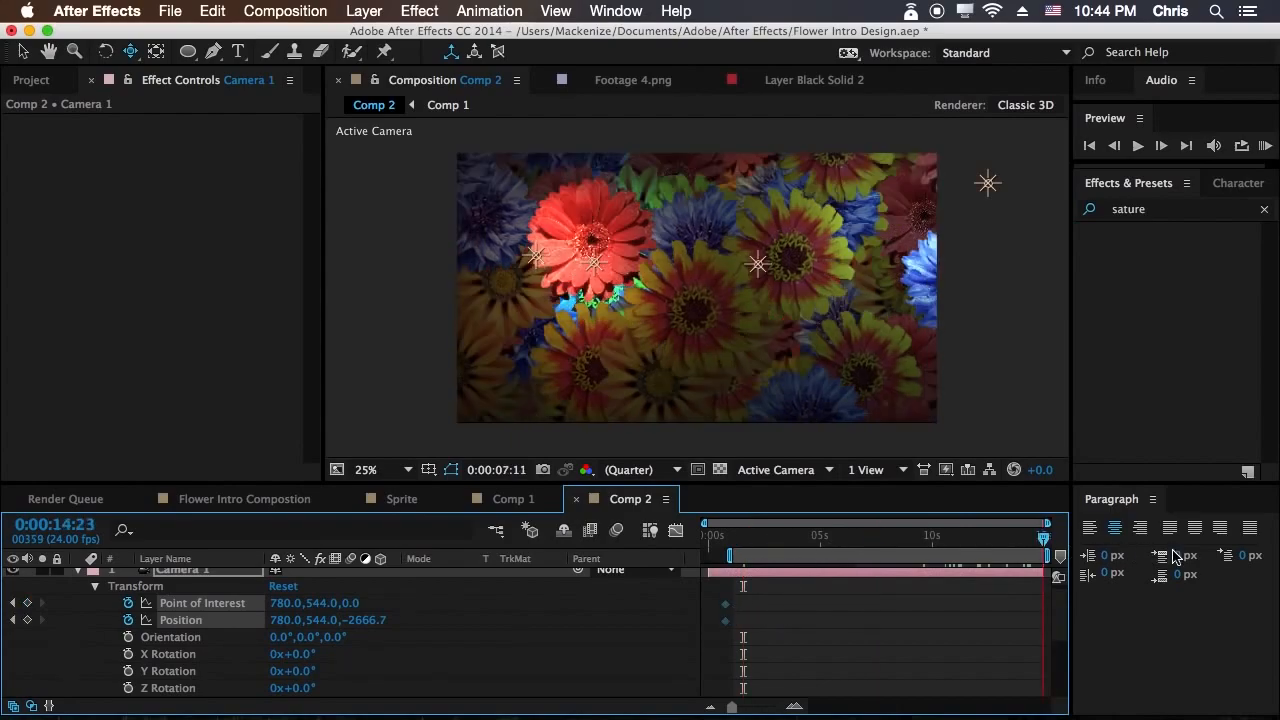
mouse_move(802, 293)
left_mouse_down()
mouse_move(665, 291)
mouse_move(789, 296)
left_mouse_up()
left_click_drag(738, 538, 858, 538)
Turn on the camera's depth of field with a blur level of 200% and an aperture of 156.3 pixels.
left_click(95, 588)
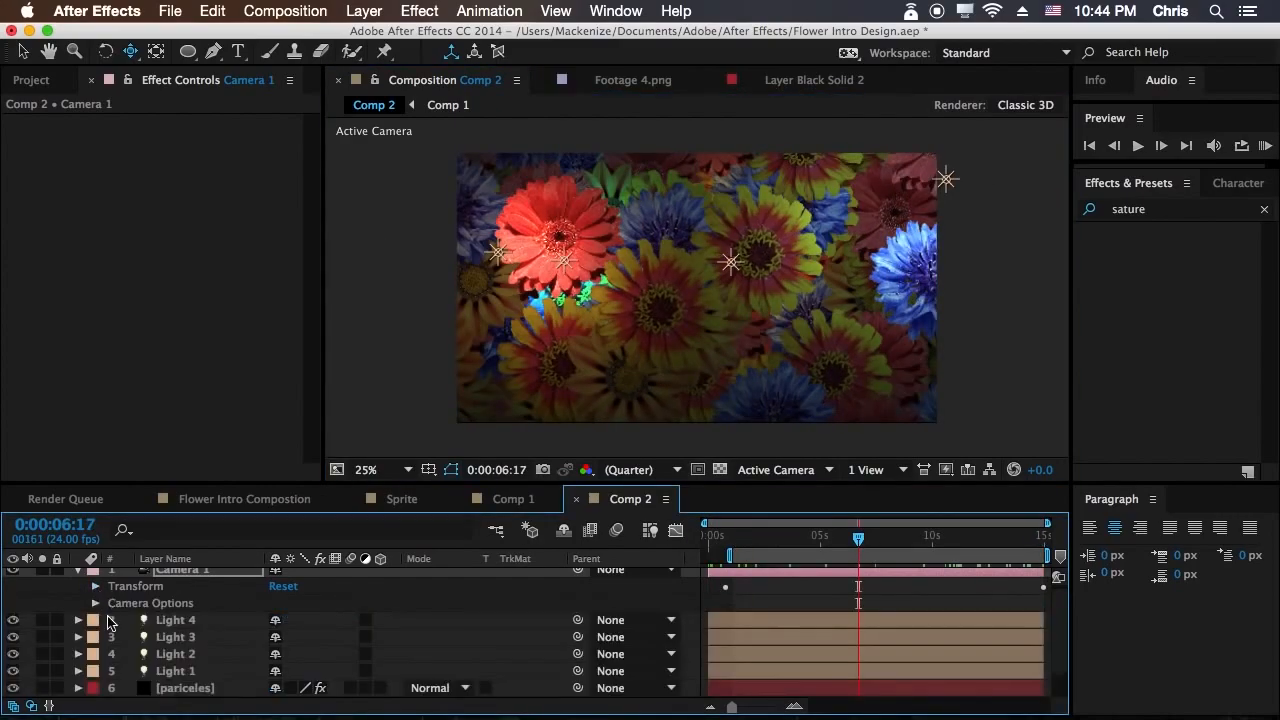
left_click(95, 603)
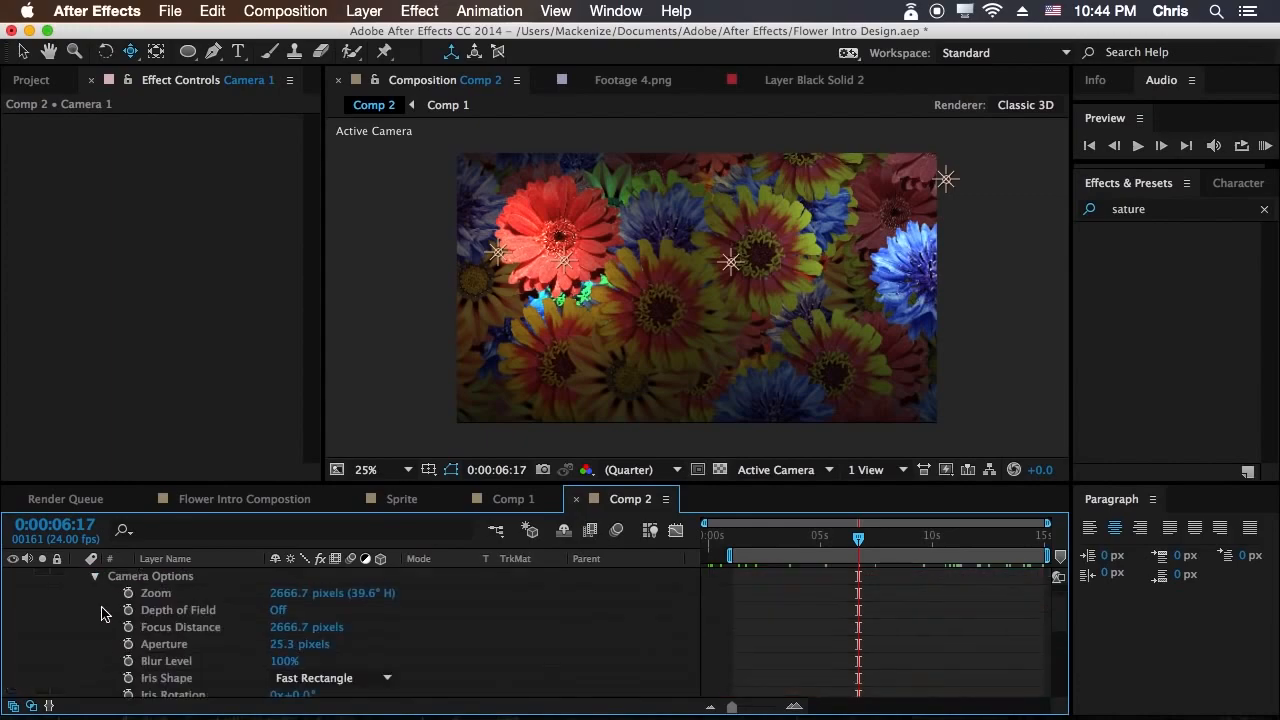
left_click(277, 610)
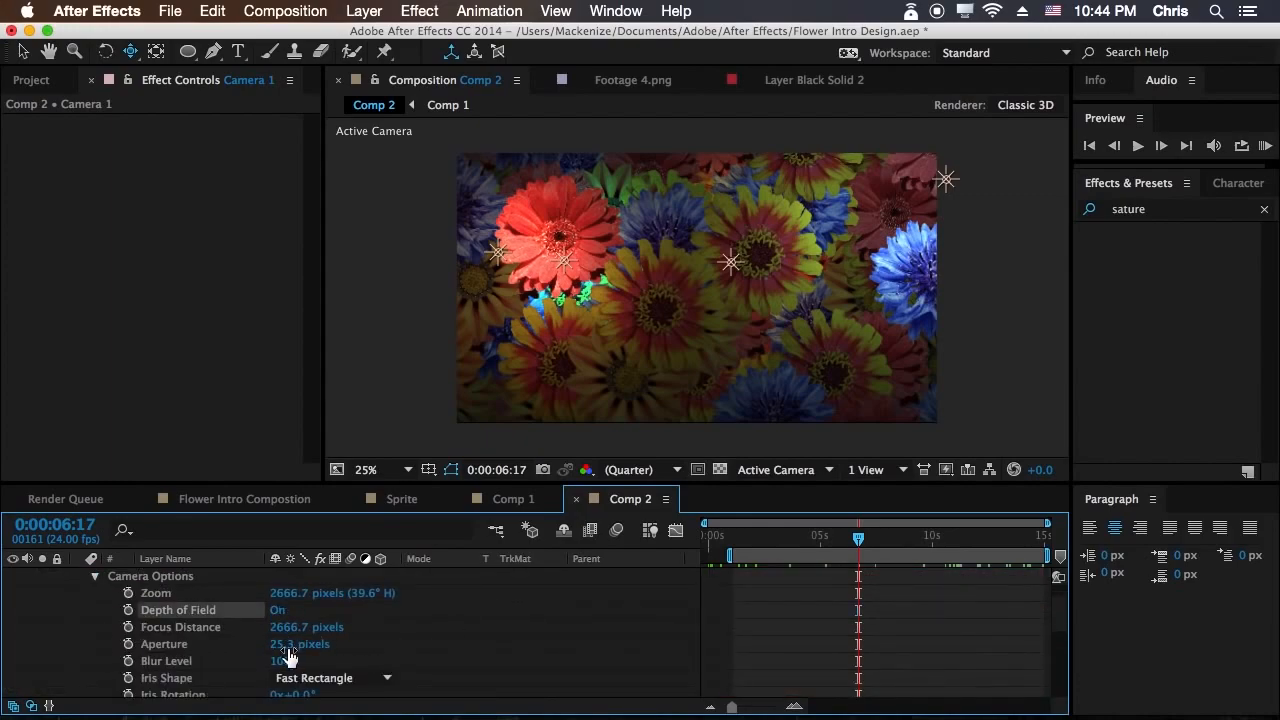
left_click_drag(288, 660, 1275, 632)
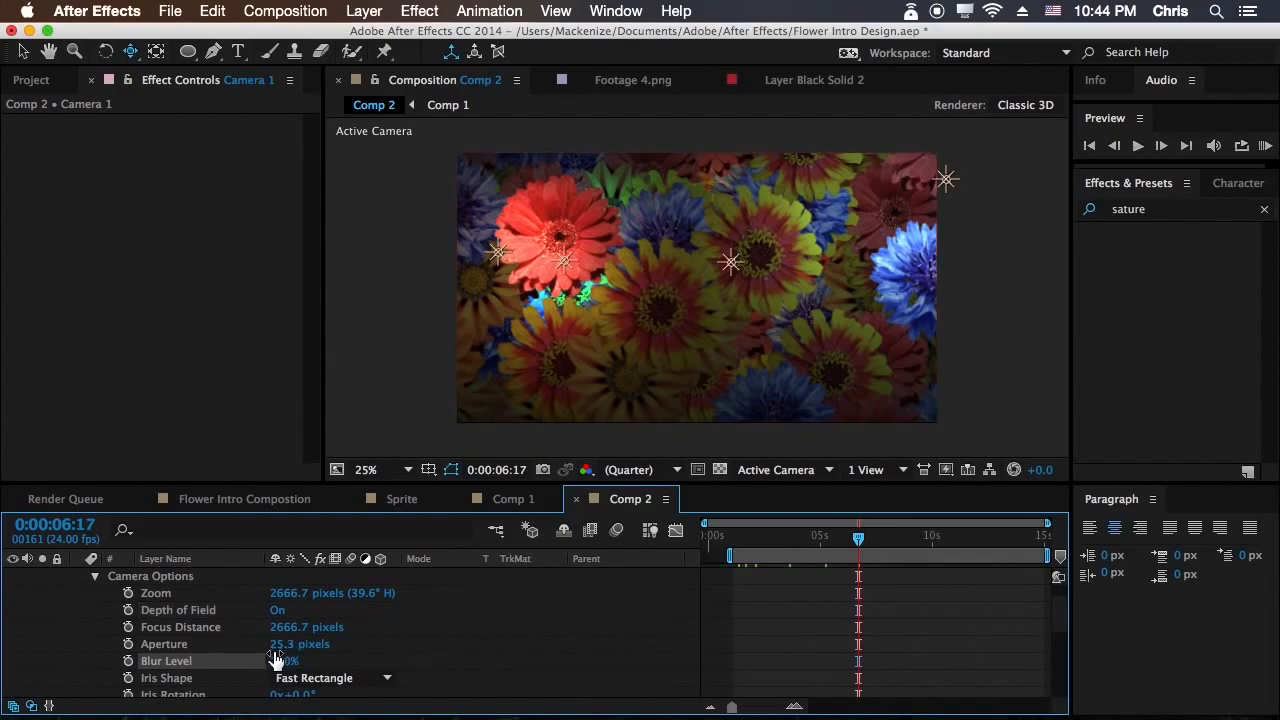
left_click_drag(278, 644, 406, 645)
Adjust the camera's focus distance to 1954.7 pixels to bring the front flowers into focus.
left_click_drag(290, 627, 207, 629)
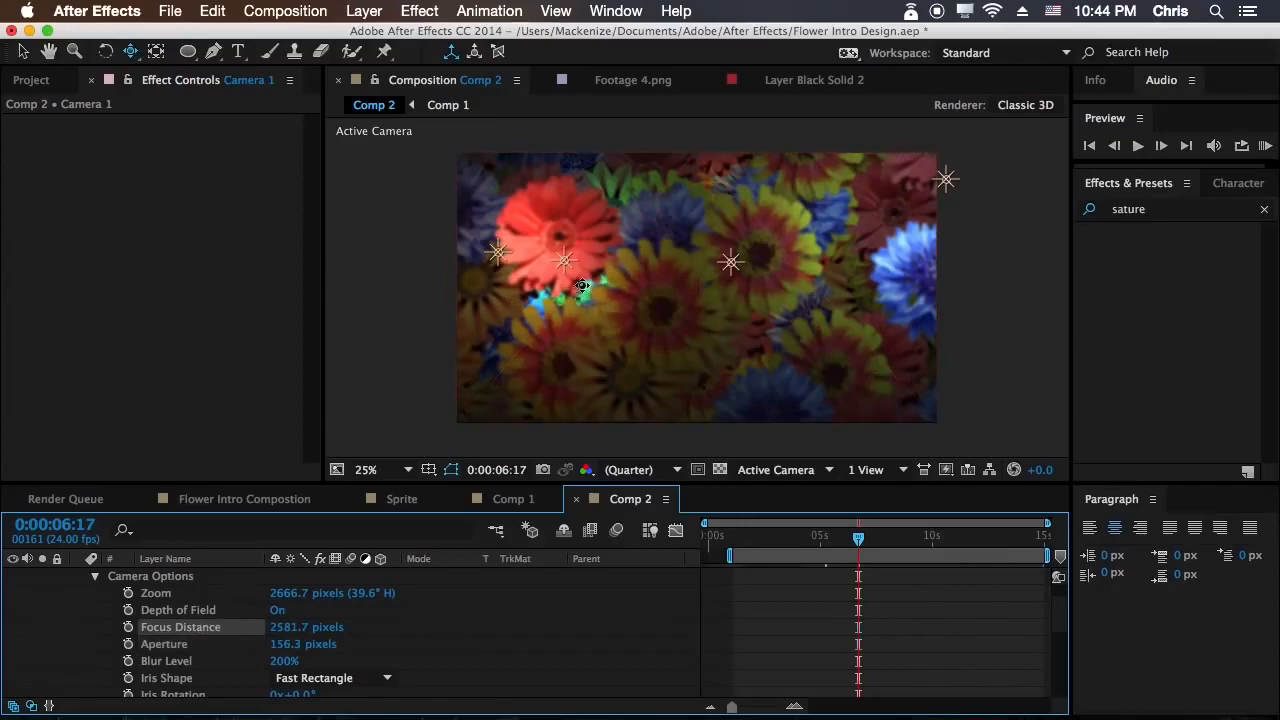
left_click(23, 50)
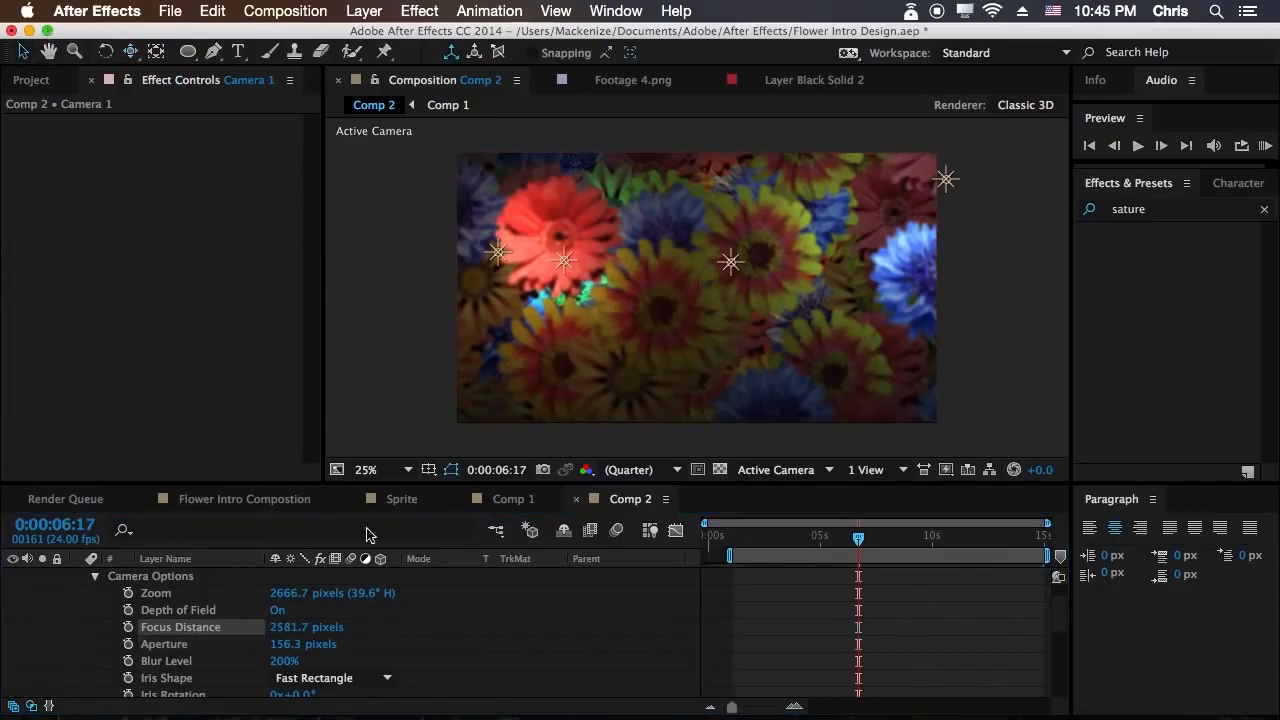
left_click_drag(300, 627, 4, 626)
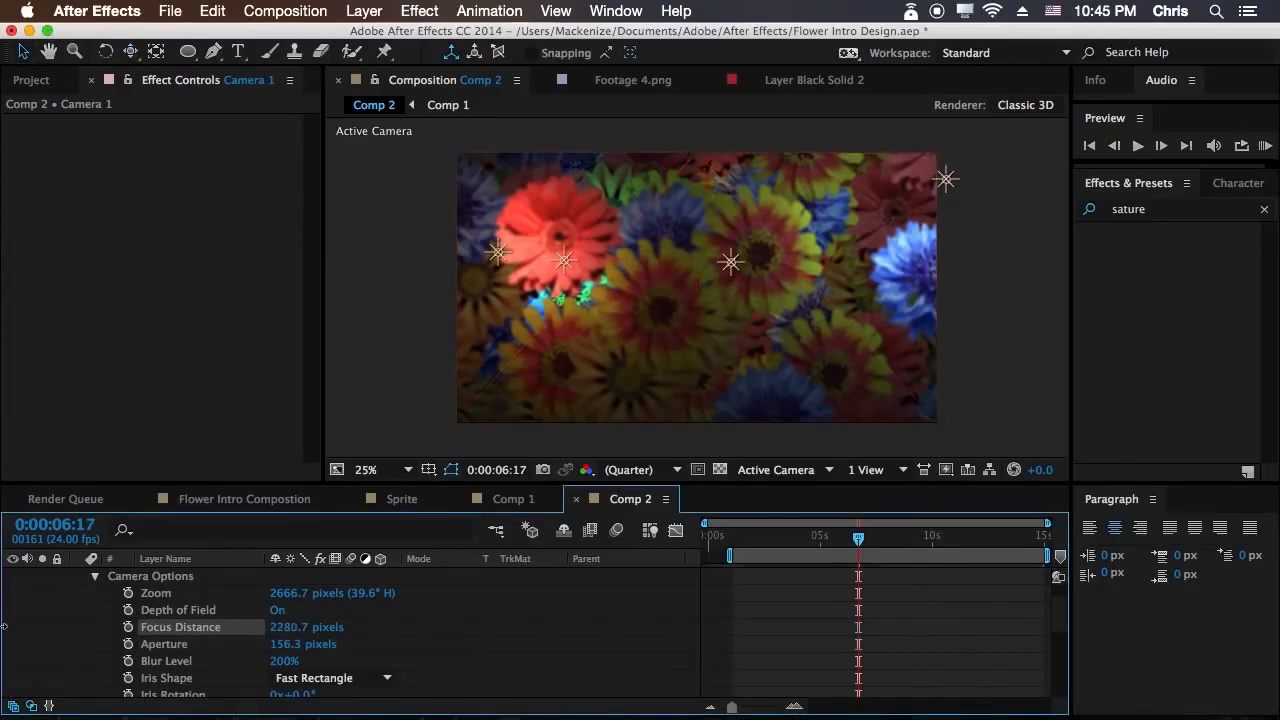
left_click_drag(300, 628, 7, 618)
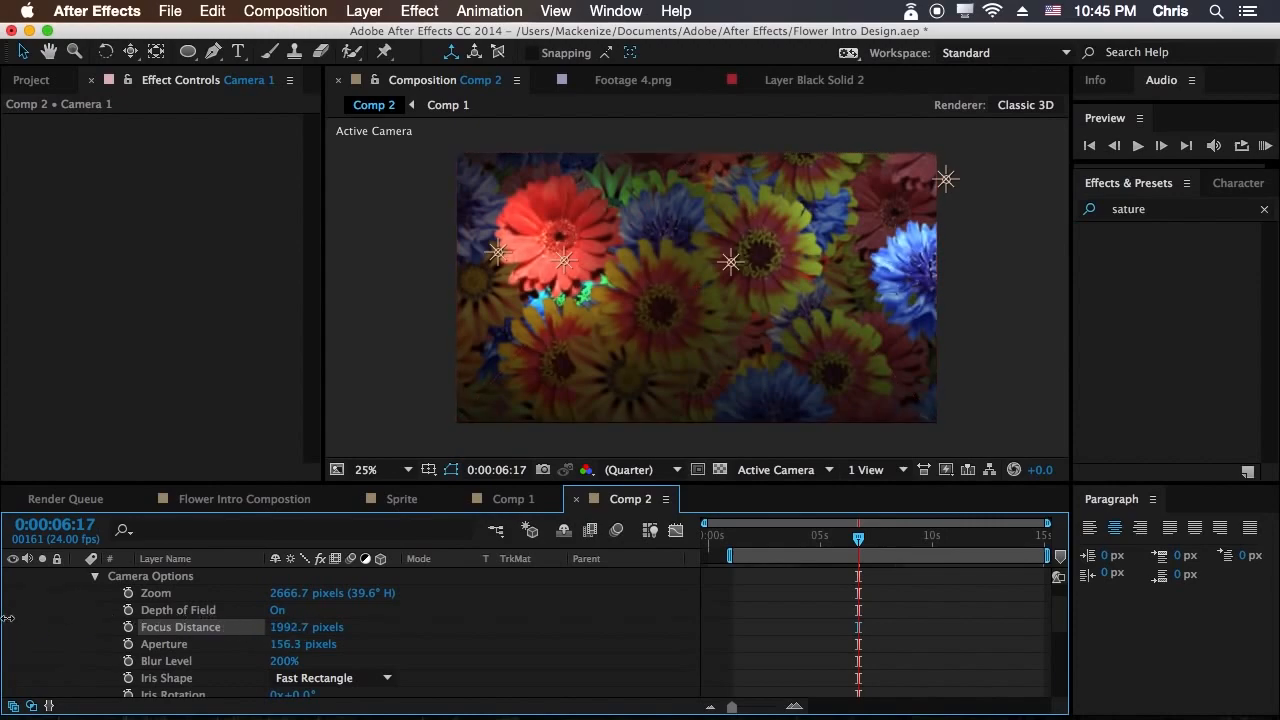
left_click(300, 627)
type("1891.7")
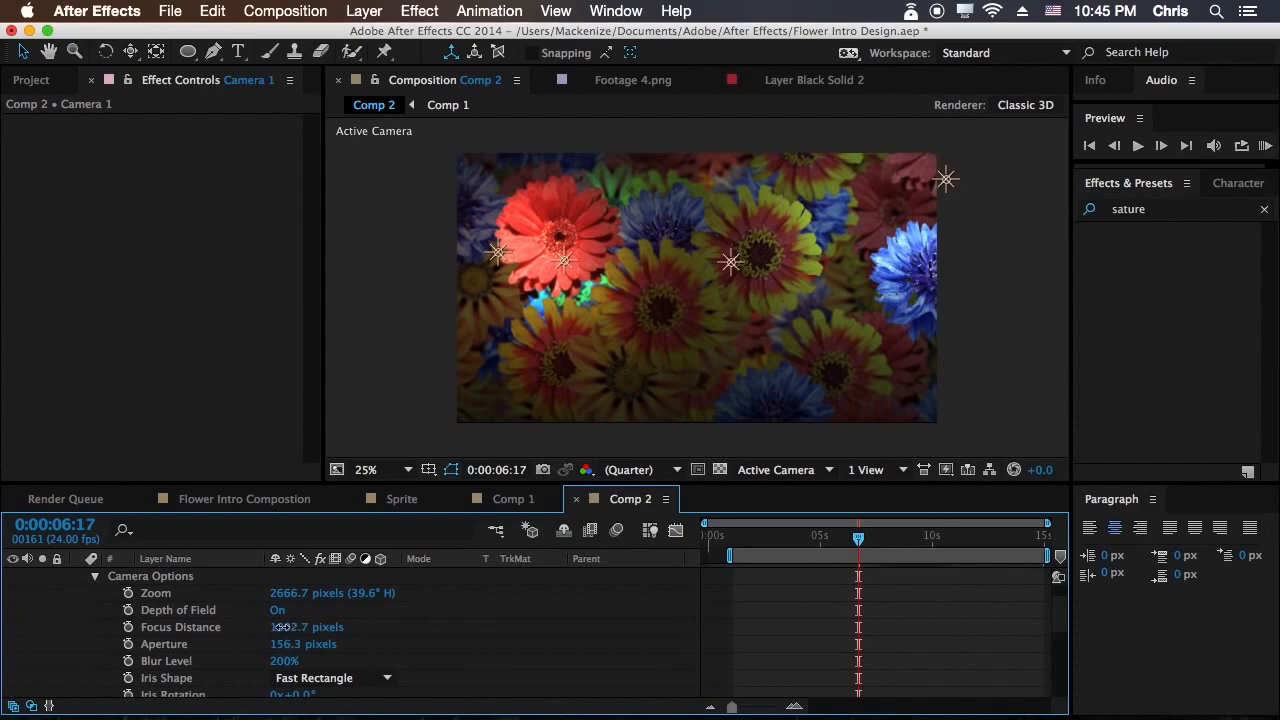
key("Return")
left_click_drag(180, 632, 259, 632)
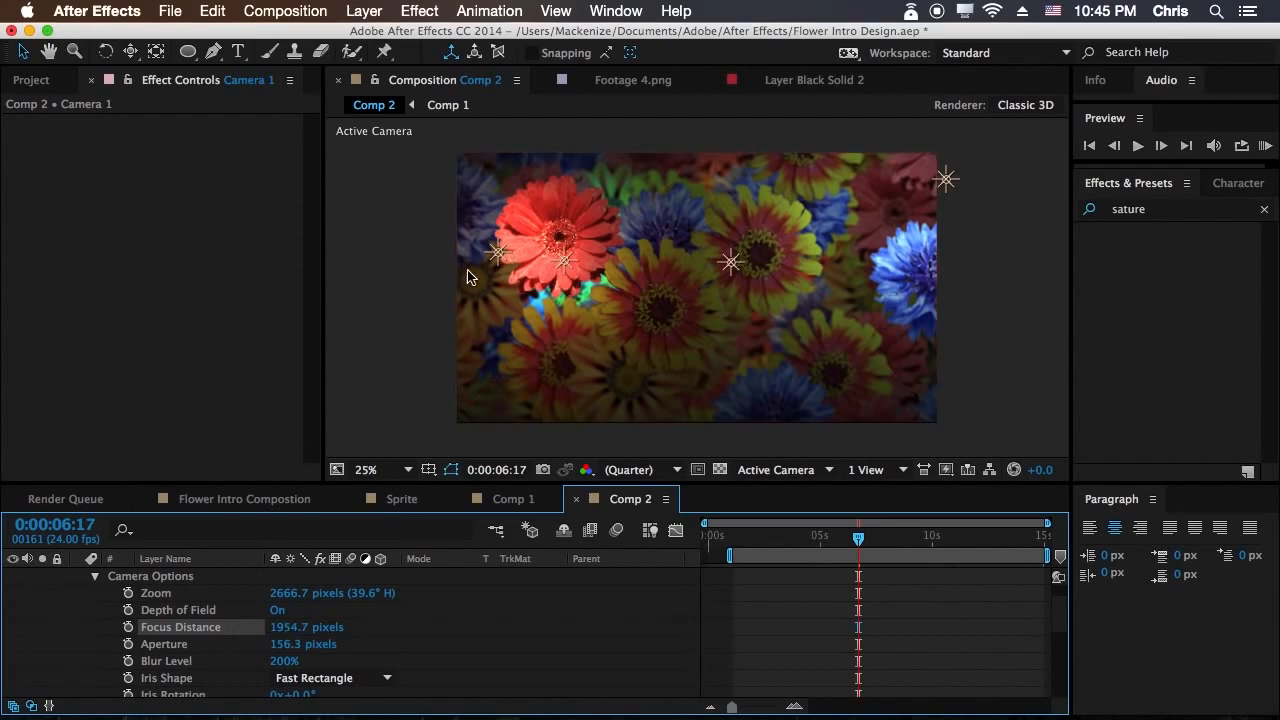
Animate the camera's focus distance with keyframes at 0:00:06:17, 0:00:14:00 and 0:00:01:01, using 1991.7 pixels at 0:00:01:01.
left_click(128, 627)
left_click_drag(908, 540, 1022, 546)
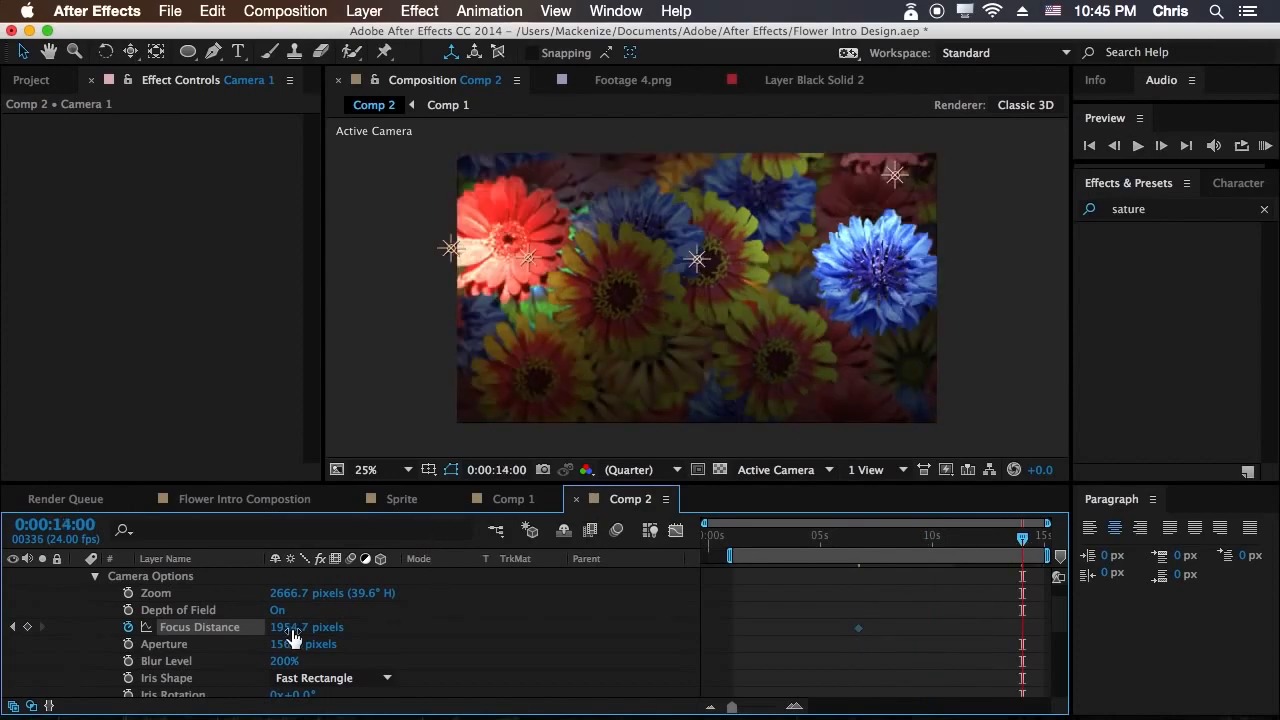
mouse_move(292, 627)
left_mouse_down()
mouse_move(323, 627)
mouse_move(270, 627)
left_mouse_up()
left_click_drag(757, 537, 733, 541)
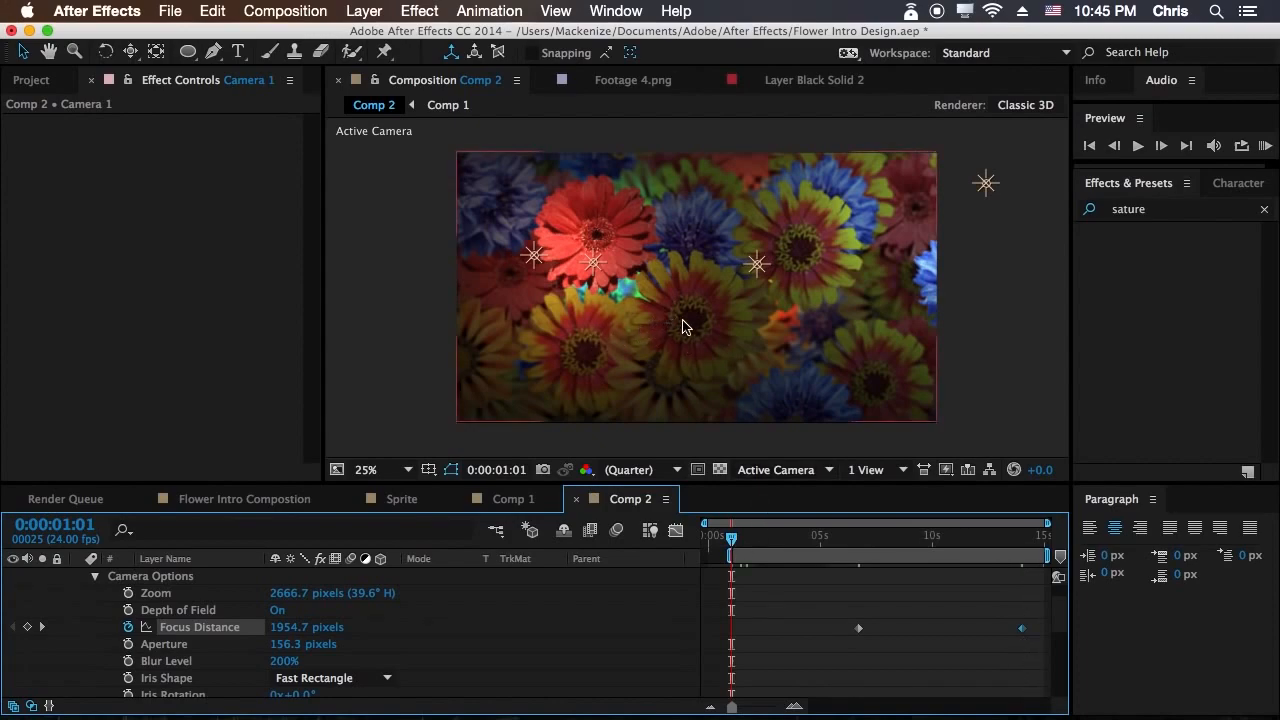
left_click_drag(304, 627, 335, 627)
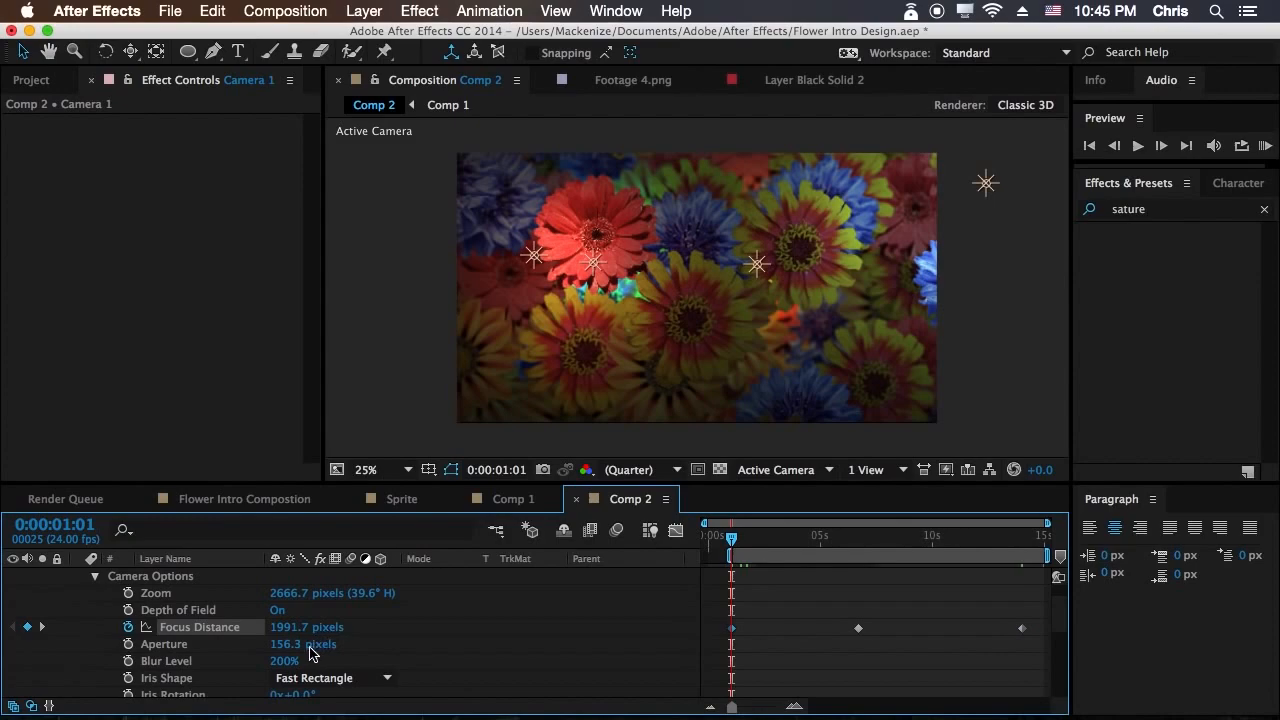
Strengthen the camera's depth of field by setting the aperture to 364.3 pixels and the blur level to 420%.
left_click_drag(285, 661, 377, 657)
left_click_drag(491, 653, 490, 654)
left_click_drag(287, 647, 483, 635)
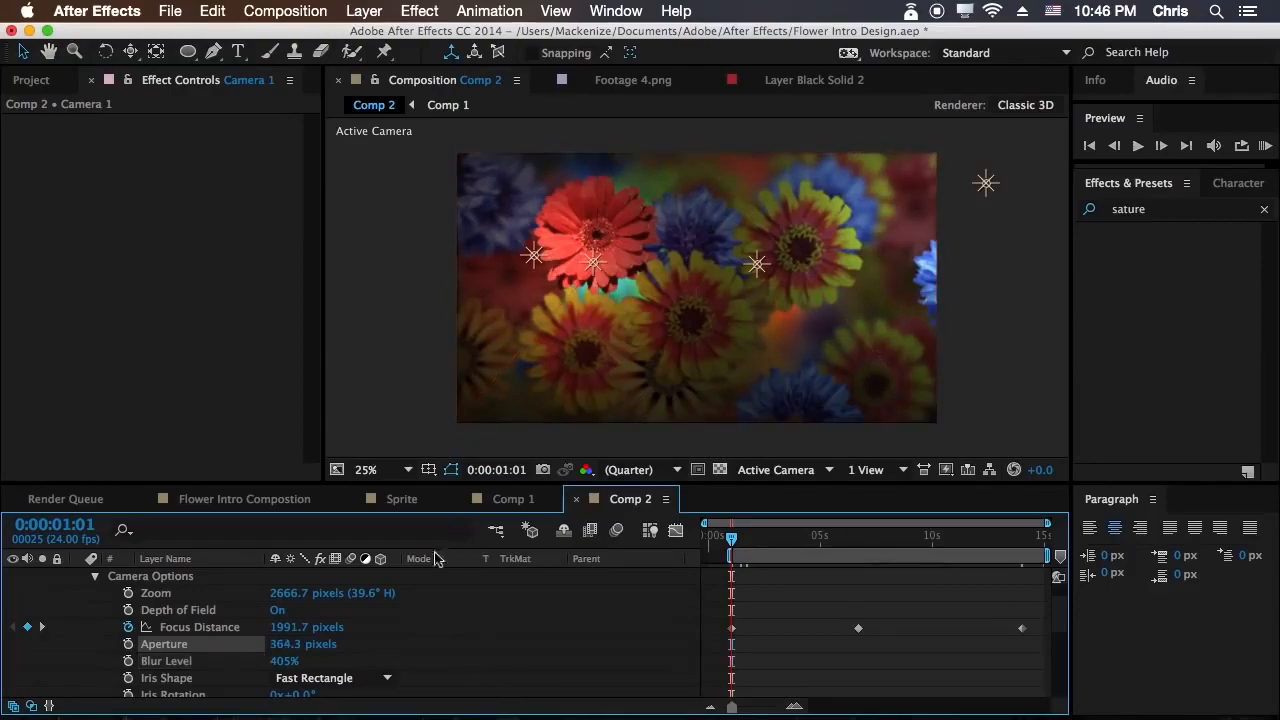
left_click_drag(286, 661, 297, 661)
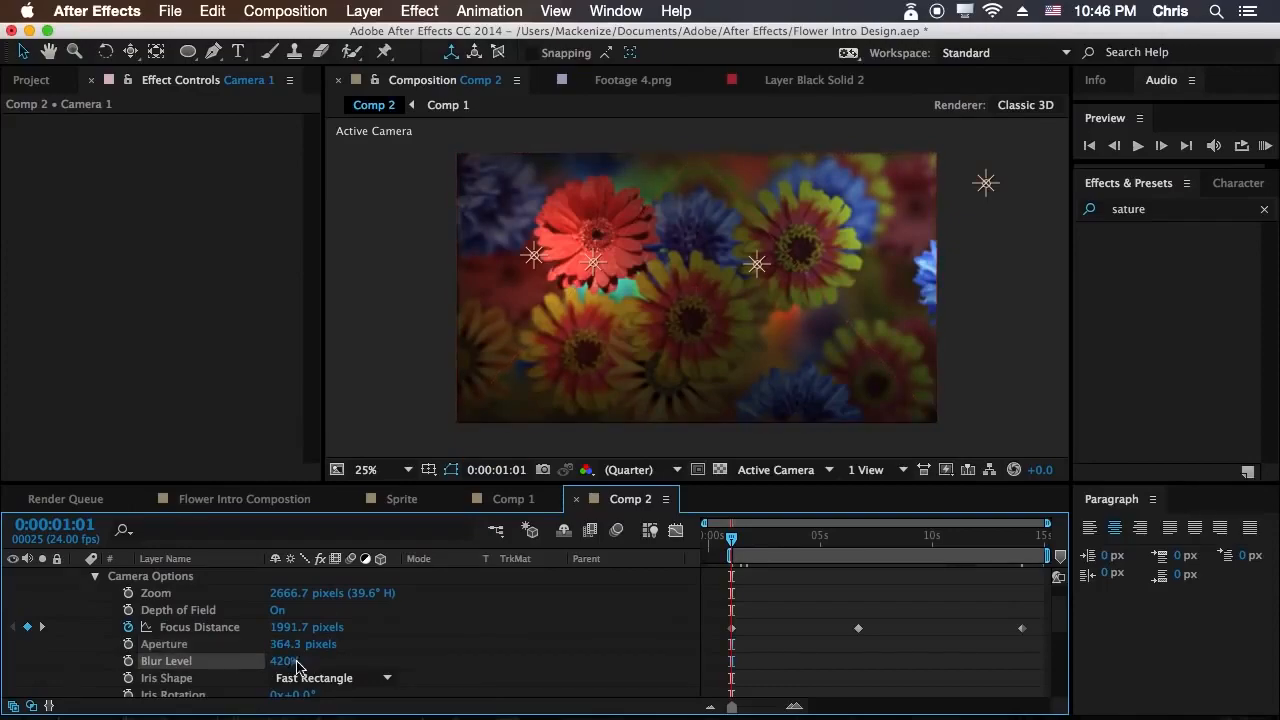
Collapse the camera layer's properties and enlarge the timeline area so that all layers fit.
scroll(210, 620, "up", 2)
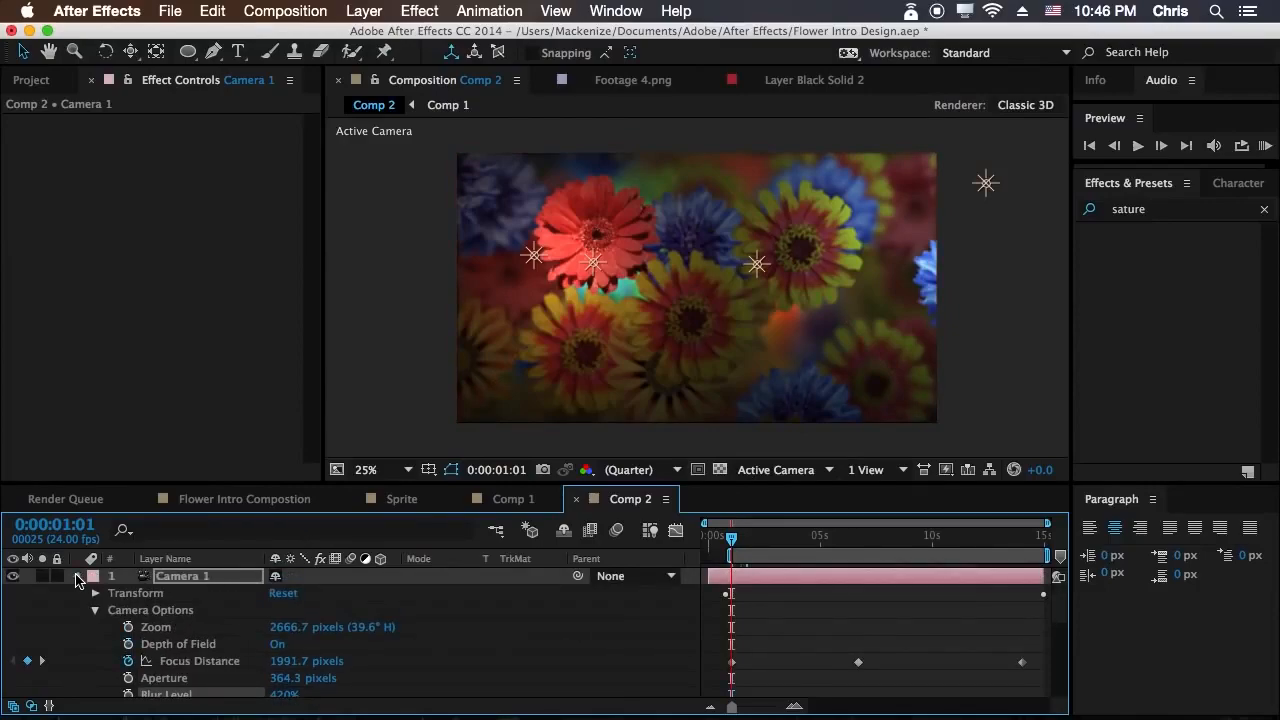
left_click(78, 580)
left_click(783, 684)
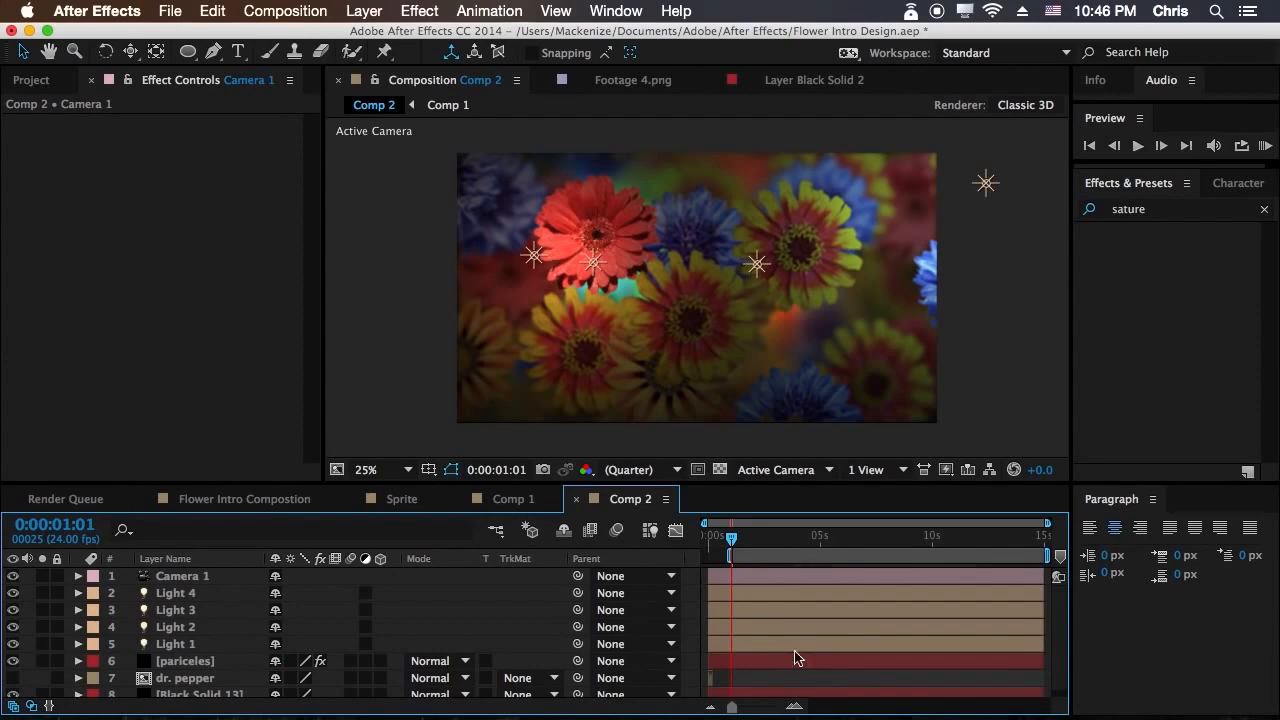
left_click_drag(636, 483, 630, 448)
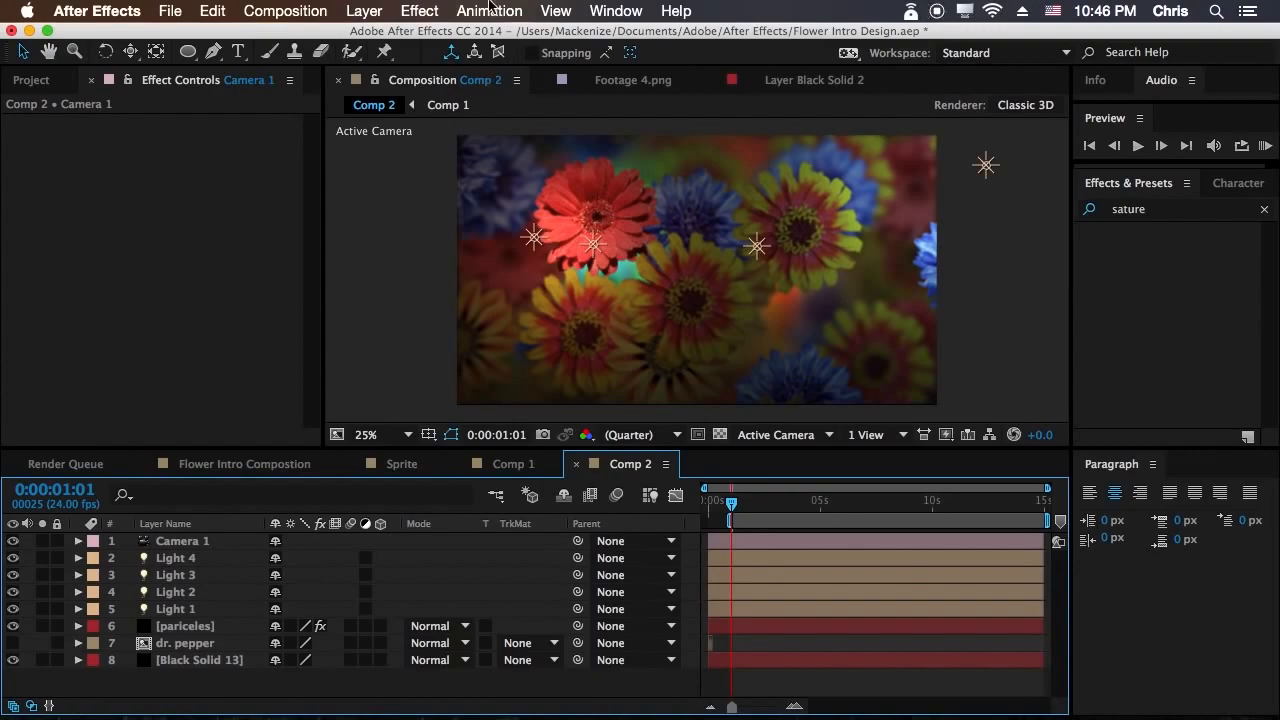
Create an adjustment layer above all other layers and apply the CC Composite effect to it.
left_click(366, 12)
mouse_move(380, 35)
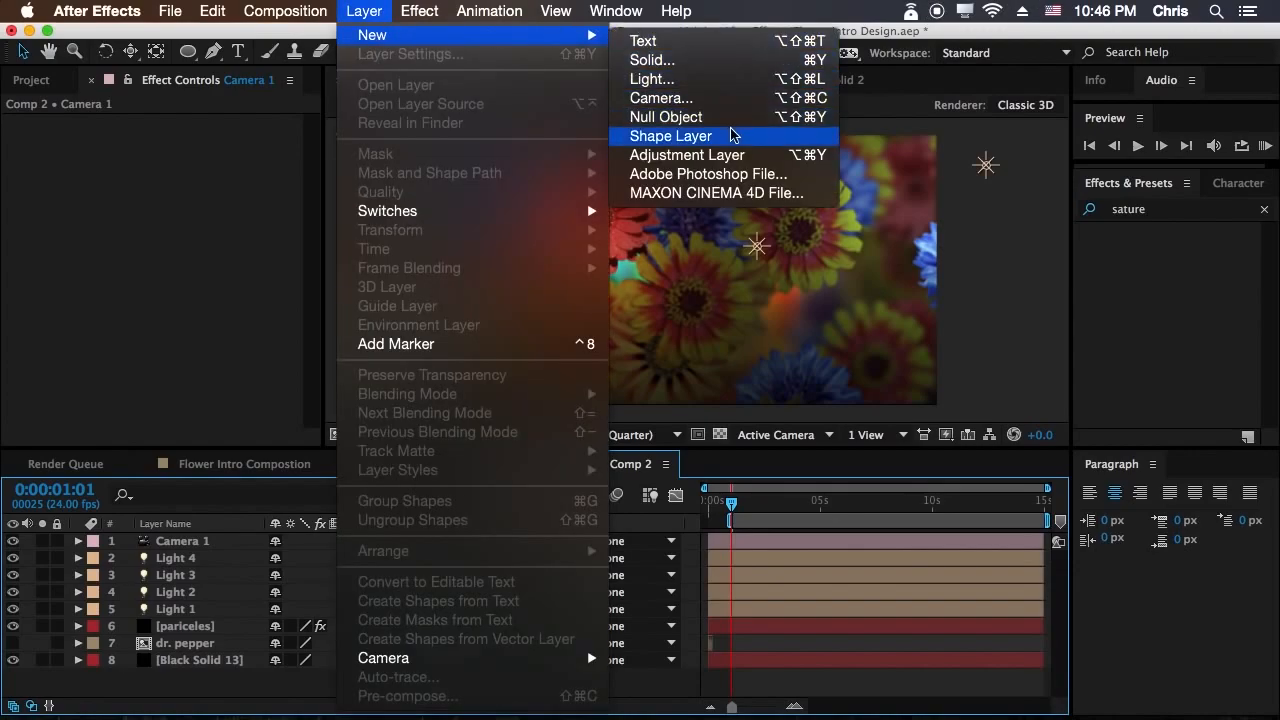
left_click(708, 155)
left_click(1130, 209)
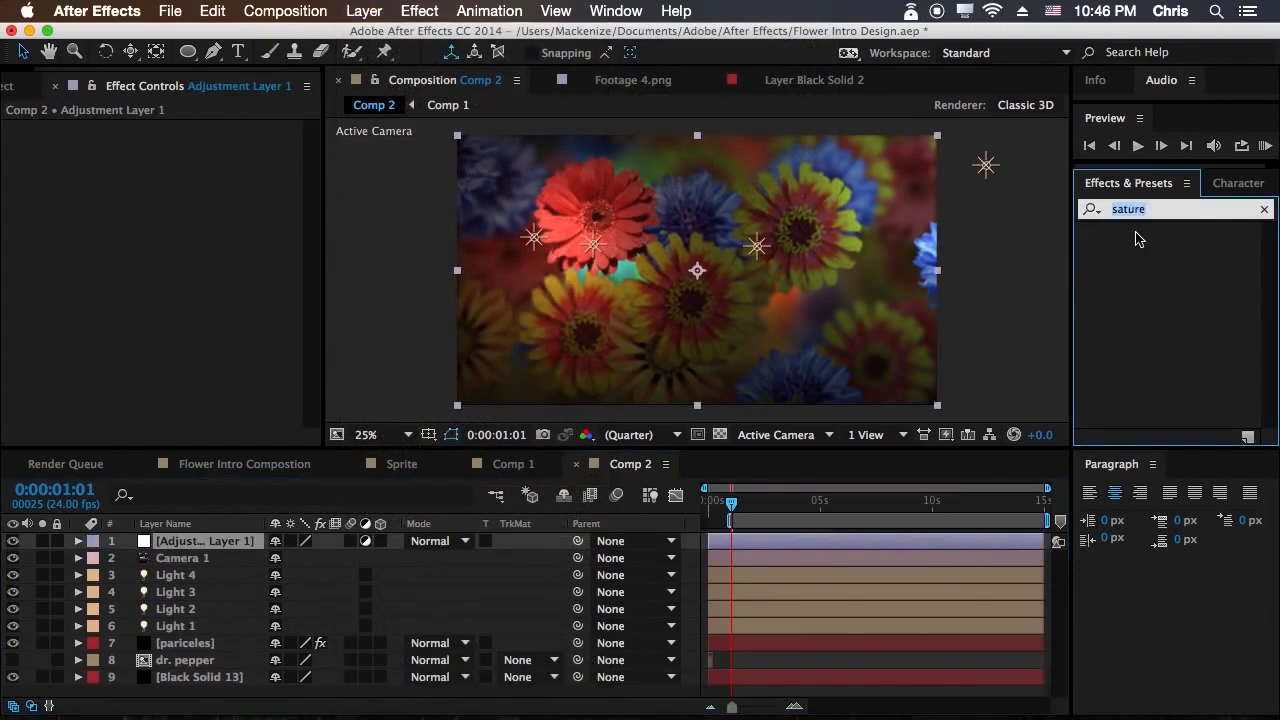
type("c")
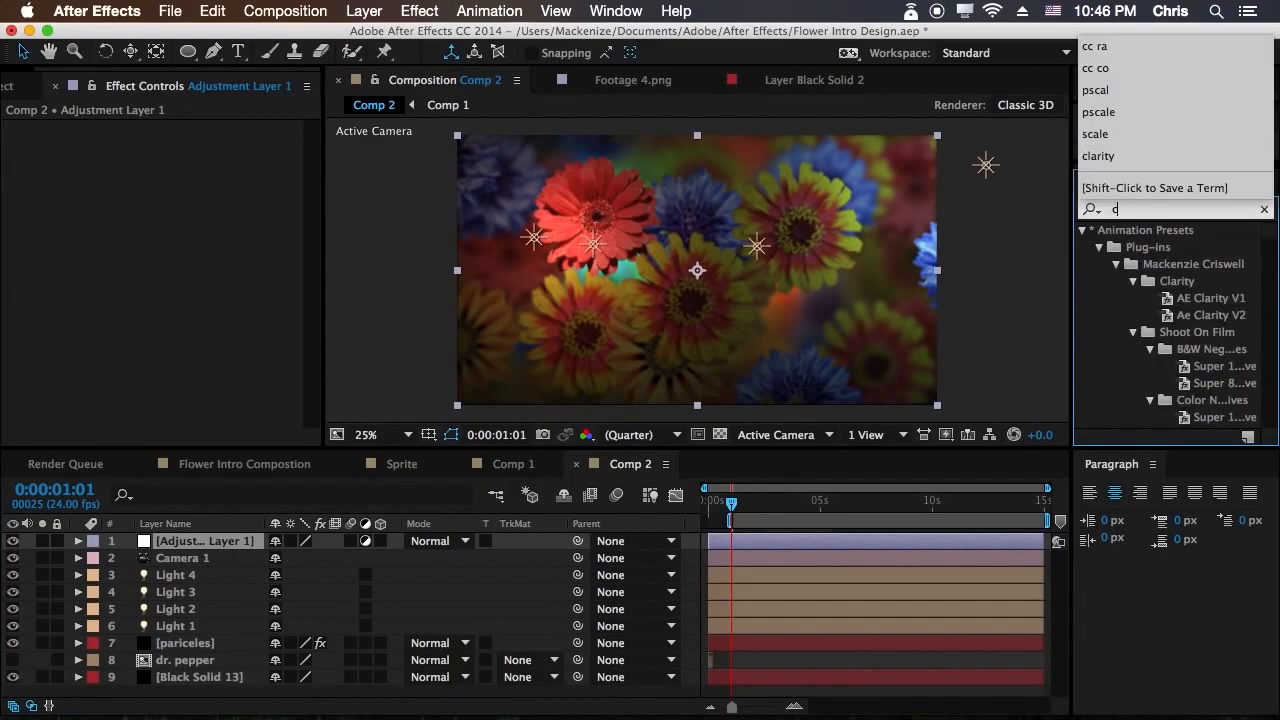
type("c compo")
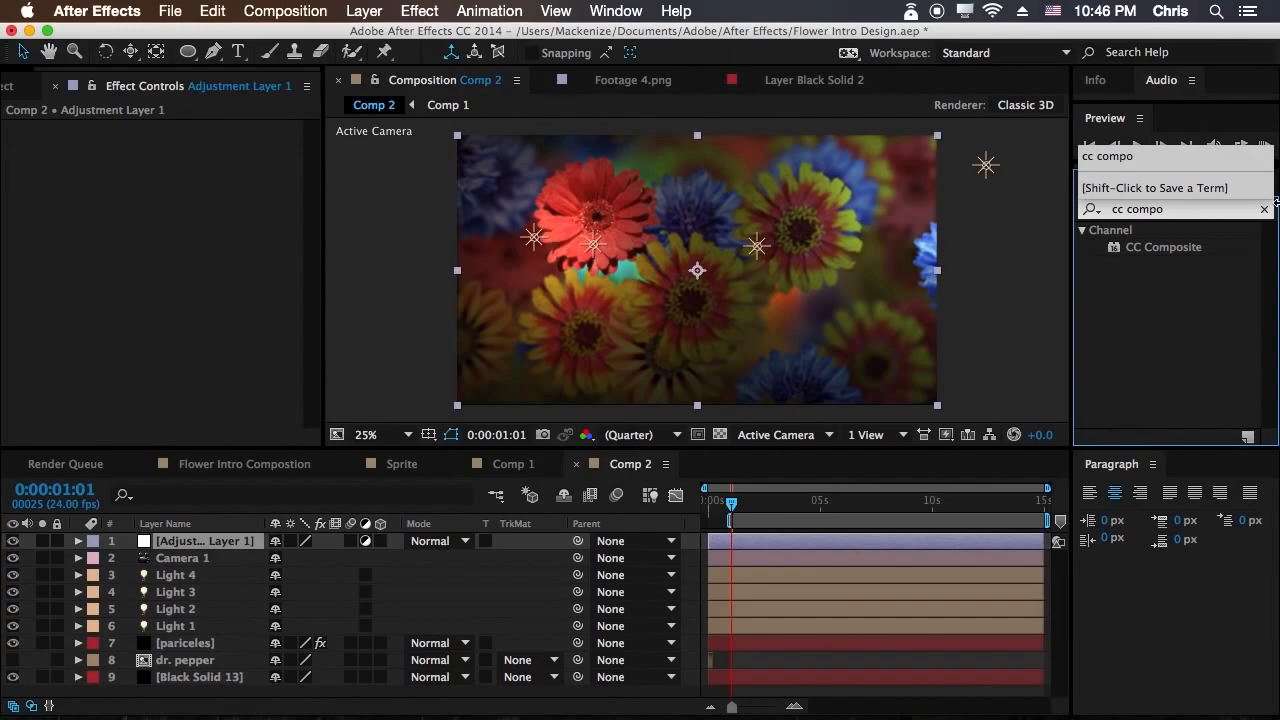
left_click(1192, 254)
left_click_drag(172, 553, 192, 543)
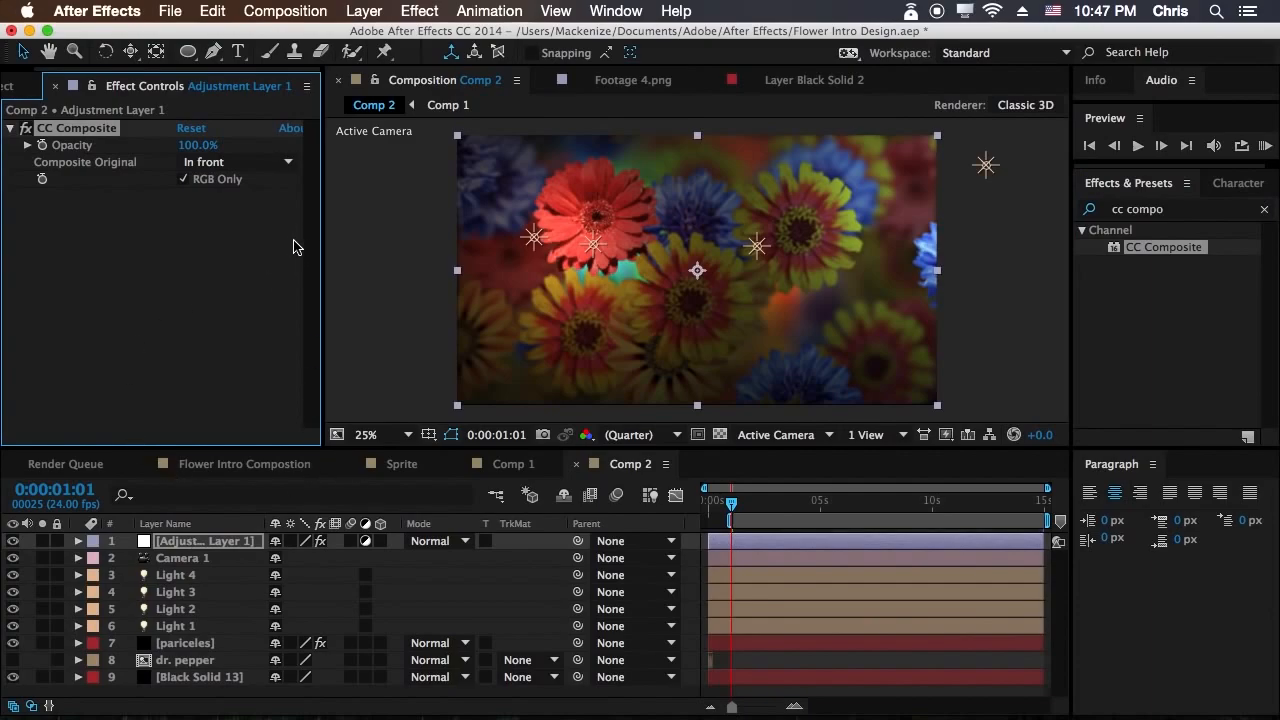
Set CC Composite's Composite Original mode to Overlay and its opacity to 66%.
left_click(600, 385)
left_click(232, 162)
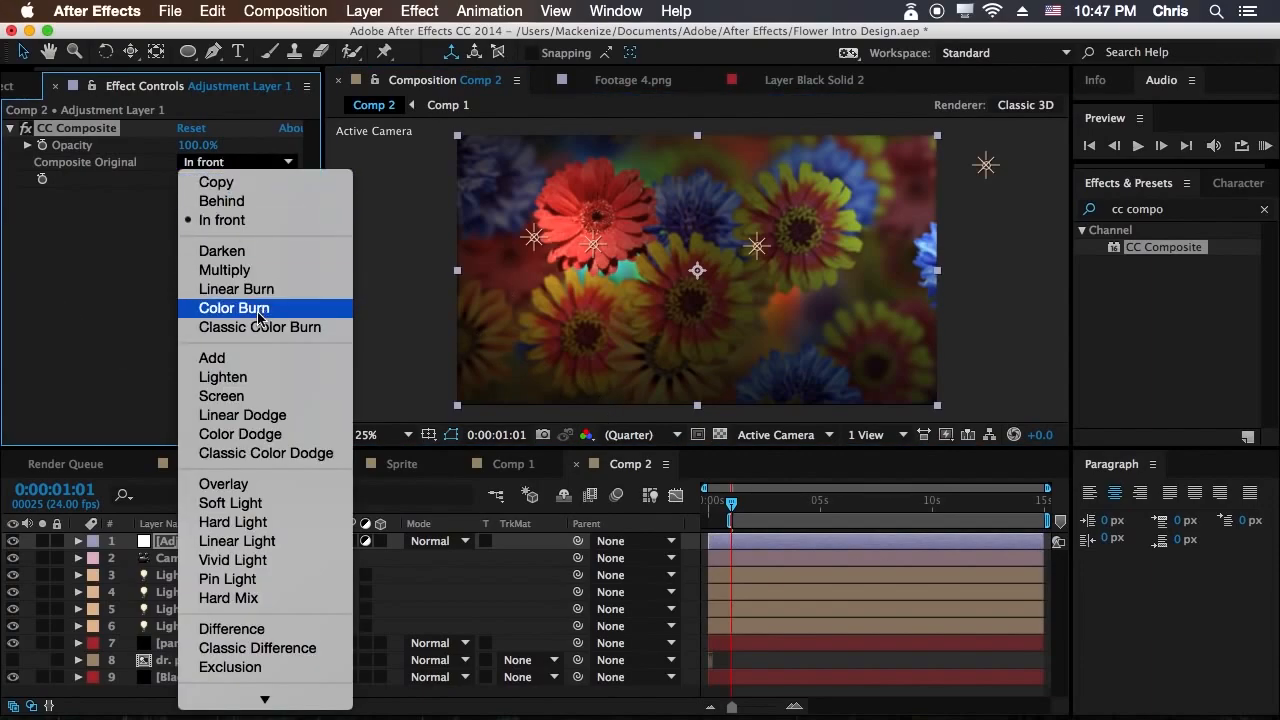
left_click(250, 484)
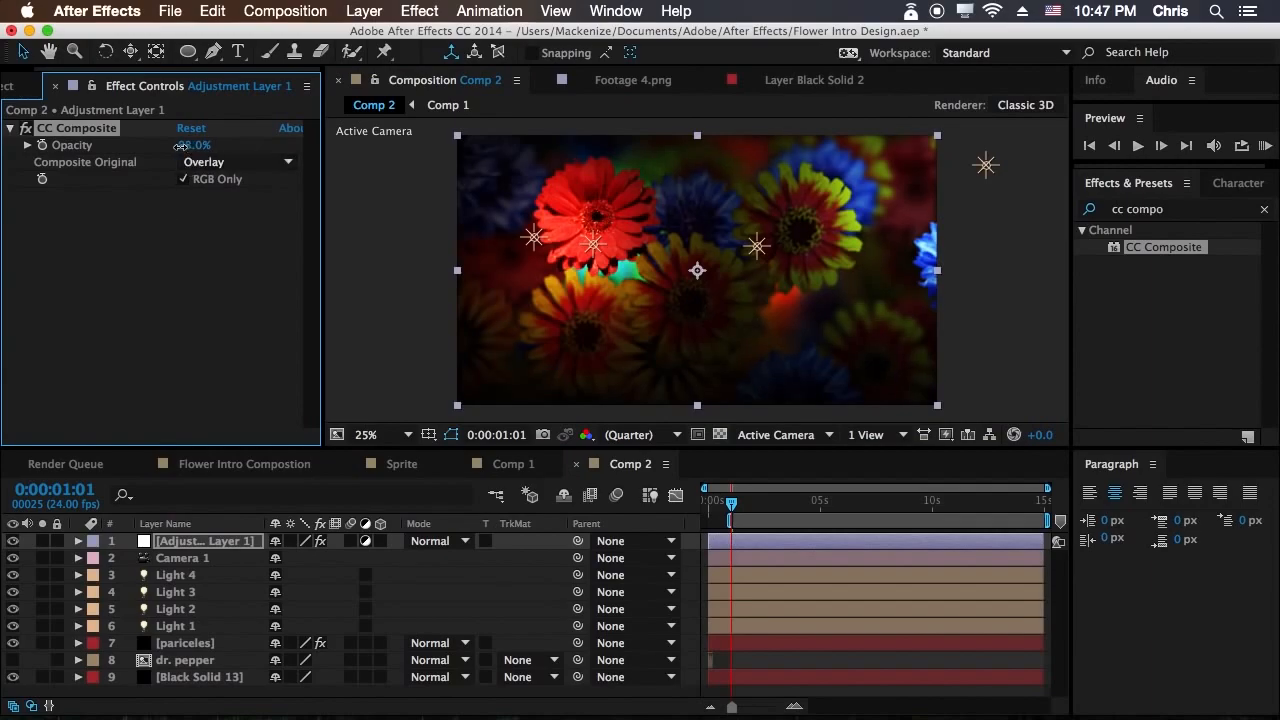
left_click_drag(159, 147, 165, 147)
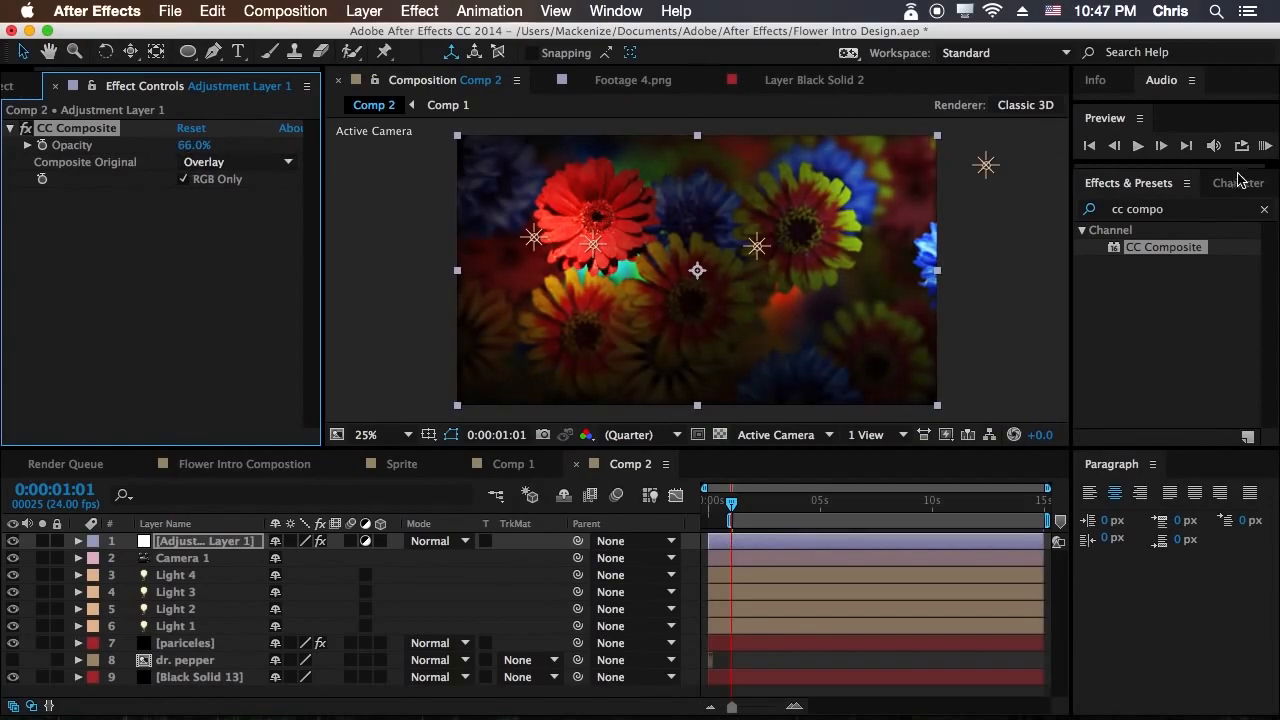
Apply Hue/Saturation to the adjustment layer and reduce the Master Saturation to -26.
left_click(1190, 222)
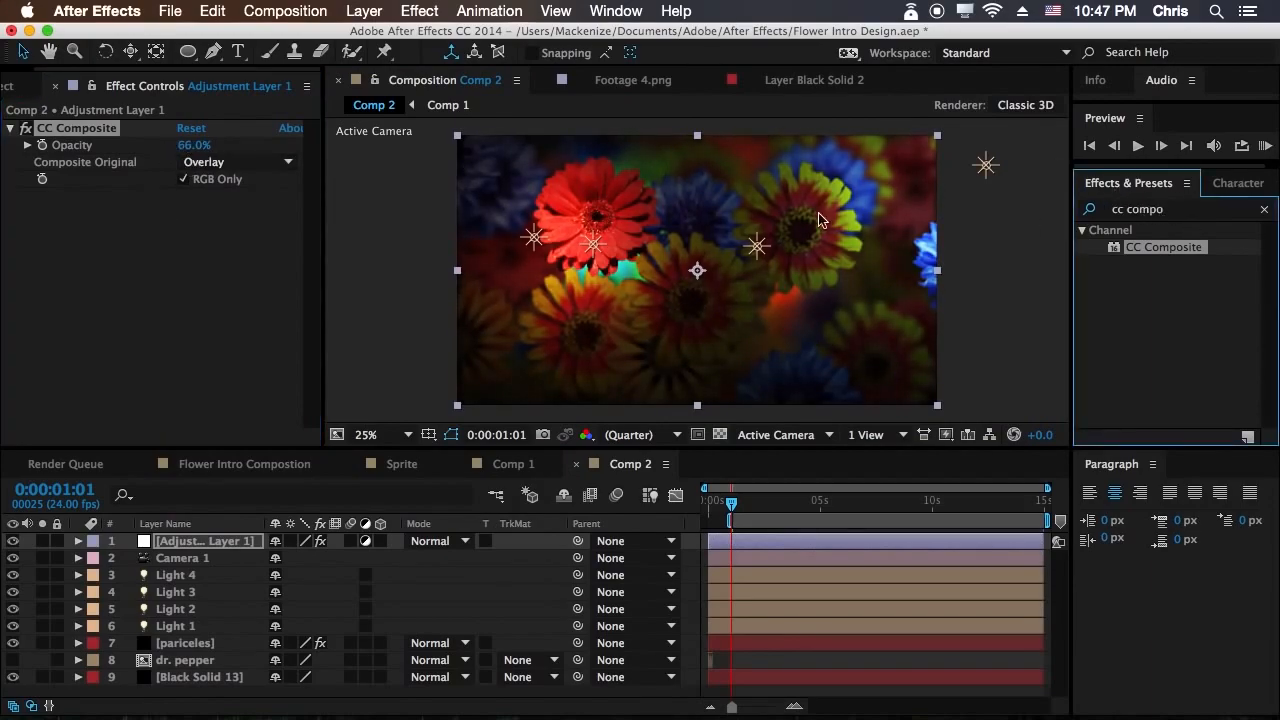
left_click(1169, 210)
left_click(1112, 209)
type("satura")
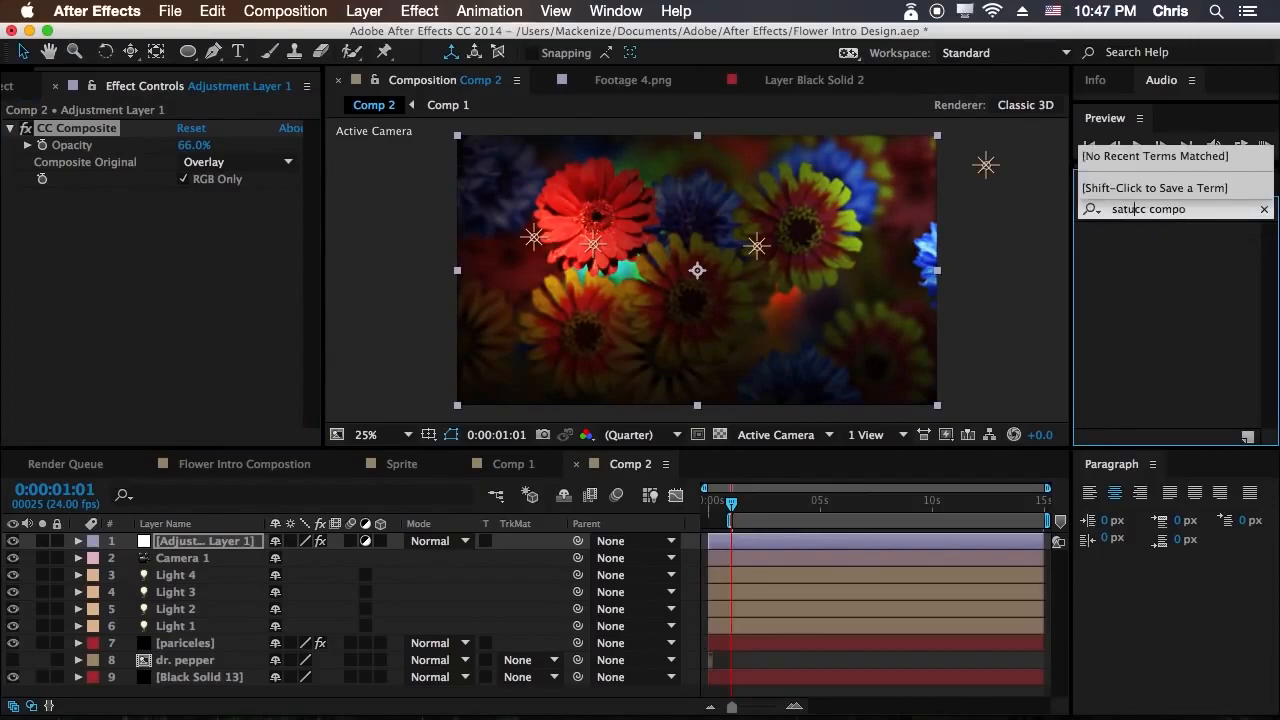
key("Delete")
key("Delete")
key("Delete")
key("Delete")
key("Delete")
key("Delete")
key("Delete")
key("Delete")
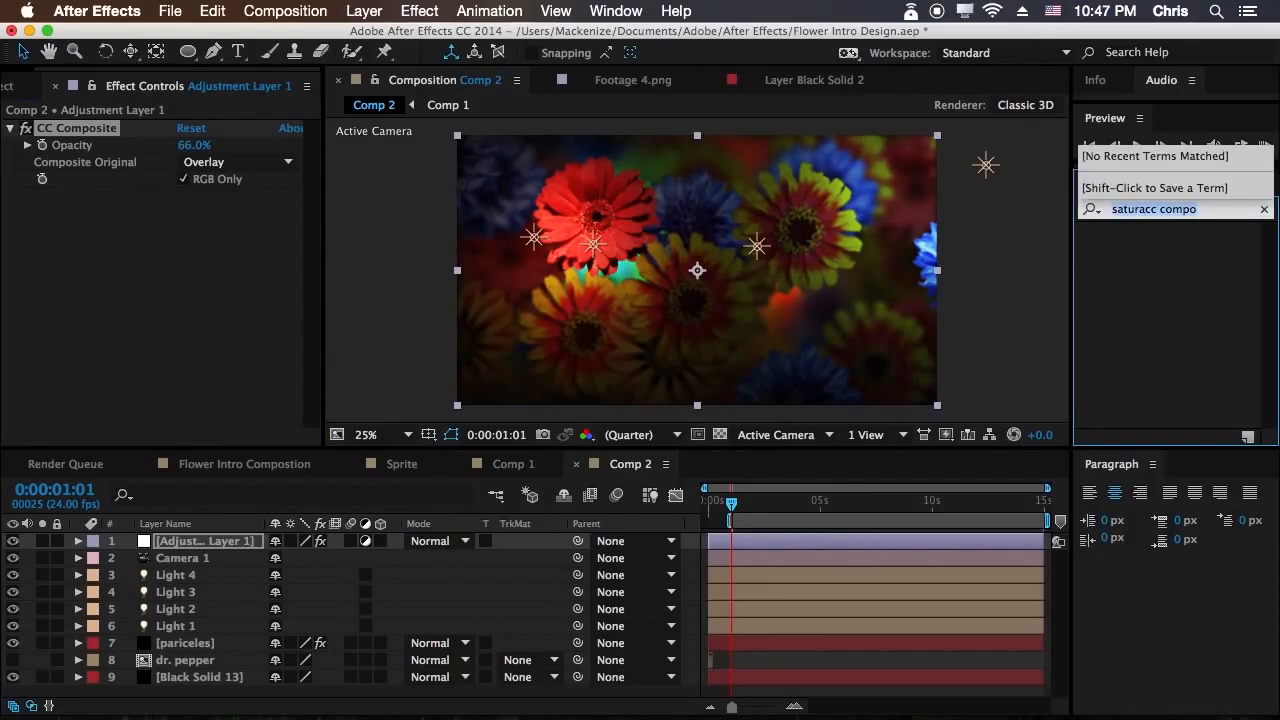
type("turat")
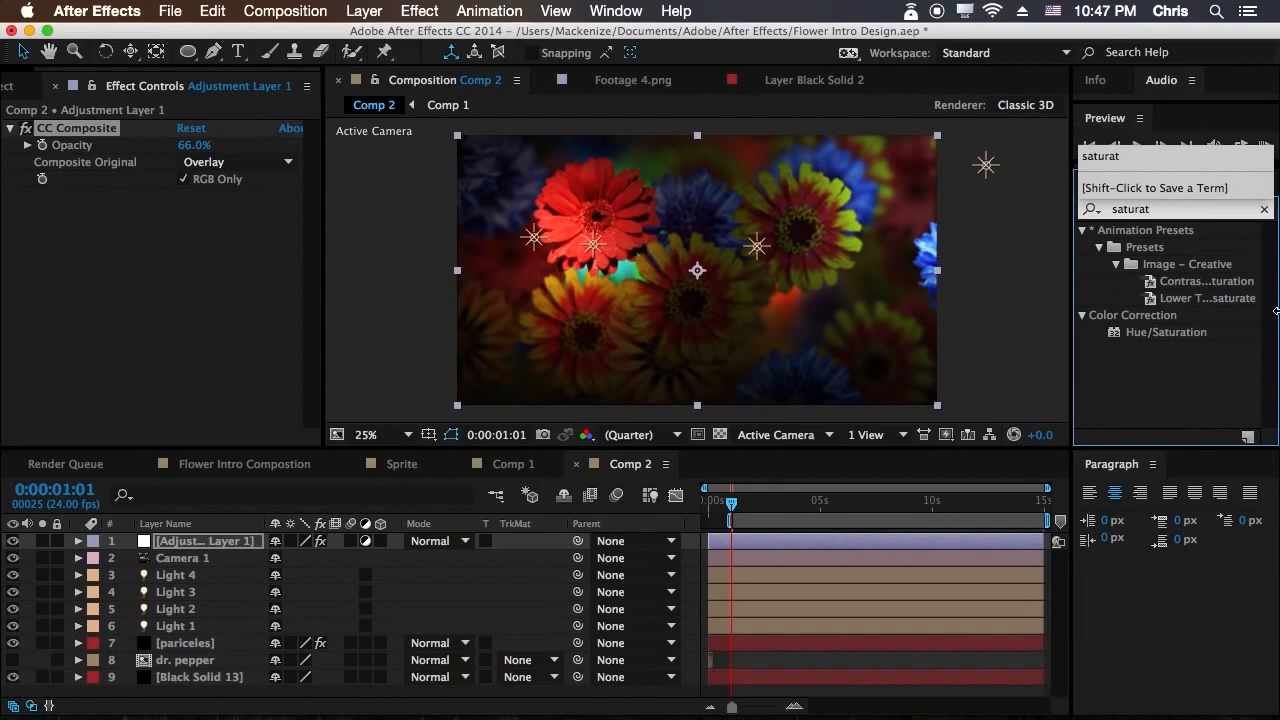
left_click_drag(1184, 342, 206, 282)
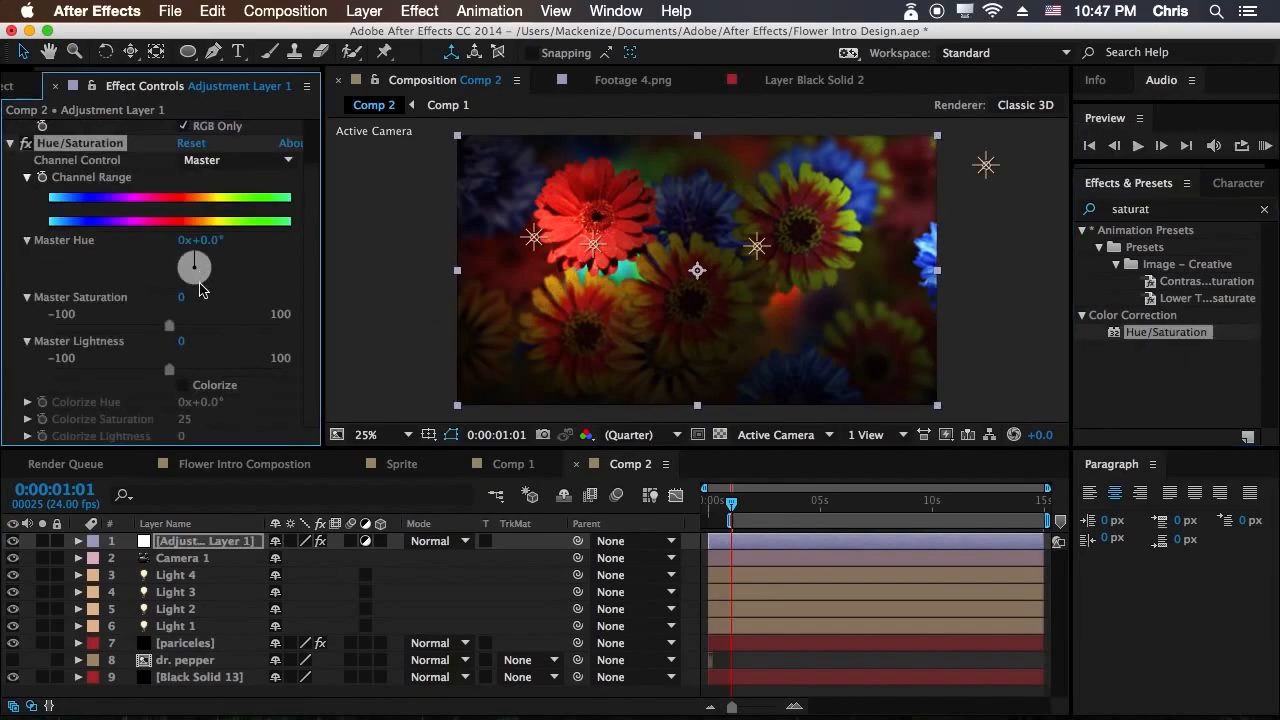
left_click_drag(169, 327, 137, 333)
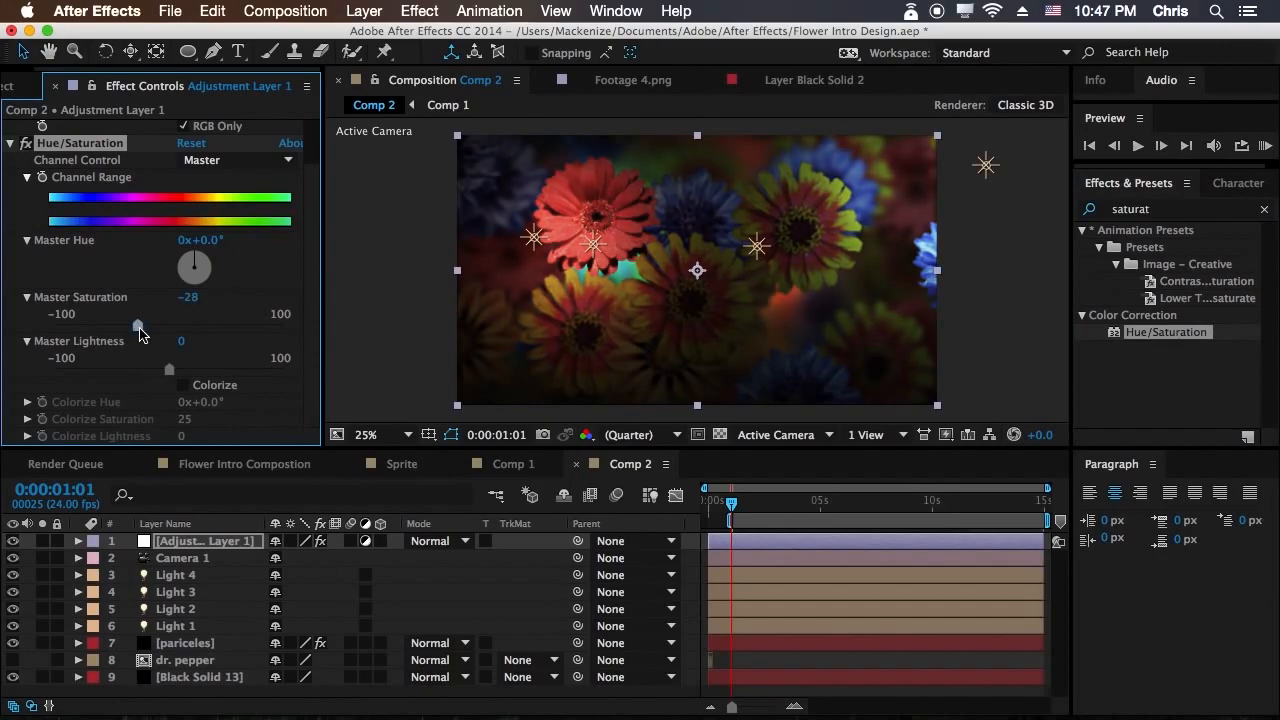
Find the Curves effect and apply it to the adjustment layer.
left_click(1171, 212)
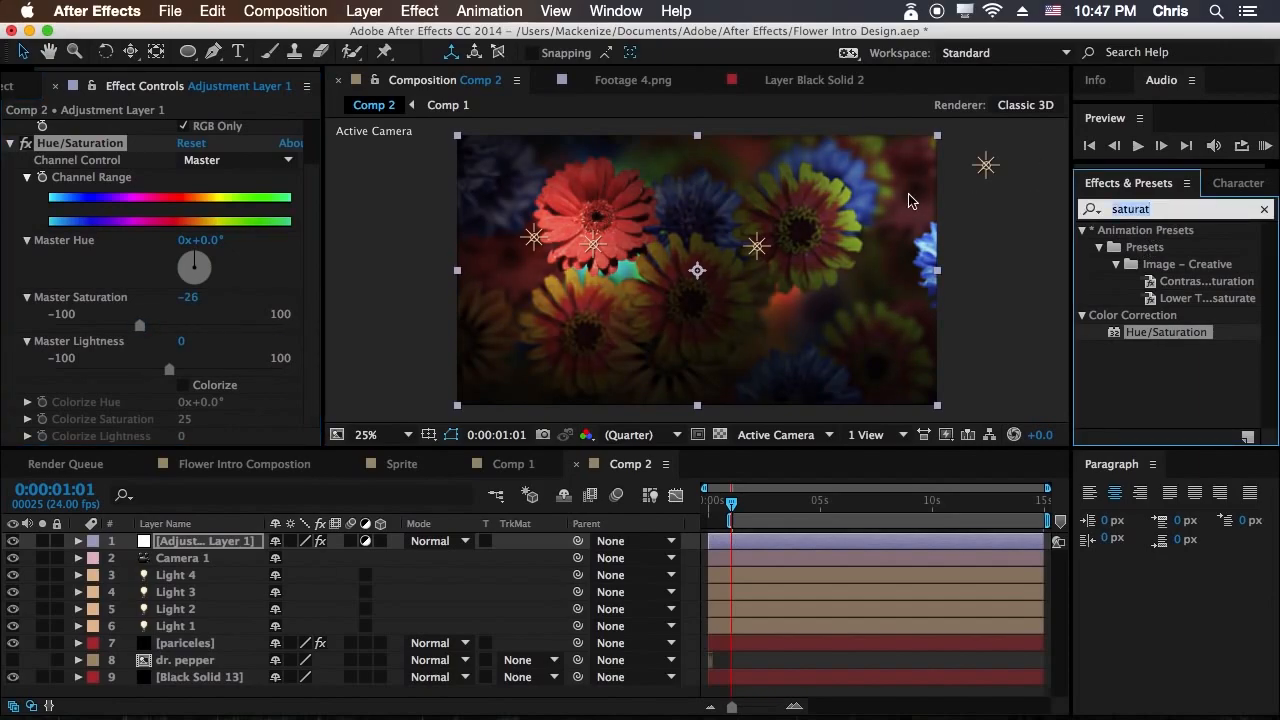
type("cur")
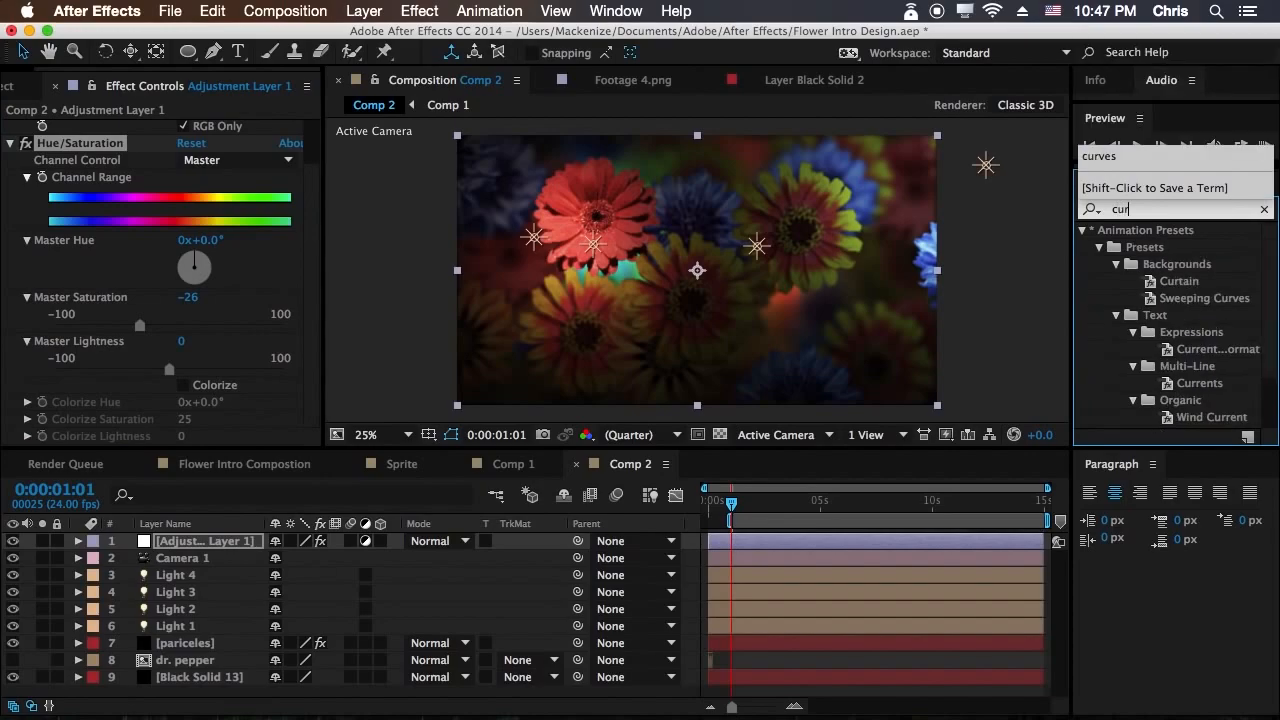
type("e")
key("BackSpace")
type("ves")
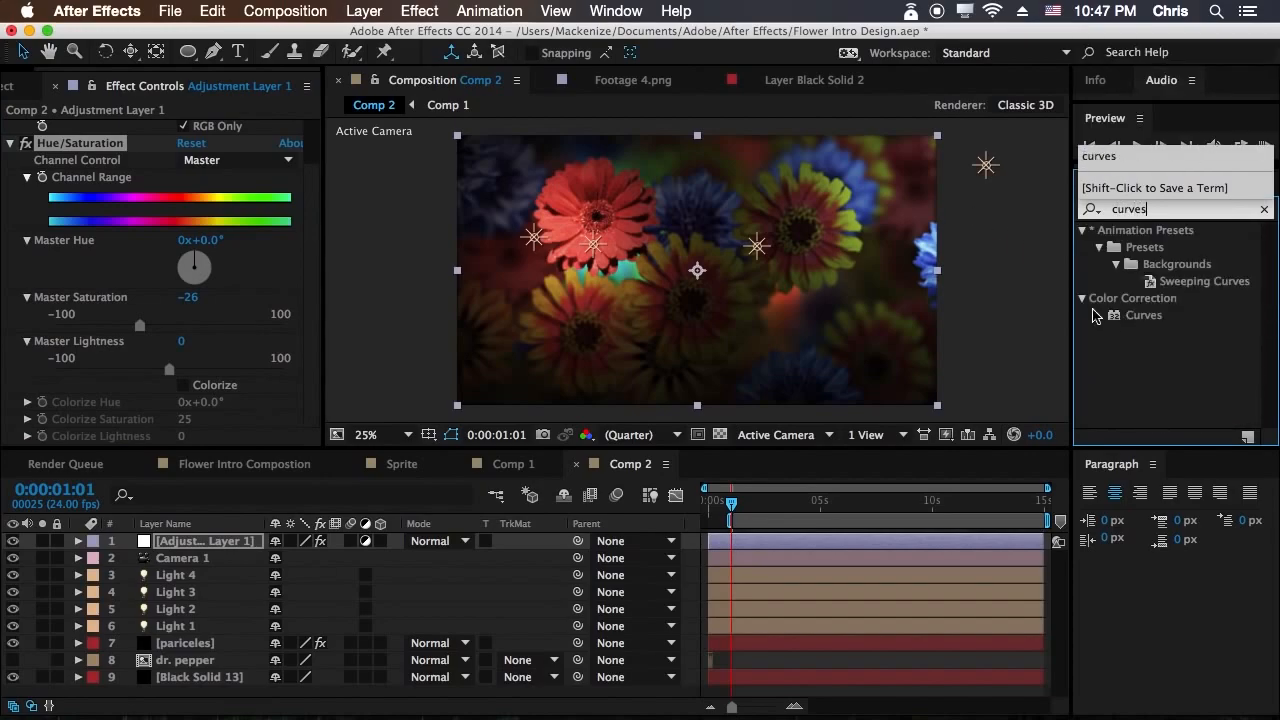
left_click_drag(1128, 317, 160, 542)
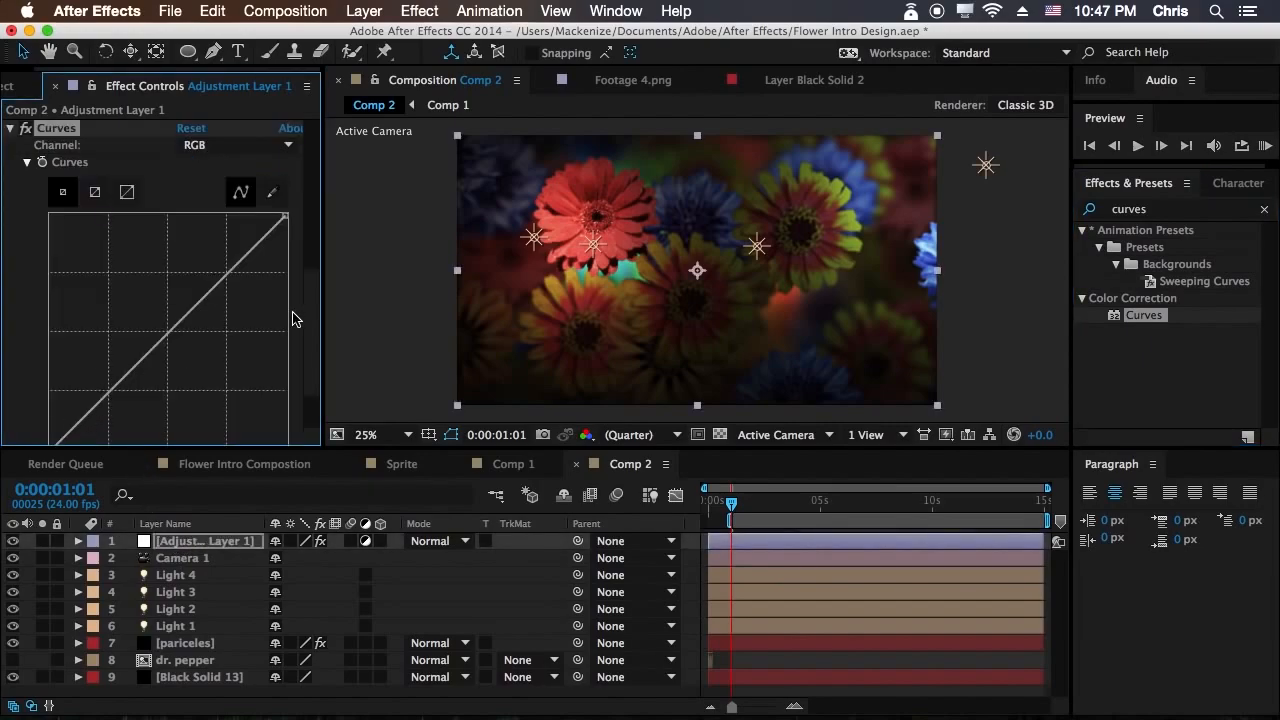
Lift the RGB curve slightly in the shadows and in the upper midtones to brighten the flowers.
scroll(308, 330, "down", 2)
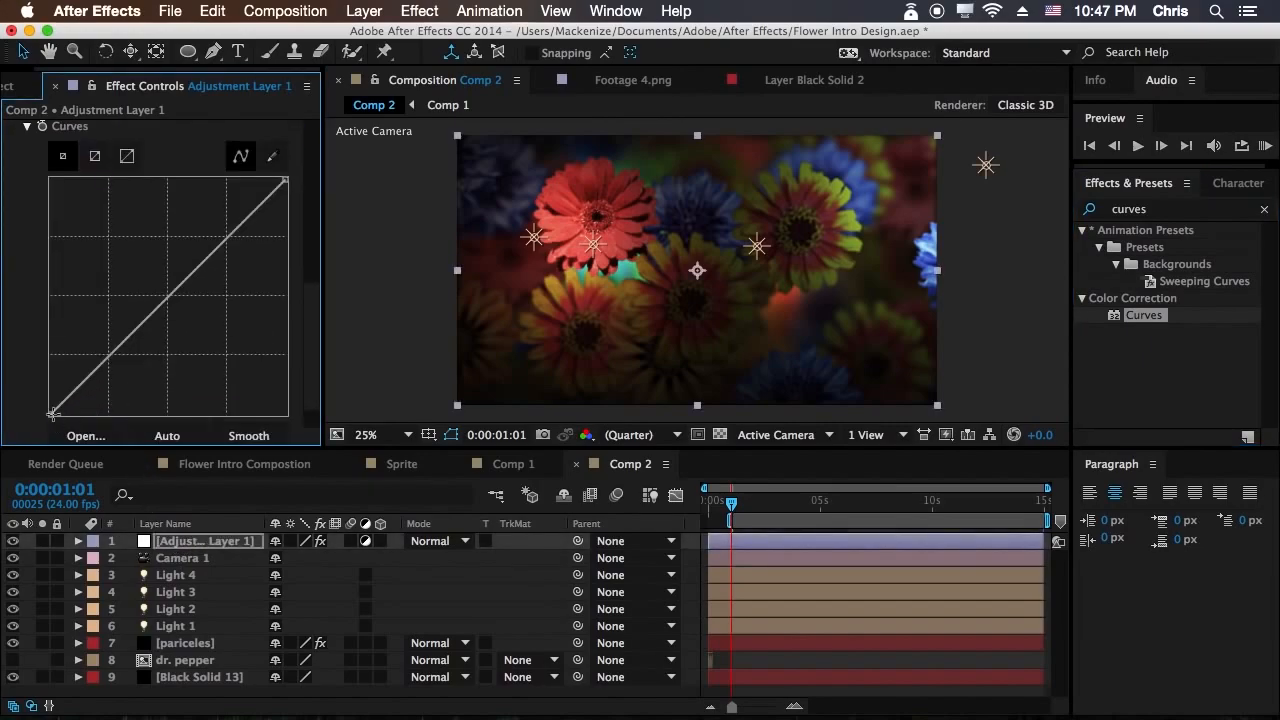
left_click_drag(112, 352, 112, 348)
mouse_move(200, 250)
left_mouse_down()
mouse_move(247, 261)
mouse_move(198, 250)
left_mouse_up()
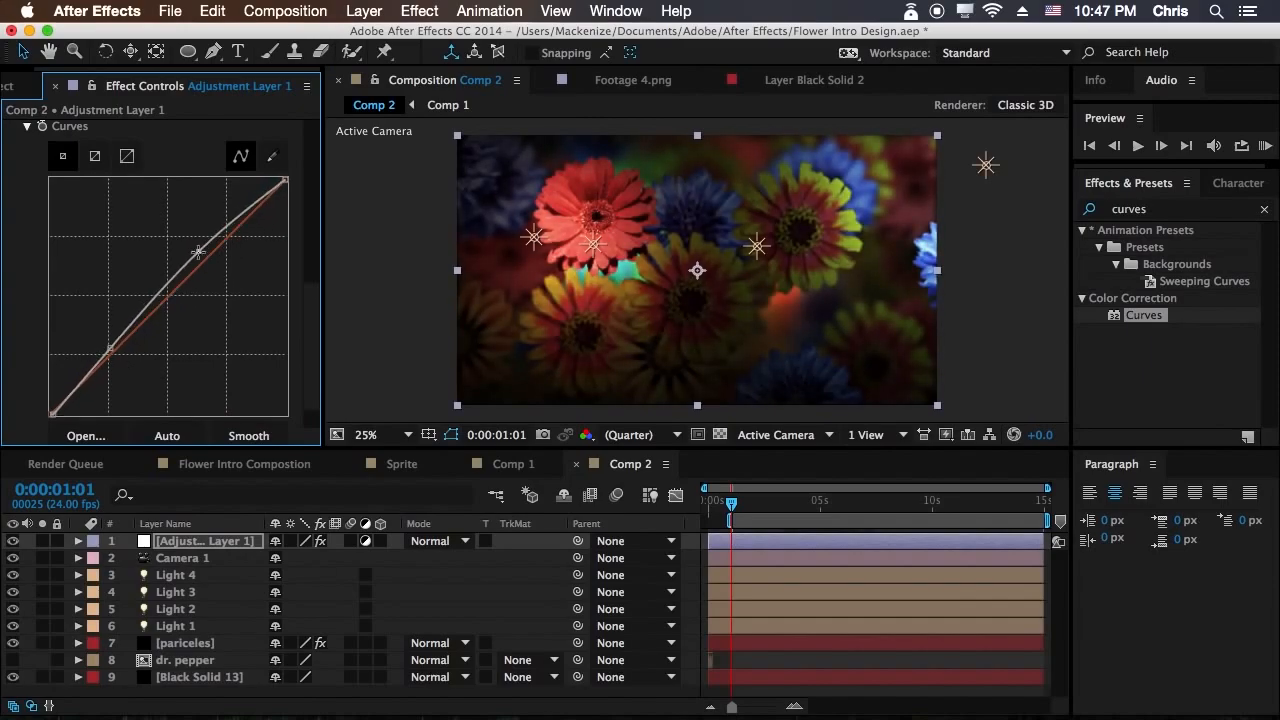
On the blue channel of Curves, raise the black point and pull the midtones down.
scroll(267, 243, "up", 5)
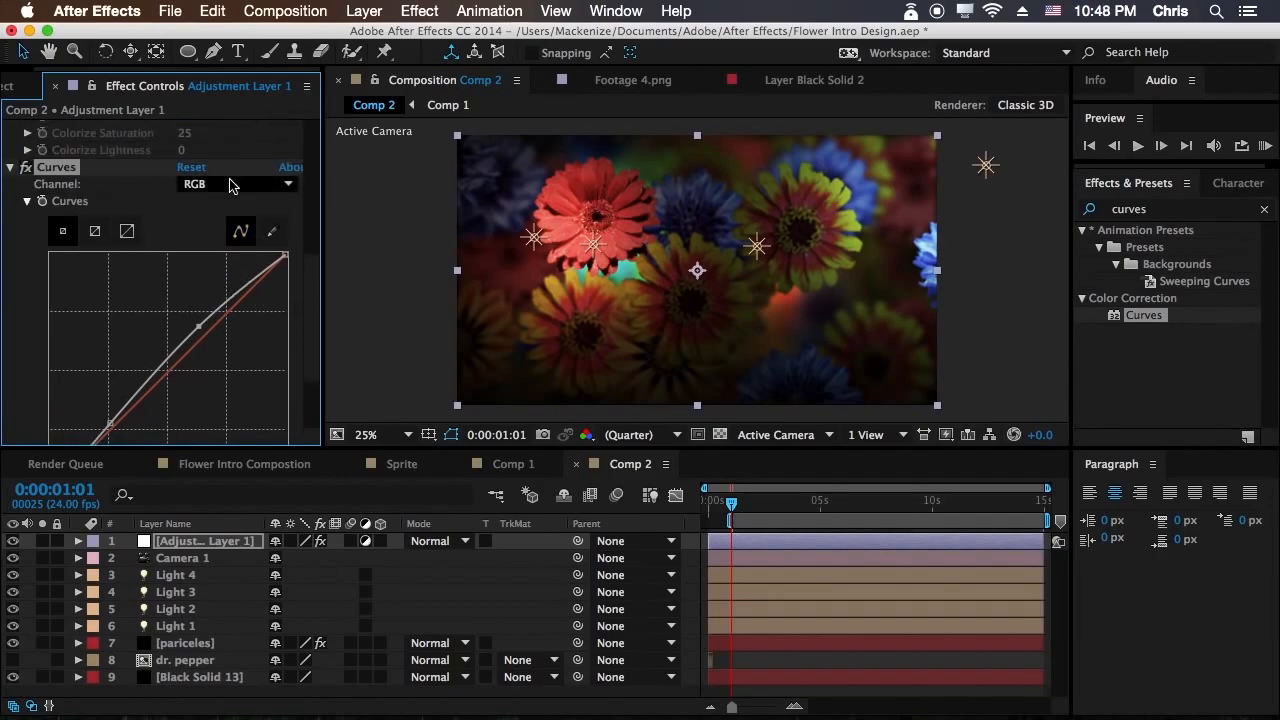
left_click(234, 184)
left_click(213, 261)
scroll(86, 400, "down", 3)
left_click_drag(50, 383, 53, 357)
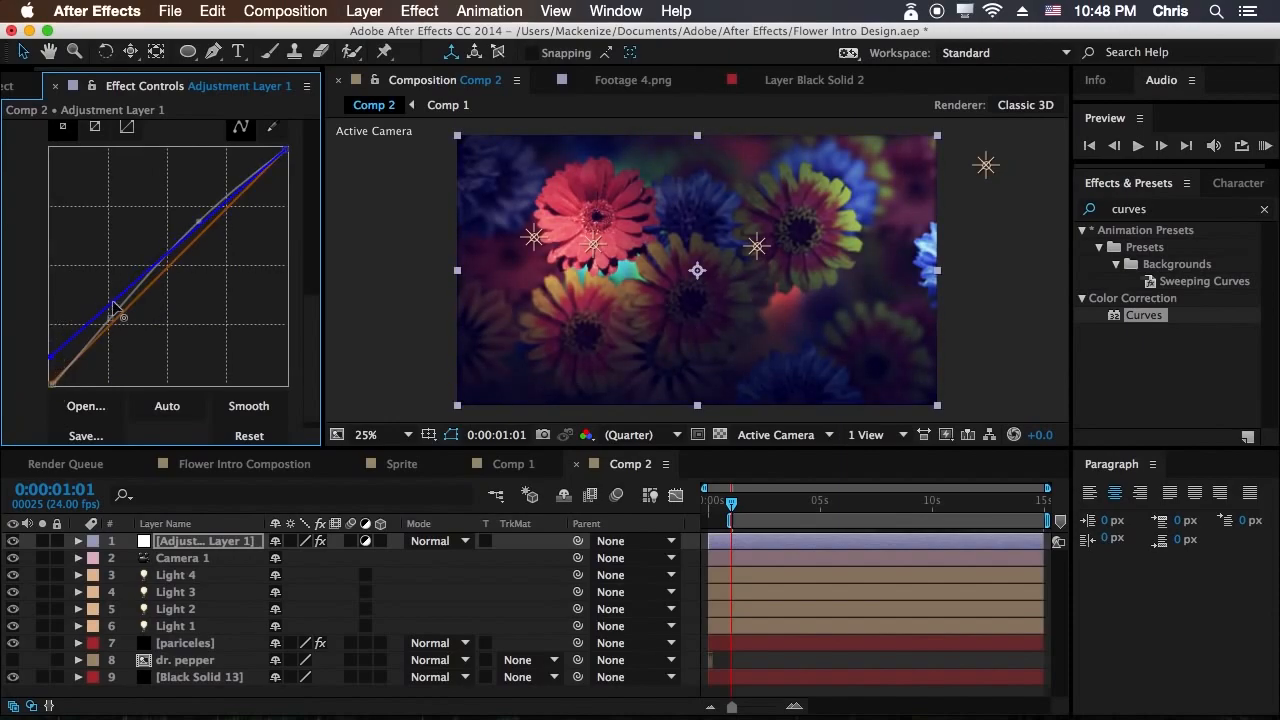
left_click_drag(135, 313, 165, 328)
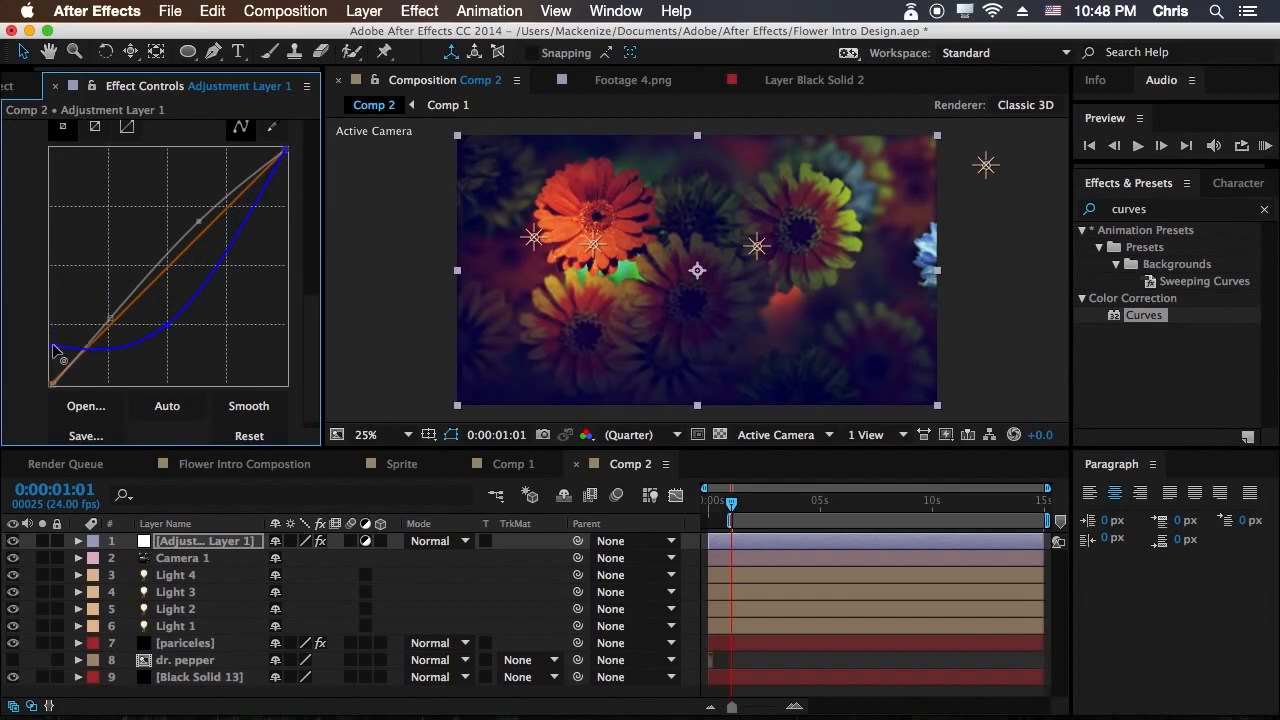
Create a black solid above the adjustment layer and set its blending mode to Soft Light.
left_click(364, 11)
mouse_move(371, 34)
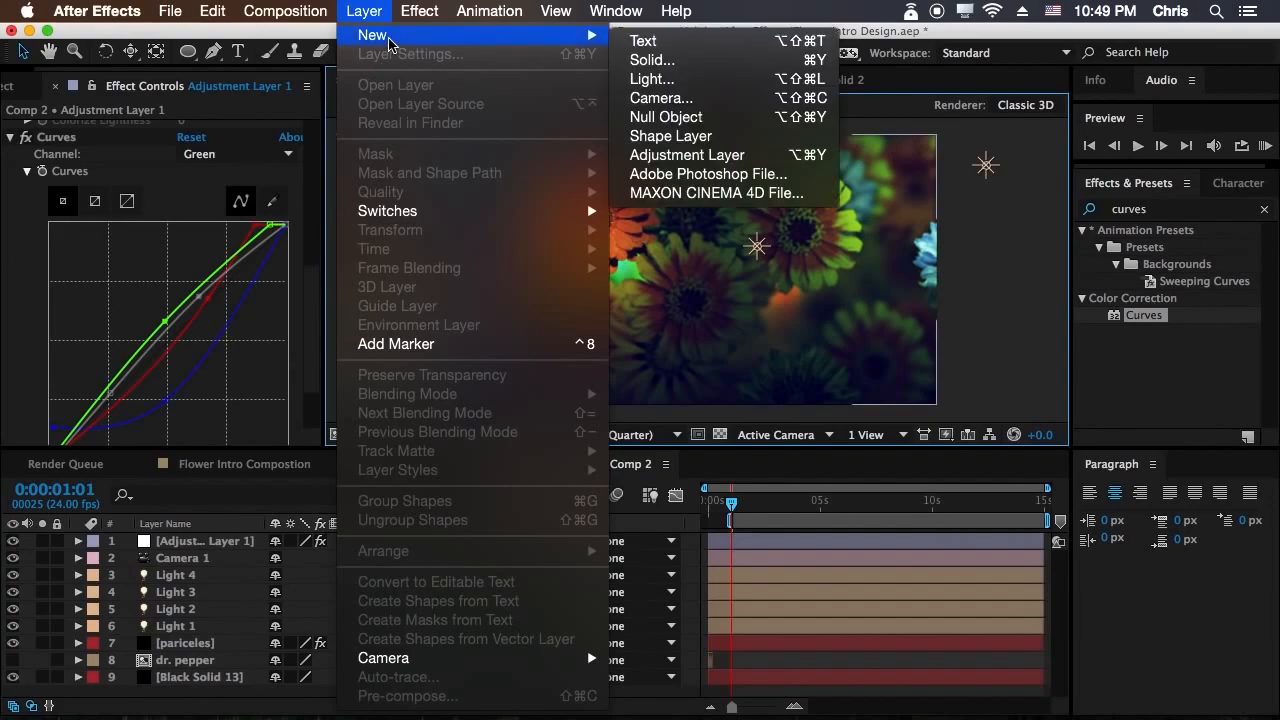
left_click(640, 54)
left_click(582, 497)
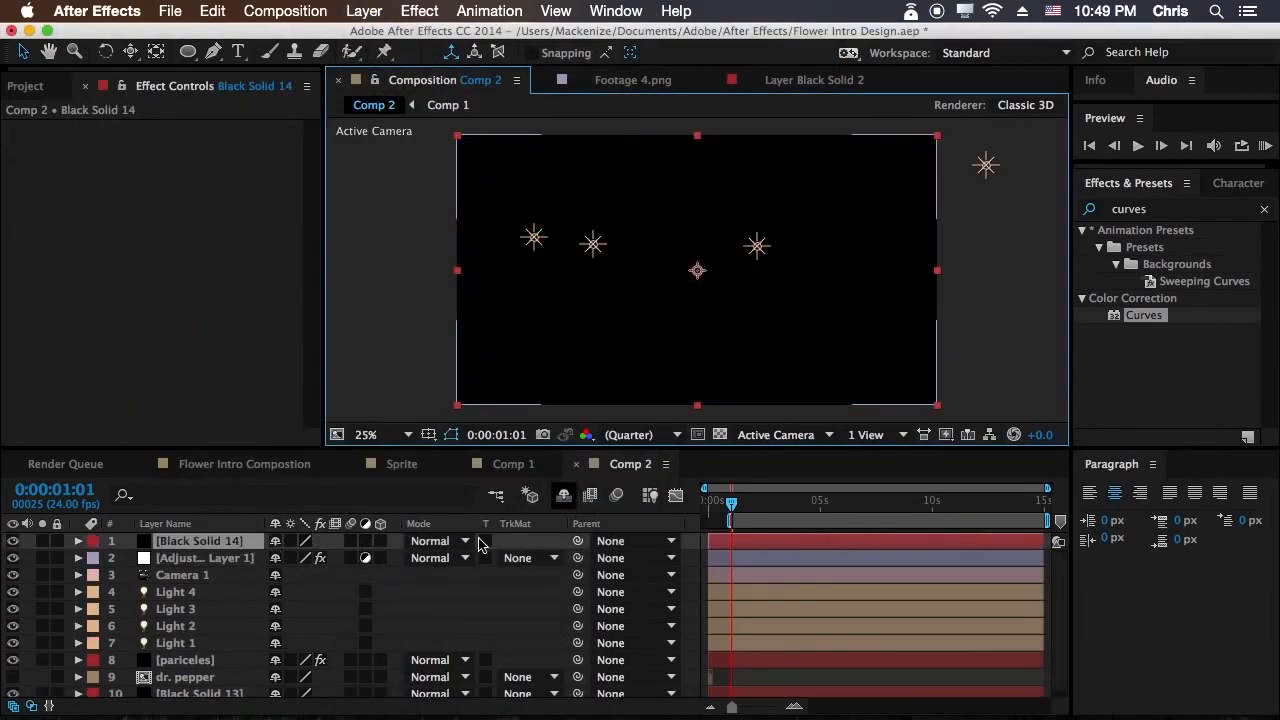
left_click(447, 556)
left_click(433, 546)
left_click(428, 541)
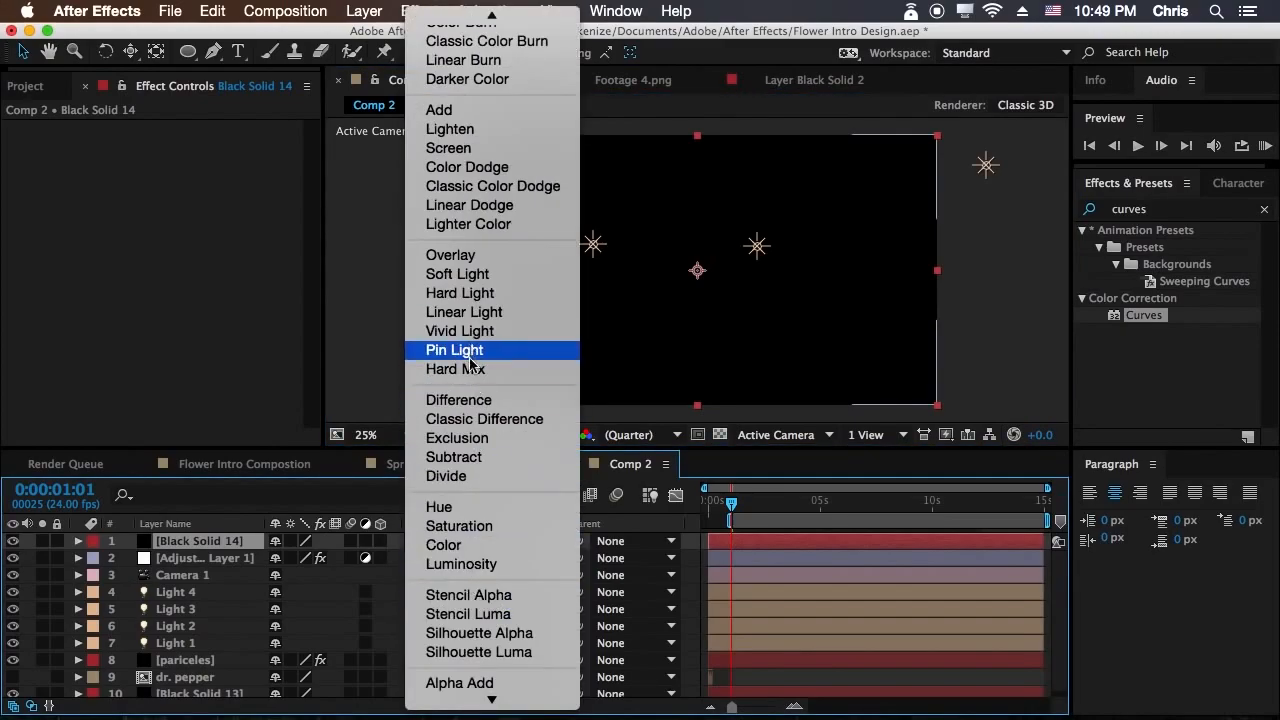
left_click(457, 274)
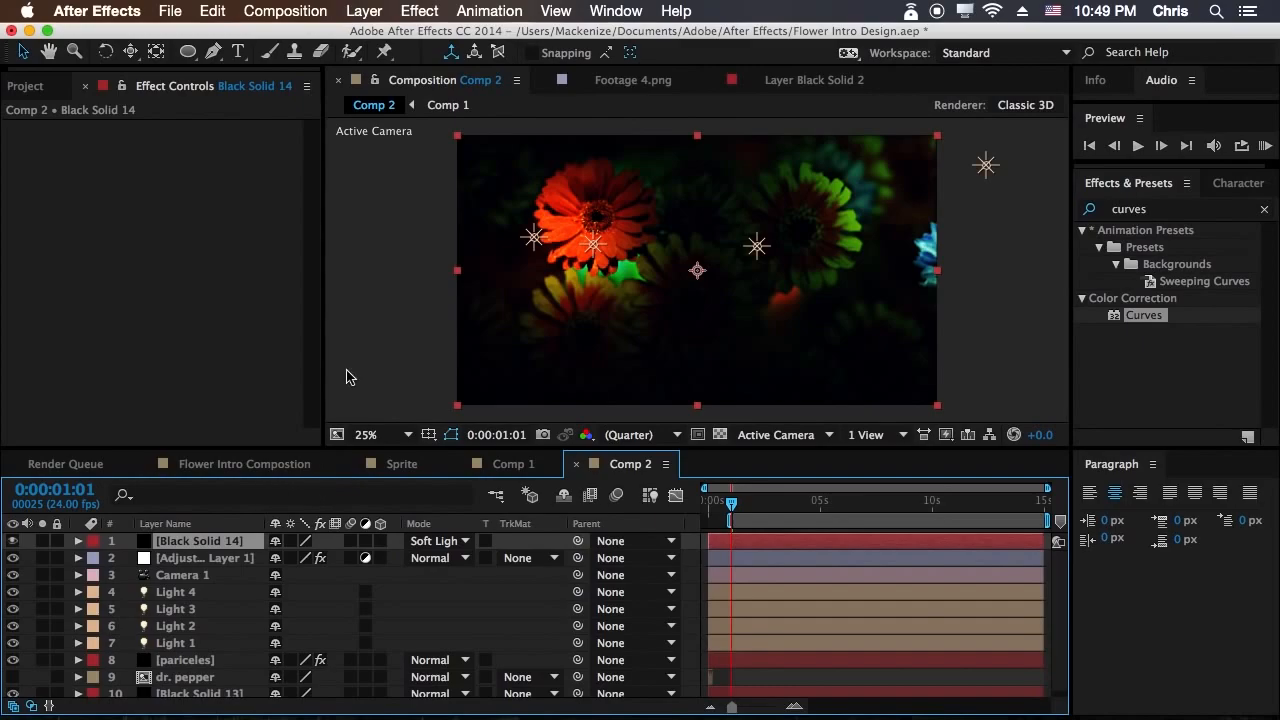
Add a full-frame elliptical mask to the black solid and set the mask mode to Subtract.
double_click(188, 51)
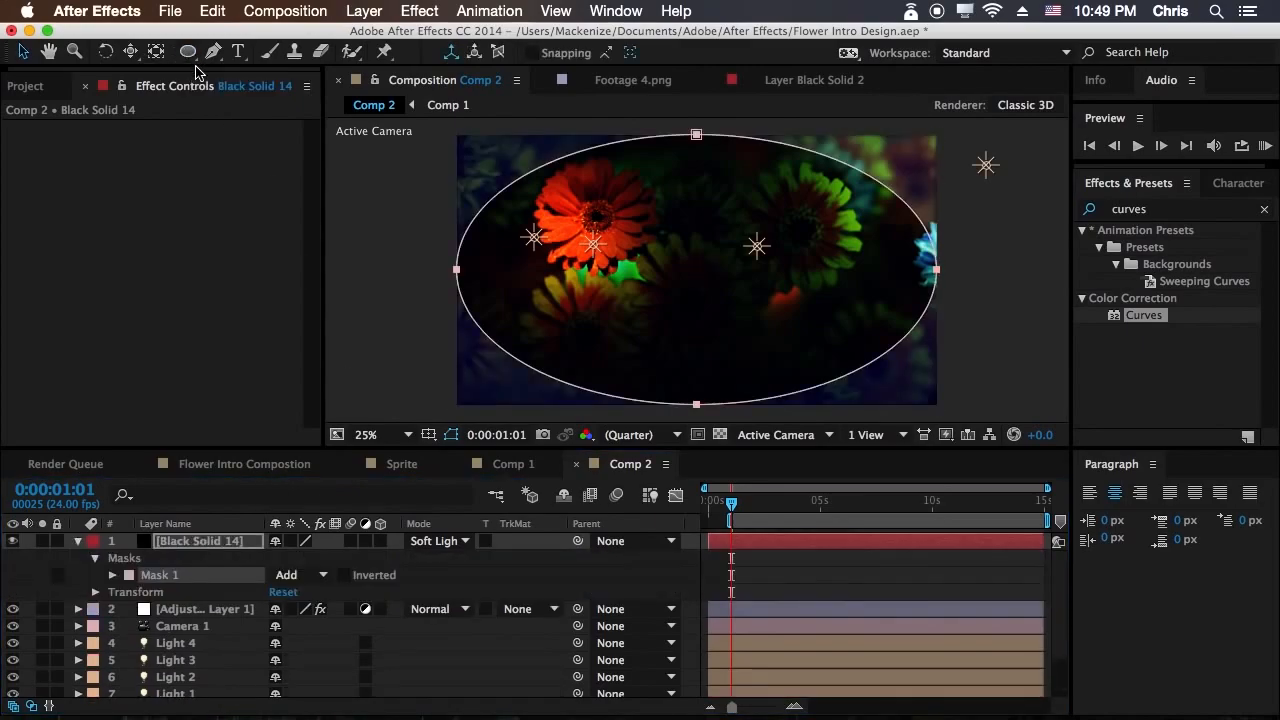
left_click(188, 51)
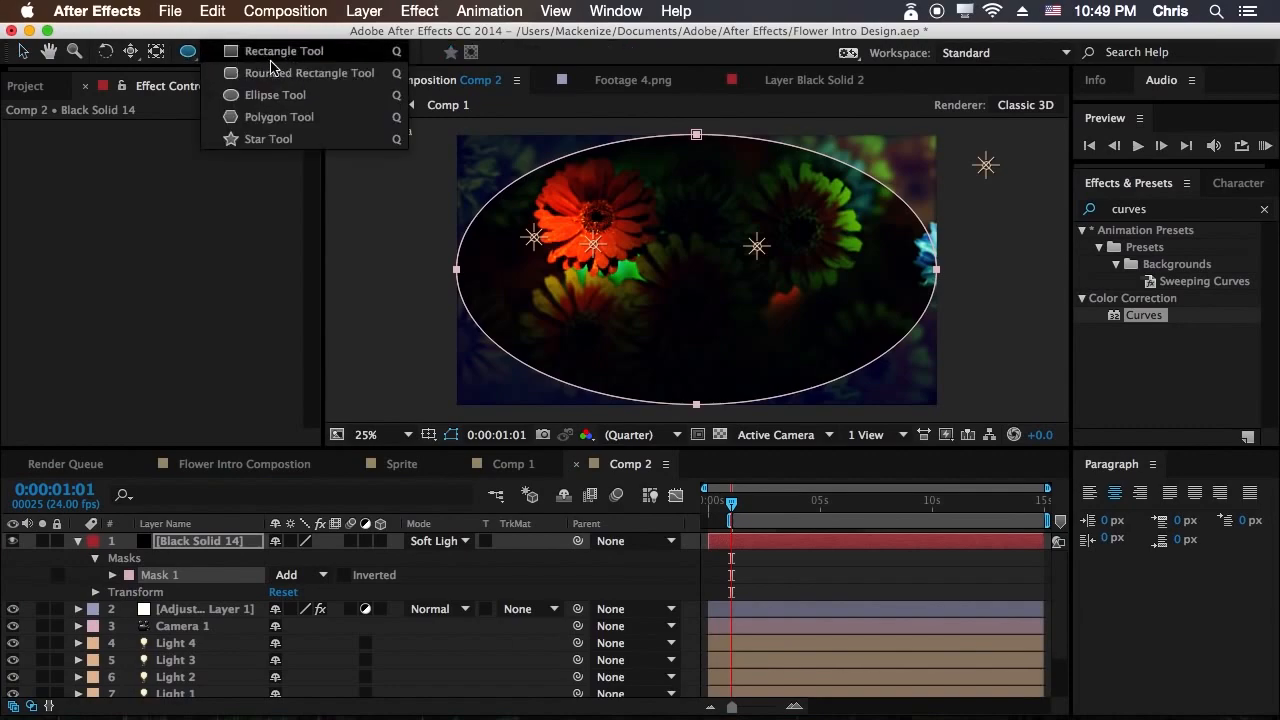
left_click(287, 95)
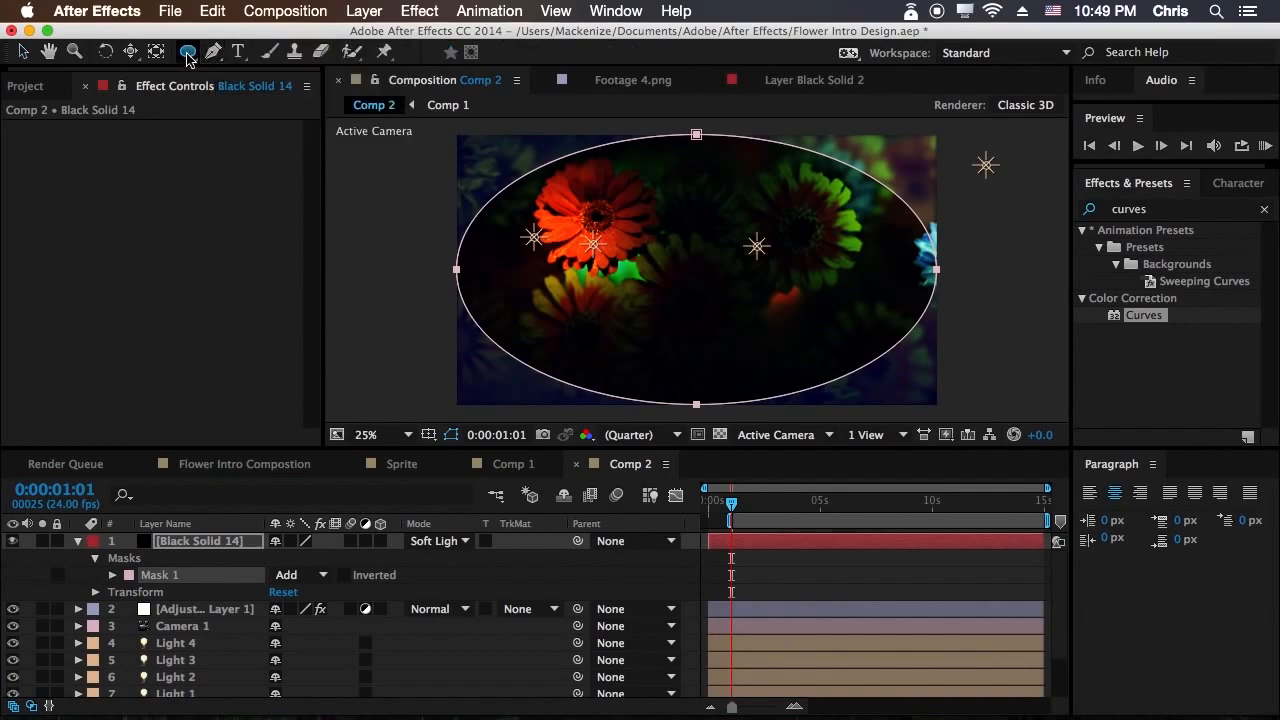
left_click(296, 575)
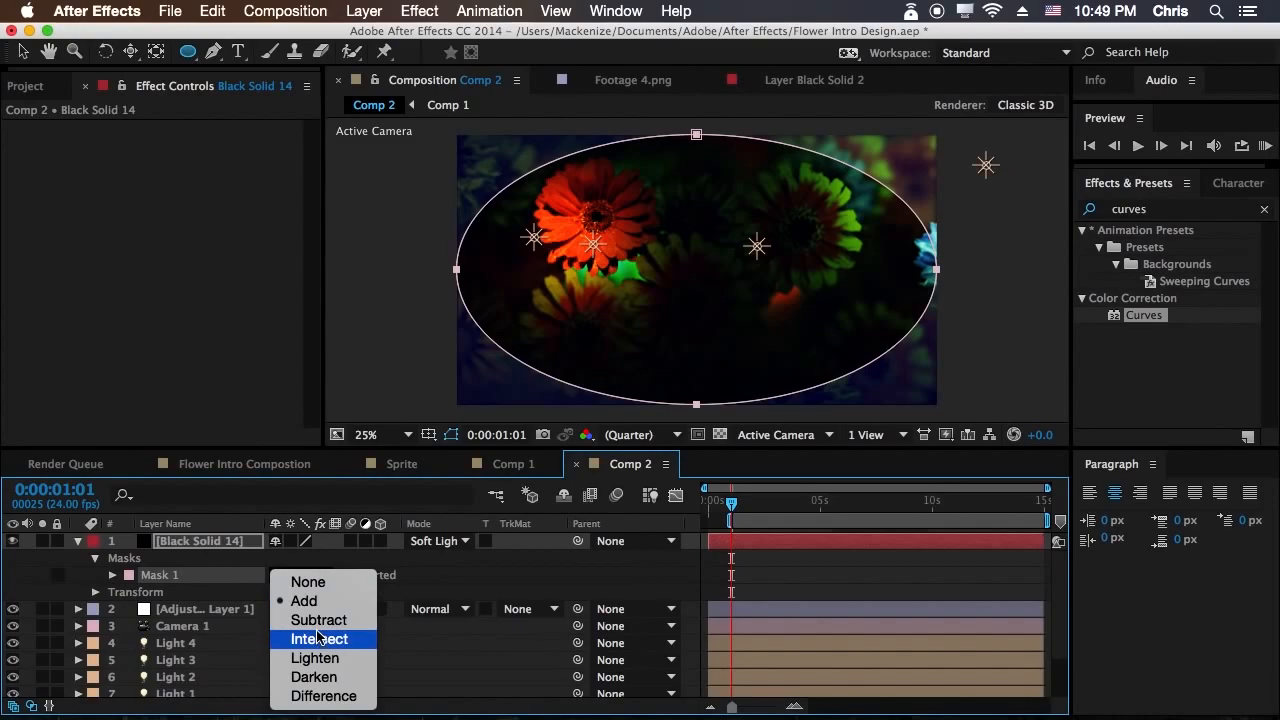
left_click(319, 620)
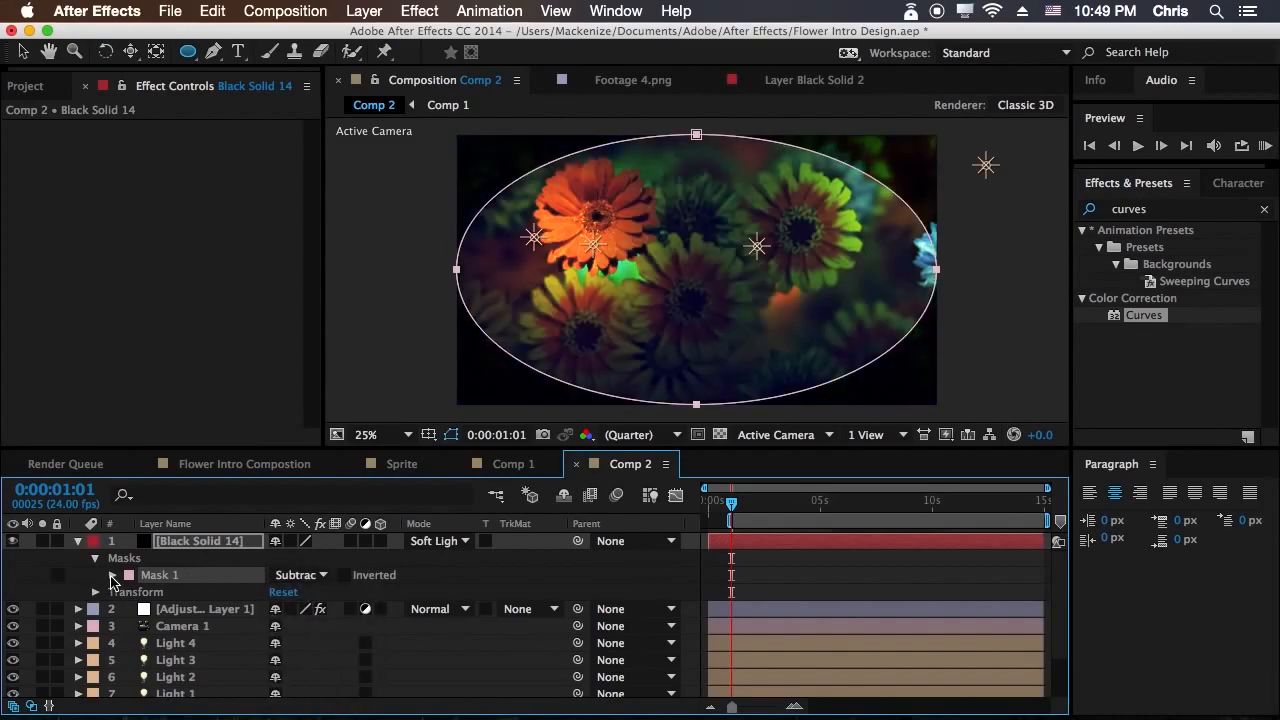
Feather the black solid's mask by 628 pixels and lower the layer's opacity to 54%.
left_click(113, 575)
left_click_drag(311, 609, 884, 584)
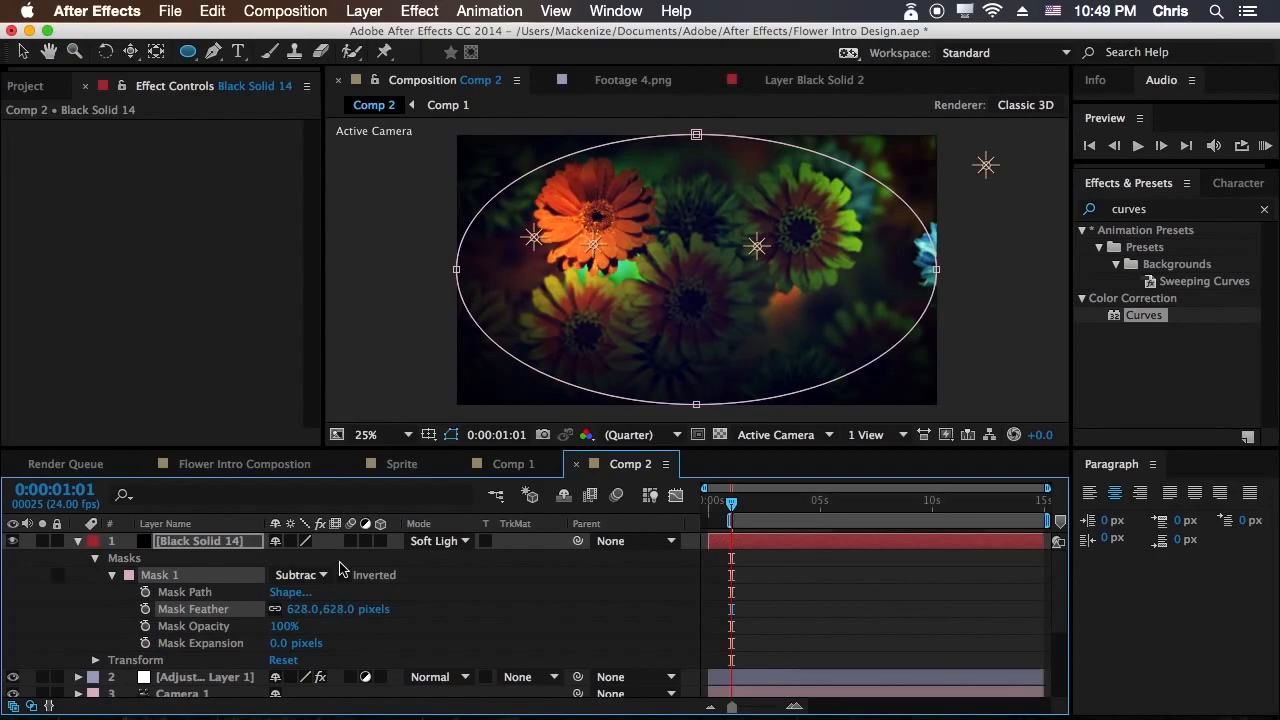
left_click(90, 568)
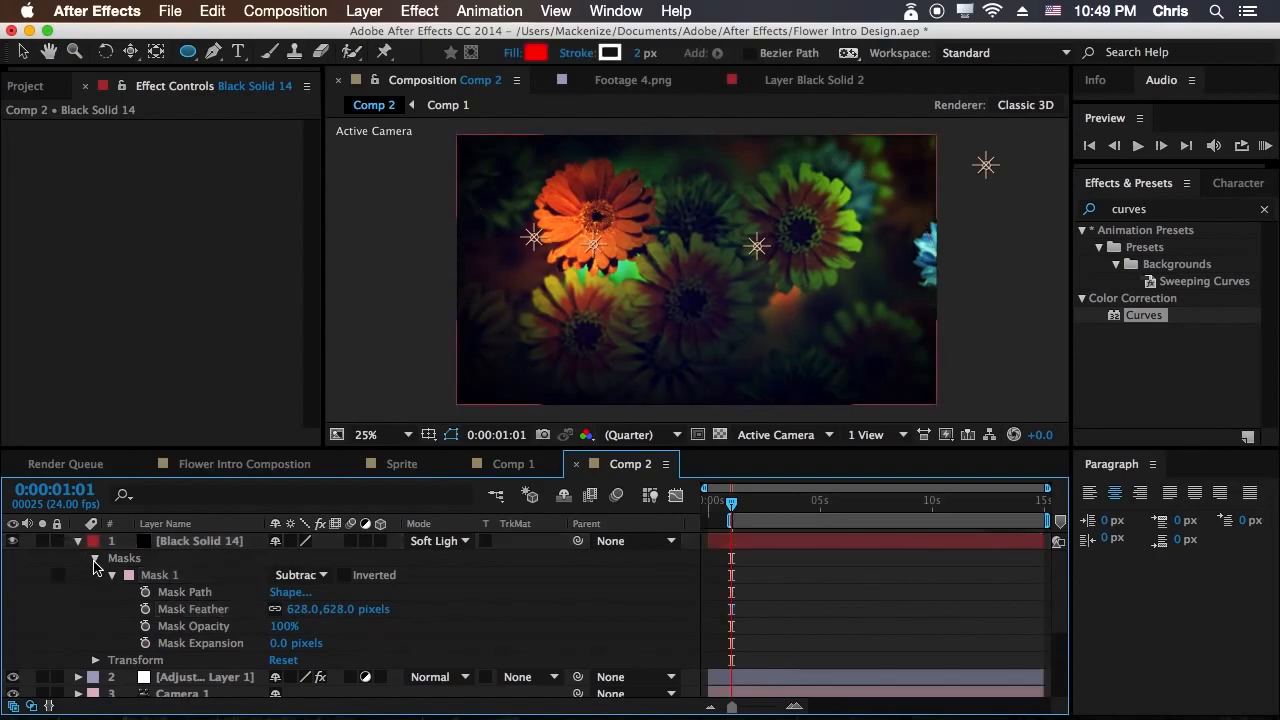
left_click(95, 558)
left_click(95, 575)
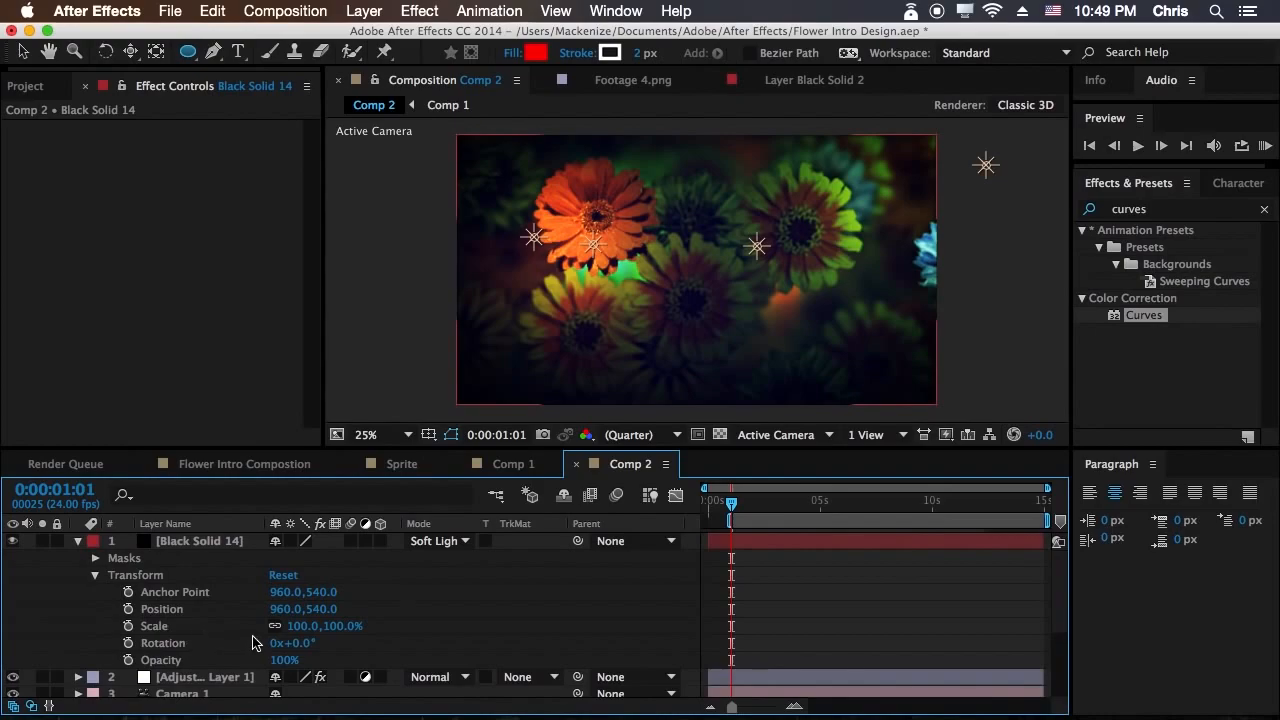
left_click_drag(282, 660, 232, 660)
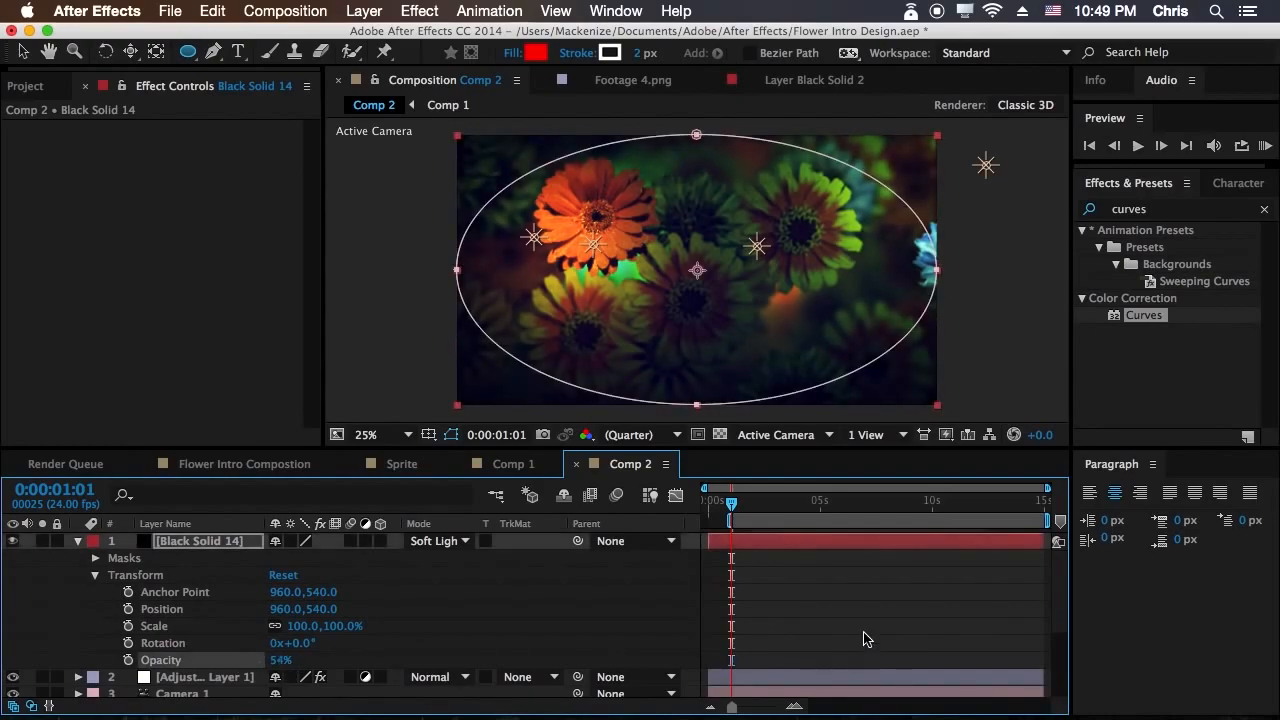
left_click(463, 631)
left_click(78, 541)
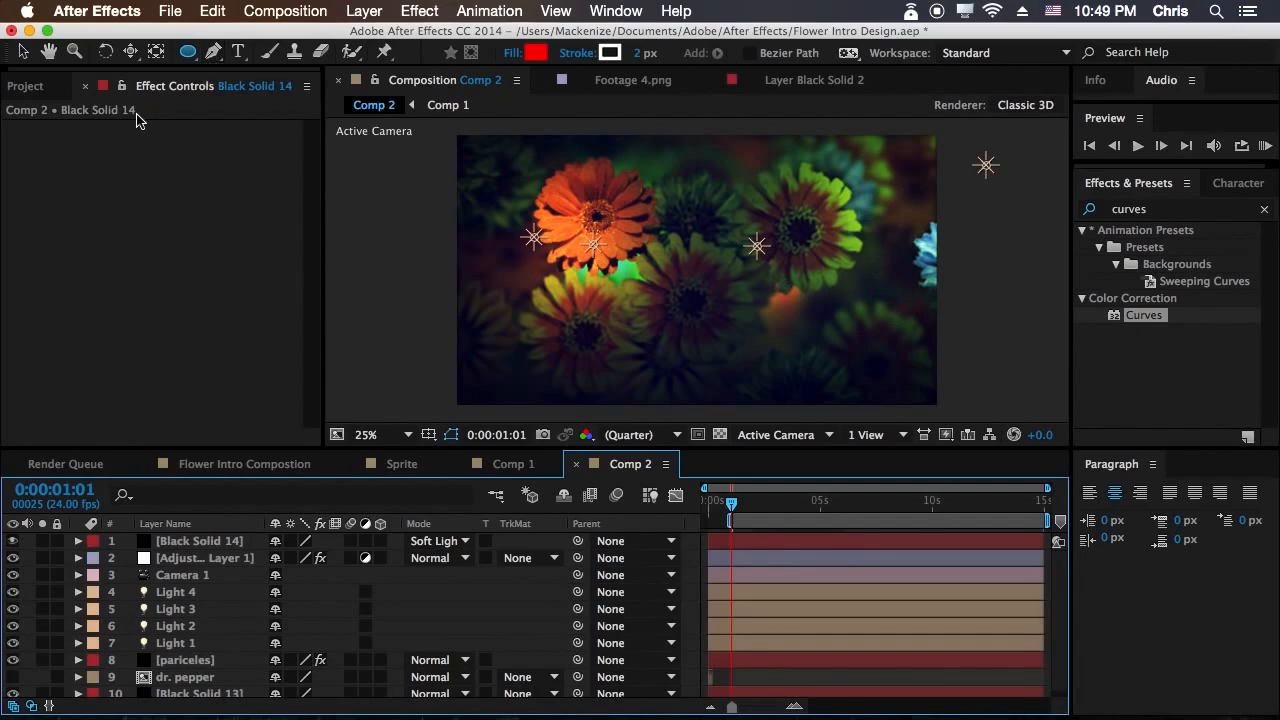
Draw a paragraph text box from the orange flower to the frame's right edge and enter FLOWR PARTICLE DEISGN.
left_click(22, 52)
left_click(238, 52)
left_click_drag(580, 233, 929, 326)
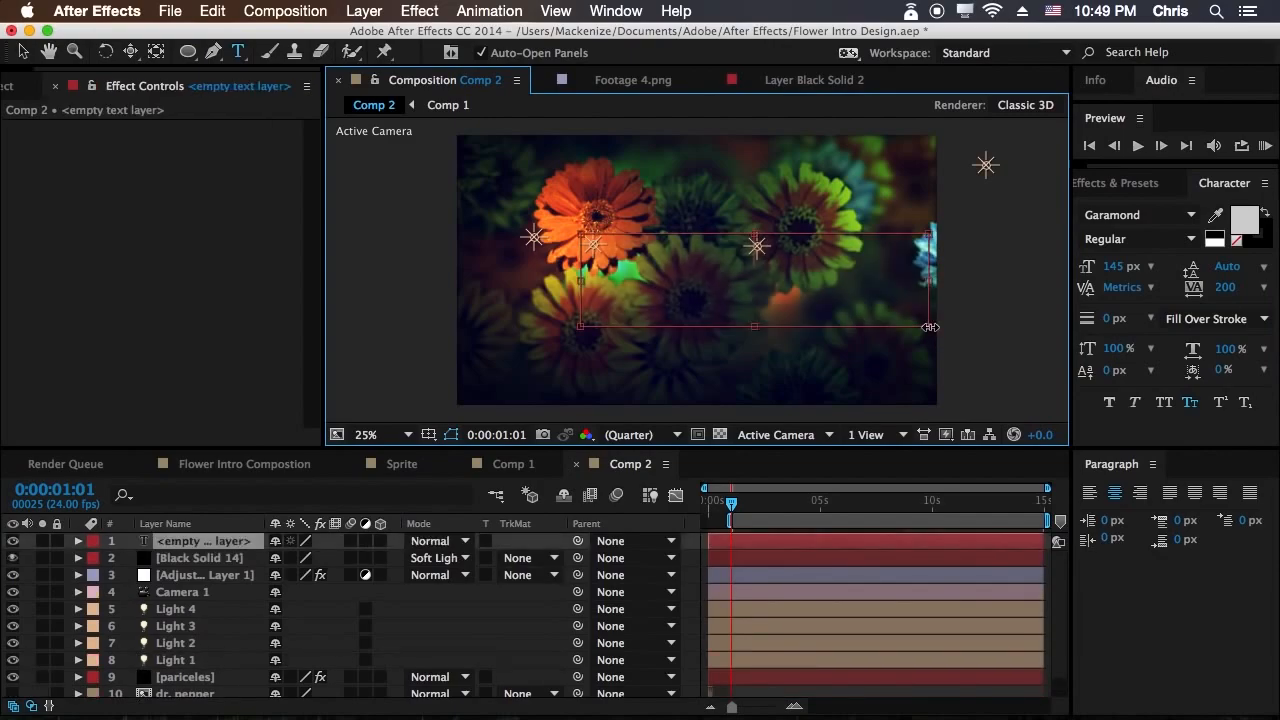
type("FLOWER PAR")
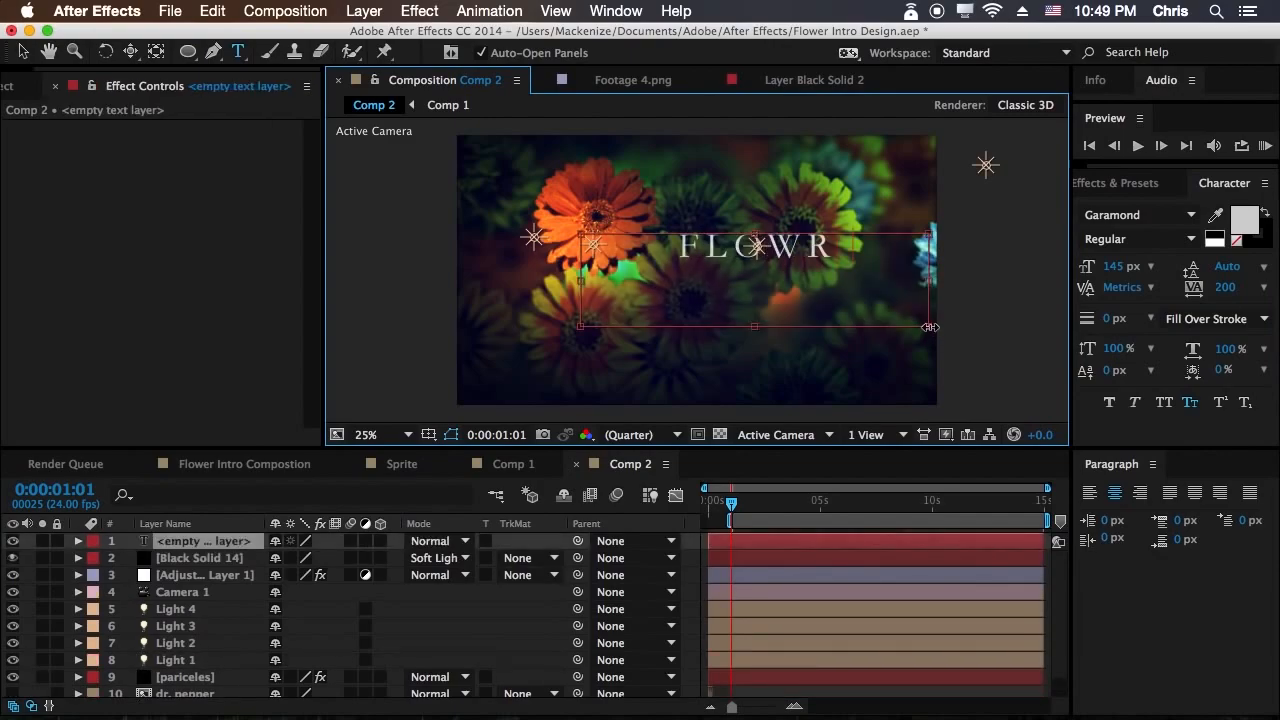
type("TICLE DEIS")
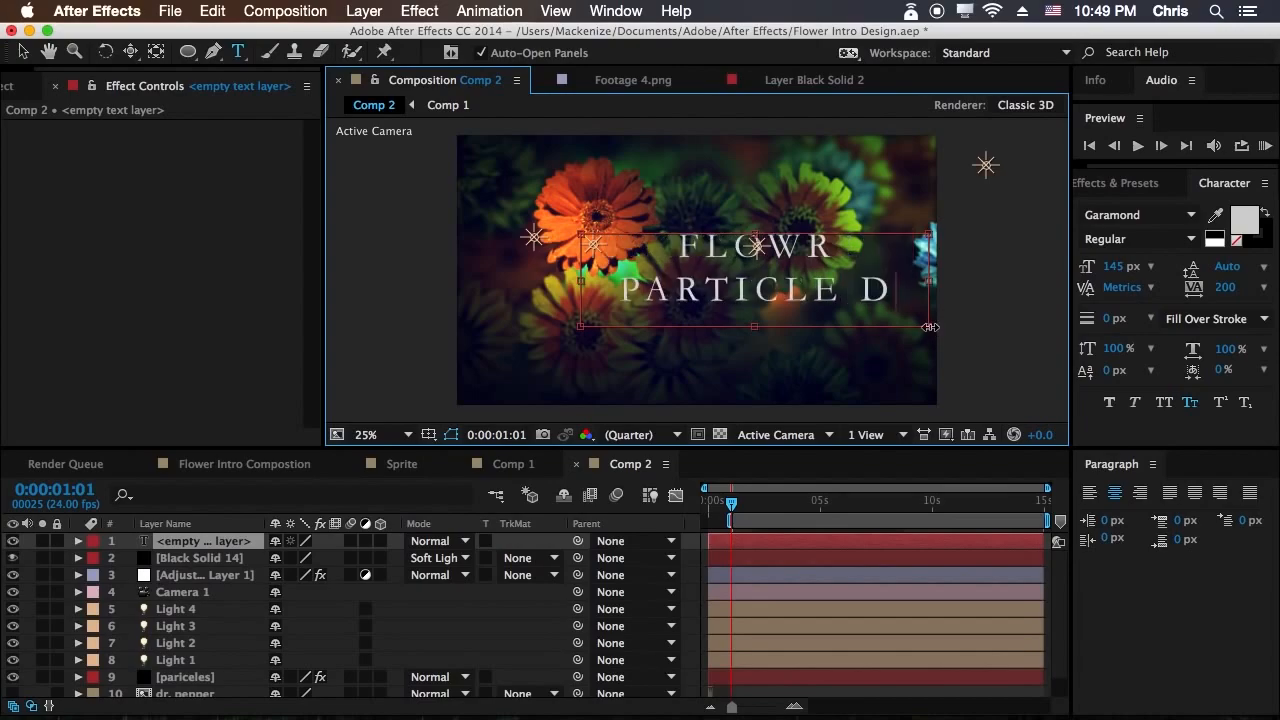
key("BackSpace")
key("BackSpace")
key("BackSpace")
key("BackSpace")
key("BackSpace")
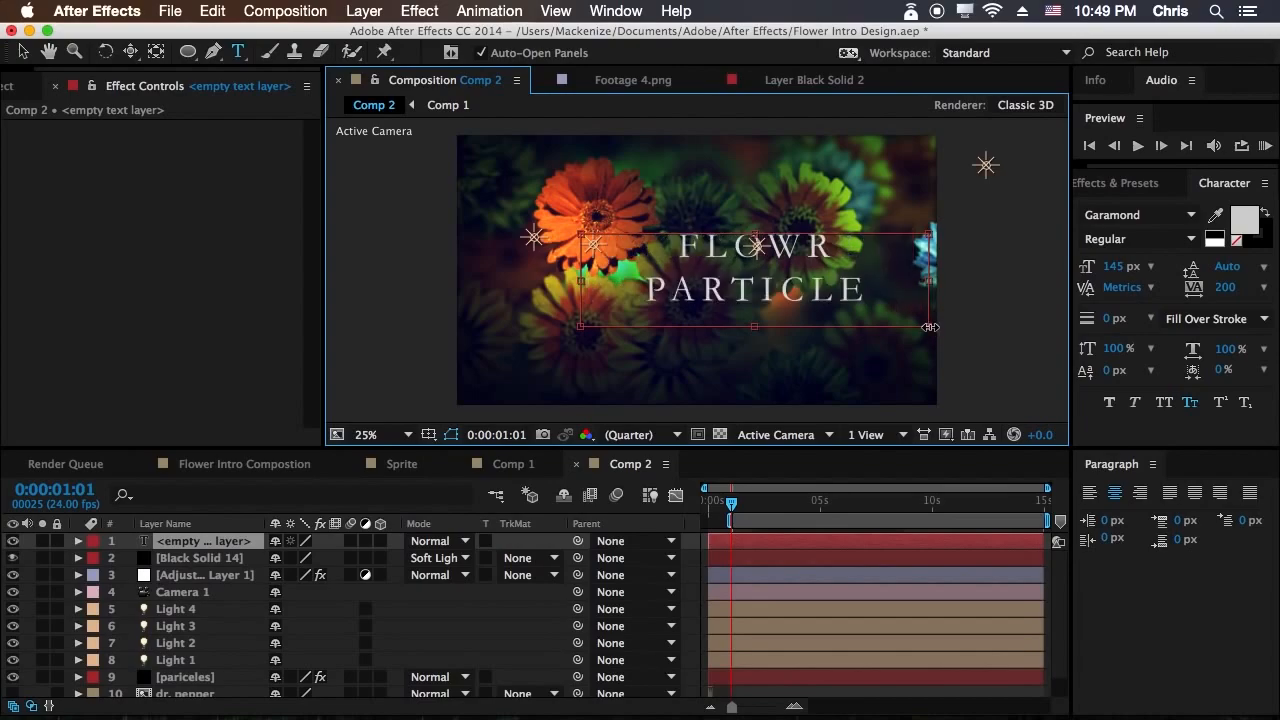
Reduce the whole title's font size to 82 px and finish editing the text.
key("super+a")
left_click_drag(1113, 266, 1071, 274)
left_click(22, 51)
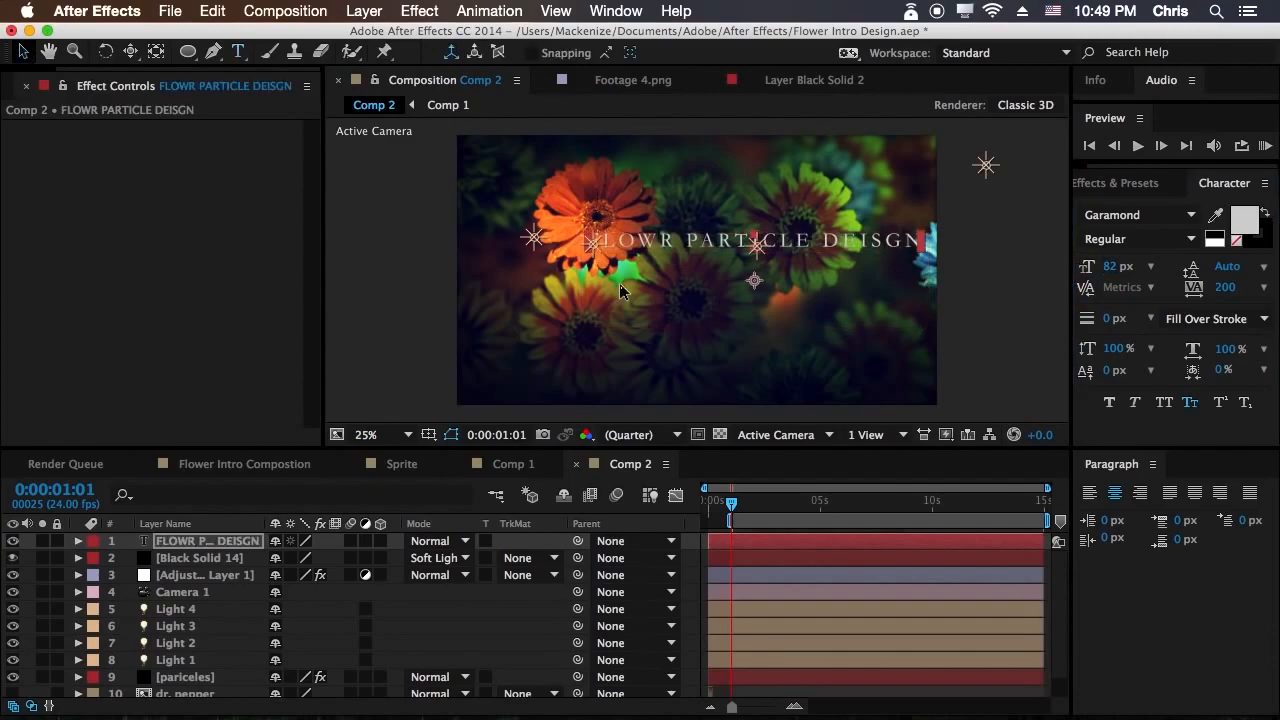
Move Light 1 onto the dark flower near the frame's centre and shift the title text down toward the middle.
left_click(757, 248)
left_click_drag(750, 247, 697, 292)
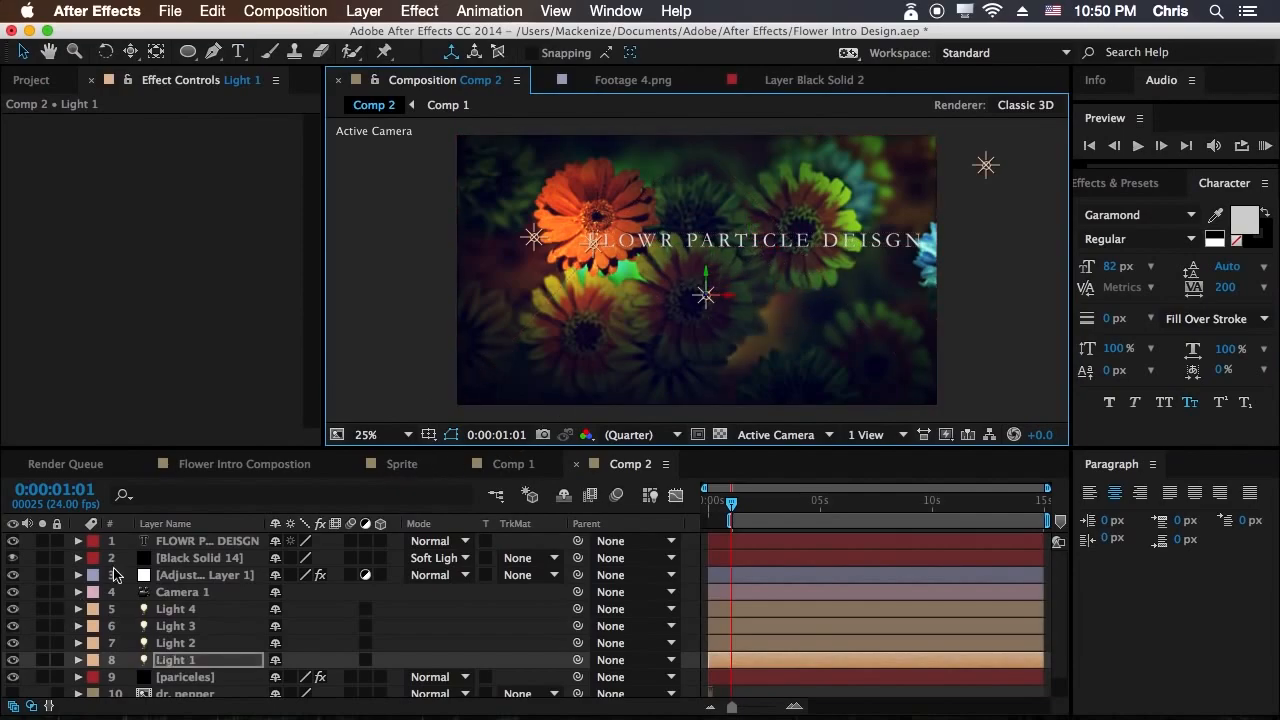
left_click(160, 541)
left_click_drag(806, 238, 756, 277)
left_click_drag(760, 505, 963, 507)
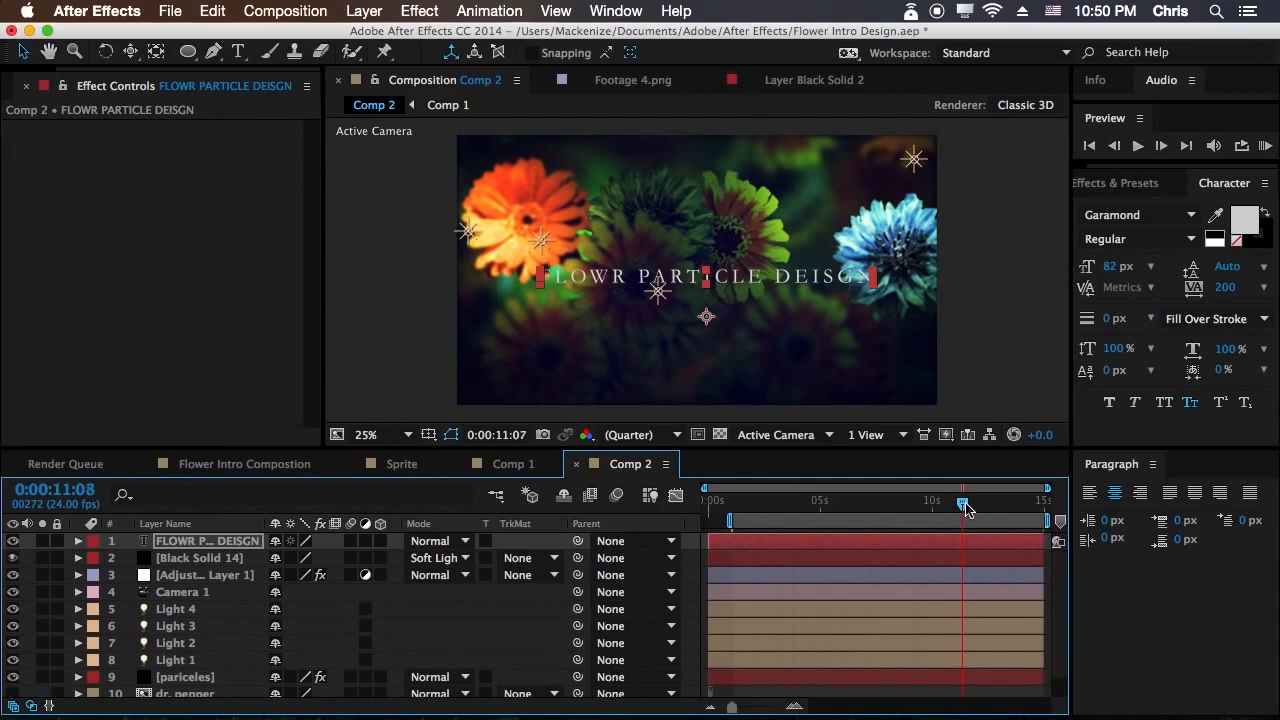
left_click(1000, 300)
Keyframe the title's opacity to fade in from 0% at 0:00:03:14 to 100% just after 5 seconds.
left_click_drag(830, 512, 781, 517)
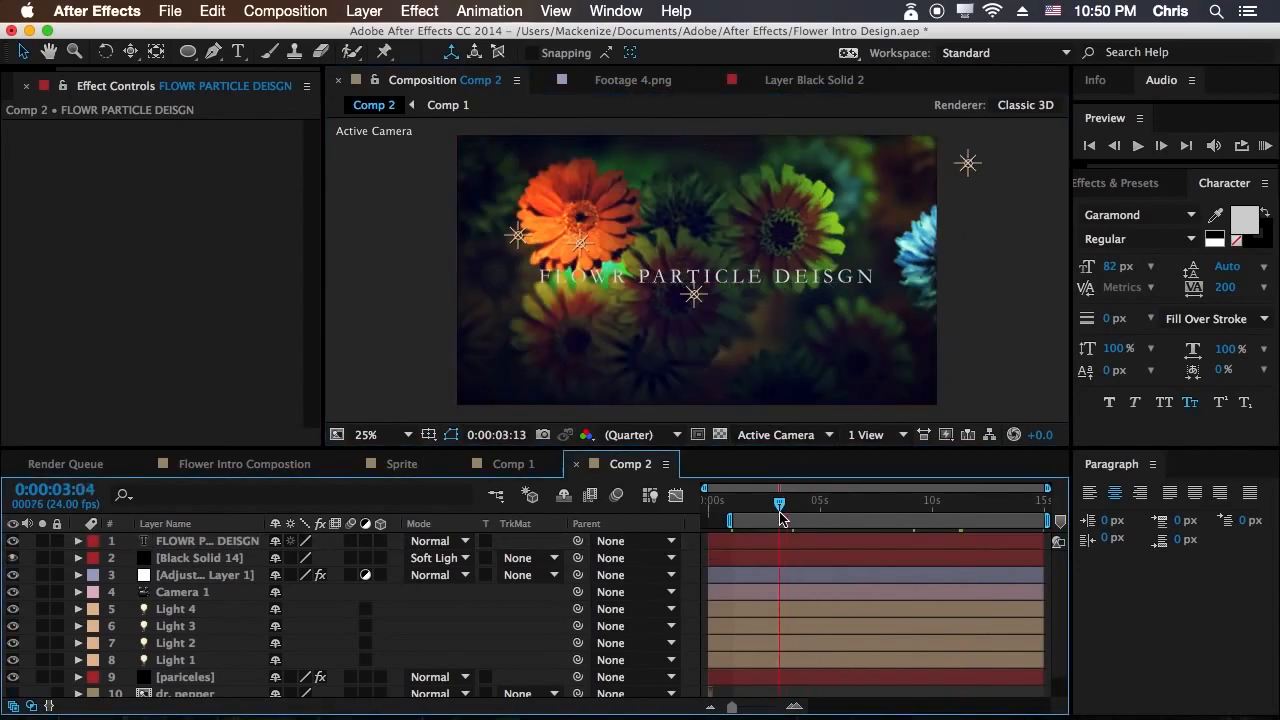
left_click(198, 541)
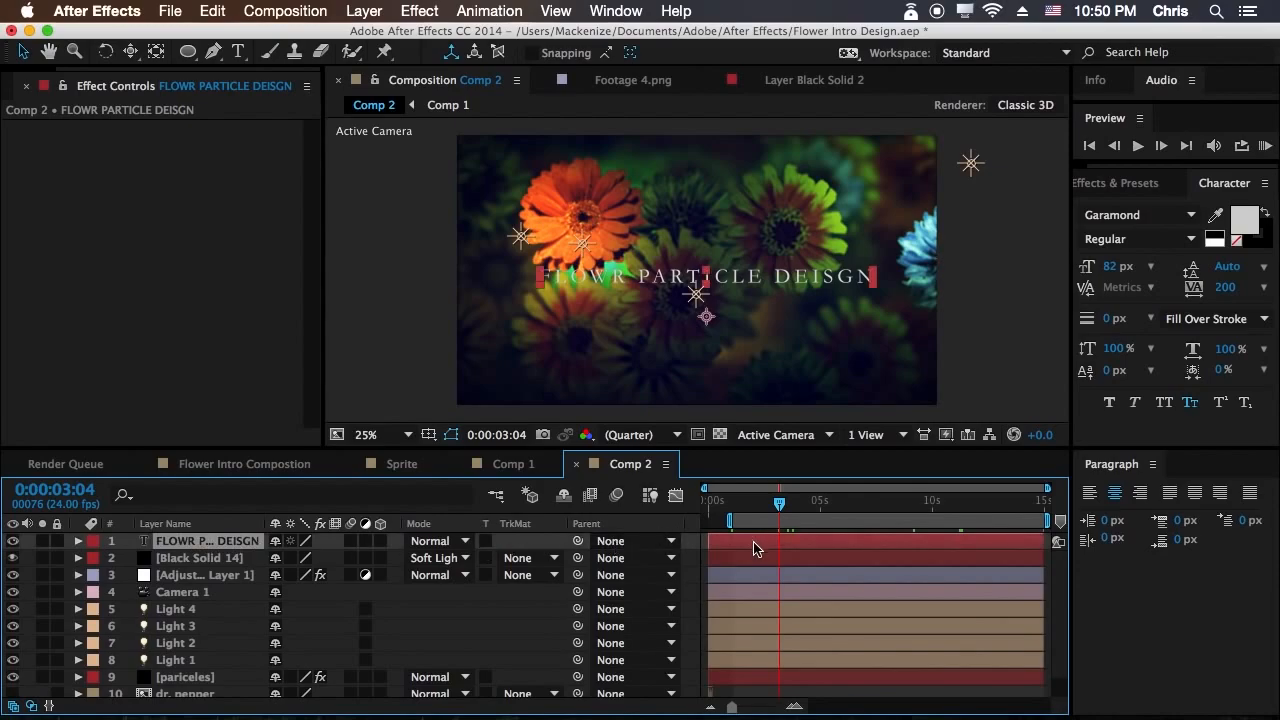
left_click_drag(818, 514, 789, 512)
key("t")
left_click(128, 557)
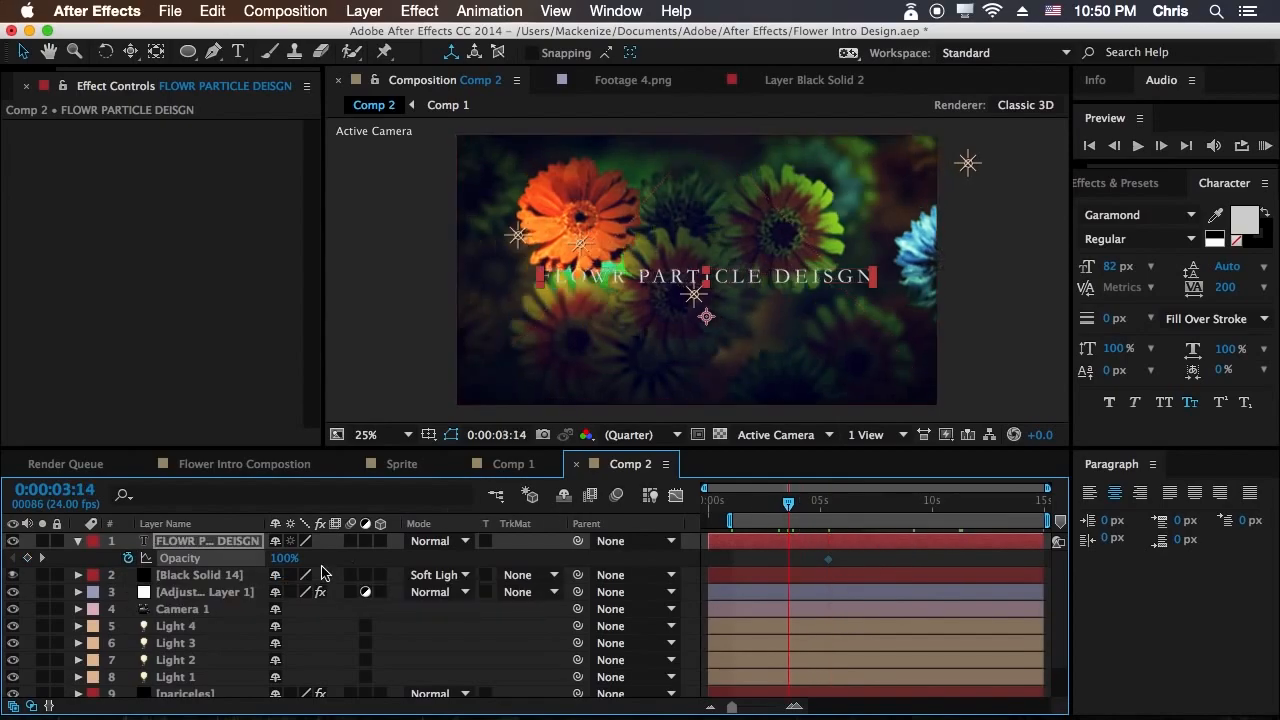
left_click_drag(290, 570, 60, 562)
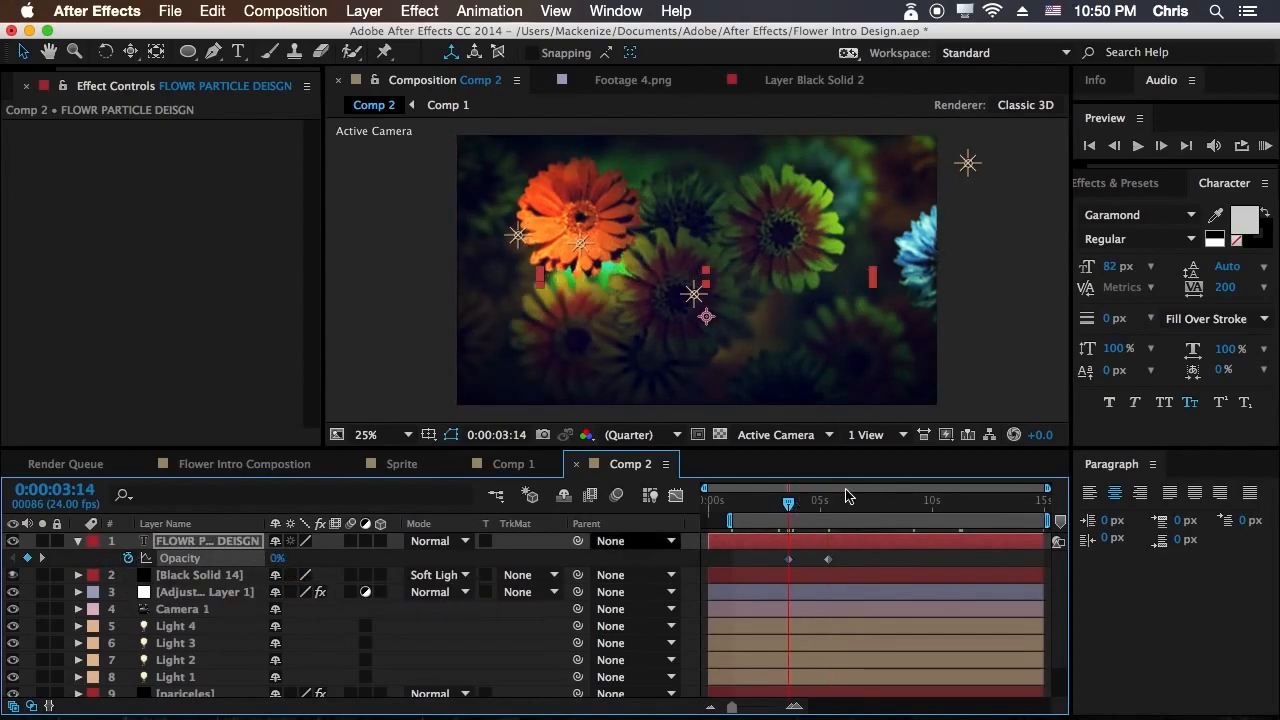
Find the blur effects and apply Fast Blur to the title text layer.
left_click_drag(794, 507, 812, 503)
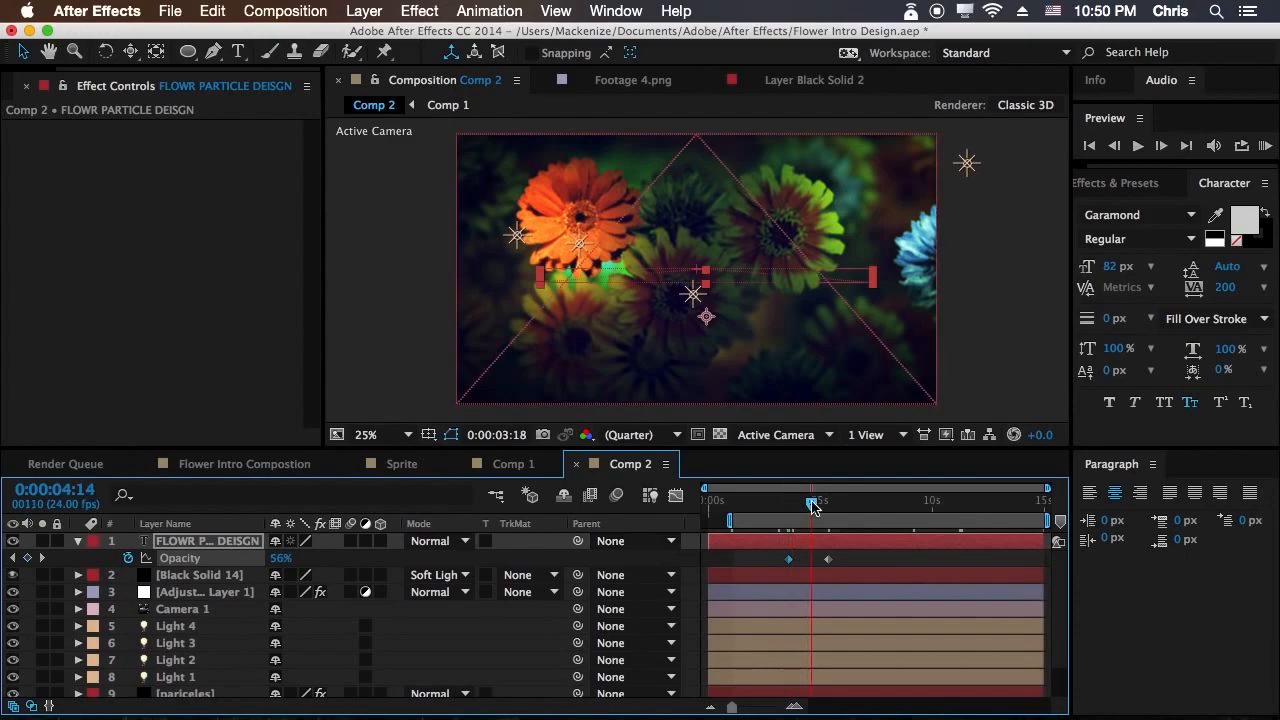
left_click(1120, 185)
left_click(1127, 205)
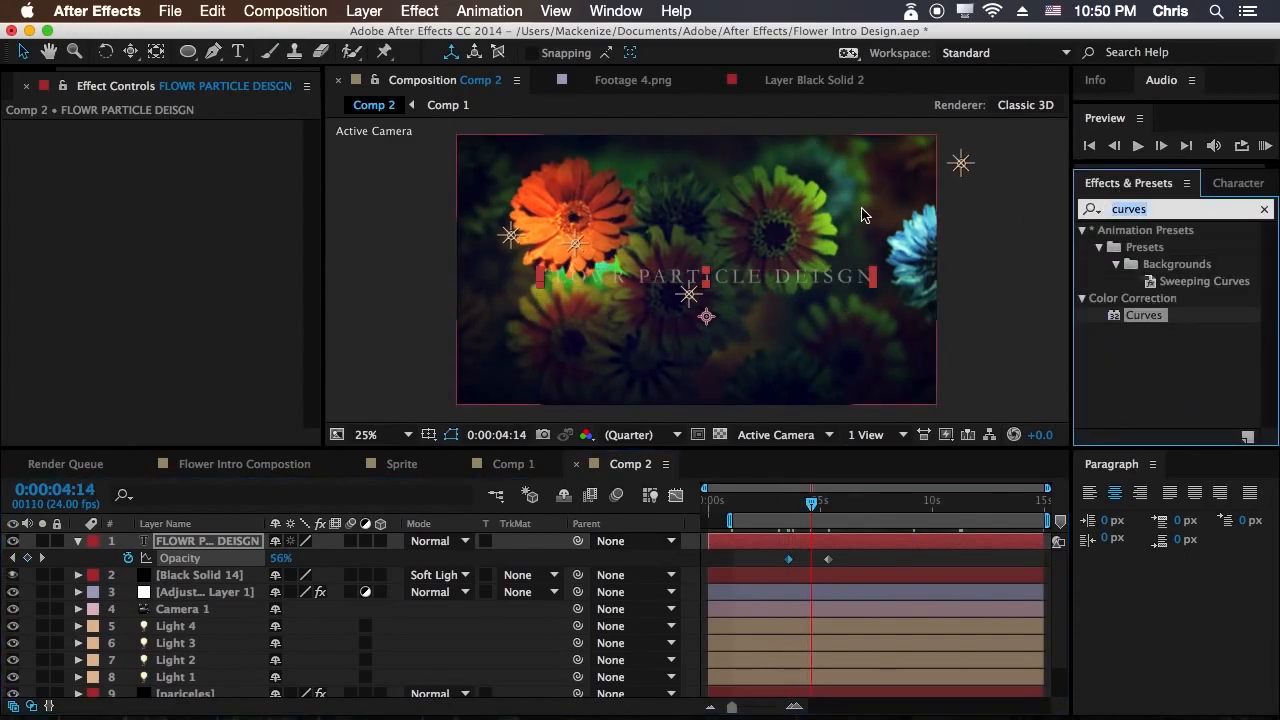
type("blur")
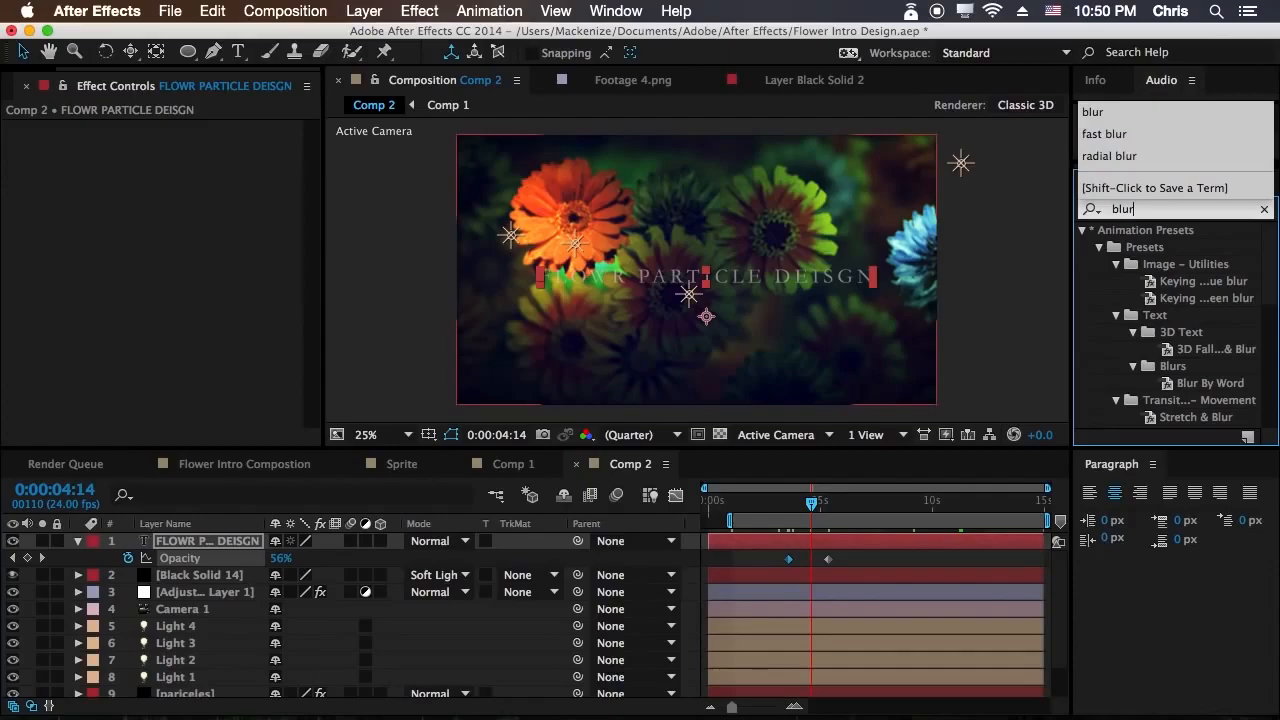
key("Return")
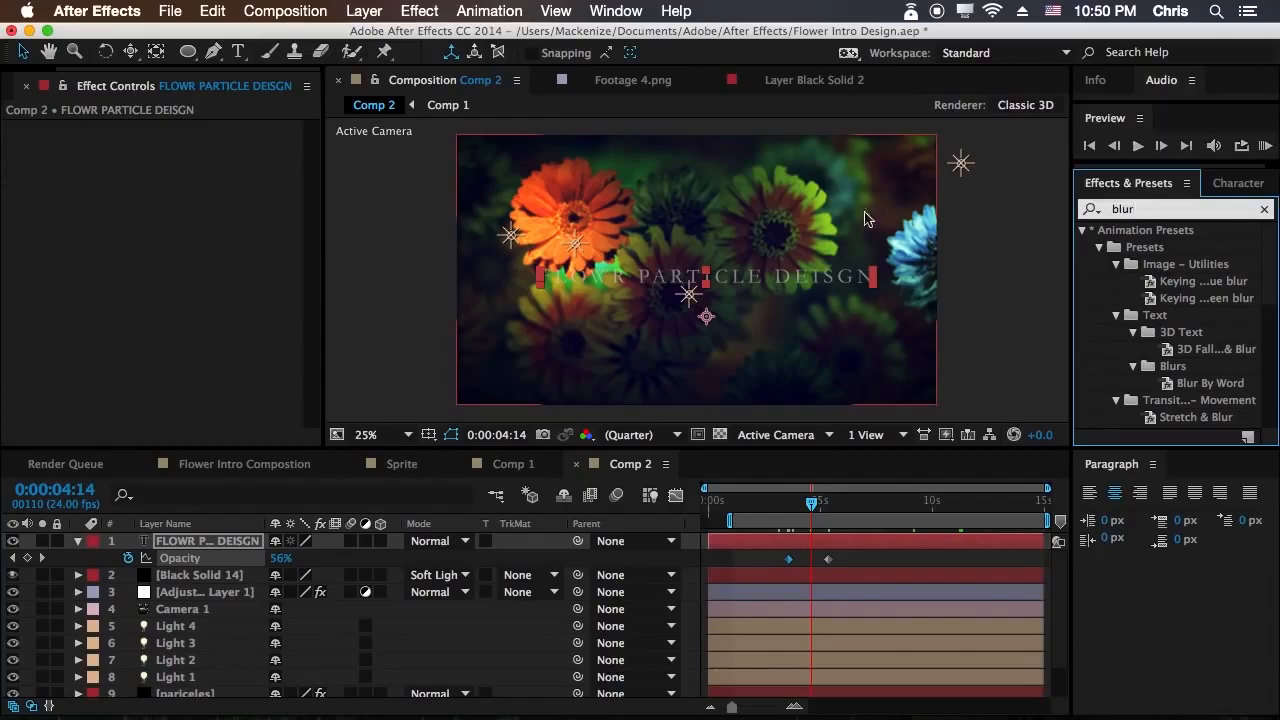
scroll(1265, 372, "down", 10)
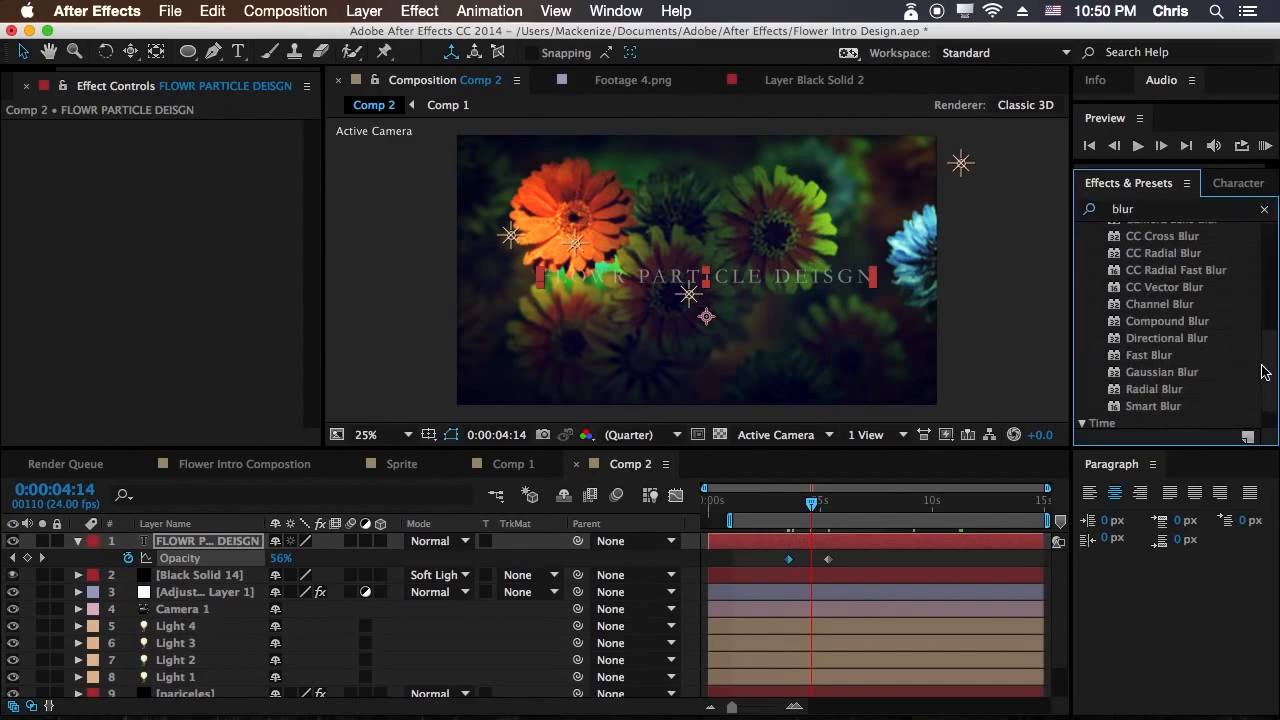
left_click_drag(1150, 358, 806, 546)
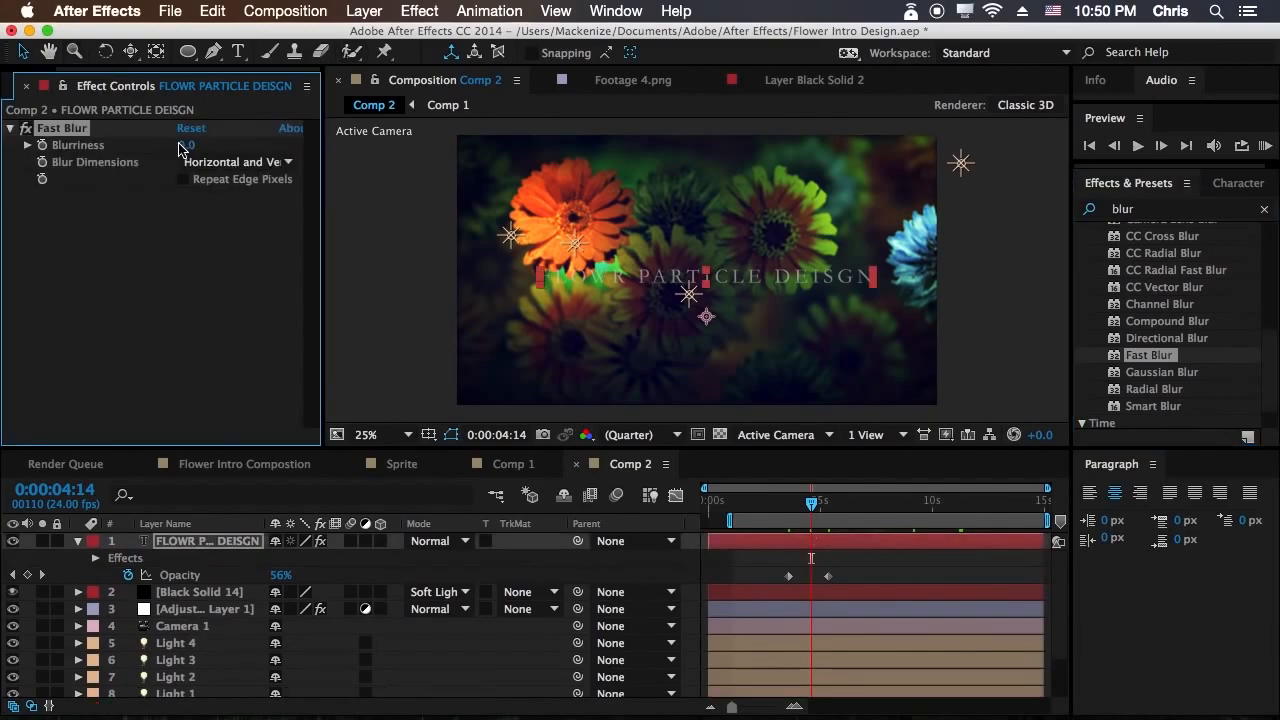
Keyframe the title's Fast Blur Blurriness at 8.0 at 0:00:04:14 and 0.0 at 0:00:05:15, and adjust it at 0:00:03:07.
mouse_move(185, 148)
left_mouse_down()
mouse_move(212, 145)
mouse_move(186, 145)
left_mouse_up()
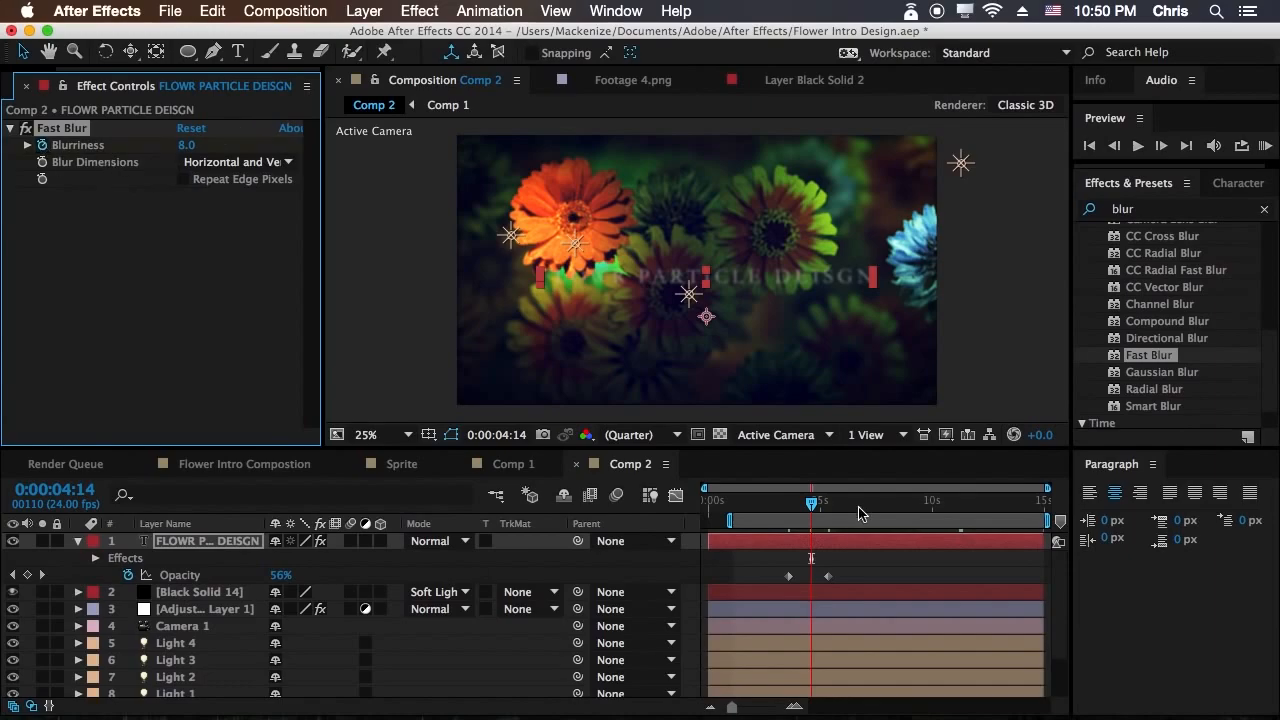
left_click_drag(811, 502, 837, 503)
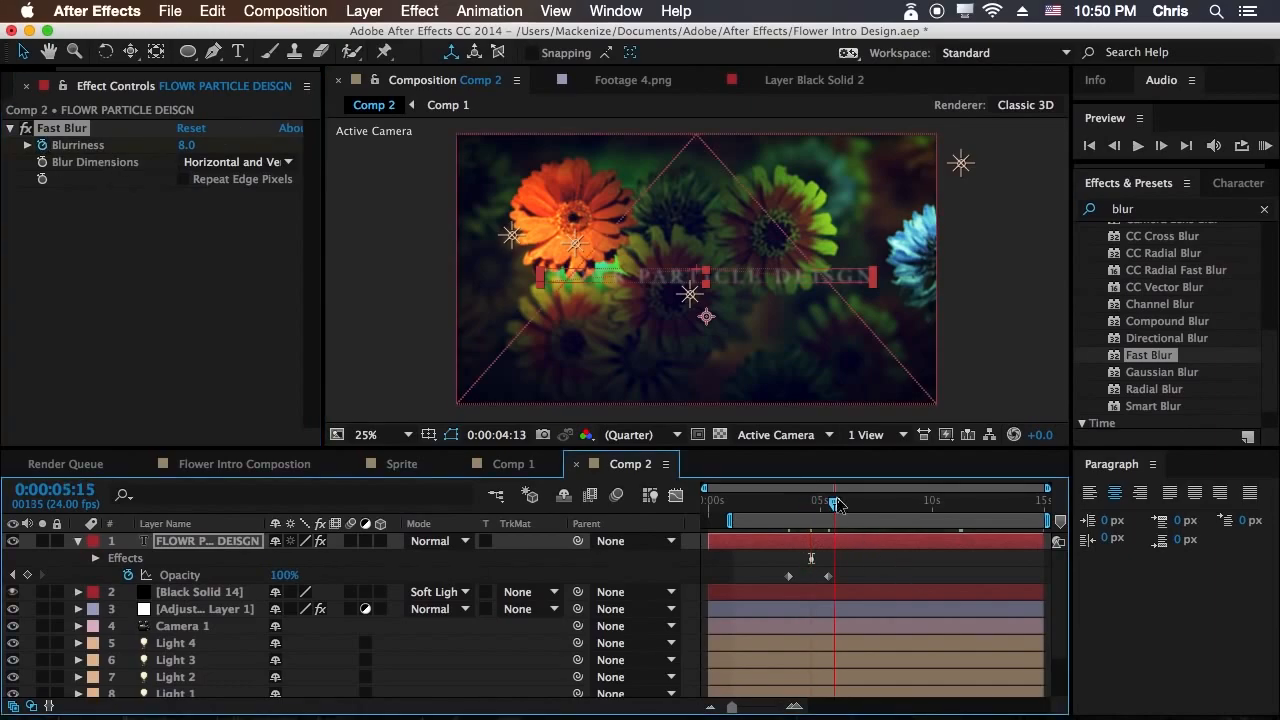
left_click_drag(184, 145, 4, 142)
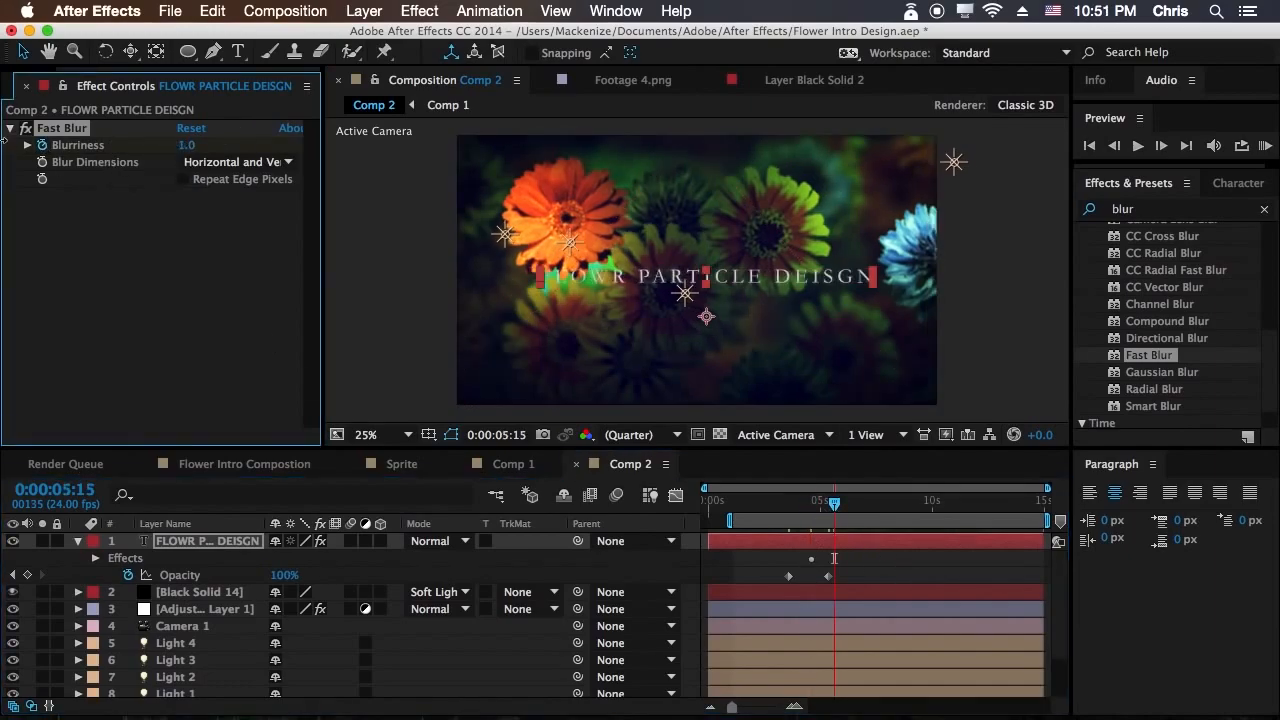
left_click_drag(182, 145, 88, 142)
left_click_drag(835, 502, 783, 504)
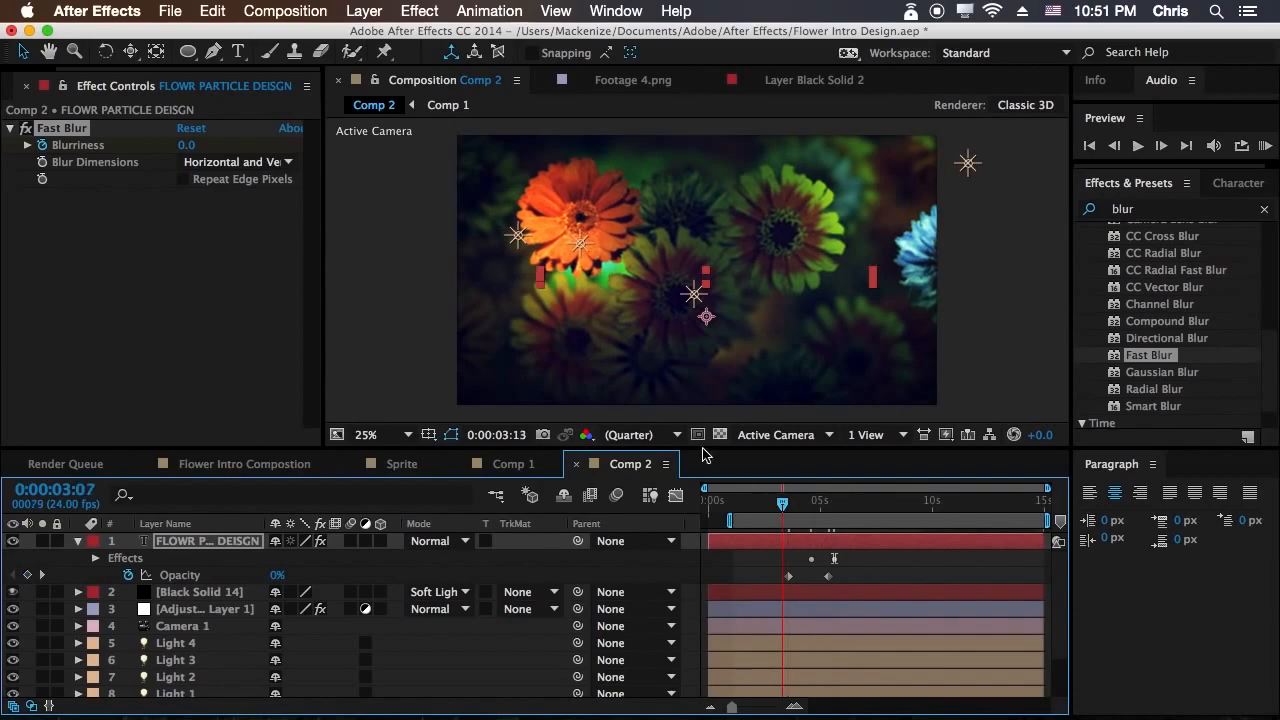
left_click_drag(188, 145, 214, 146)
Review the title reveal across Comp 2 and compare it with the original Flower Intro composition.
left_click_drag(783, 503, 909, 513)
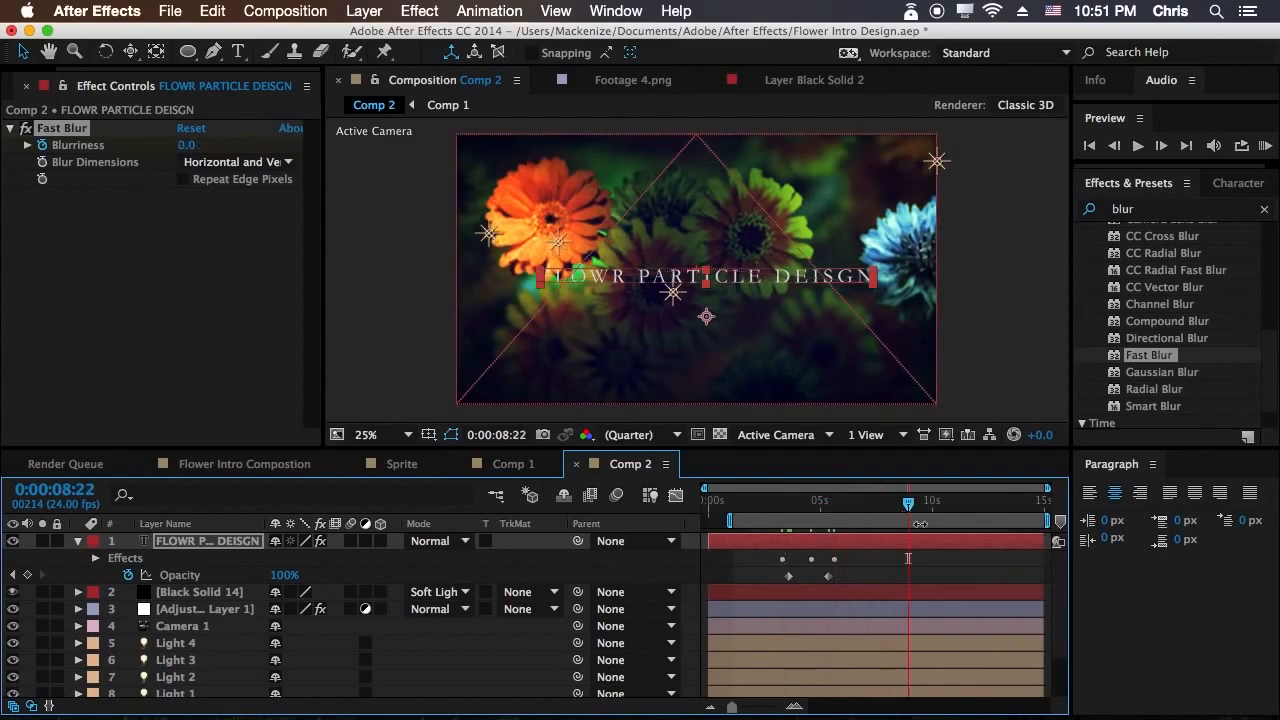
left_click(994, 569)
left_click_drag(903, 505, 810, 520)
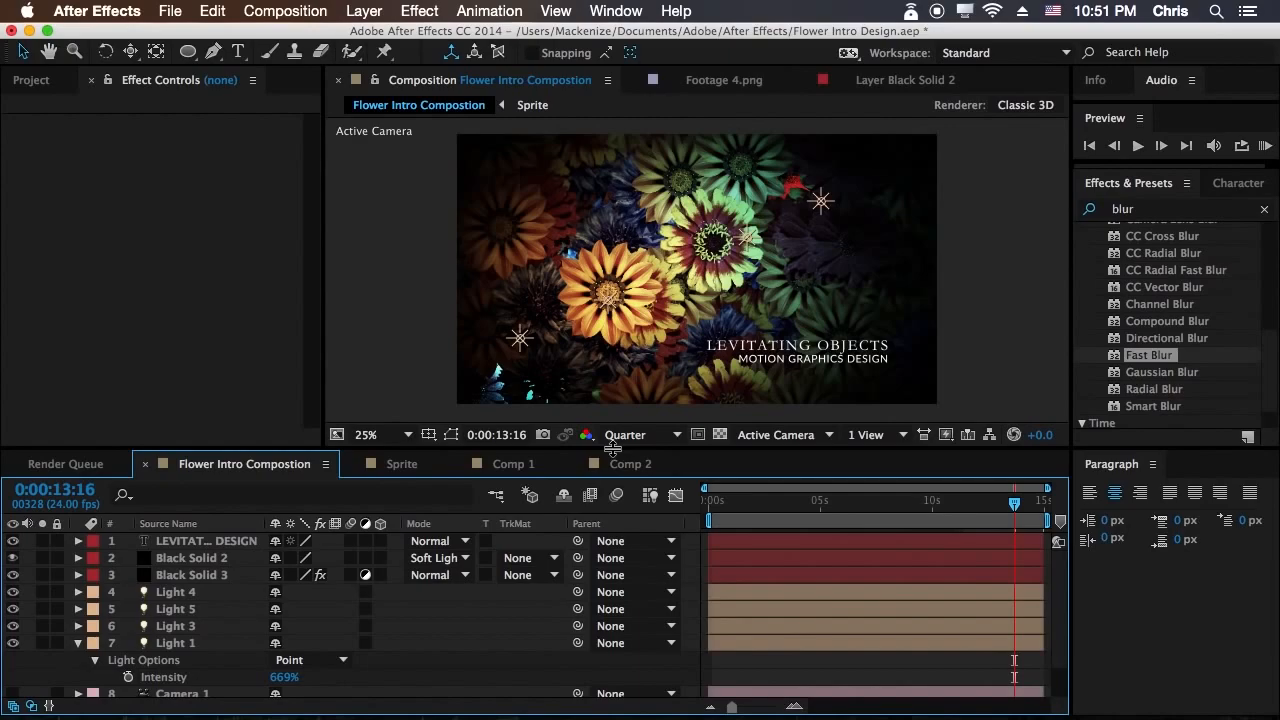
left_click(620, 464)
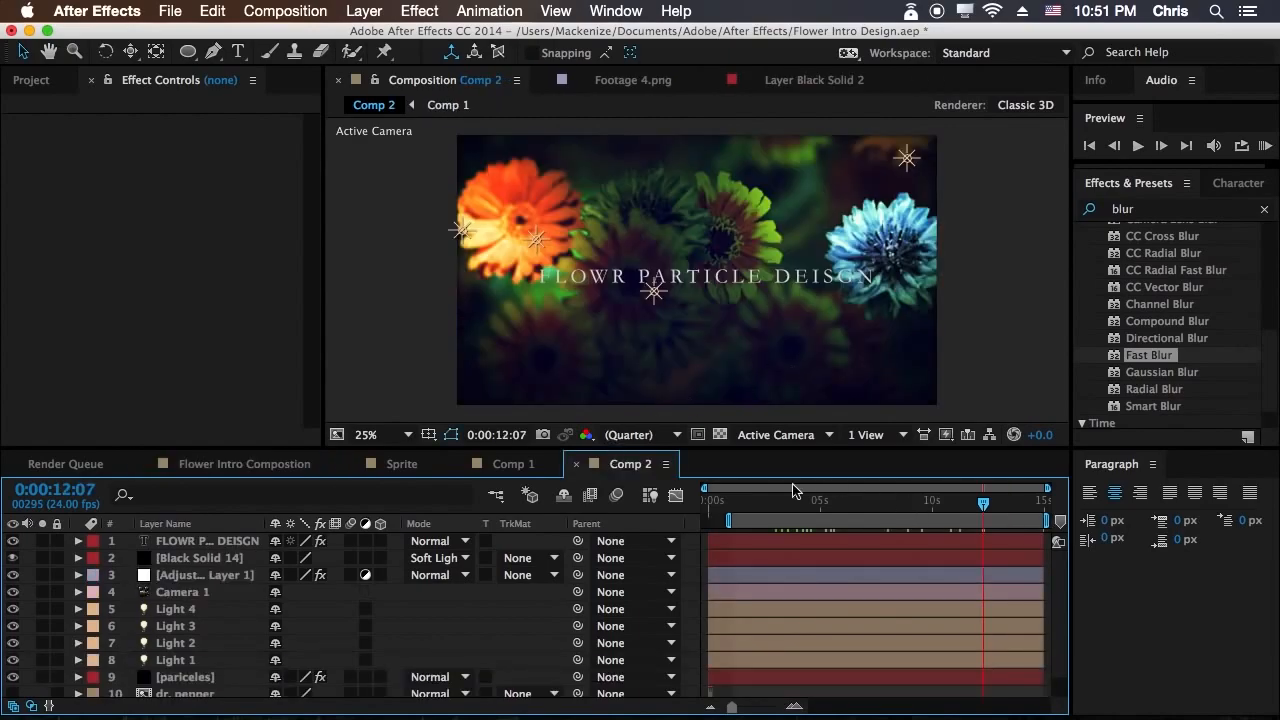
left_click_drag(943, 505, 917, 504)
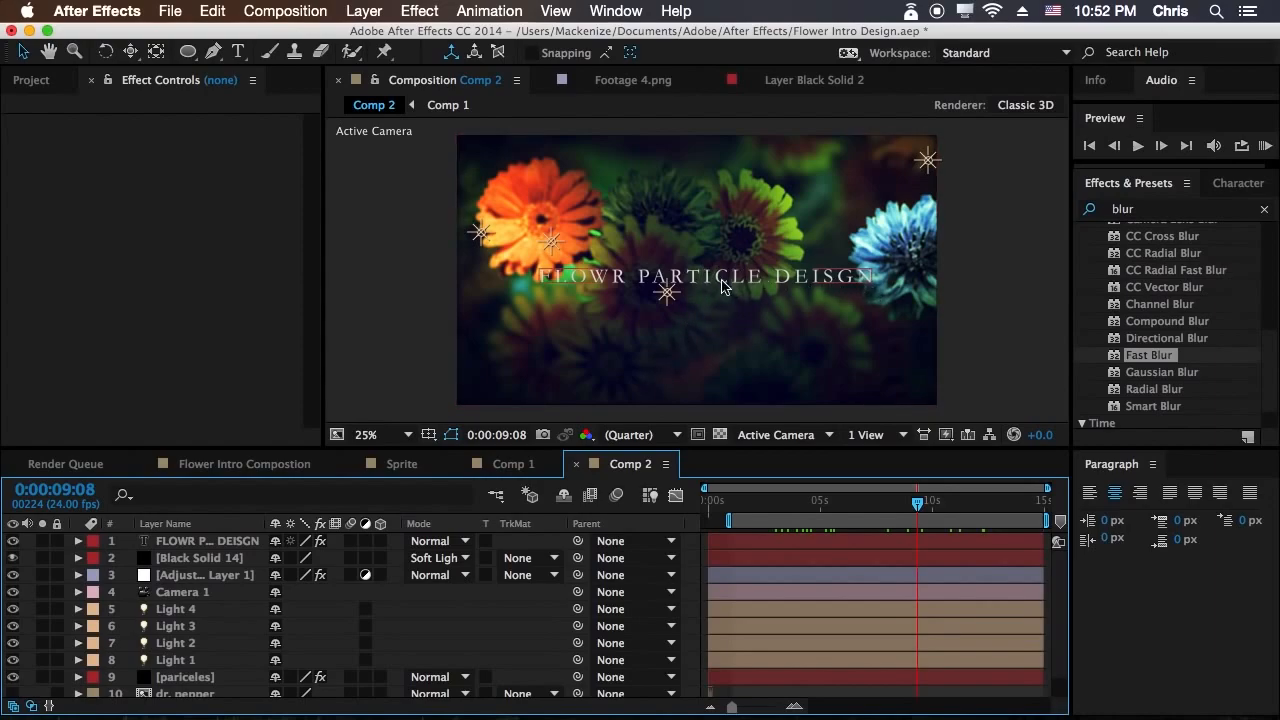
Correct the spelling of the title's first word to FLOWER.
double_click(623, 285)
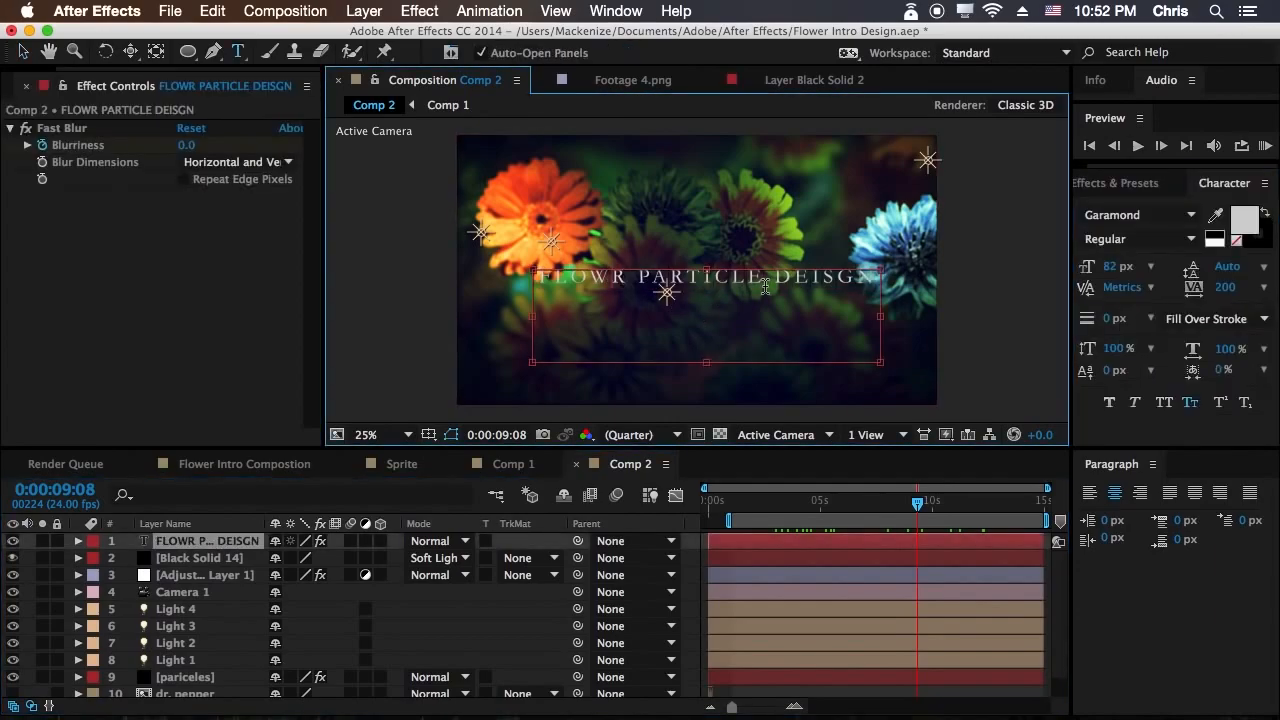
type("E")
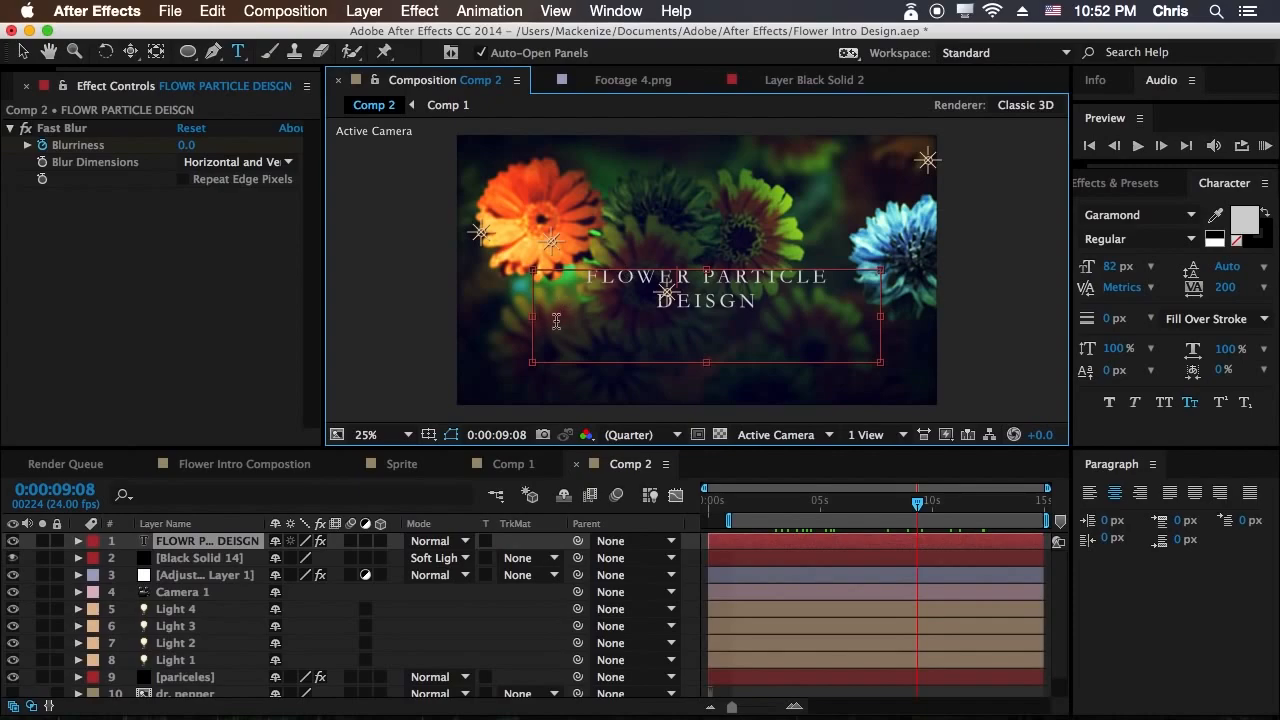